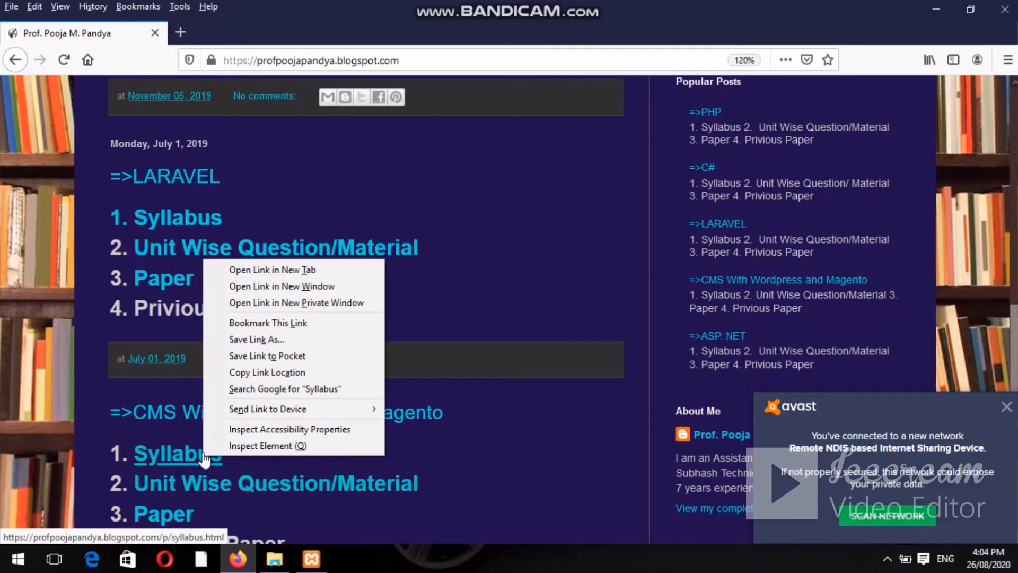
Open the Syllabus link in a new Firefox tab and look over the page.
left_click(257, 272)
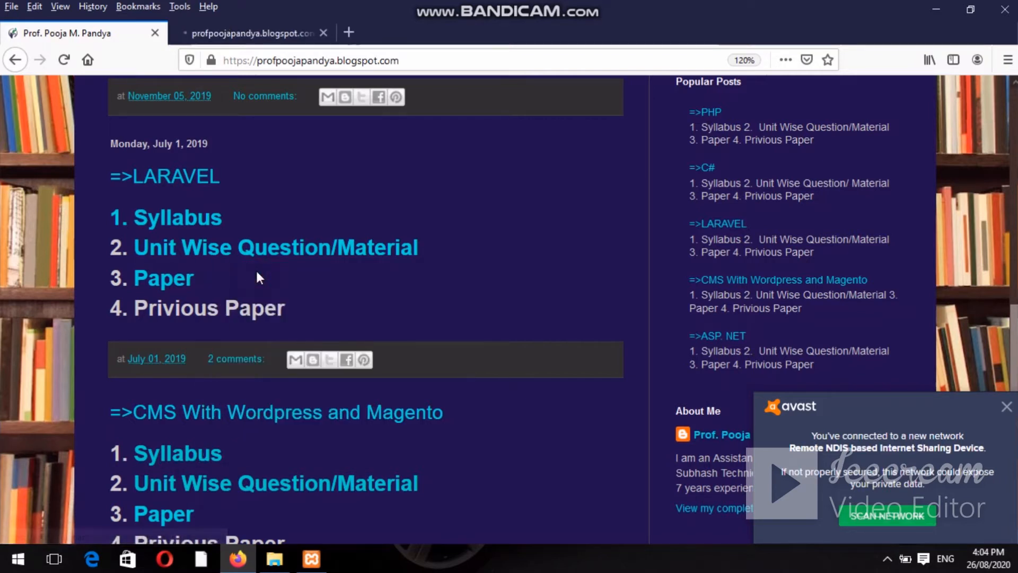
left_click(254, 33)
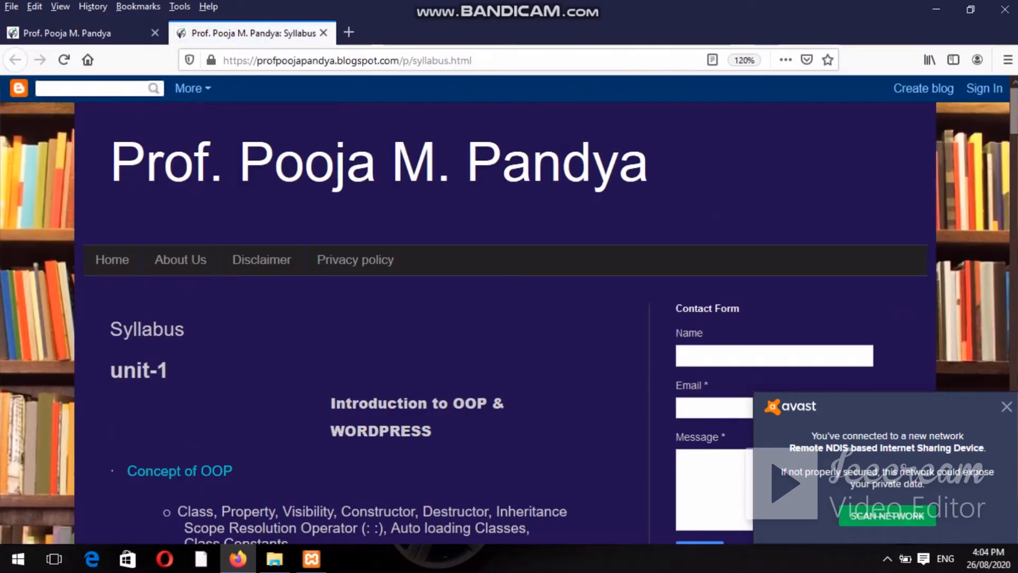
scroll(509, 308, "down", 5)
scroll(509, 307, "down", 15)
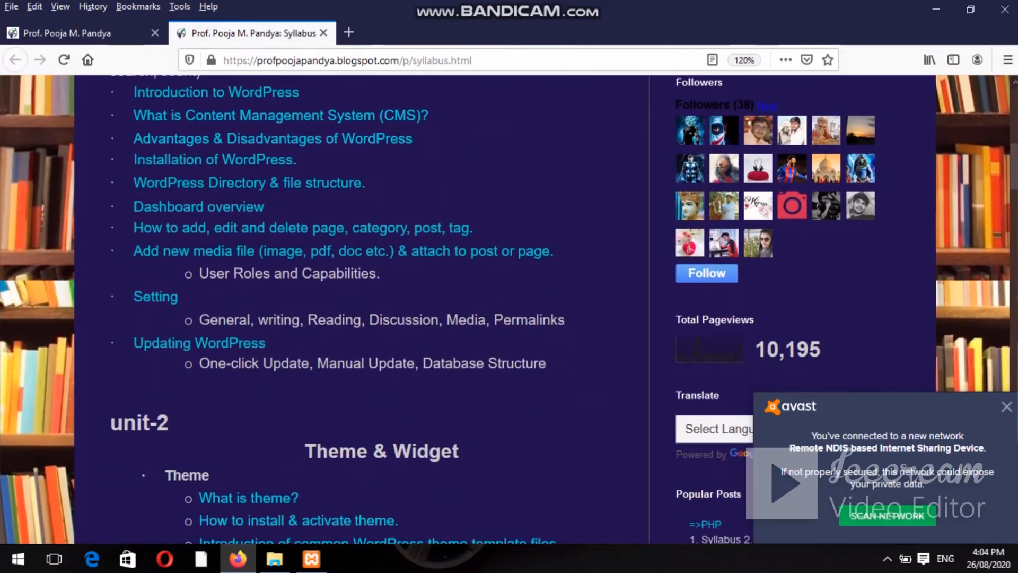
scroll(539, 137, "up", 4)
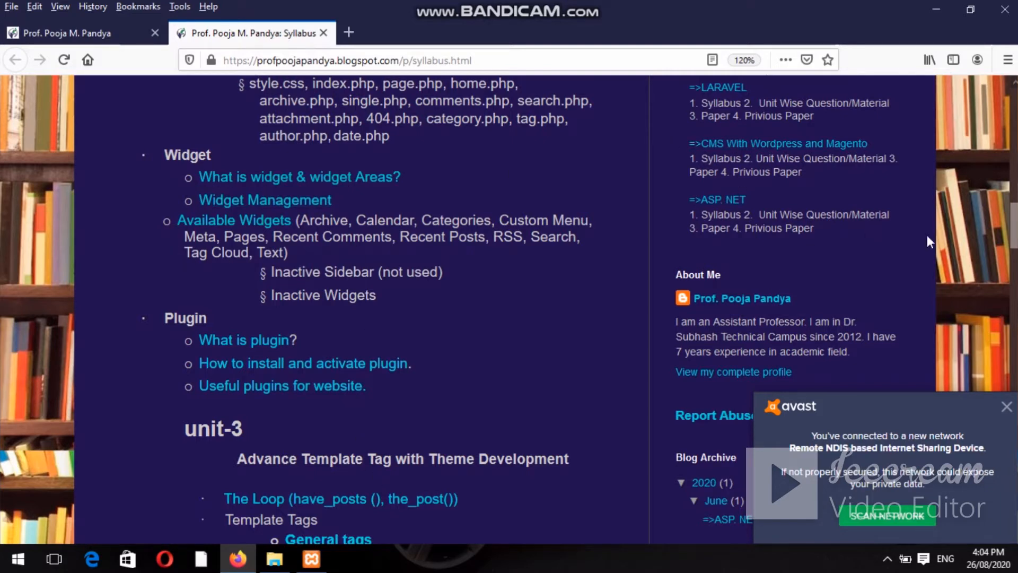
left_click_drag(1016, 231, 1015, 154)
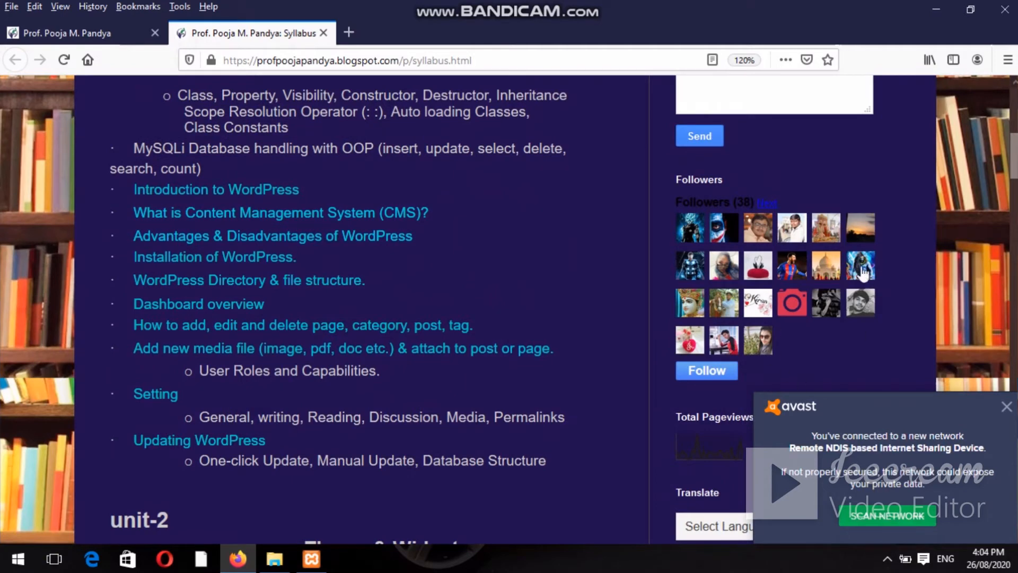
left_click_drag(1014, 188, 1014, 217)
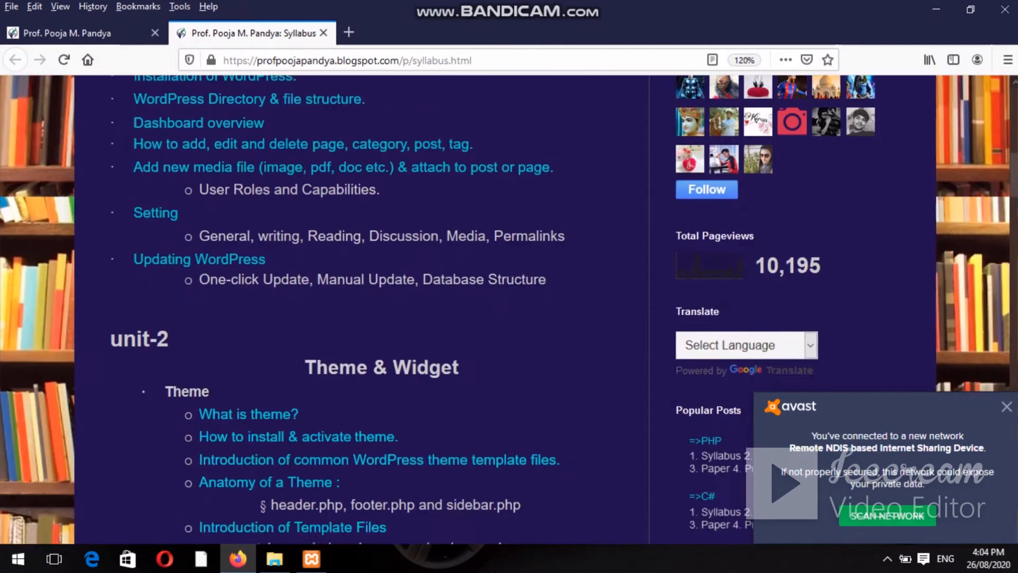
Dismiss the antivirus network notification and scroll through the rest of the syllabus.
left_click(1007, 406)
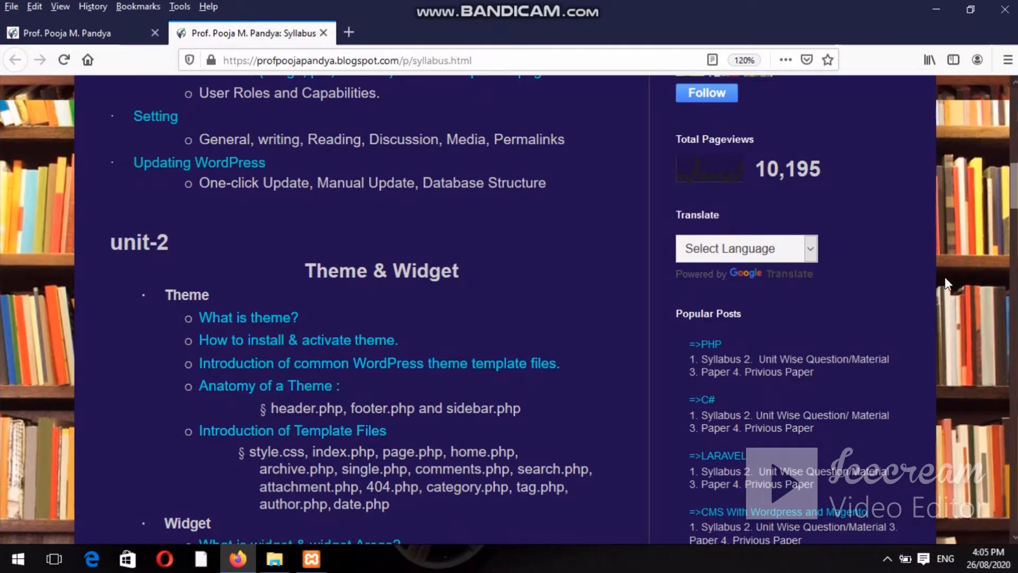
left_click(1012, 180)
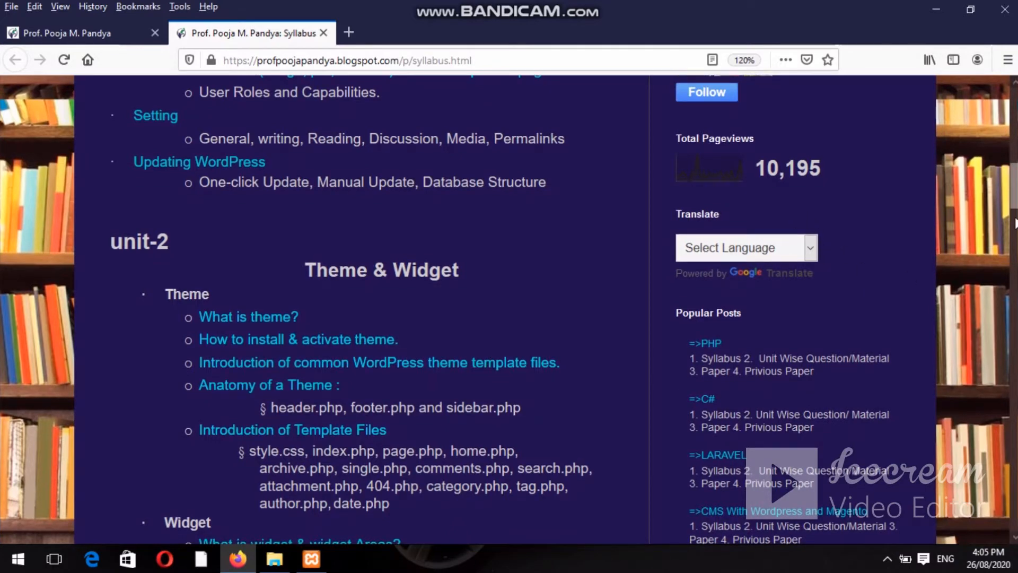
scroll(508, 307, "down", 7)
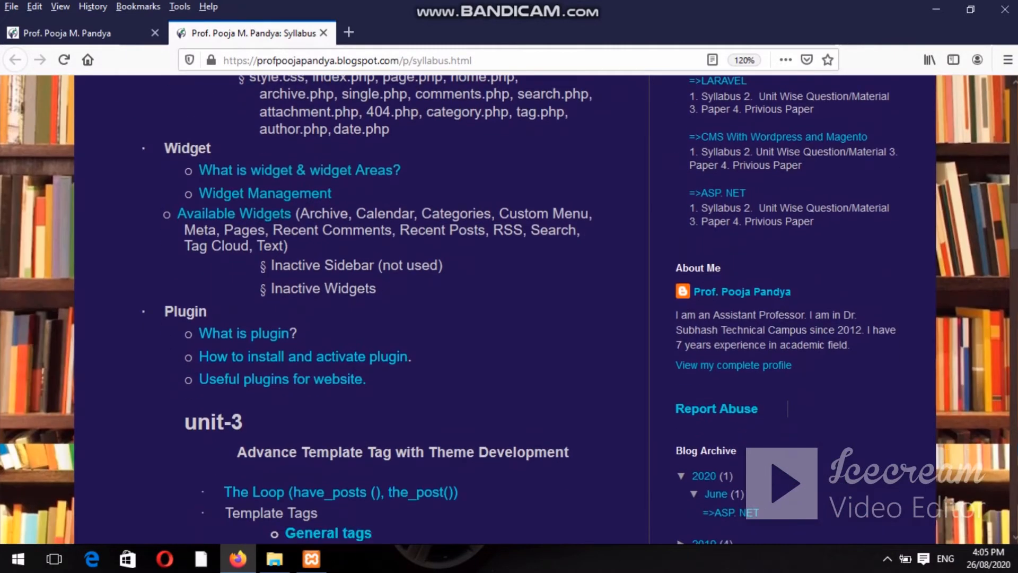
scroll(508, 309, "down", 3)
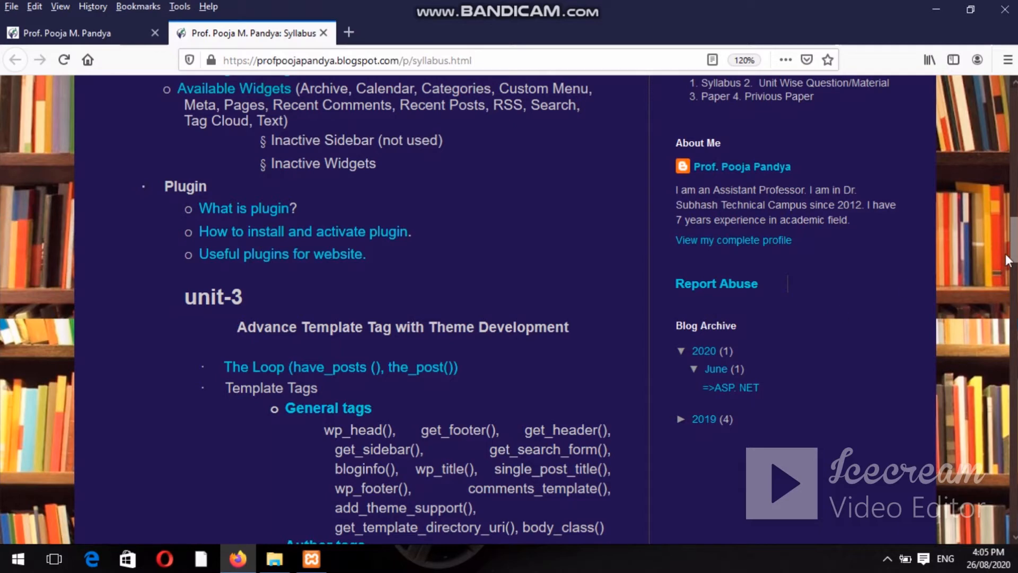
scroll(840, 310, "down", 5)
scroll(509, 309, "down", 2)
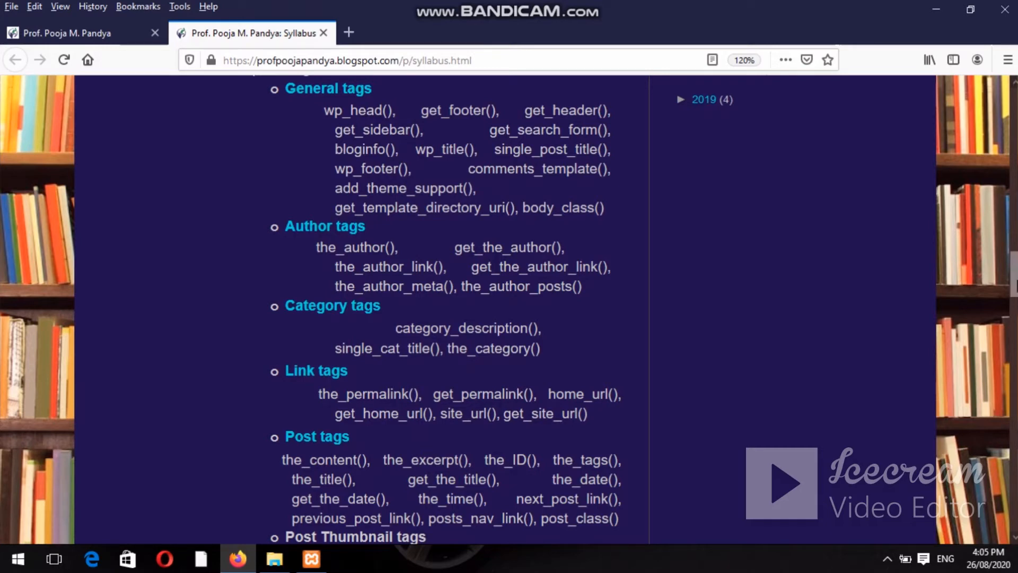
scroll(509, 309, "down", 8)
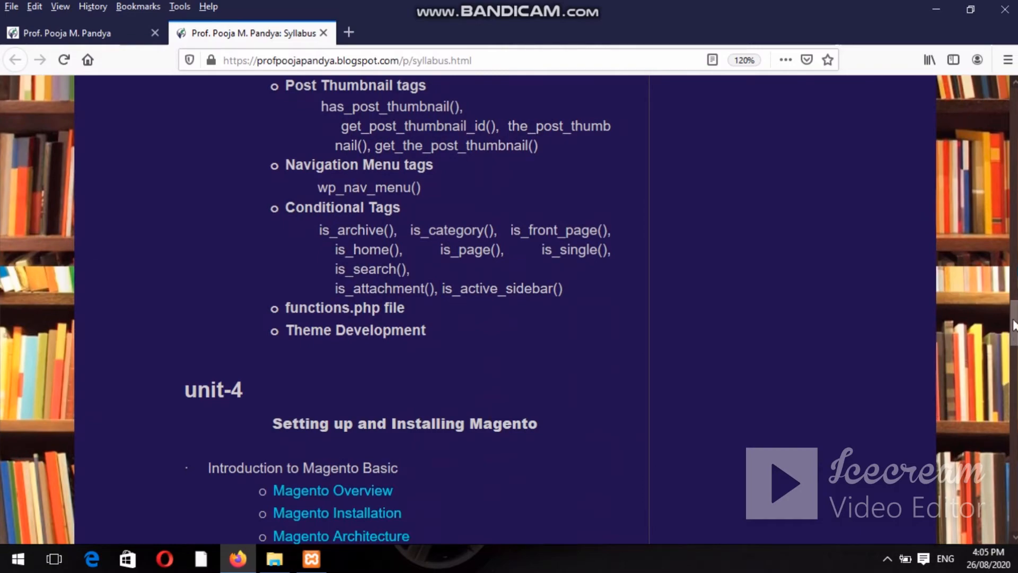
scroll(509, 309, "down", 6)
left_click_drag(1015, 348, 1012, 110)
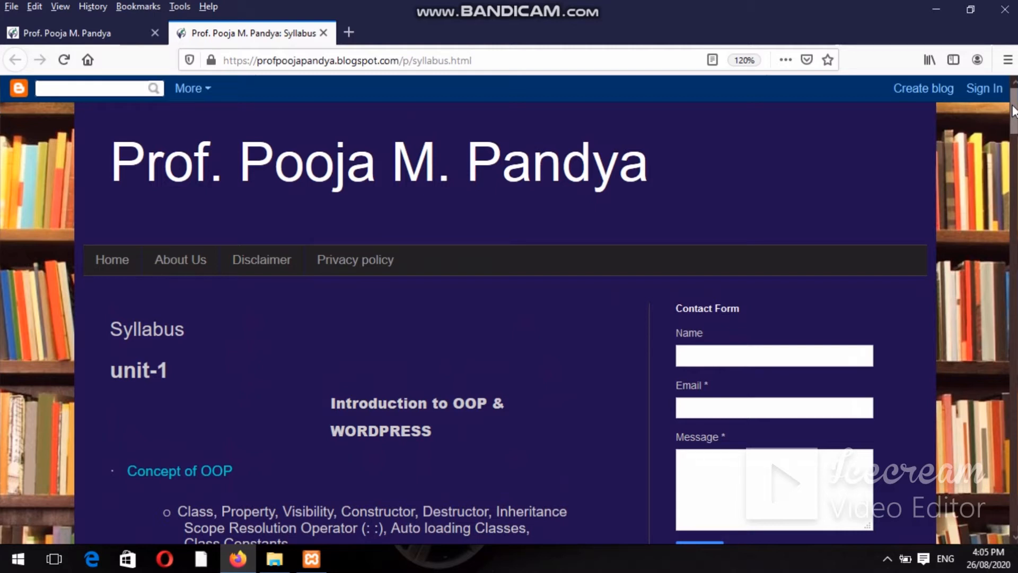
Launch Notepad maximized and type 'Wordpress widget add content and feature to your sidebar'.
key("super+r")
type("no")
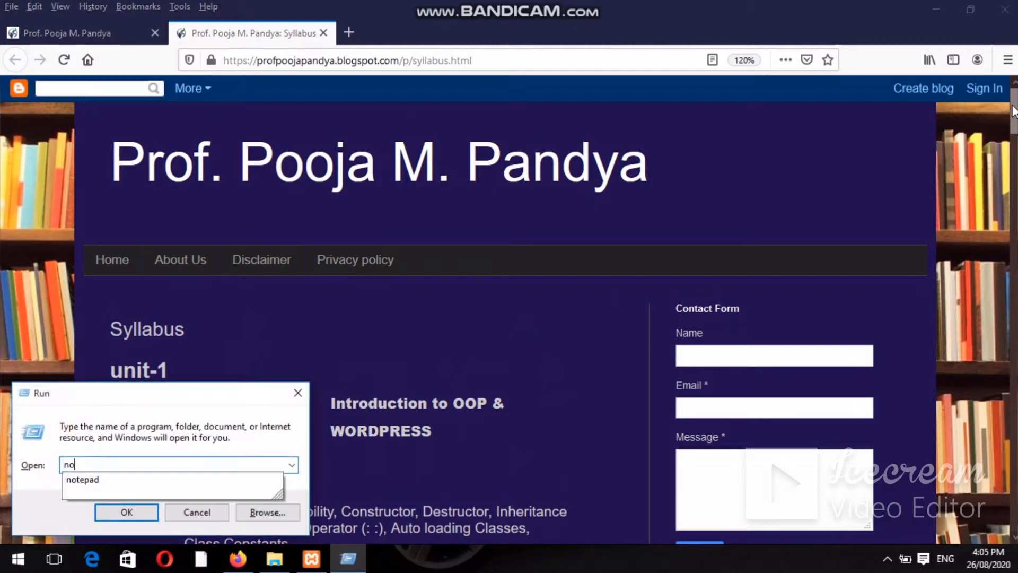
type("tepad")
key("Return")
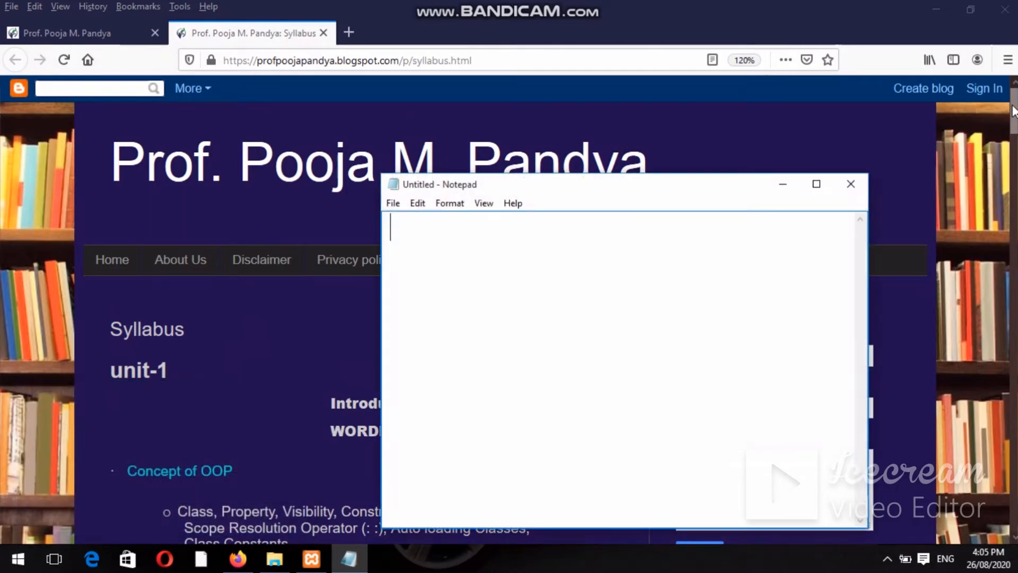
double_click(756, 186)
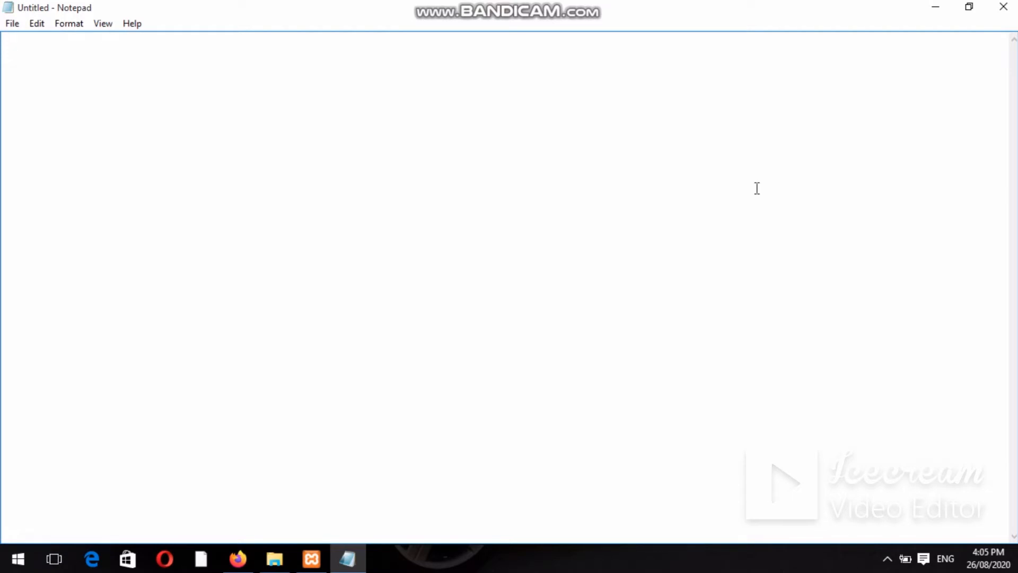
type("Wordpr")
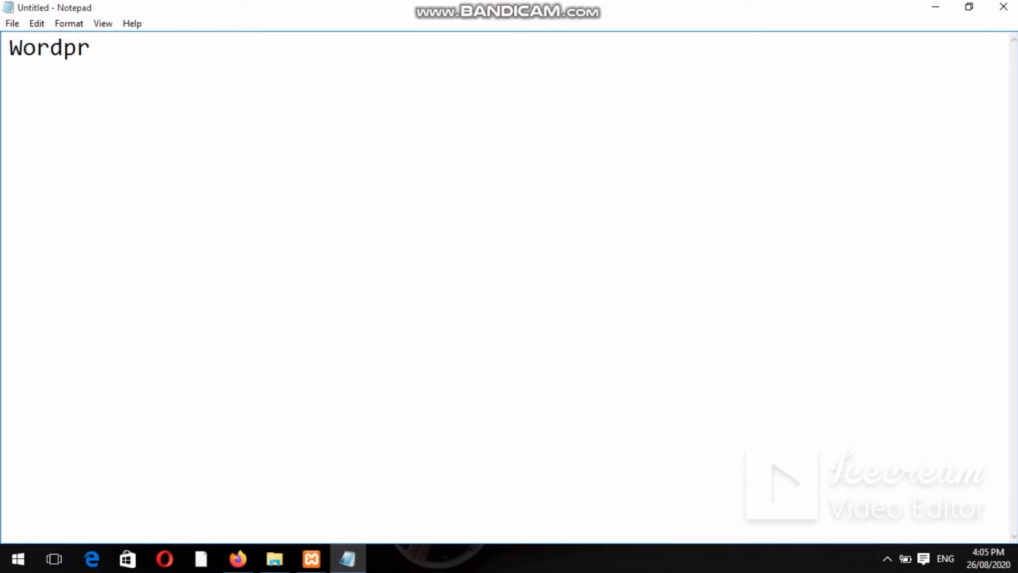
type("ess wi")
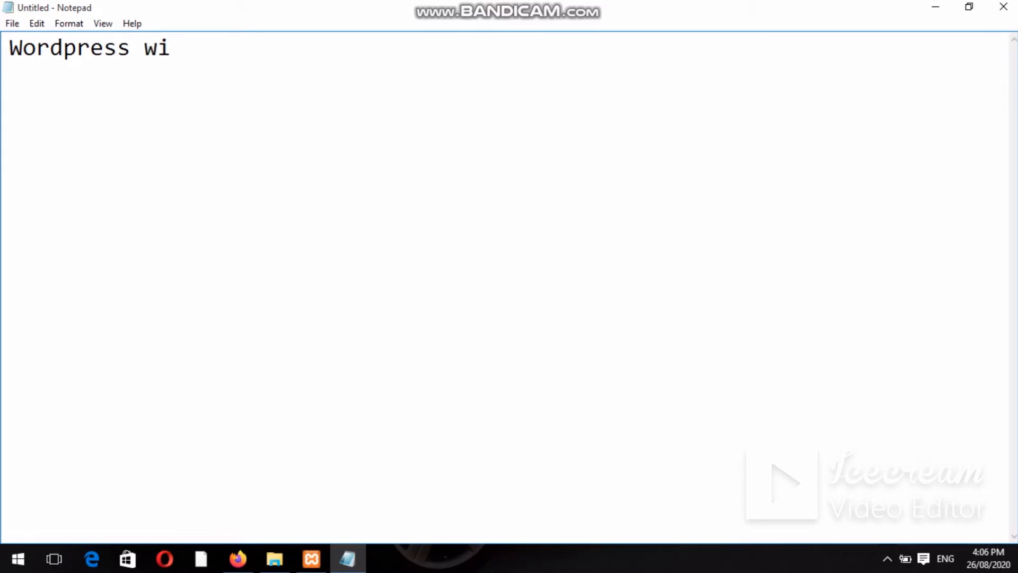
type("dget a")
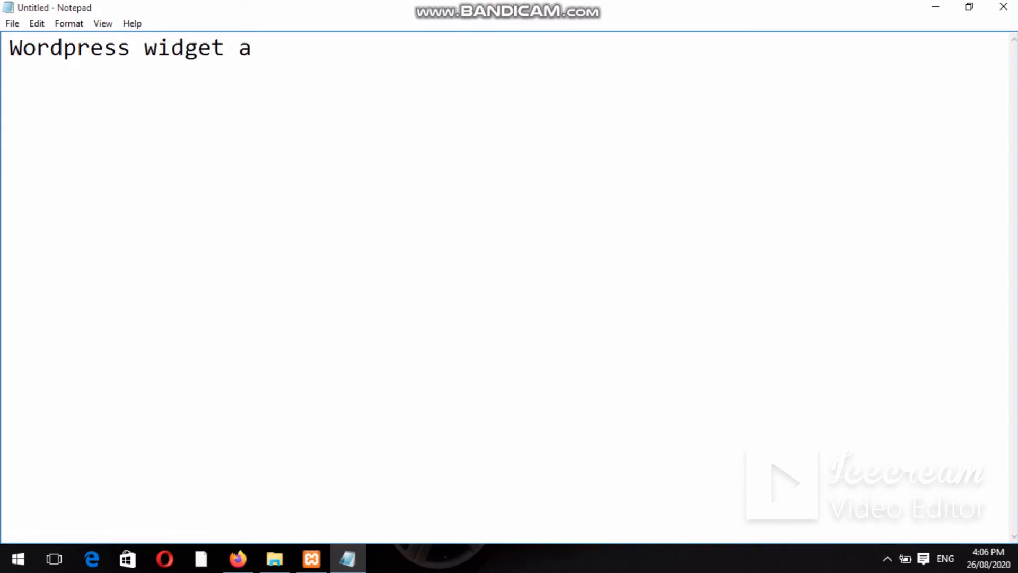
type("dd conten")
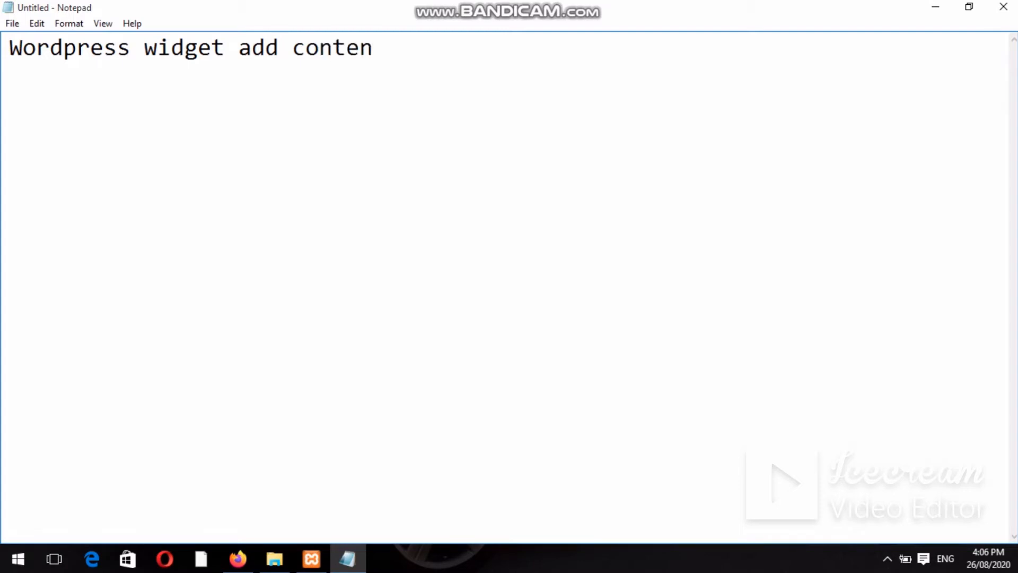
type("t and feature")
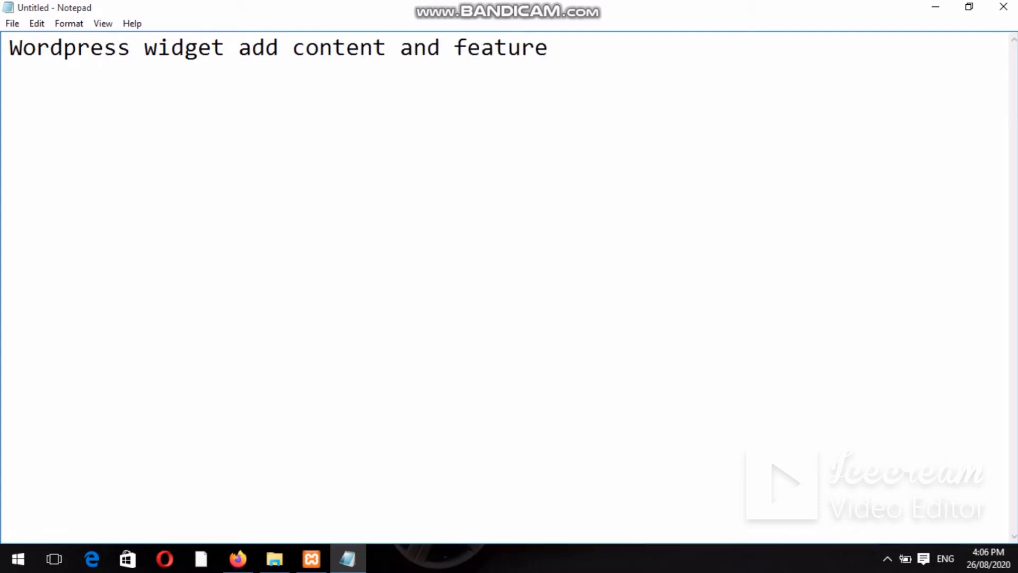
type(" to your sidebar.")
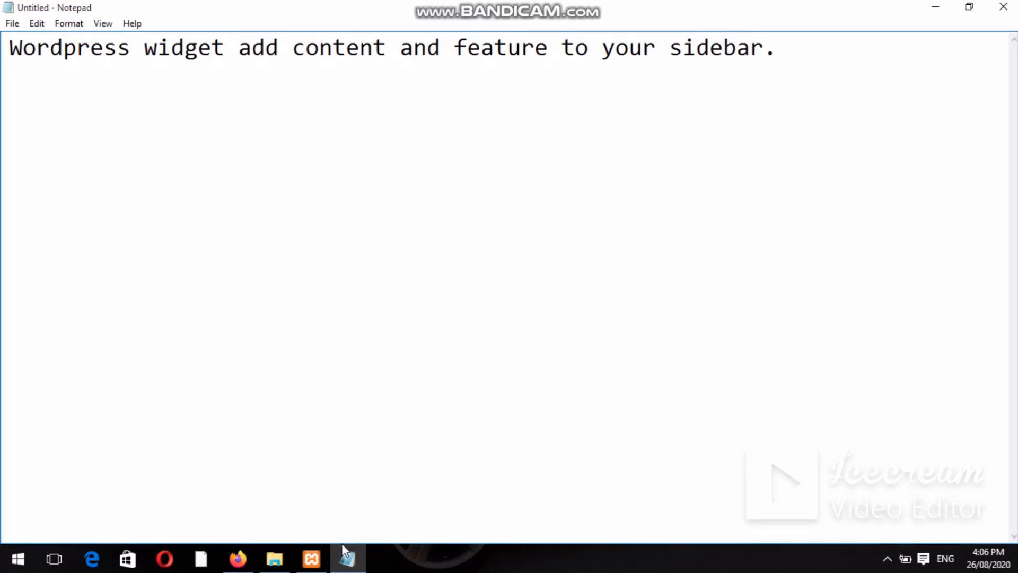
Load the local WordPress site localhost/wordpress/ in a new Firefox tab.
mouse_move(236, 550)
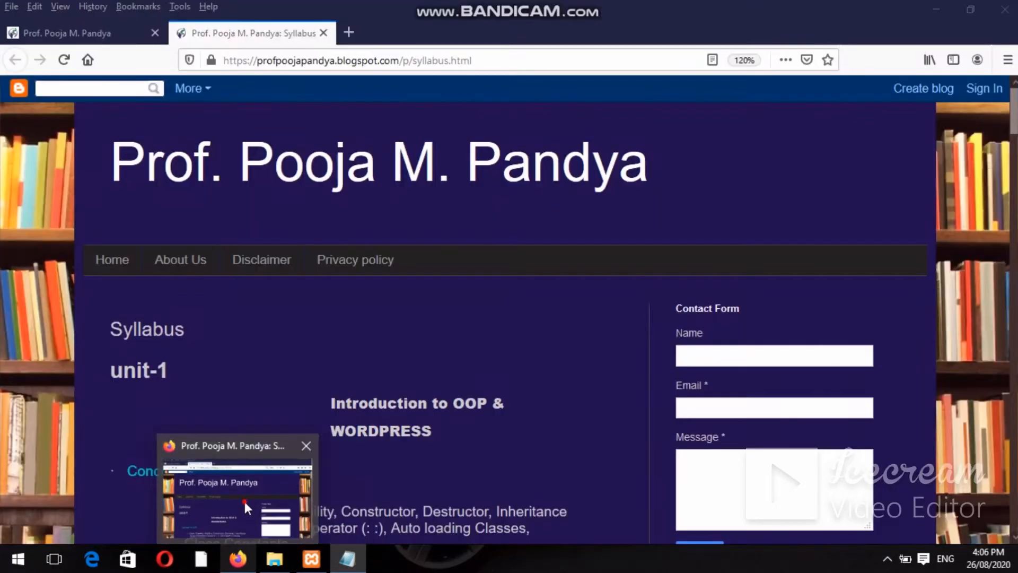
left_click(244, 501)
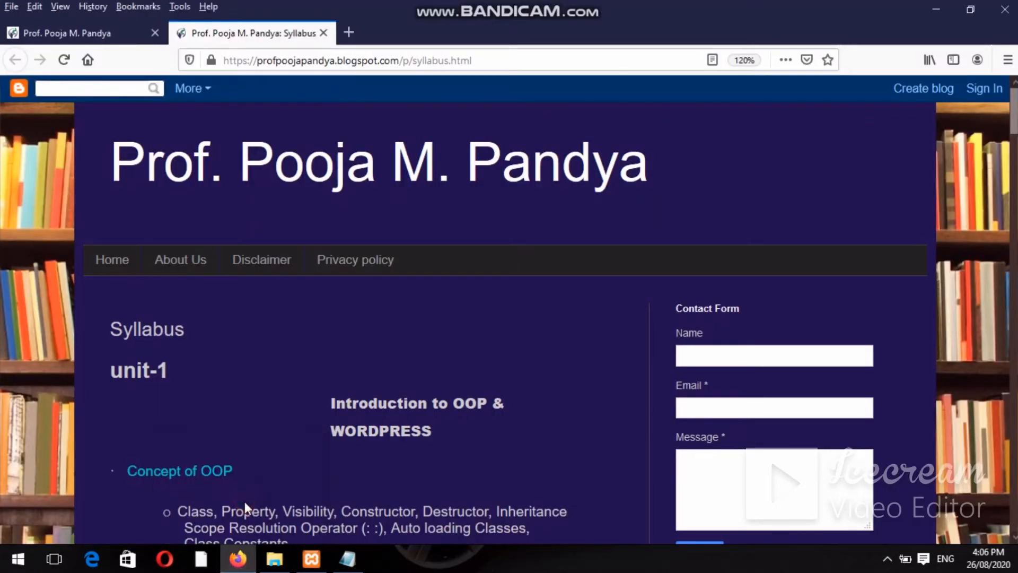
left_click(349, 32)
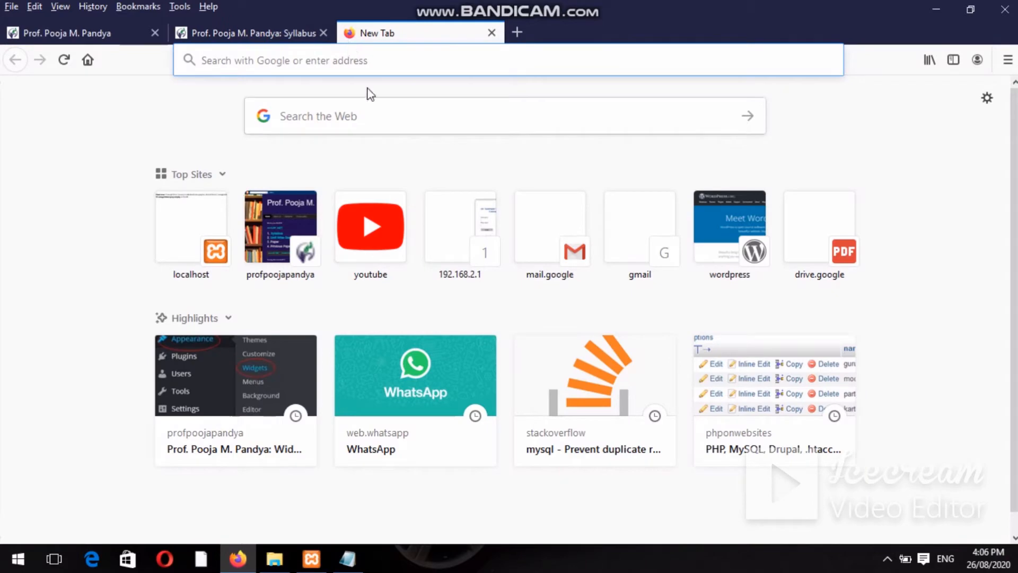
left_click(297, 563)
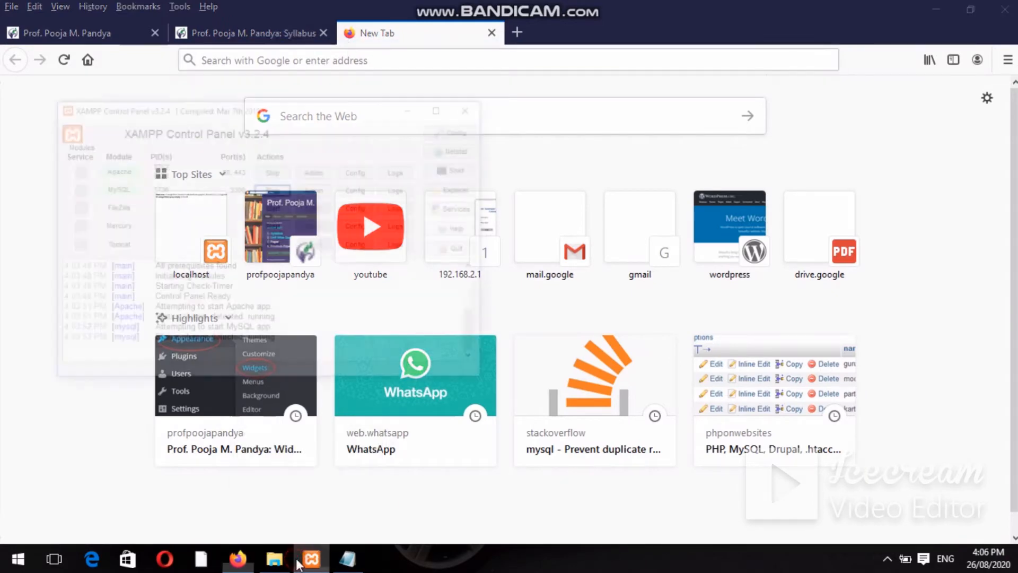
left_click(297, 563)
type("localhost/")
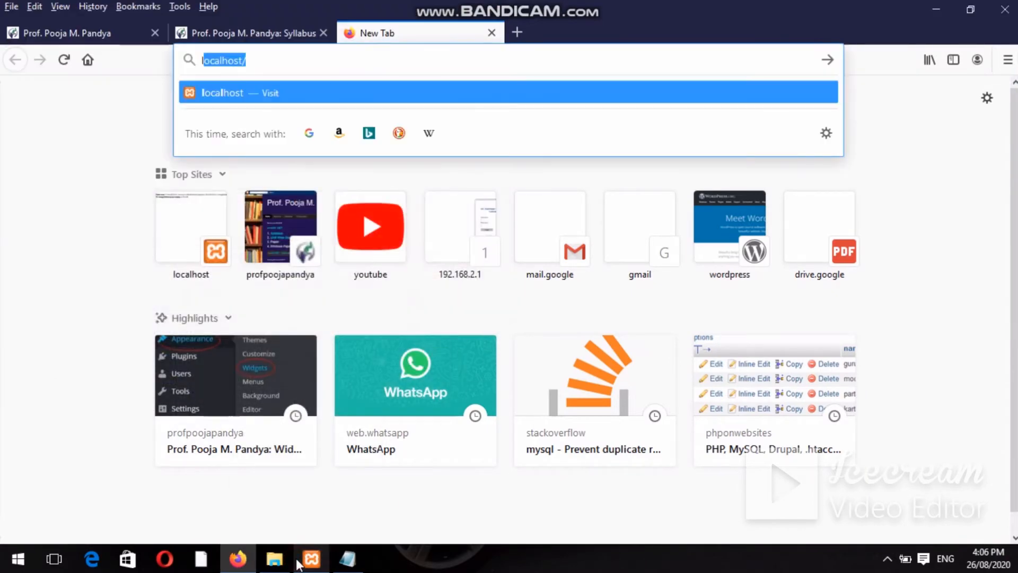
type("w")
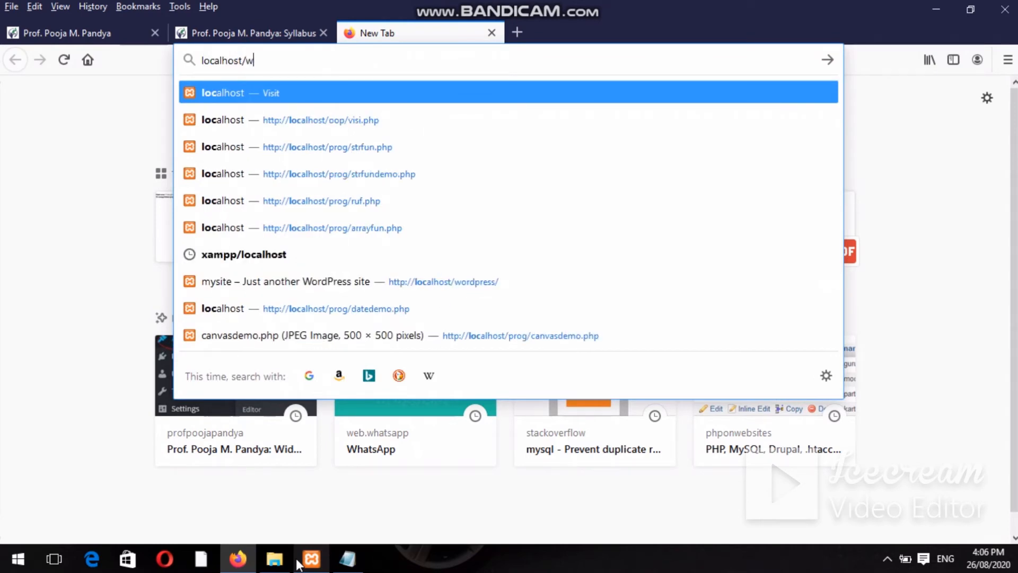
type("ordpress/")
key("Return")
key("apostrophe")
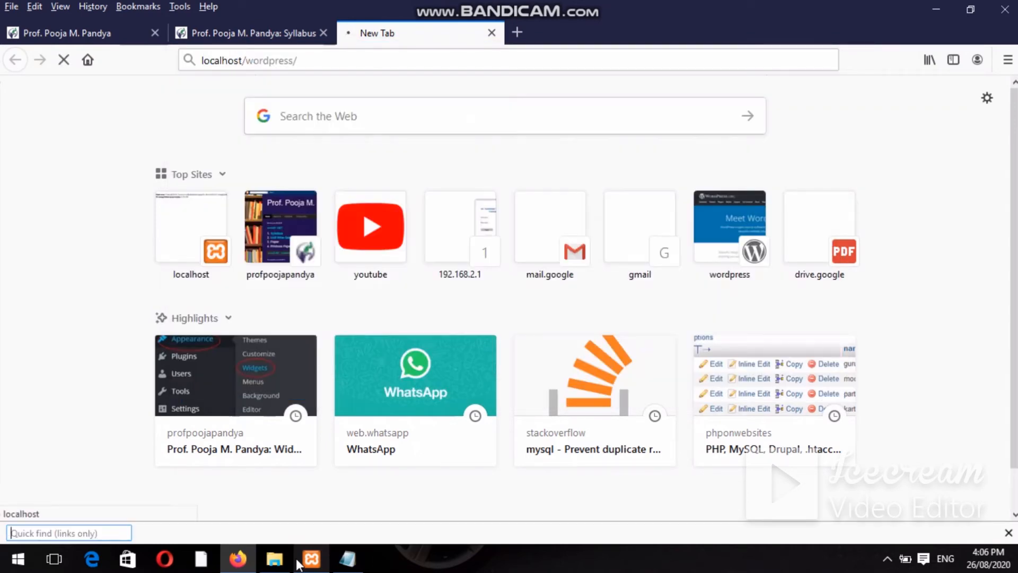
mouse_move(237, 560)
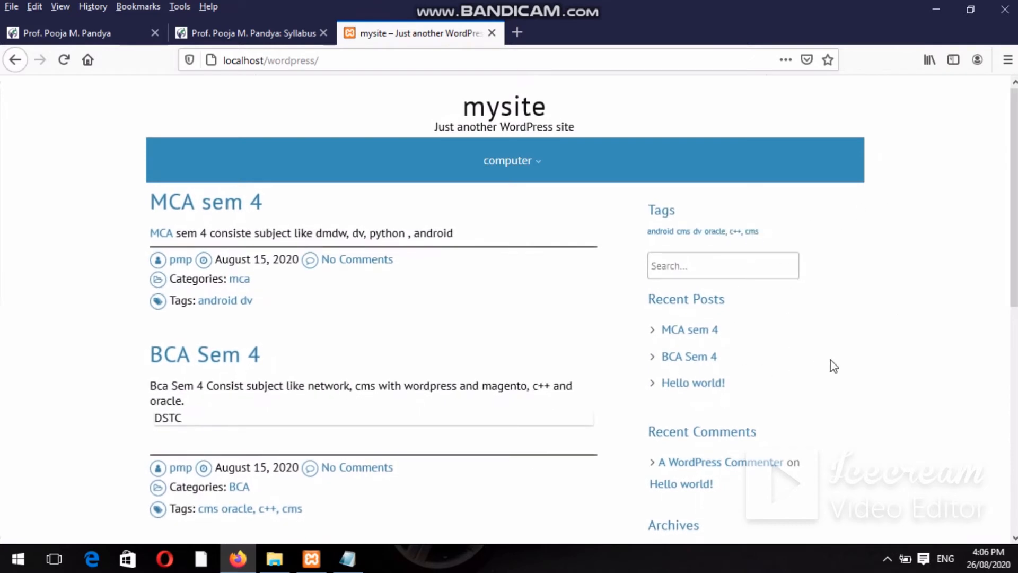
Scroll down the site to review its sidebar widgets and footer.
scroll(751, 148, "down", 1)
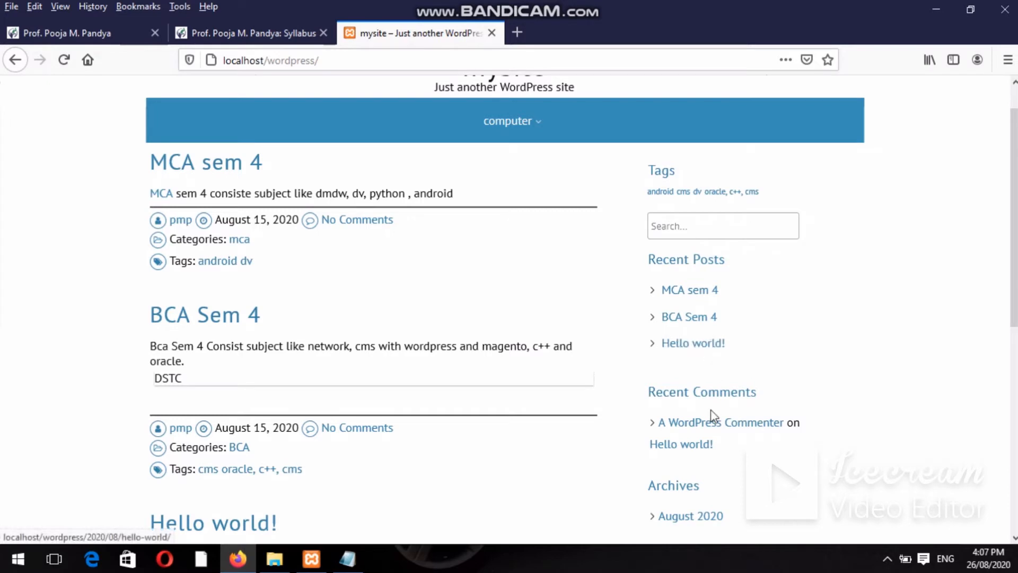
scroll(896, 348, "down", 3)
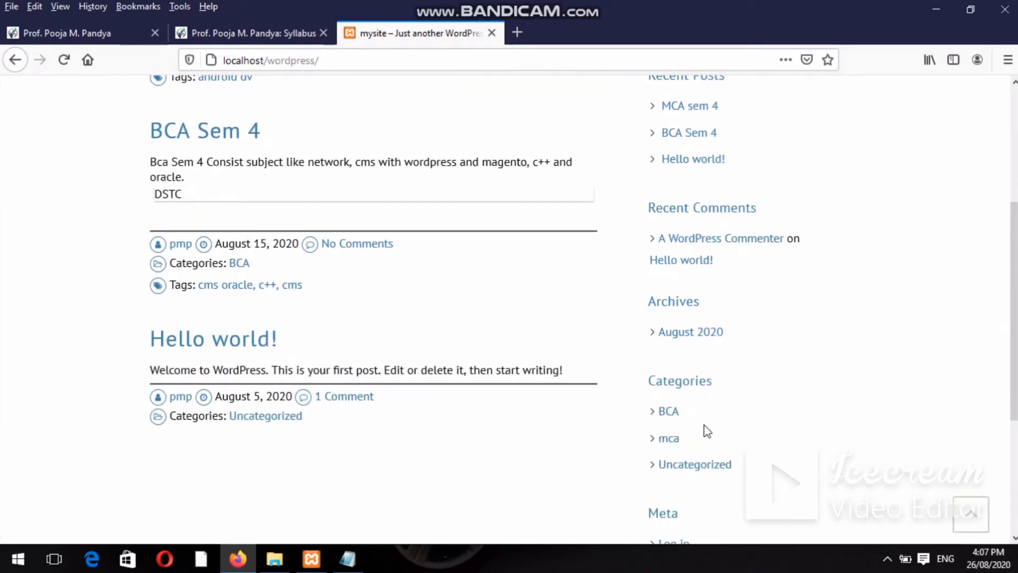
scroll(989, 309, "down", 2)
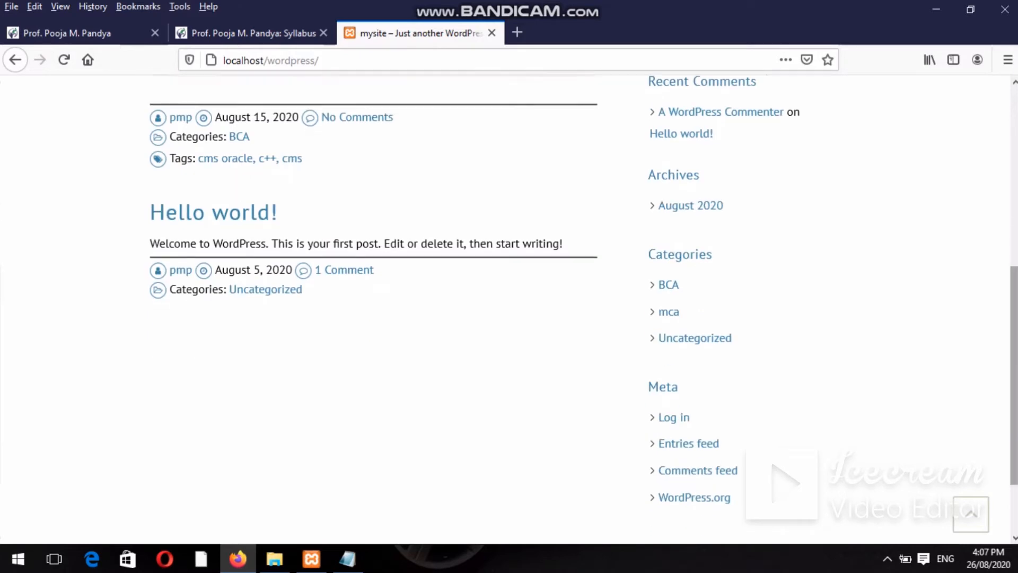
scroll(509, 310, "down", 1)
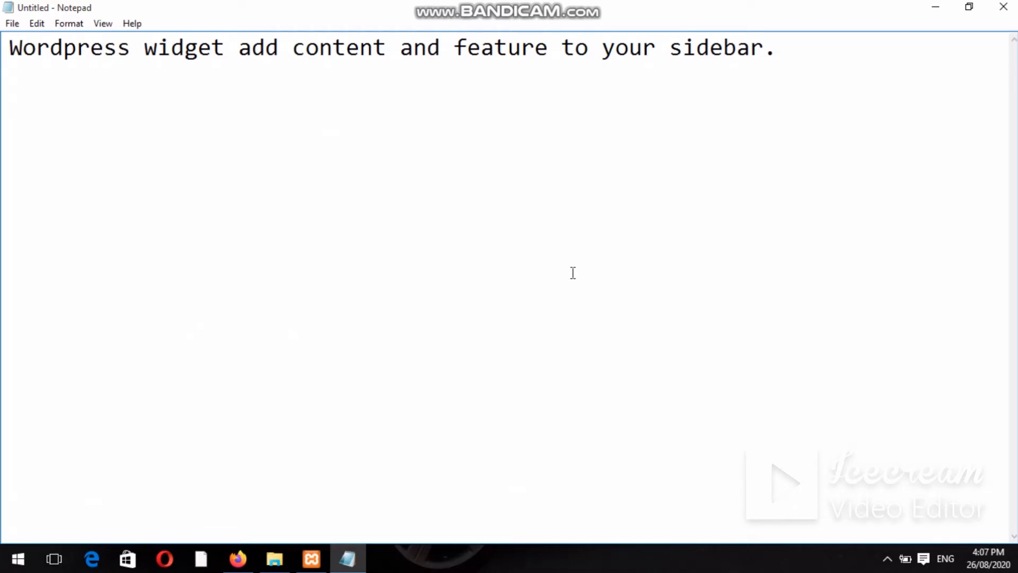
Add the line 'Widget require no code experience or expertise.' followed by a new line.
type("Widge")
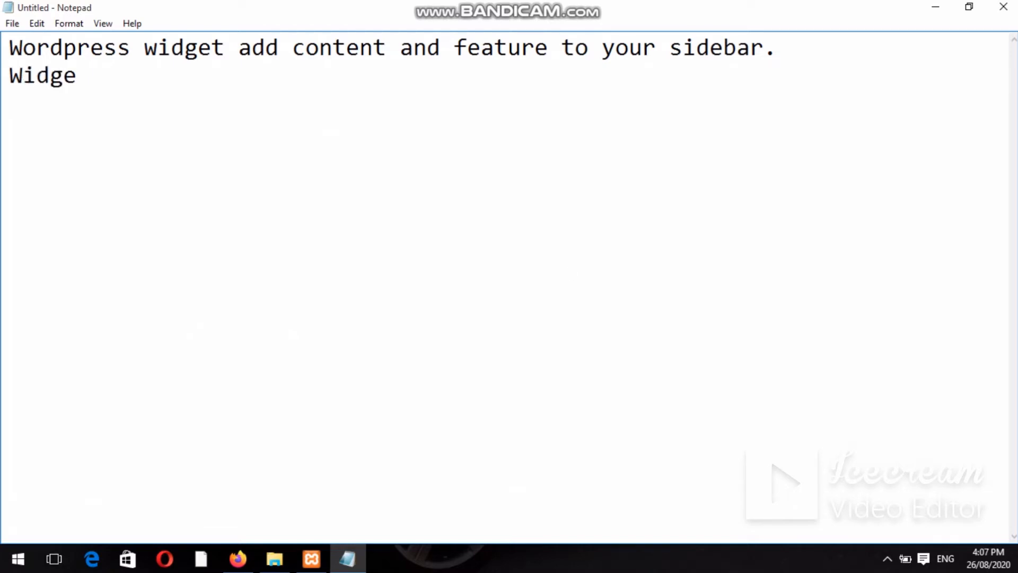
type("t requir")
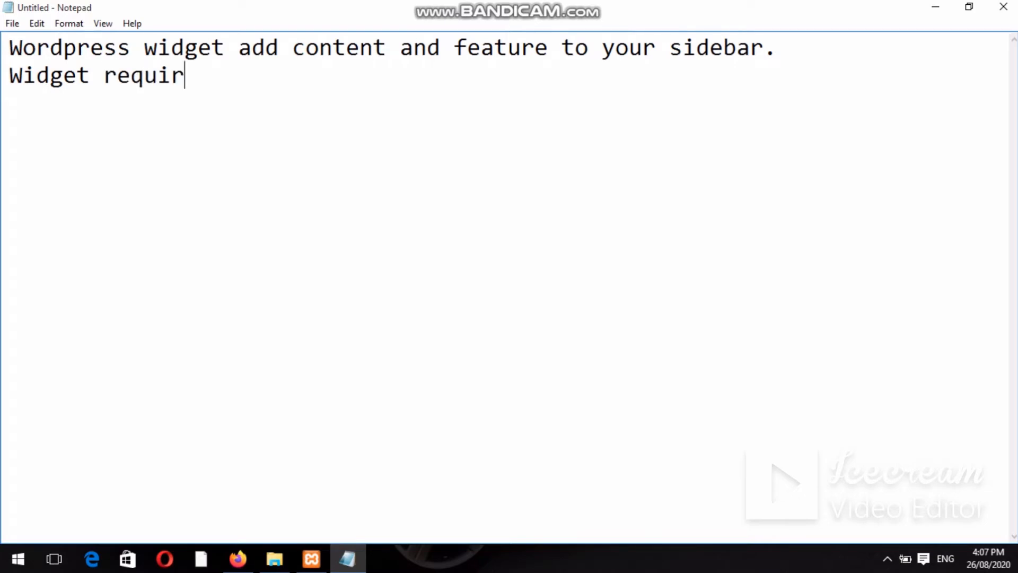
type("e no cod")
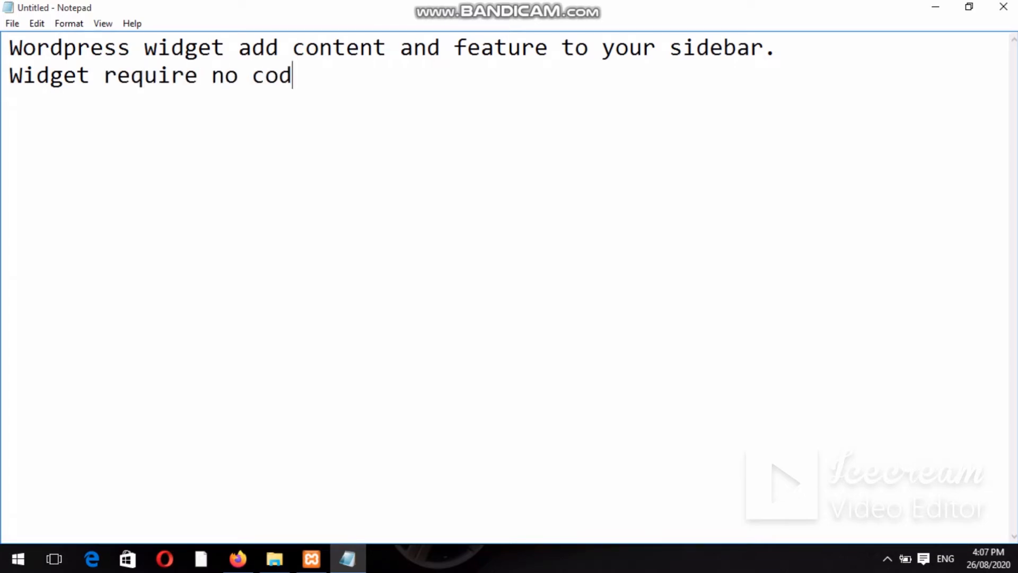
type("e experience")
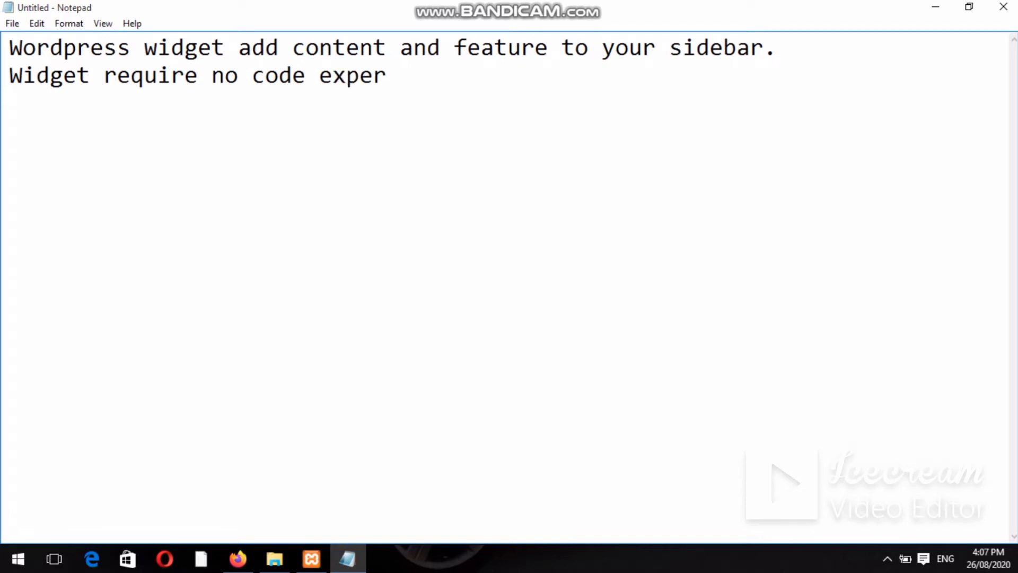
type("or experi")
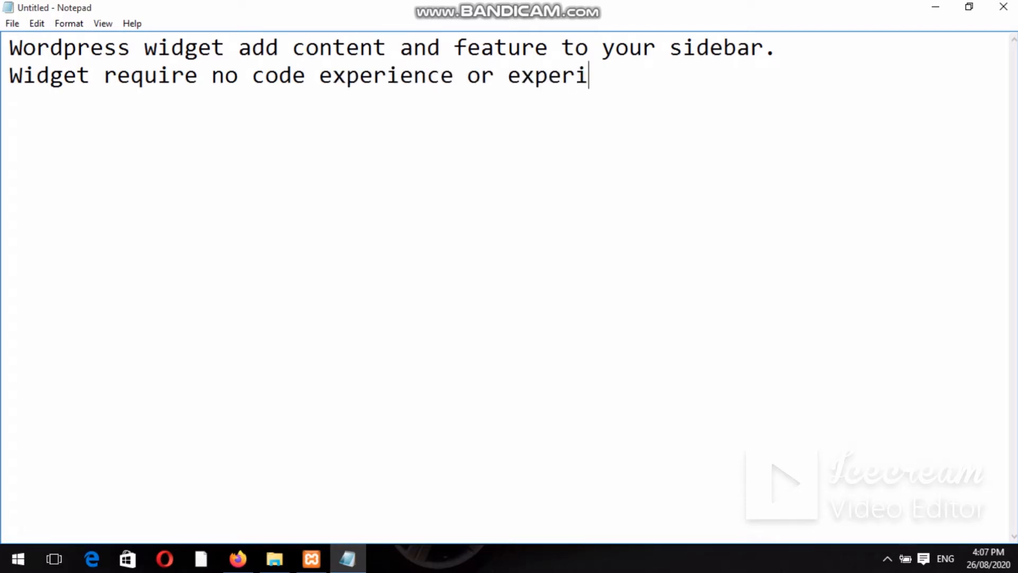
key("BackSpace")
type("tise")
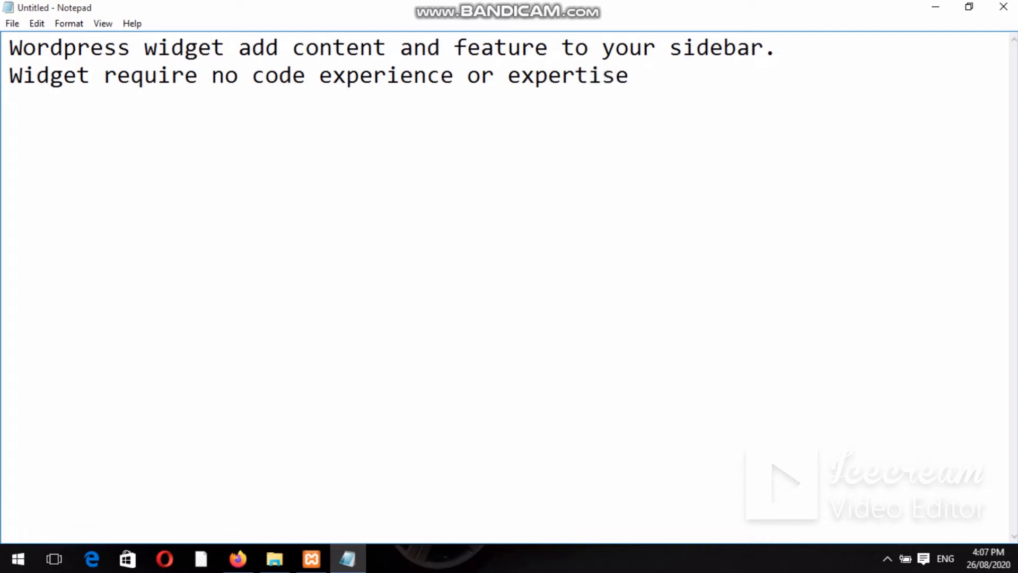
type(".")
key("Return")
Load localhost/wordpress/wp-admin/ in a new Firefox tab.
key("alt+Tab")
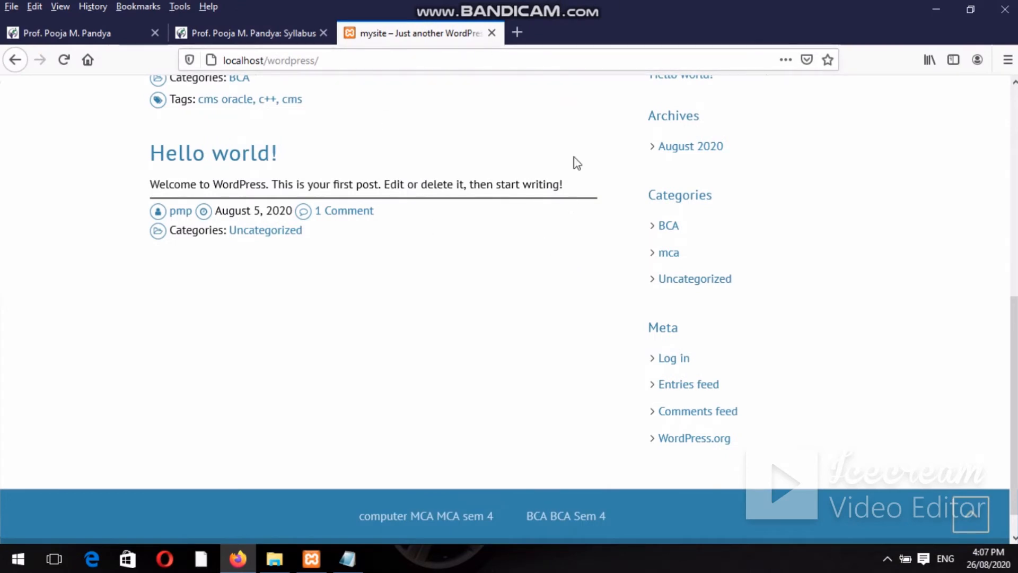
left_click(521, 35)
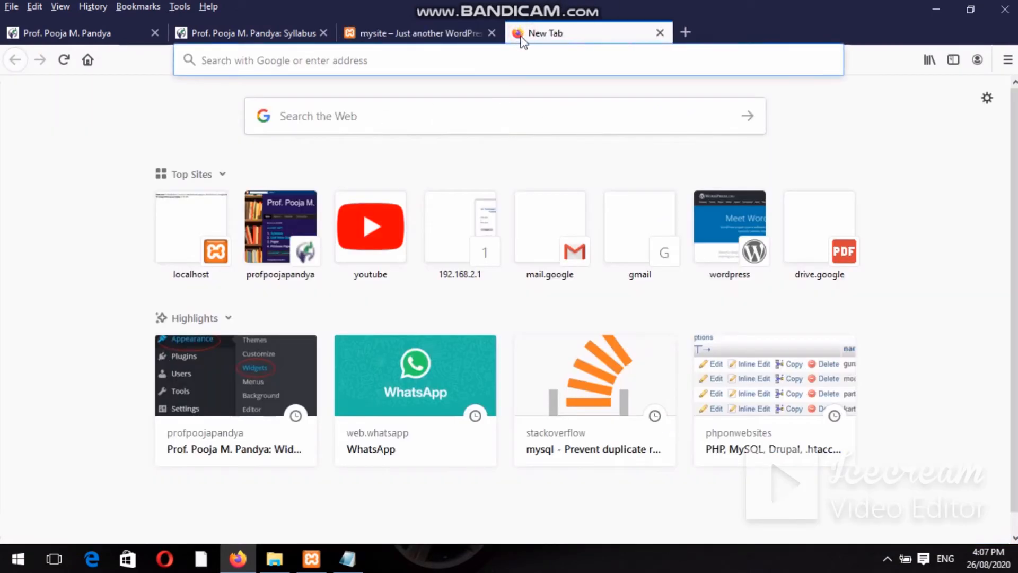
left_click(512, 67)
type("w")
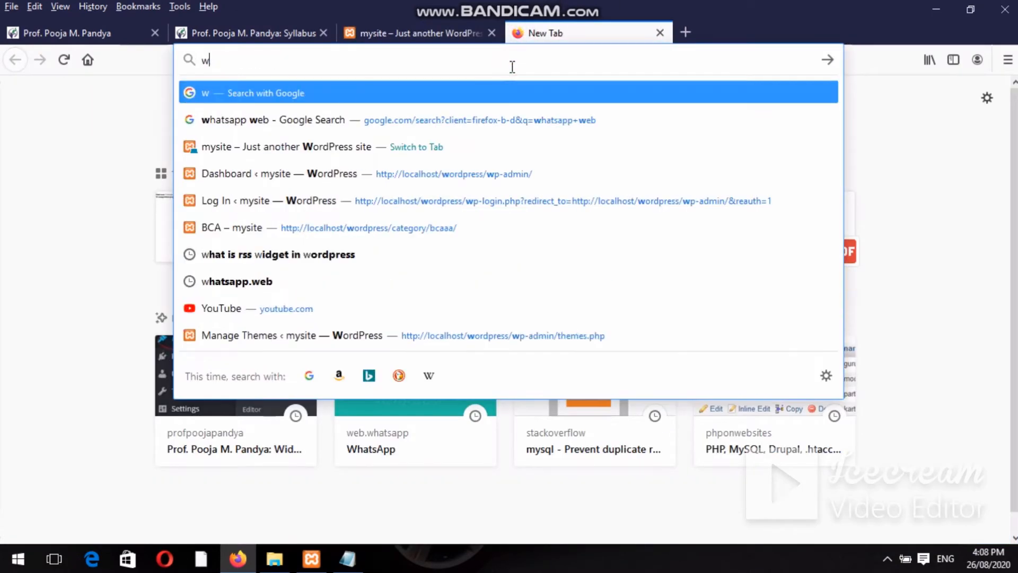
key("BackSpace")
type("localhost/")
key("Right")
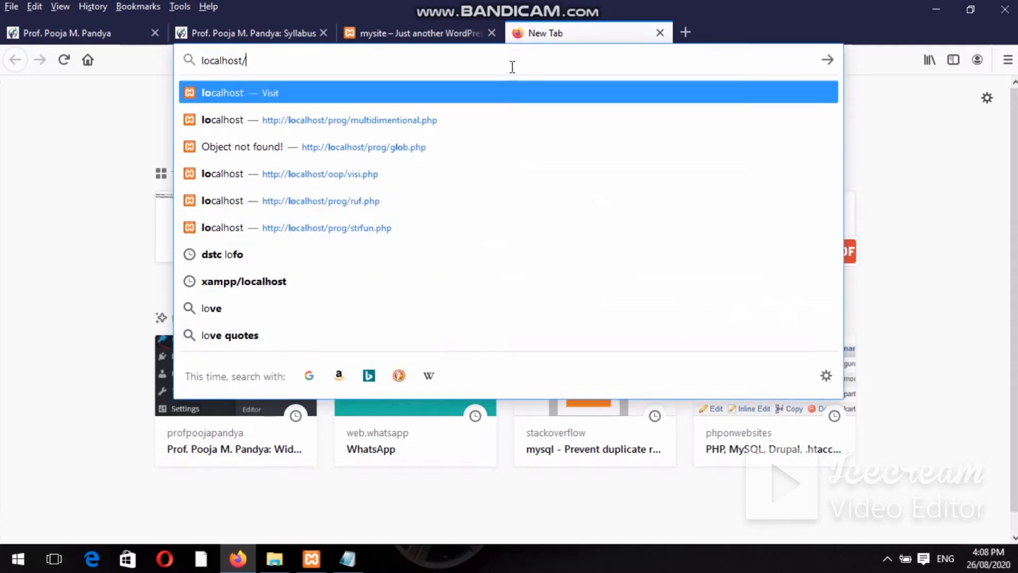
type("wordpress/")
key("Right")
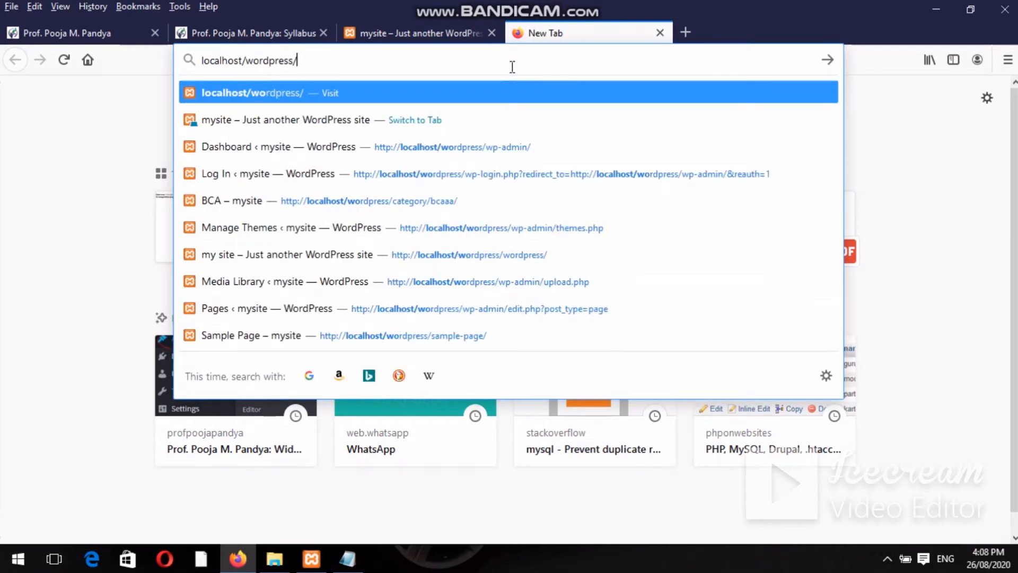
type("wp-admin/")
key("Return")
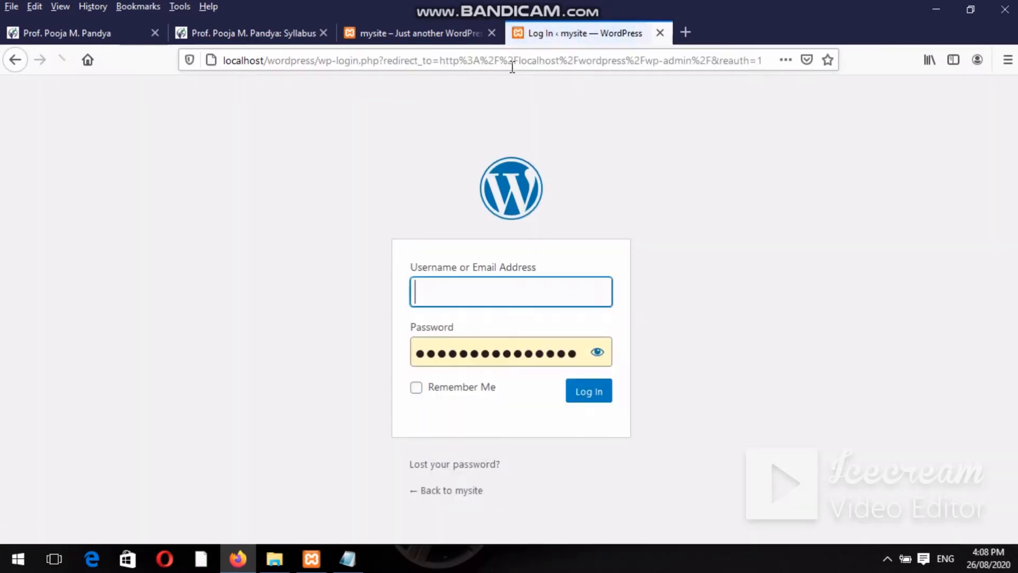
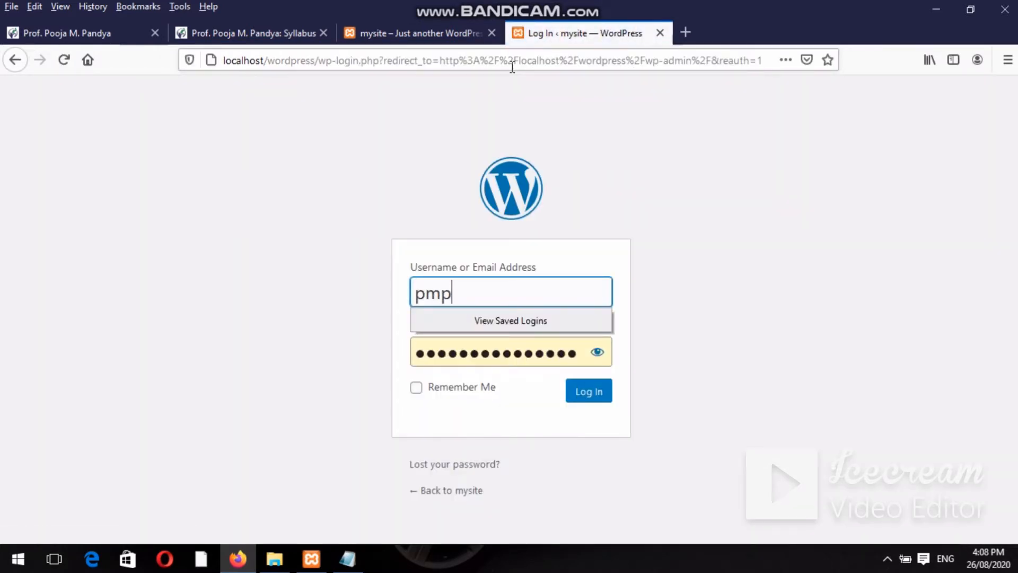
Log in to the WordPress admin with the admin username and password.
key("Tab")
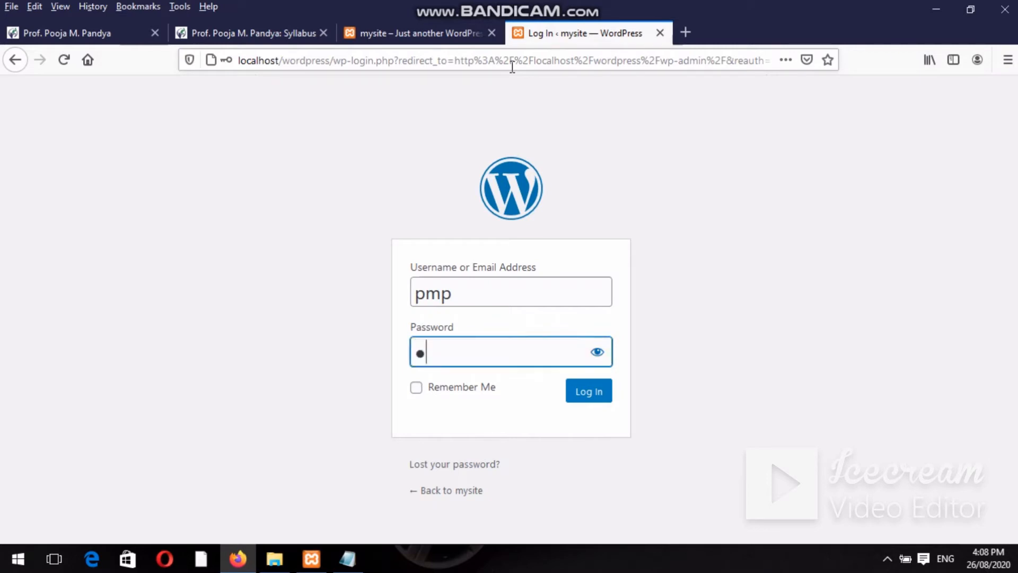
key("Return")
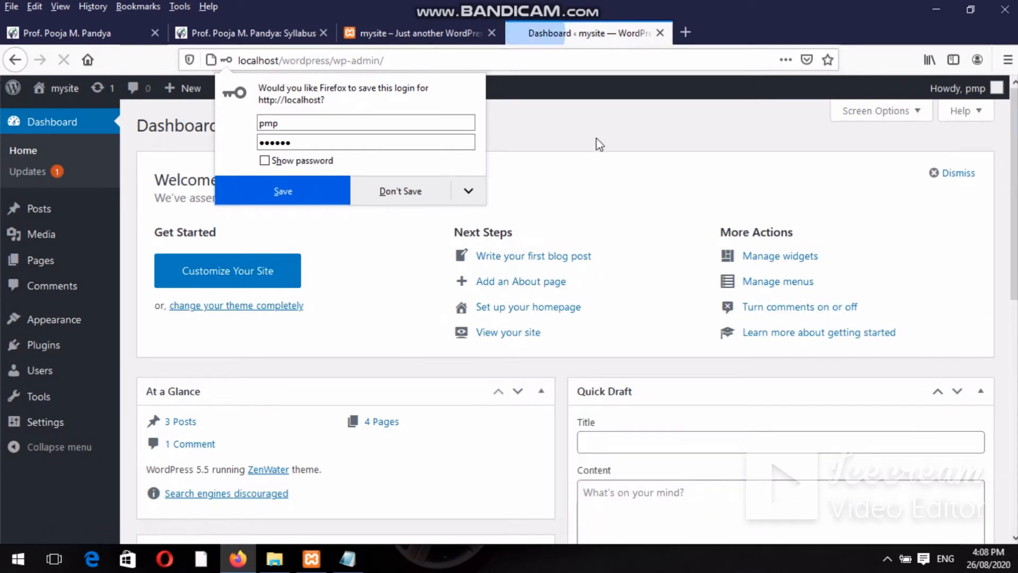
Dismiss the save-login prompt and bring up the Appearance menu in the admin sidebar.
left_click(597, 145)
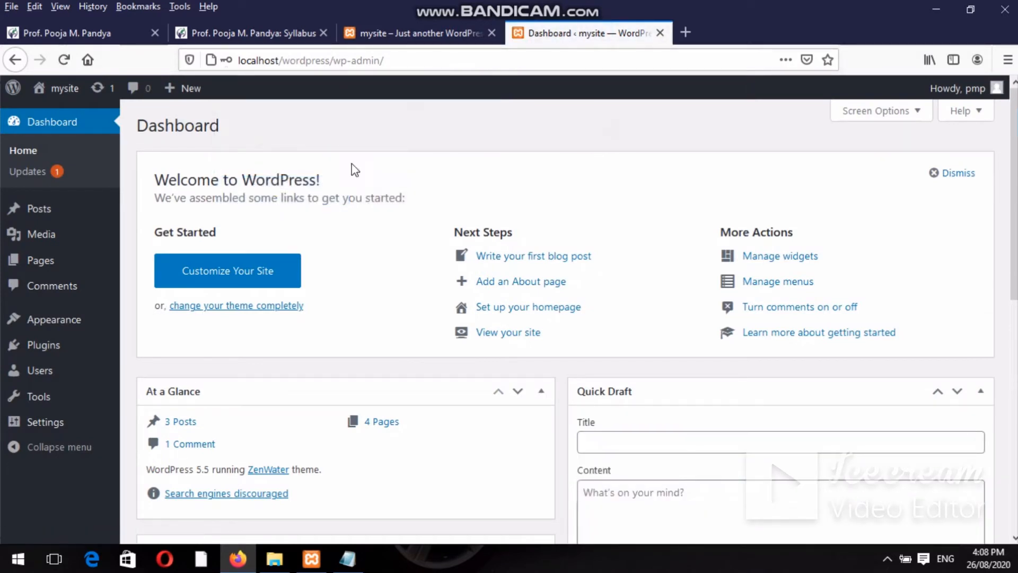
mouse_move(57, 351)
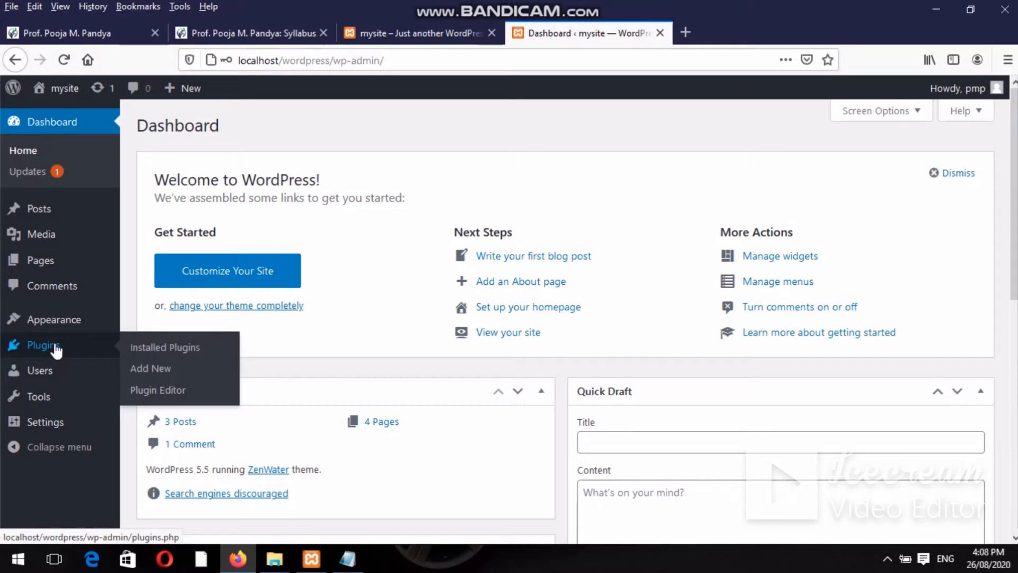
mouse_move(57, 321)
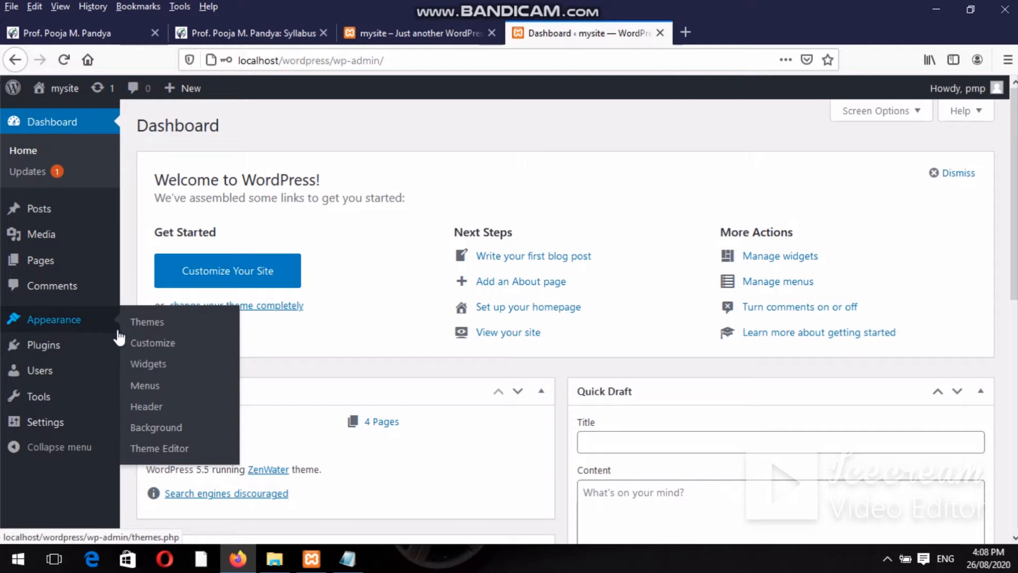
Open Appearance > Customize and go to the Customizer's Widgets panel.
left_click(138, 345)
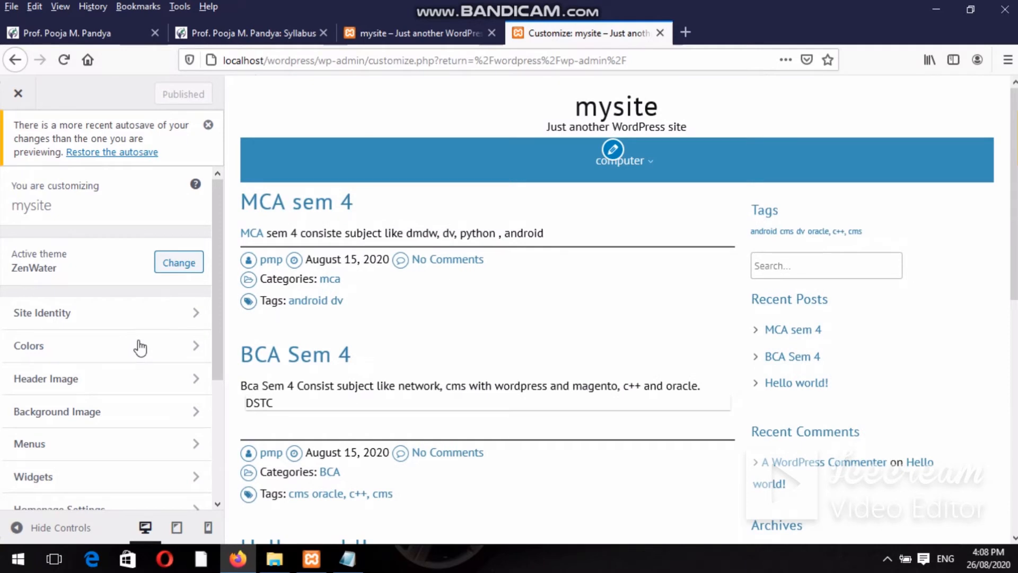
scroll(218, 324, "down", 1)
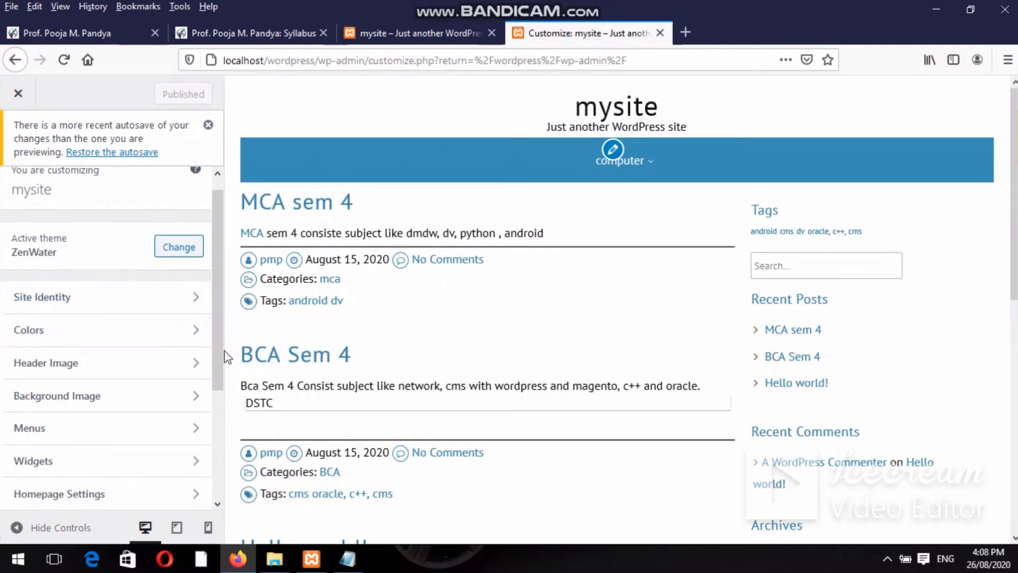
left_click(37, 467)
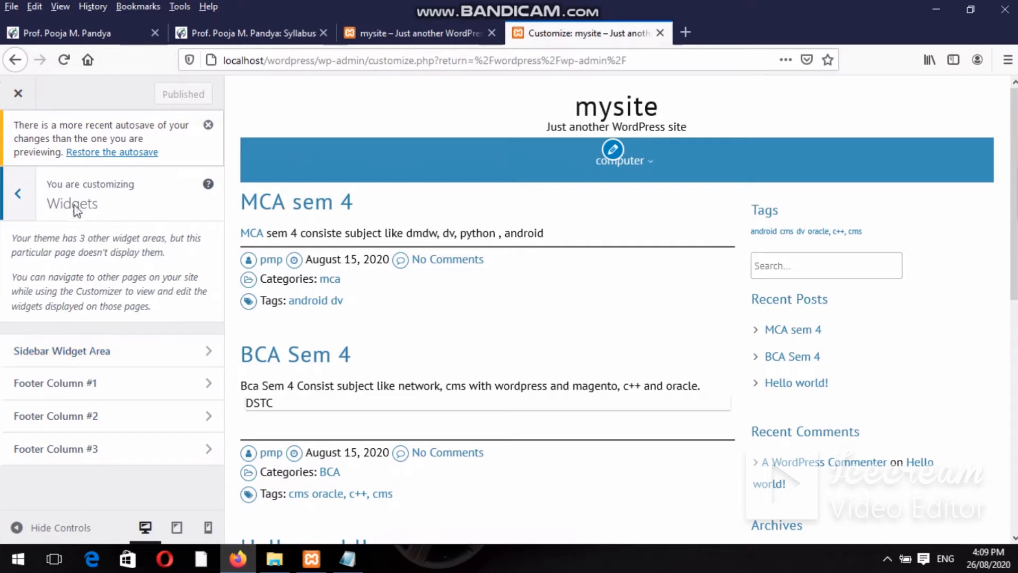
Reopen Widgets, expand Sidebar Widget Area, and show the list of widgets to add.
left_click(15, 194)
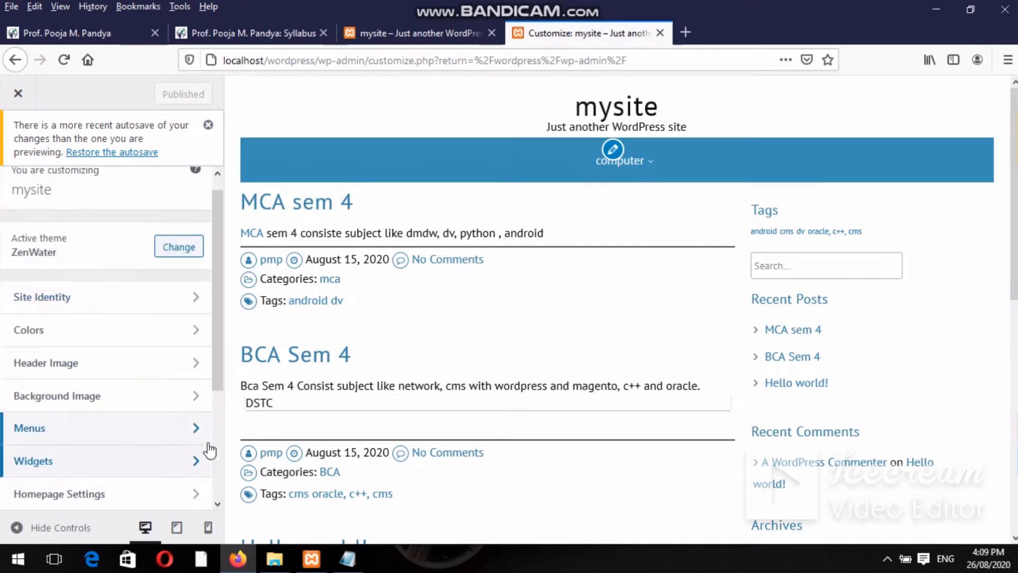
left_click(195, 461)
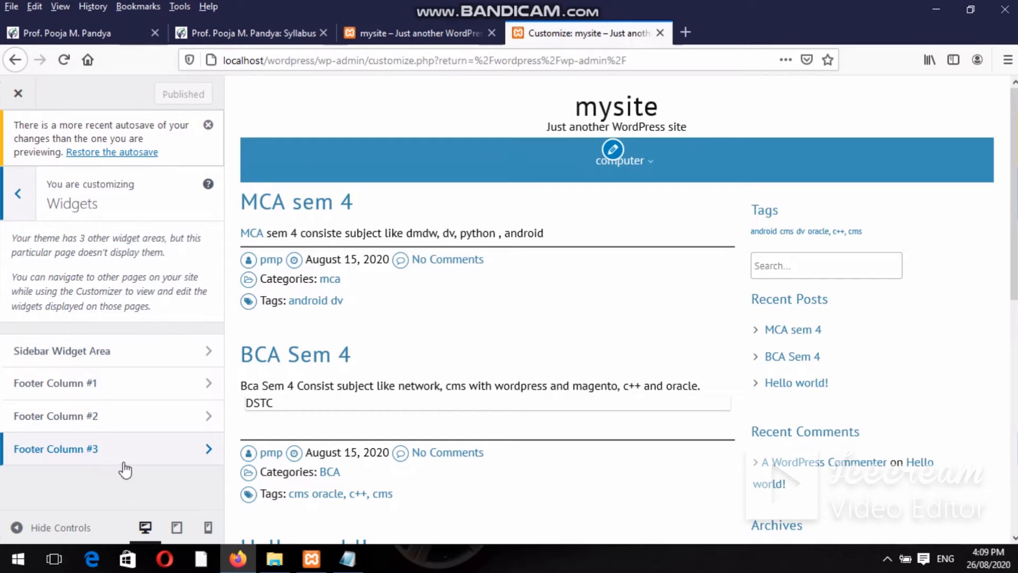
left_click(205, 351)
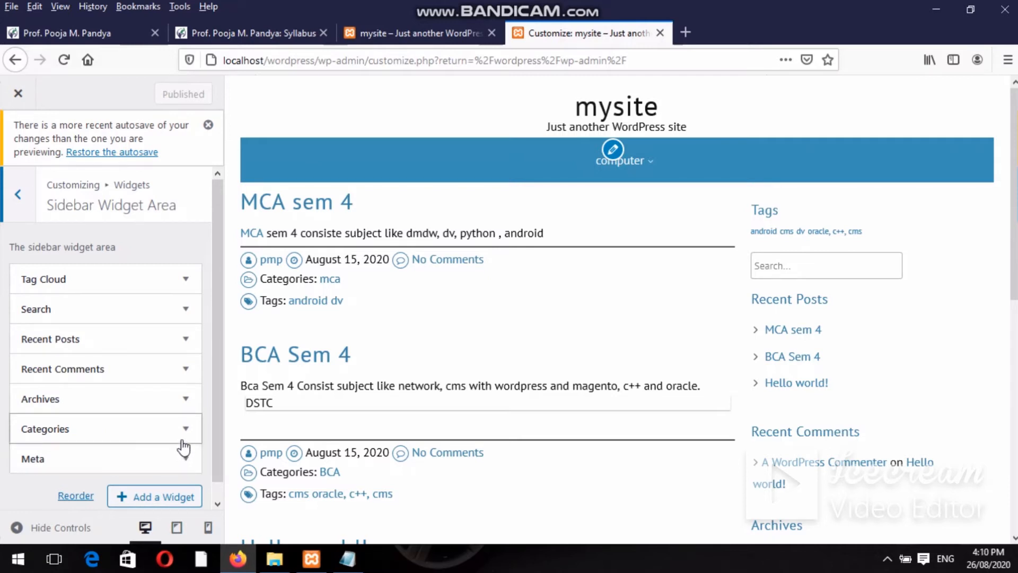
left_click(156, 498)
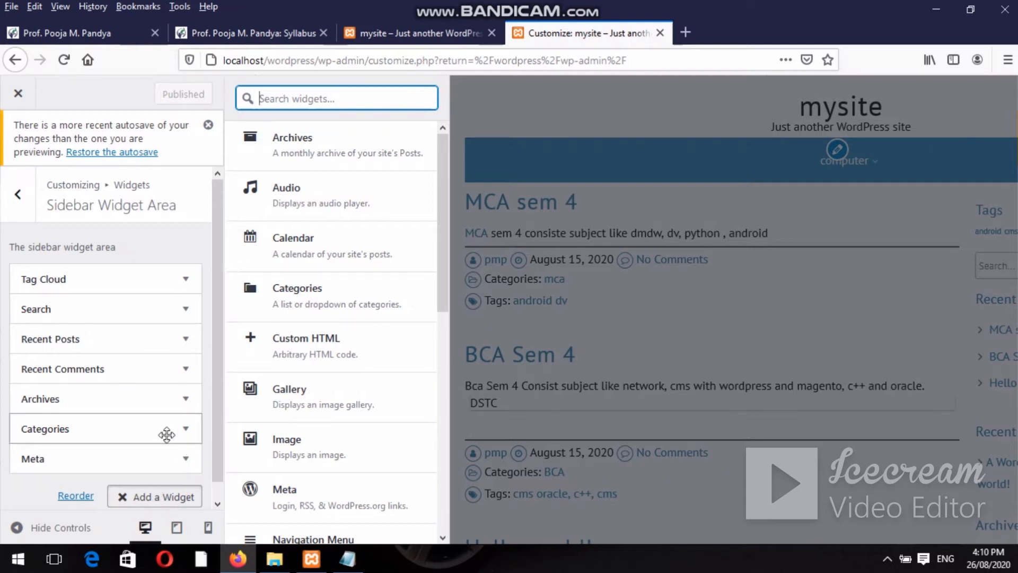
Add a Calendar widget and drag it above Tag Cloud to the top of the sidebar.
left_click(328, 254)
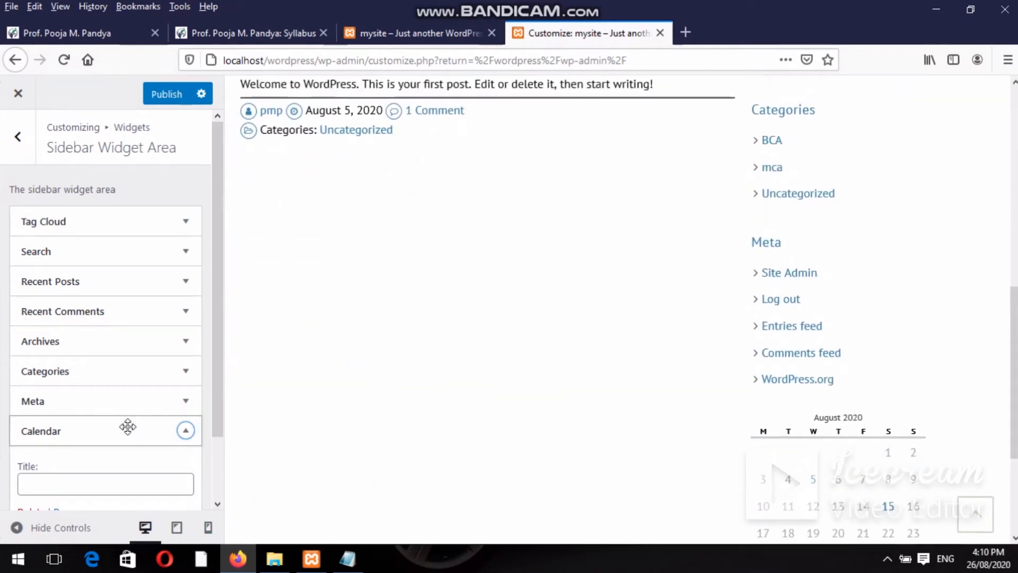
left_click_drag(128, 426, 148, 218)
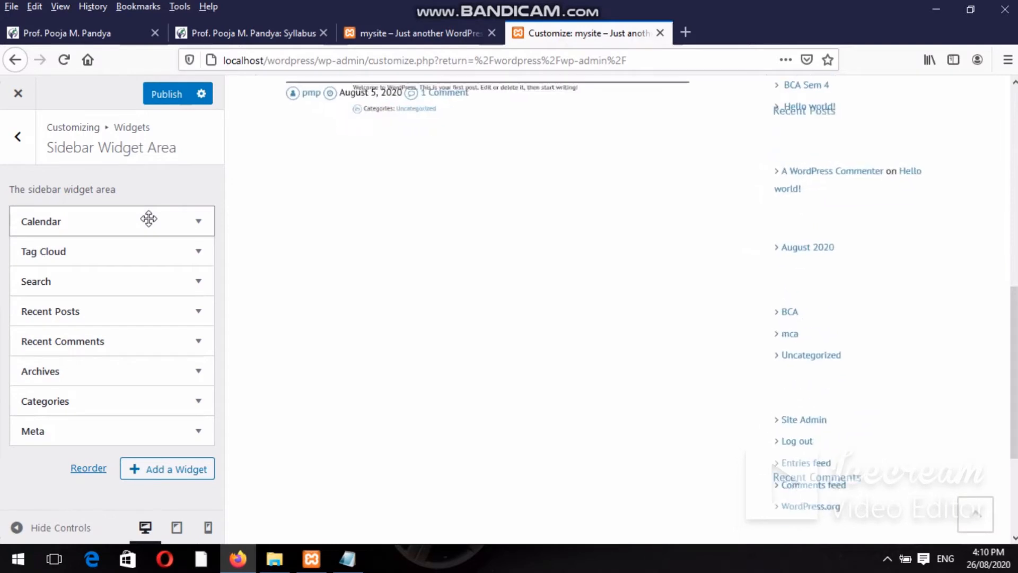
left_click_drag(1013, 369, 1011, 193)
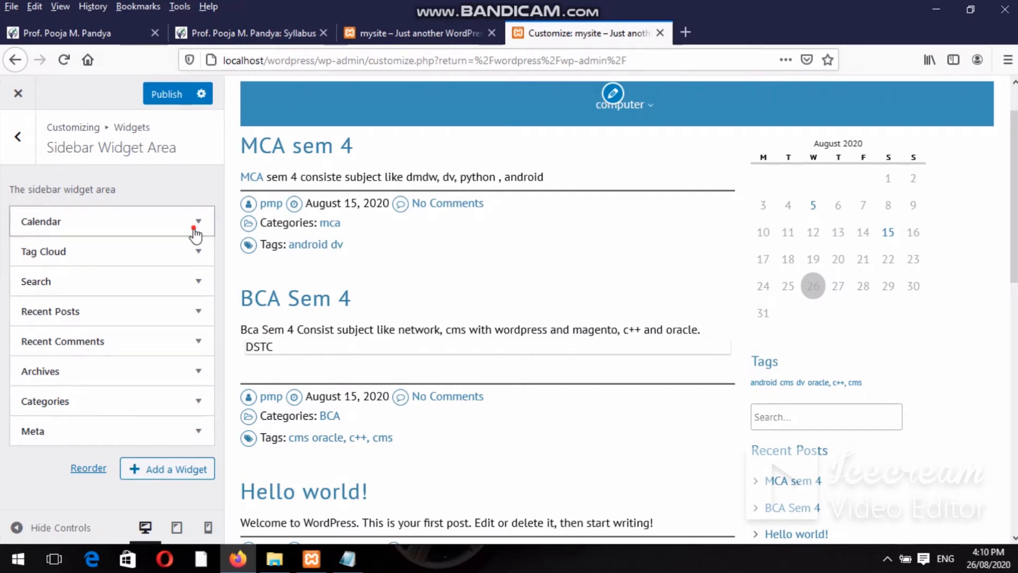
Title the Calendar widget 'cal 2020' and close its settings with Done.
left_click(195, 234)
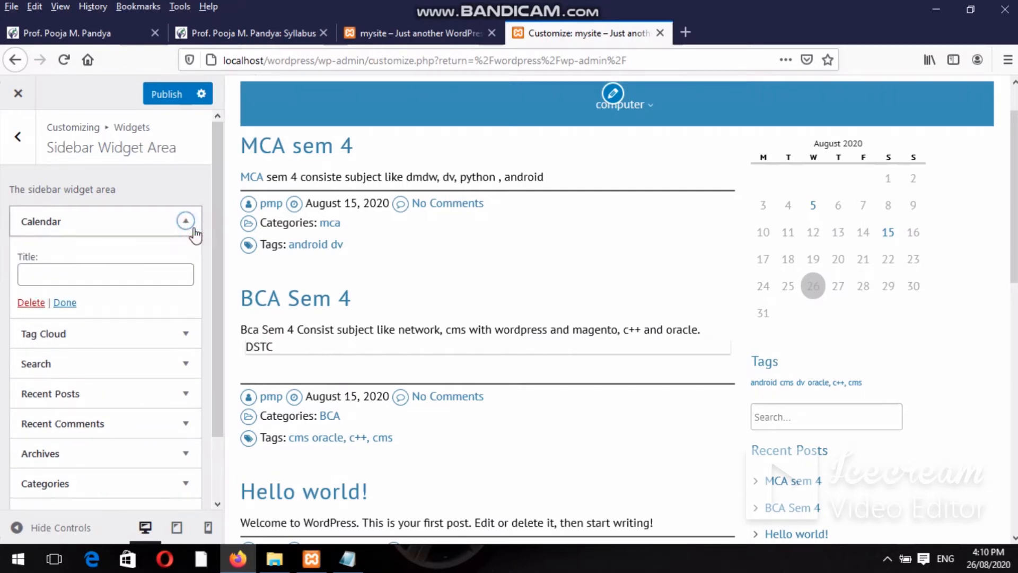
left_click(133, 279)
type("cal")
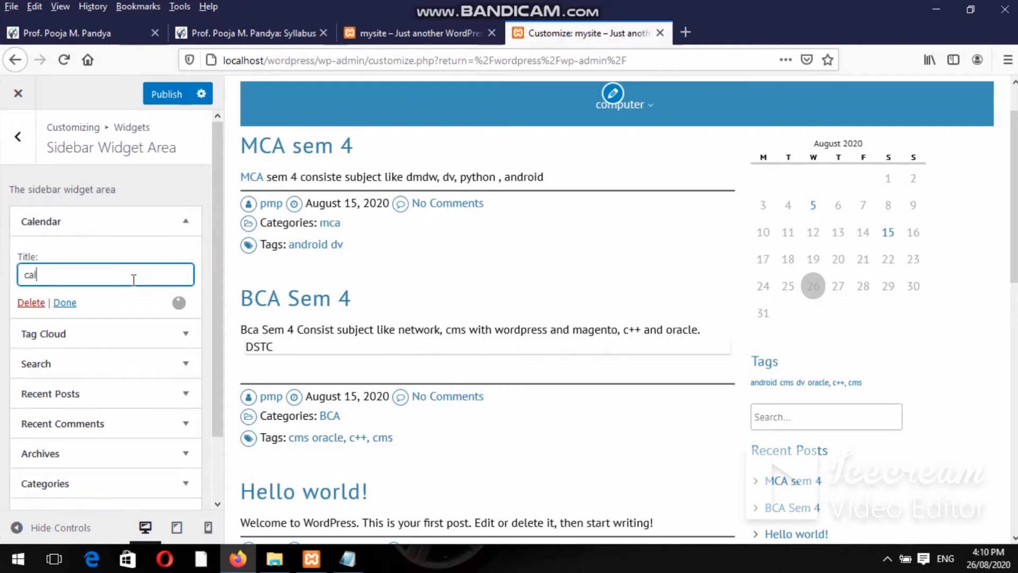
type(" 2020")
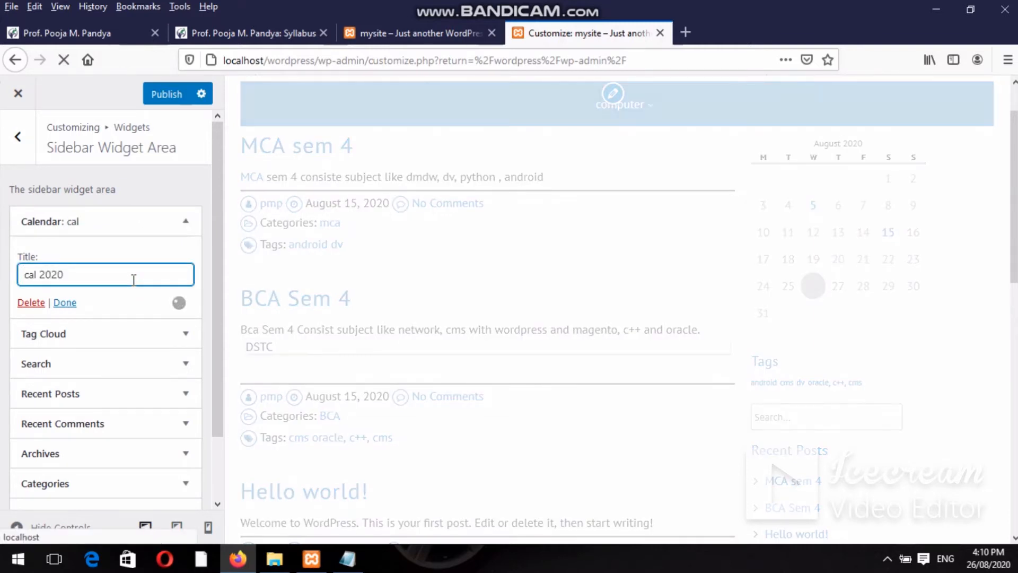
left_click(58, 303)
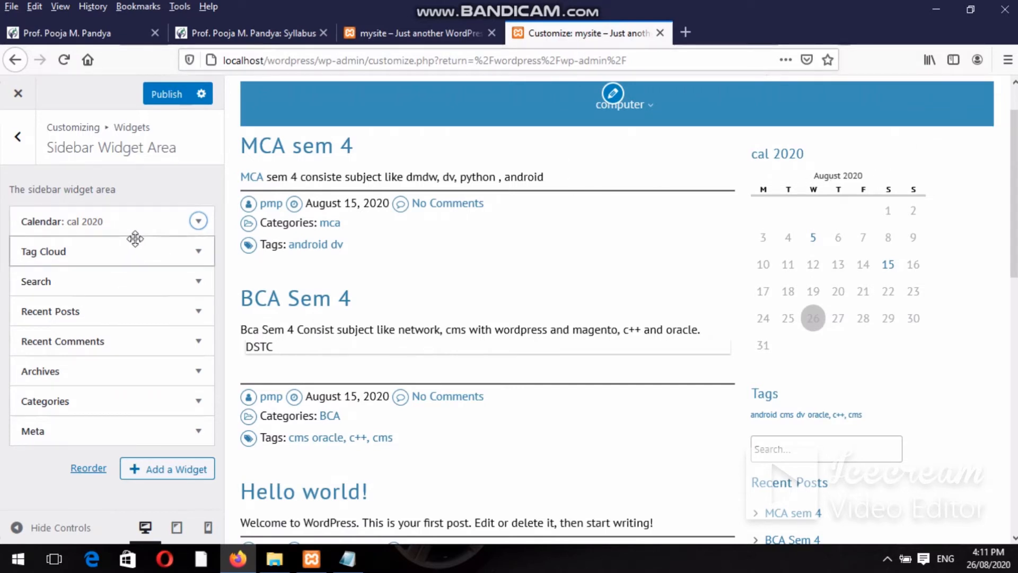
Try moving the Search widget in the sidebar list, then expand and collapse its settings.
mouse_move(127, 267)
left_mouse_down()
mouse_move(119, 331)
mouse_move(130, 281)
left_mouse_up()
left_click(129, 281)
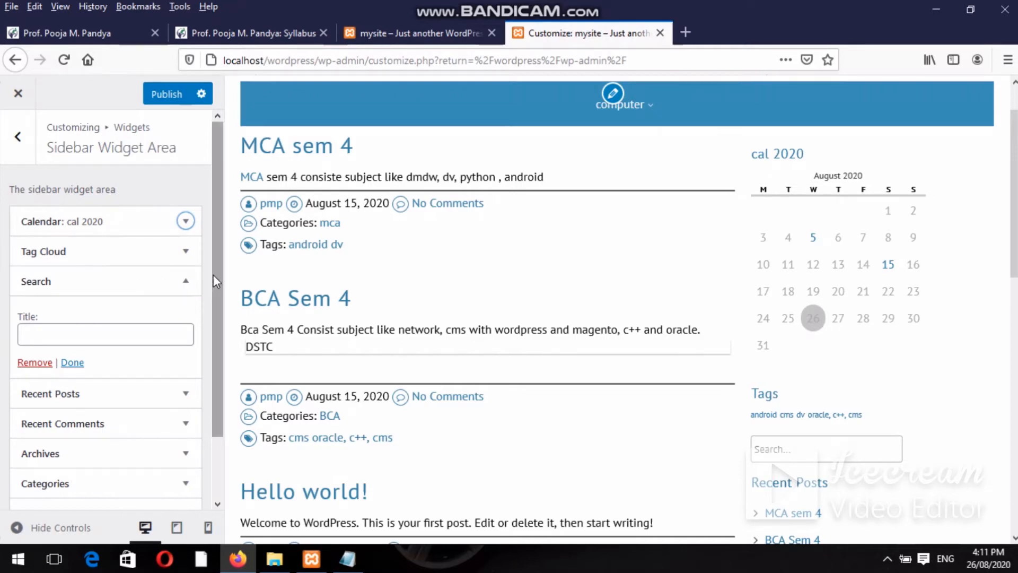
left_click(72, 363)
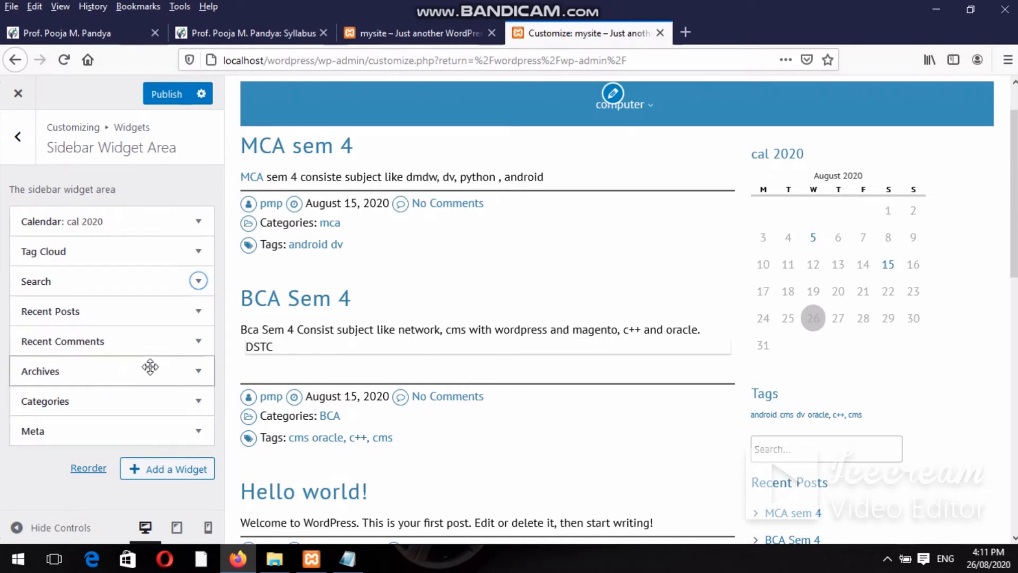
Remove the Meta widget from the sidebar, check the preview, and return to the Notepad notes.
left_click(199, 432)
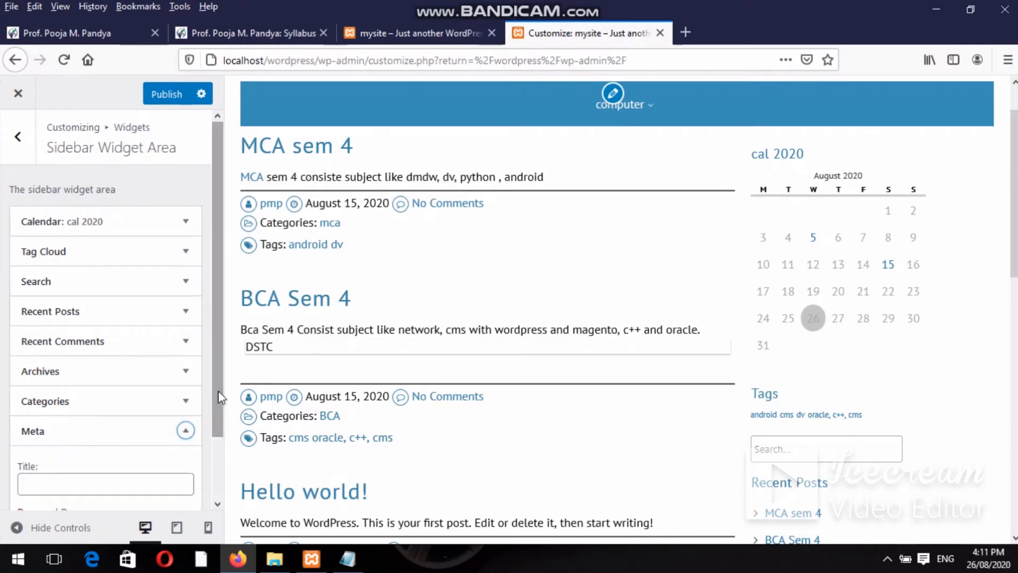
left_click_drag(218, 381, 219, 388)
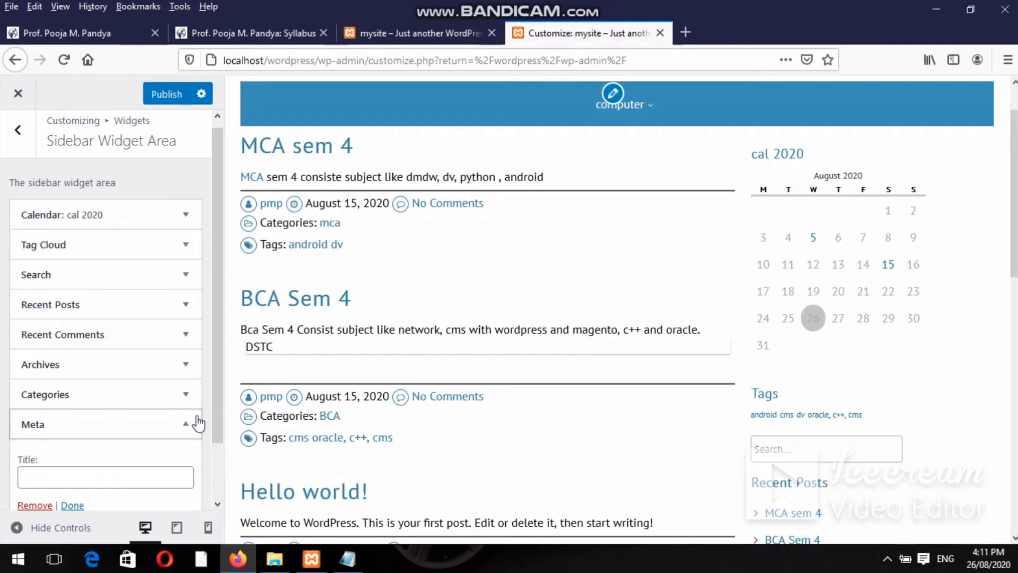
left_click(34, 505)
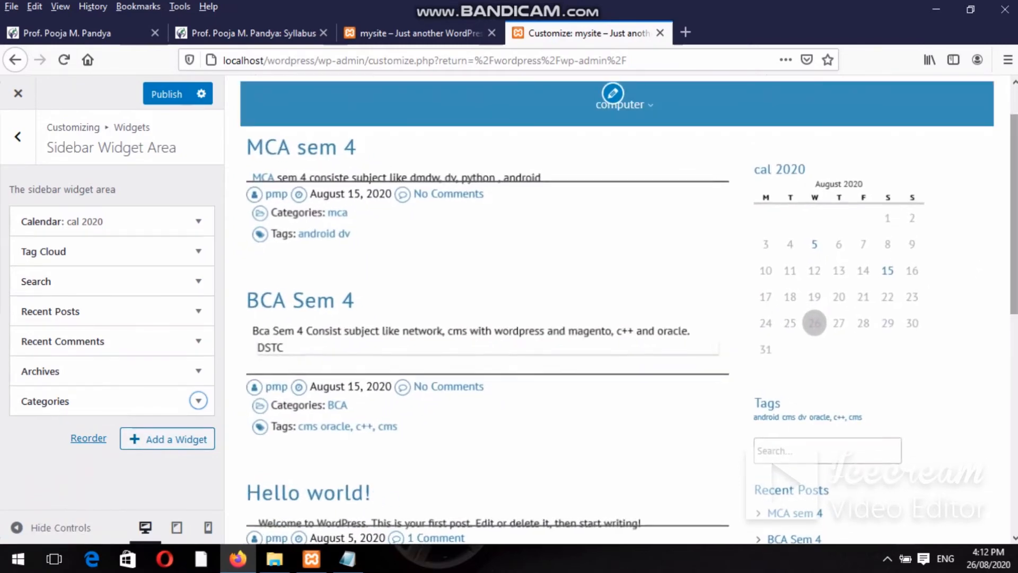
scroll(615, 308, "down", 10)
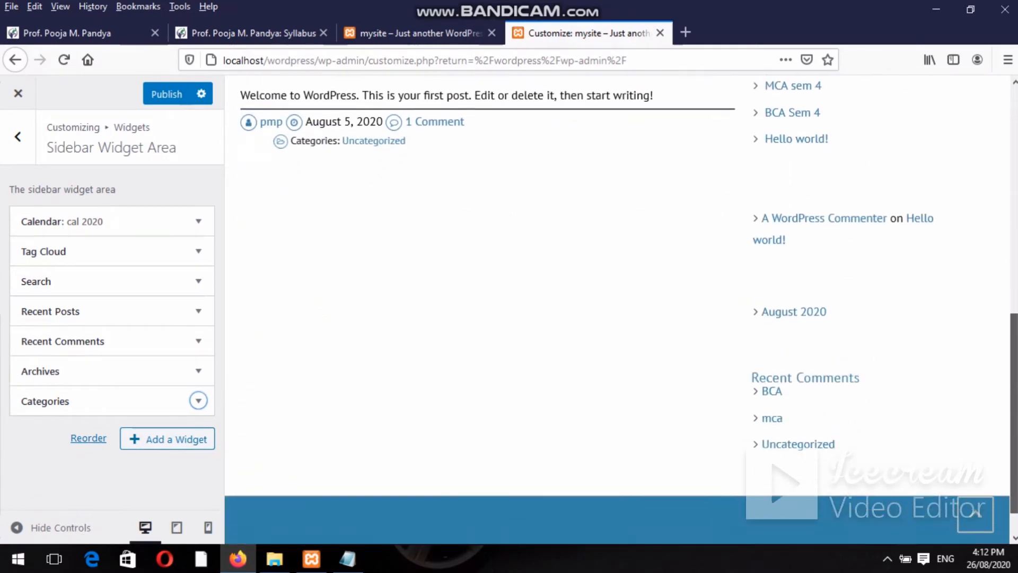
left_click_drag(1015, 408, 1015, 236)
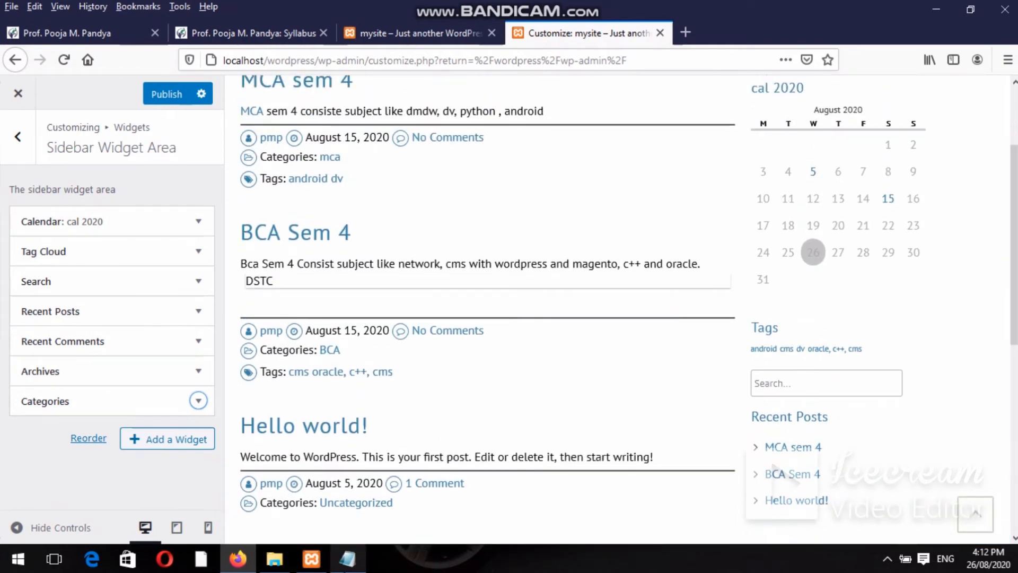
left_click(345, 567)
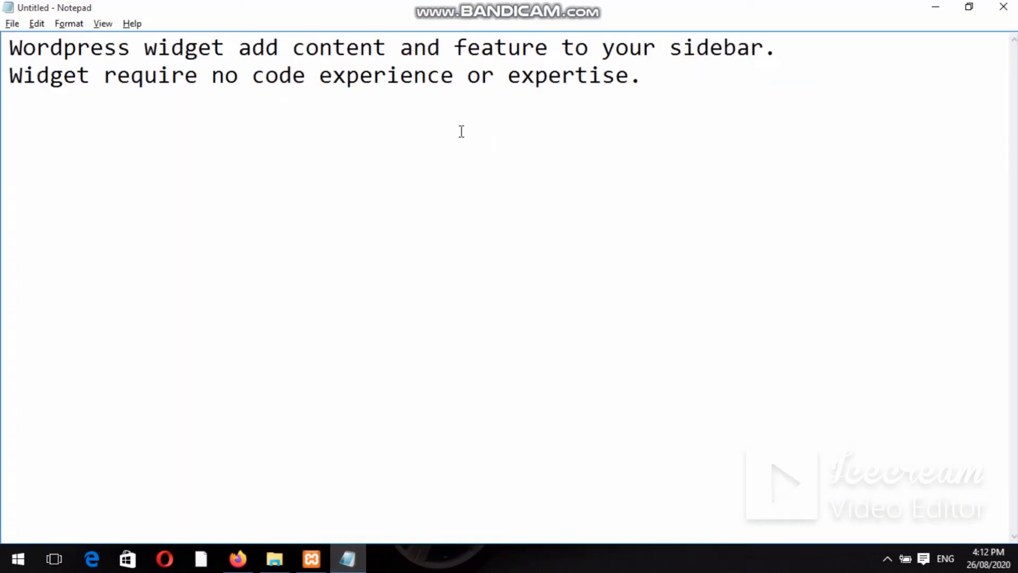
Type the intro line, a 'First way' heading, and step 1 'Login and go to wordpress admin dashbord.'.
type("Two way Y")
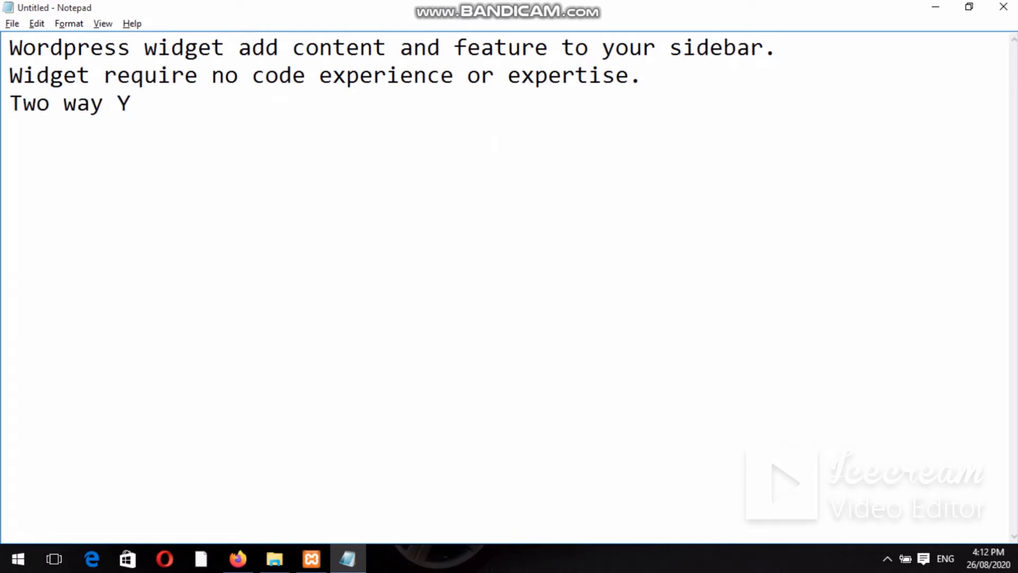
type("ou can ad")
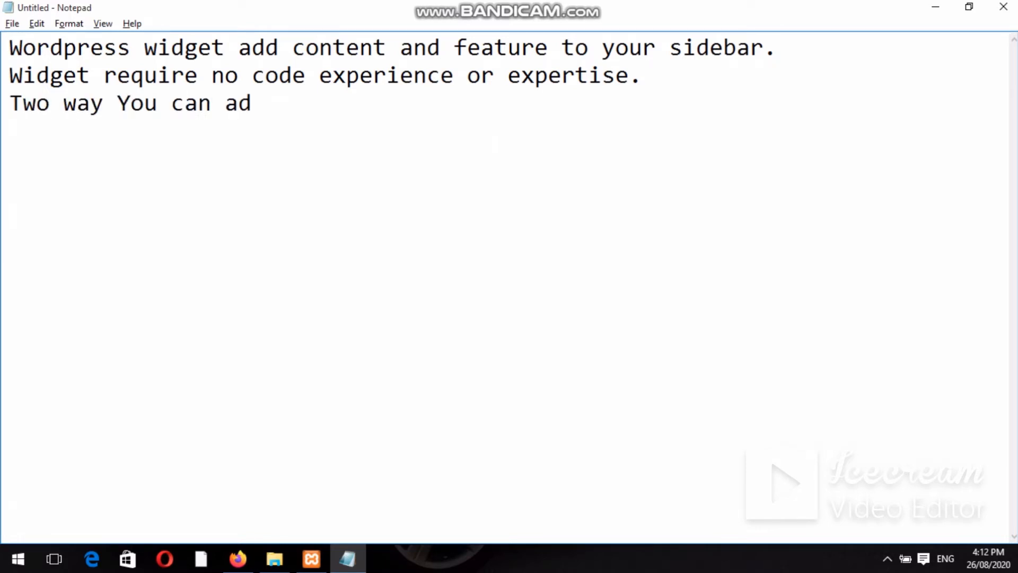
type("d widget")
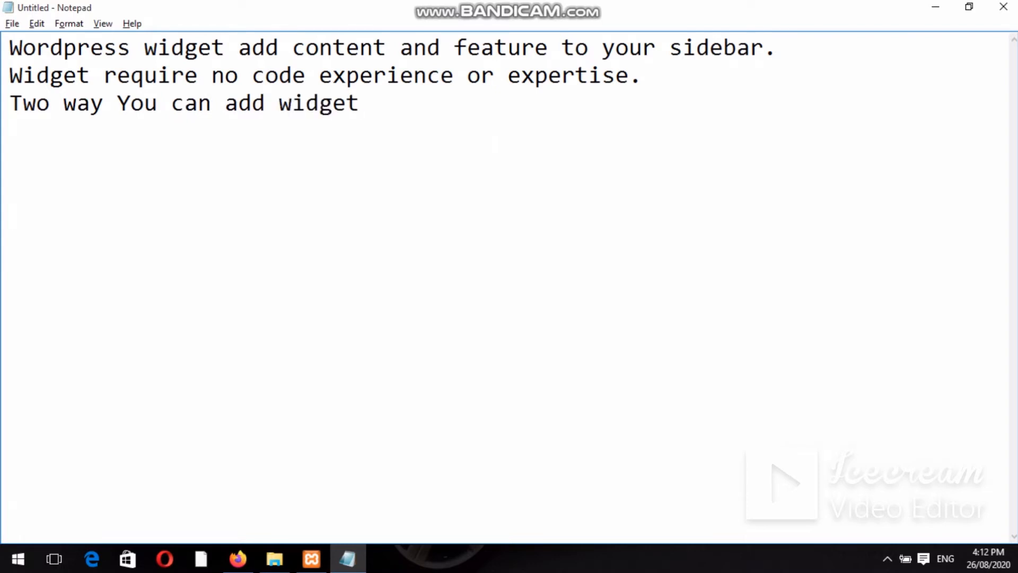
type(" in your")
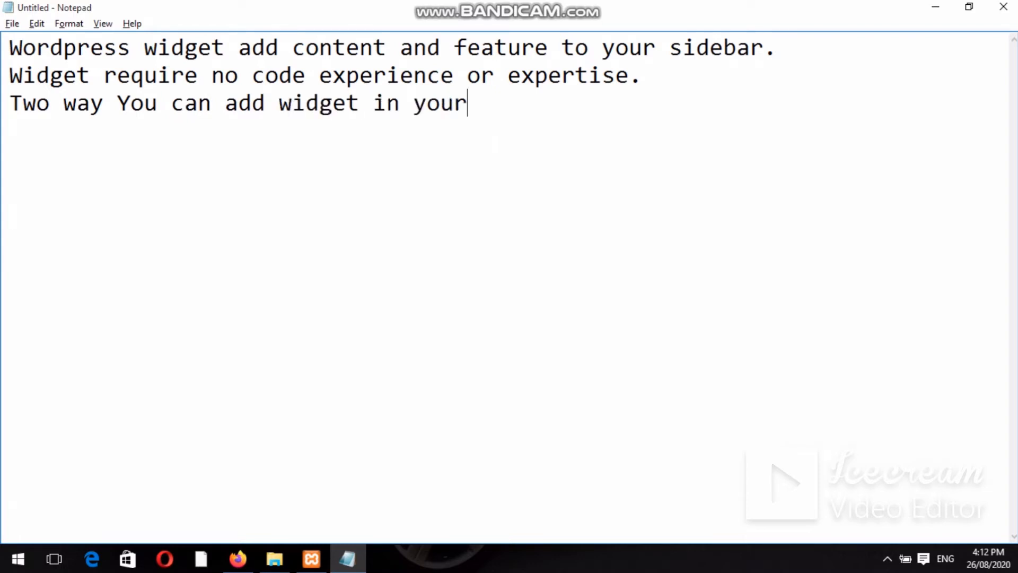
type(" site")
key("Return")
key("Return")
type("Fi")
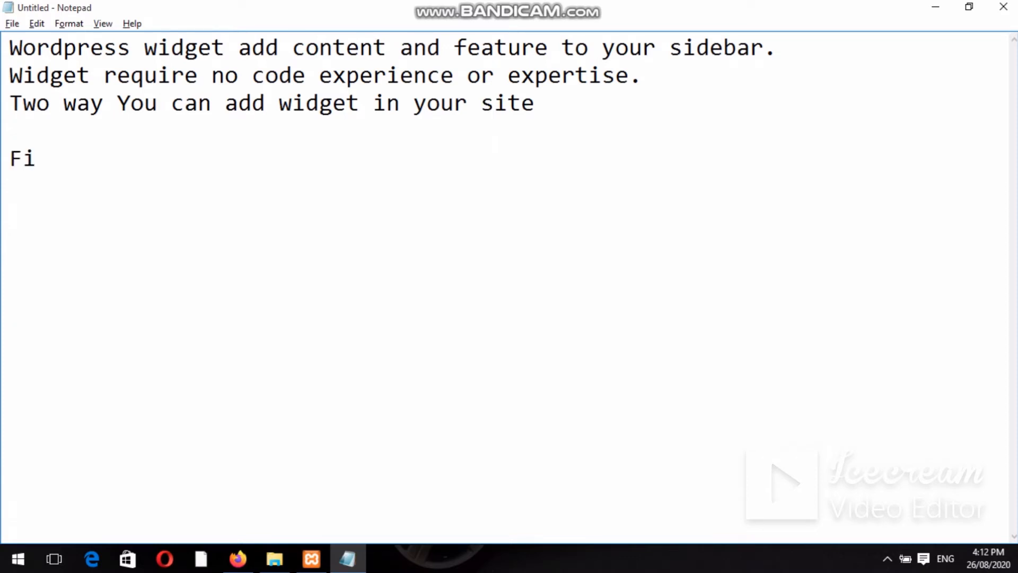
type("rst way")
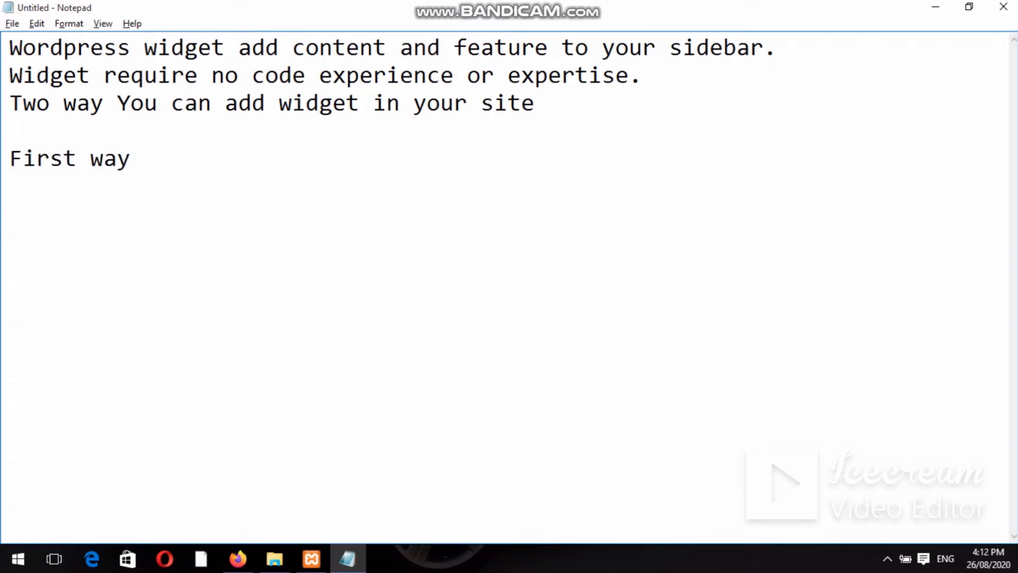
key("Return")
type("1)")
type("Log")
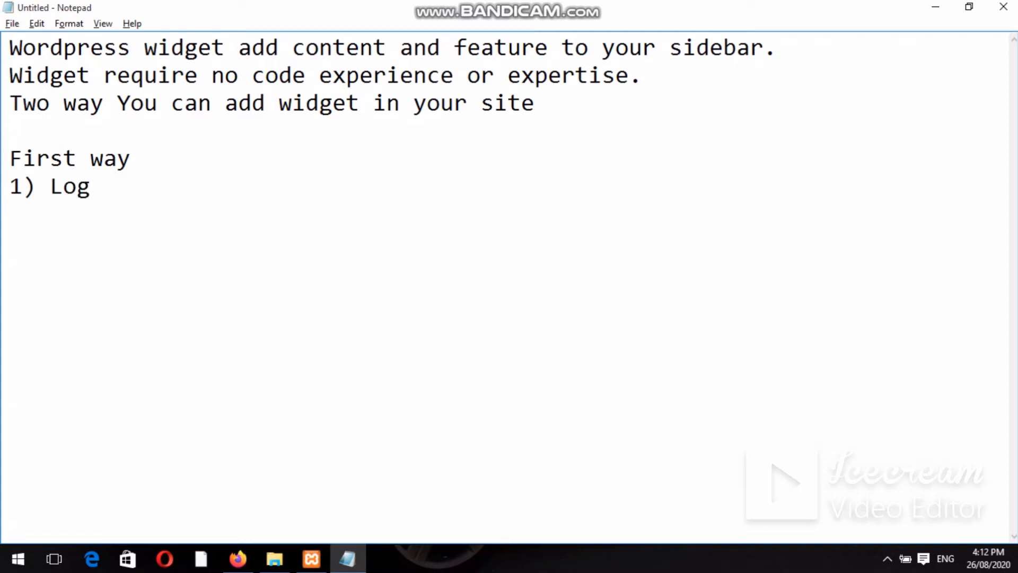
type("in and")
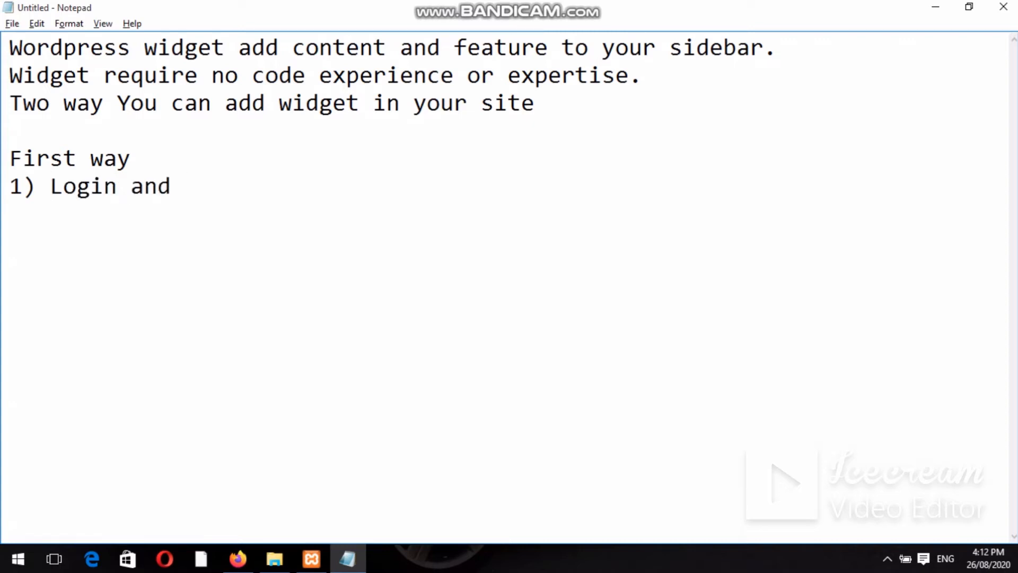
type(" go to ")
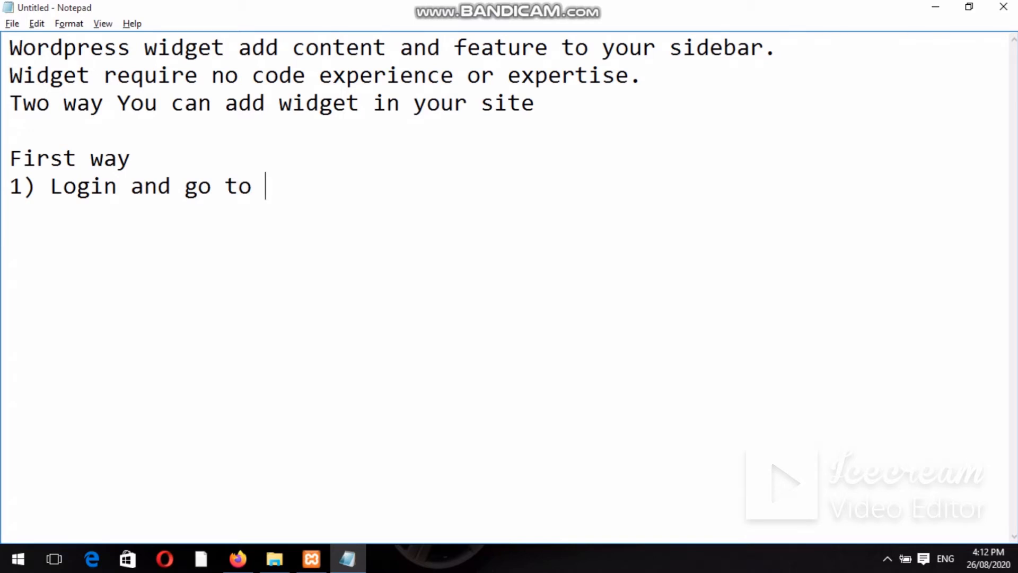
type("wordp")
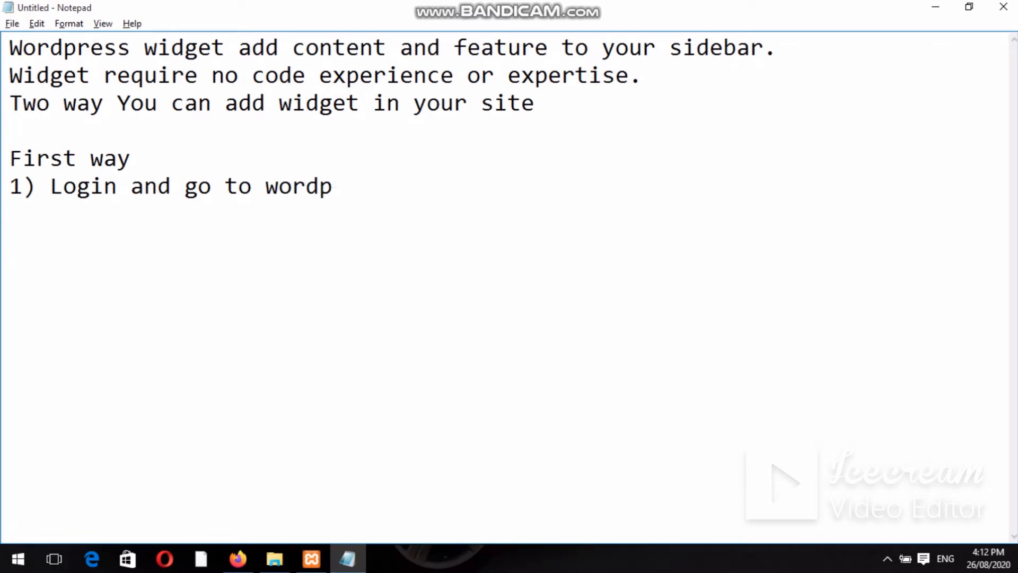
type("ress ad")
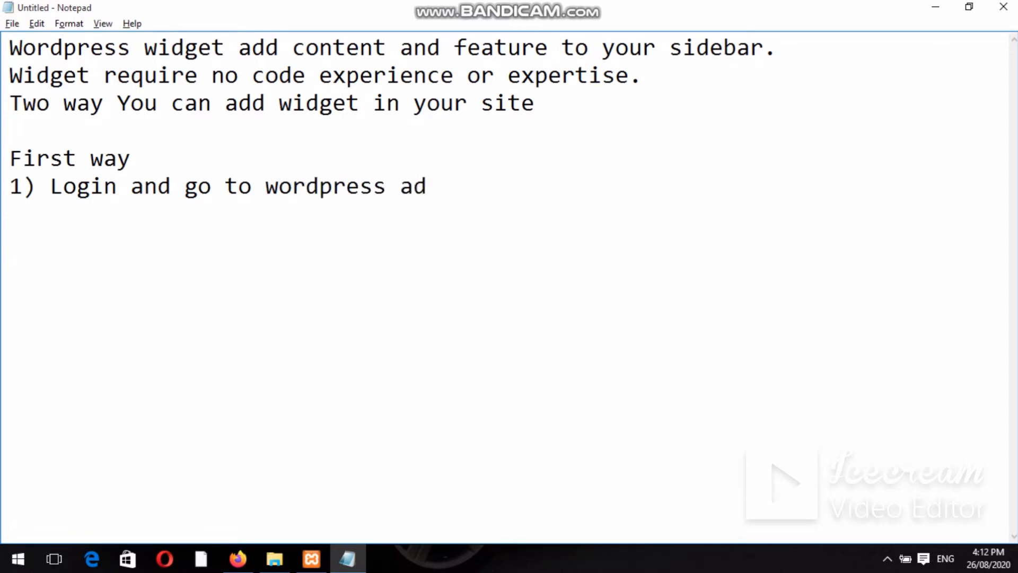
type("min das")
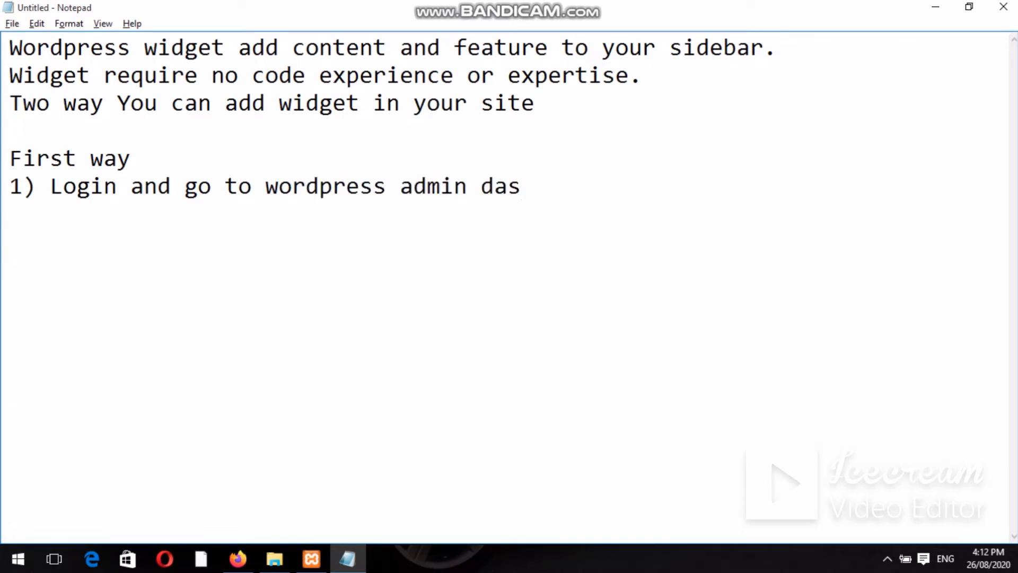
type("hbord.")
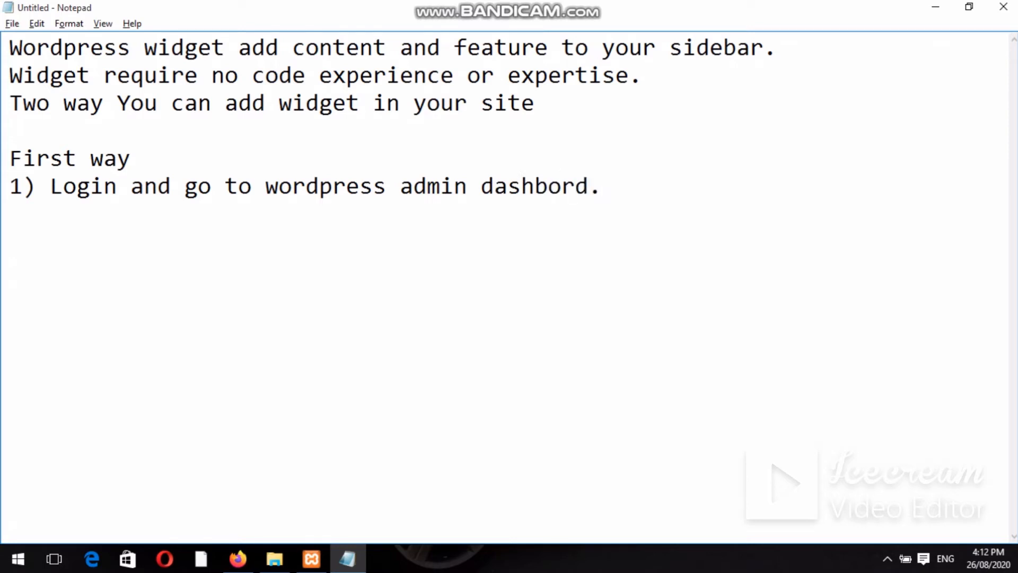
Add step 2 'Go to appearance > customize…' and step 3 'click the down arrow of widget area.'.
key("Return")
type("2) Go to app")
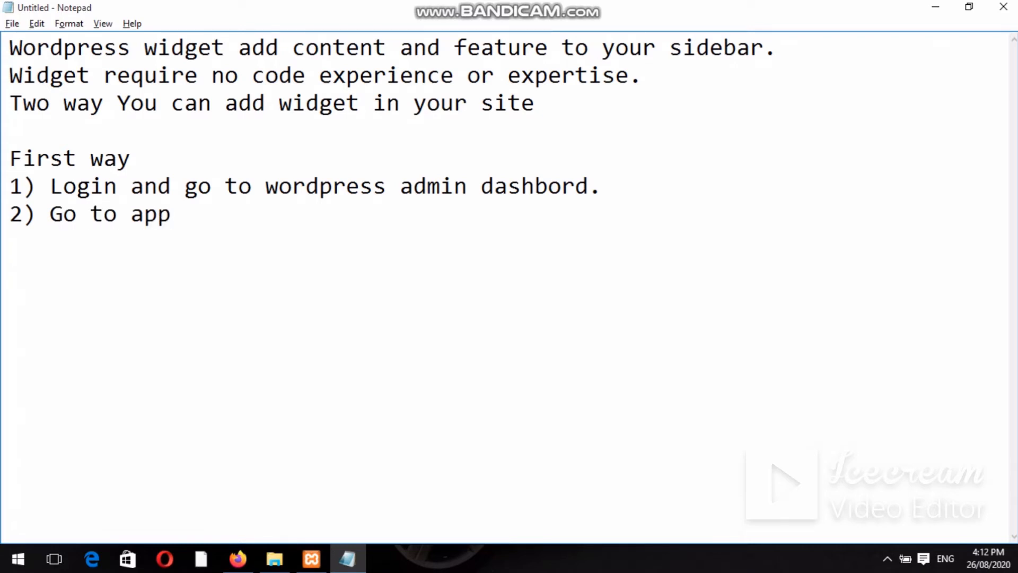
type("earance > cus")
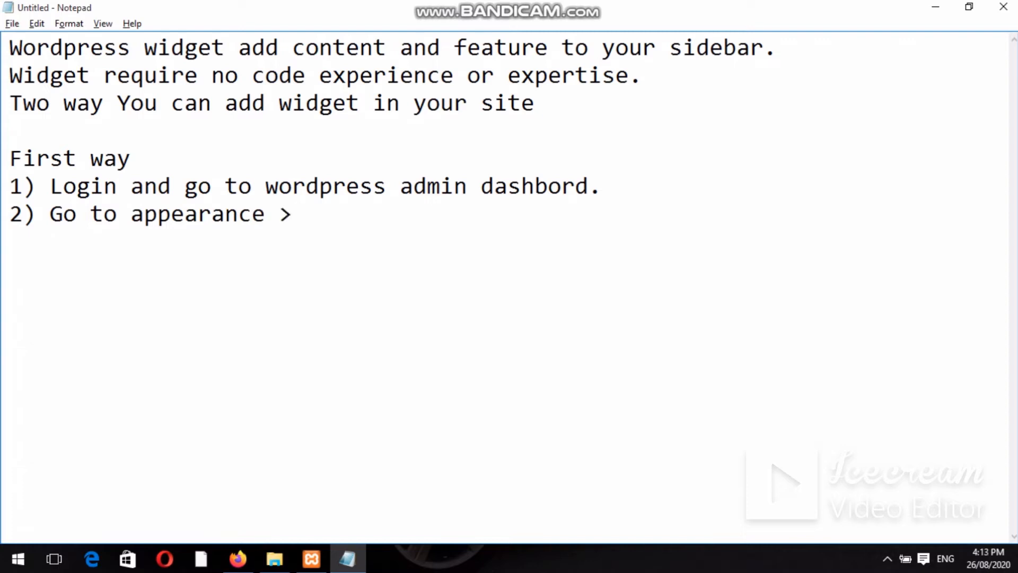
type("to")
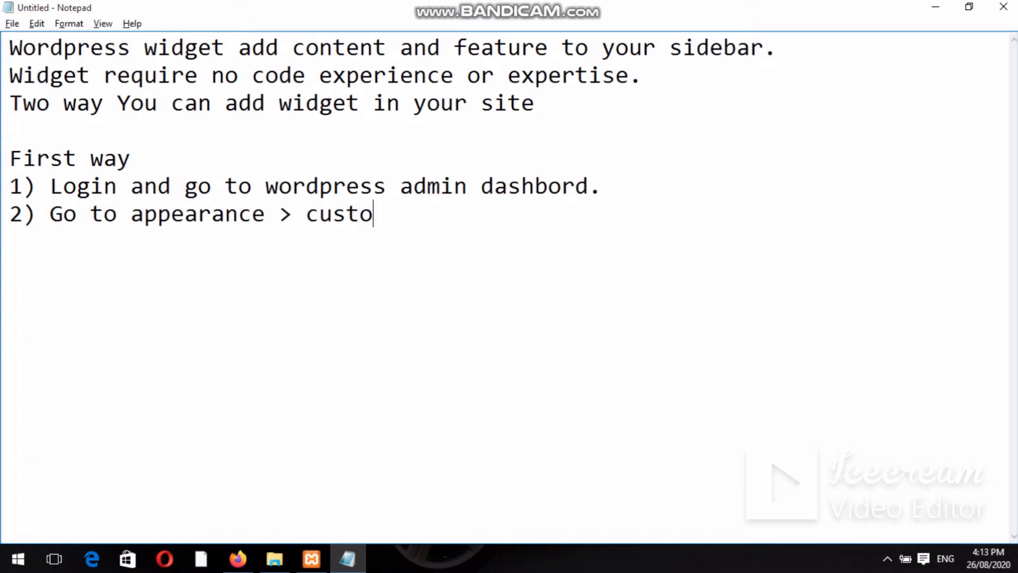
type("mize")
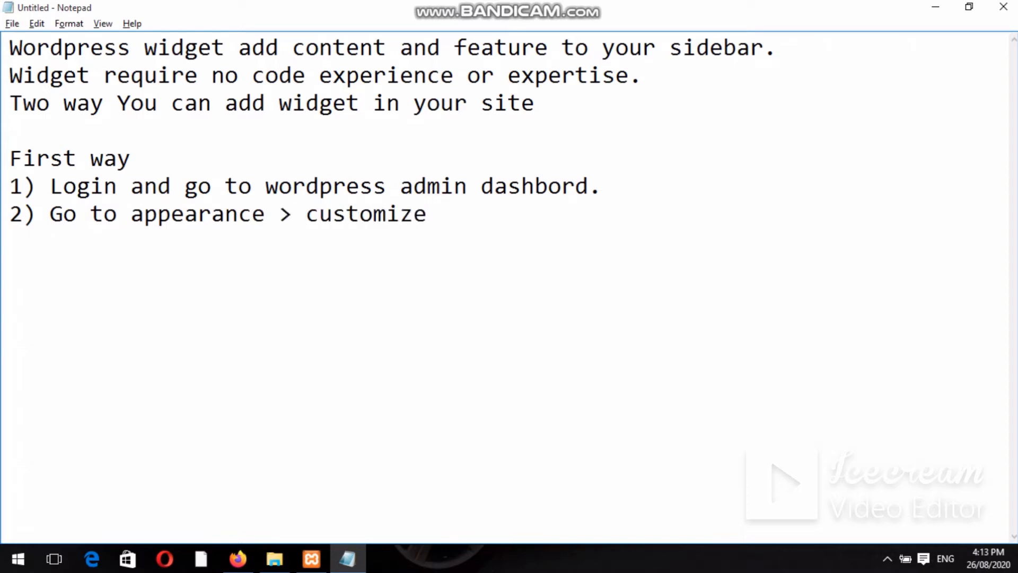
type(" in the")
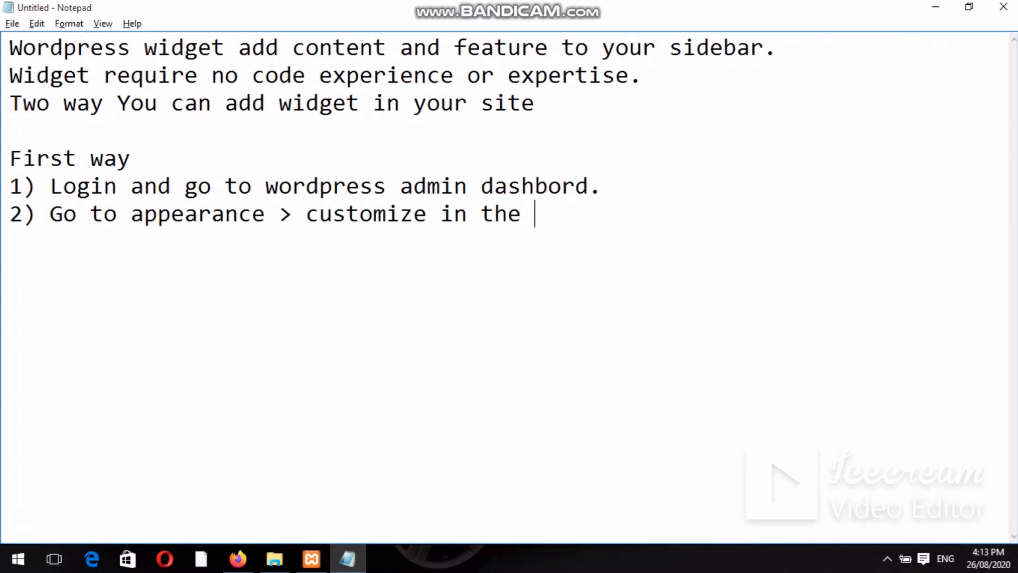
type(" admin screen")
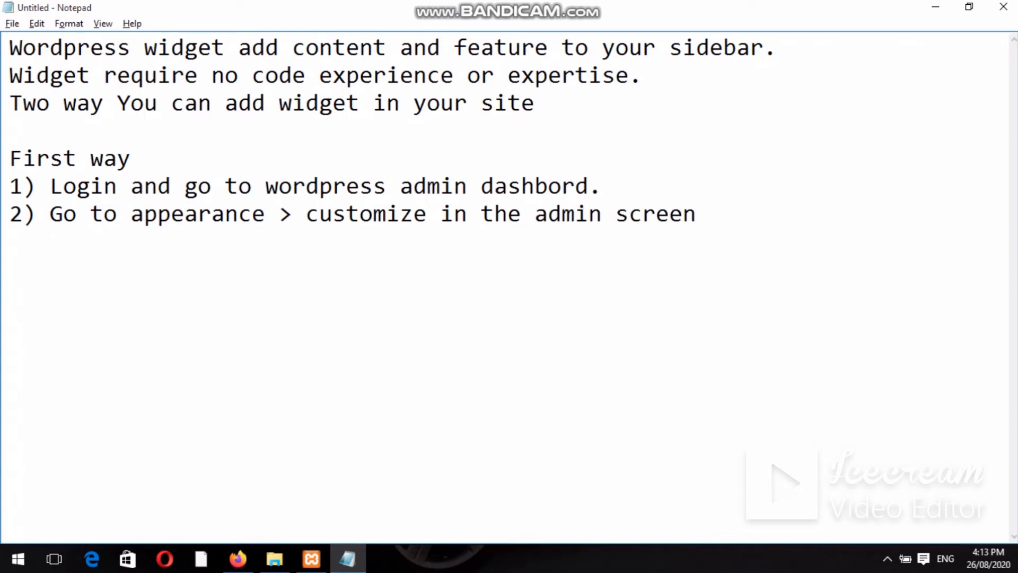
type(".")
key("Return")
type("3) clic")
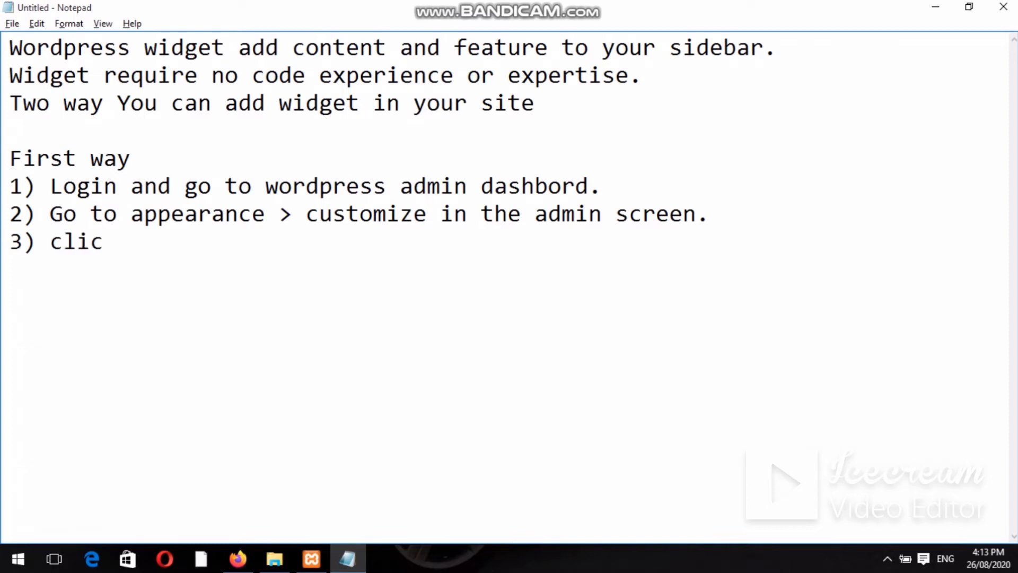
type("k the down arra")
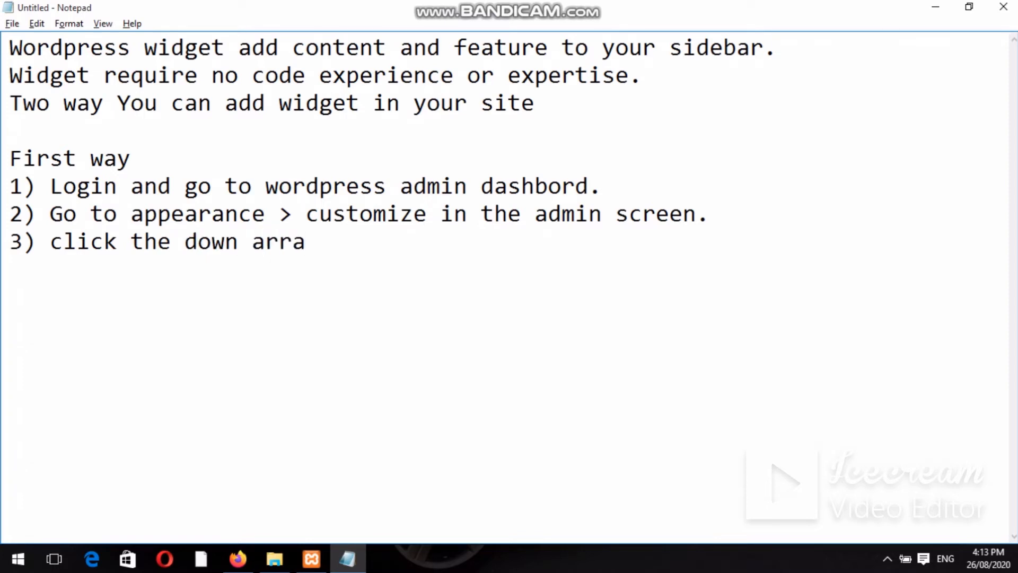
key("BackSpace")
type("ow")
type(" of")
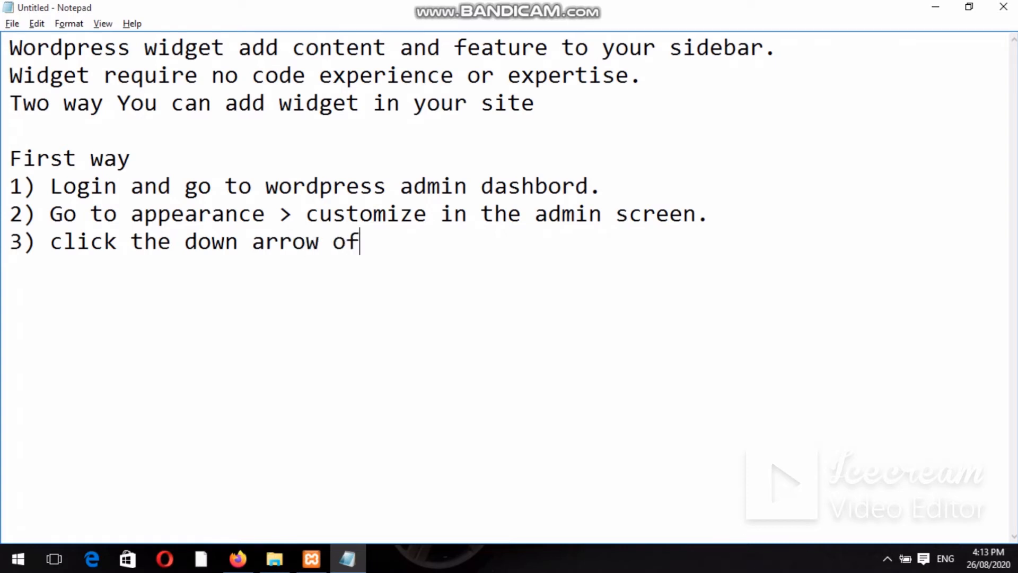
type(" widget")
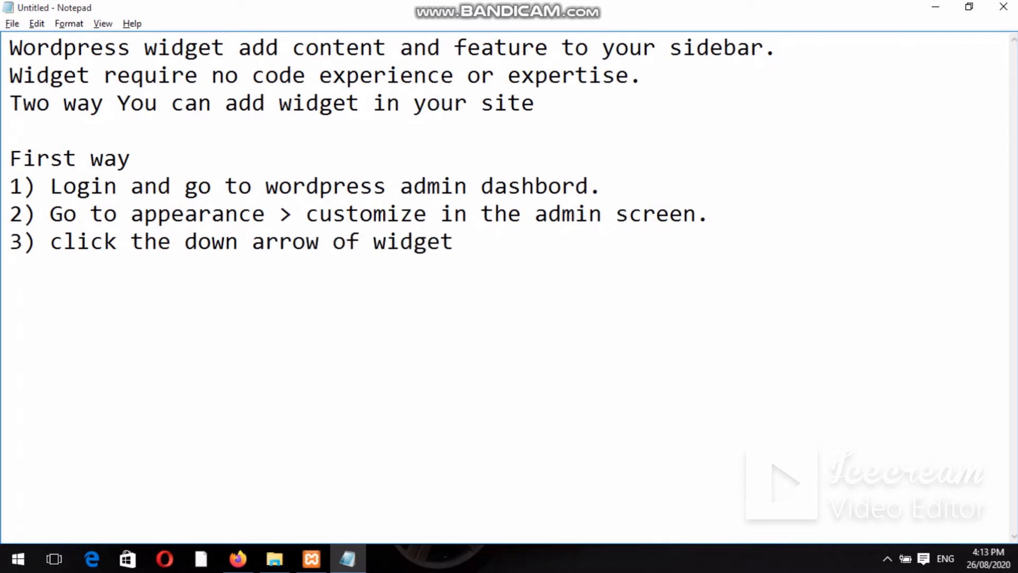
type(" area.")
Add step 4 about 'add a widget' showing available widgets, then begin step 5 with 'Click a'.
key("Return")
type("4)")
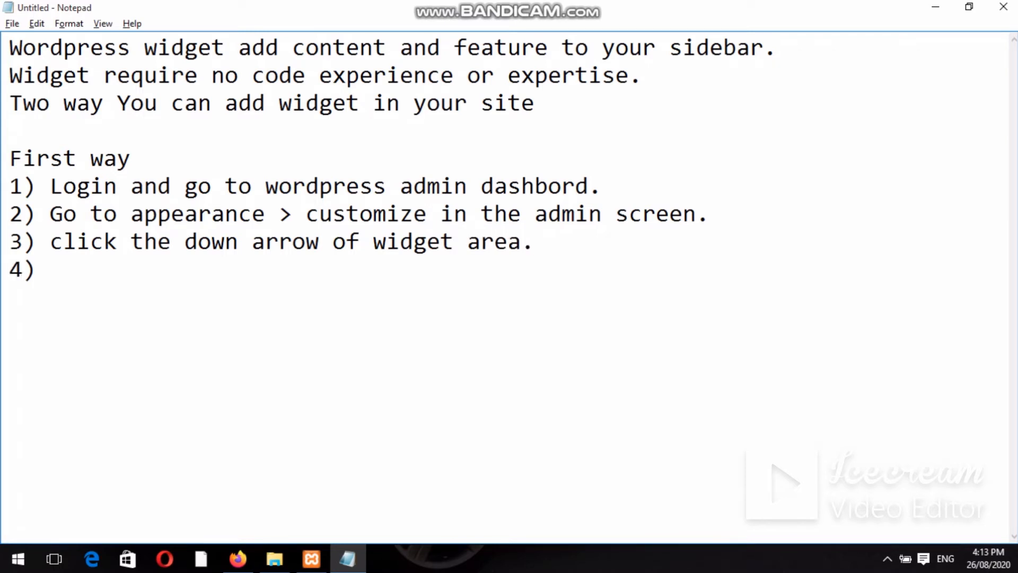
type(" Click add a")
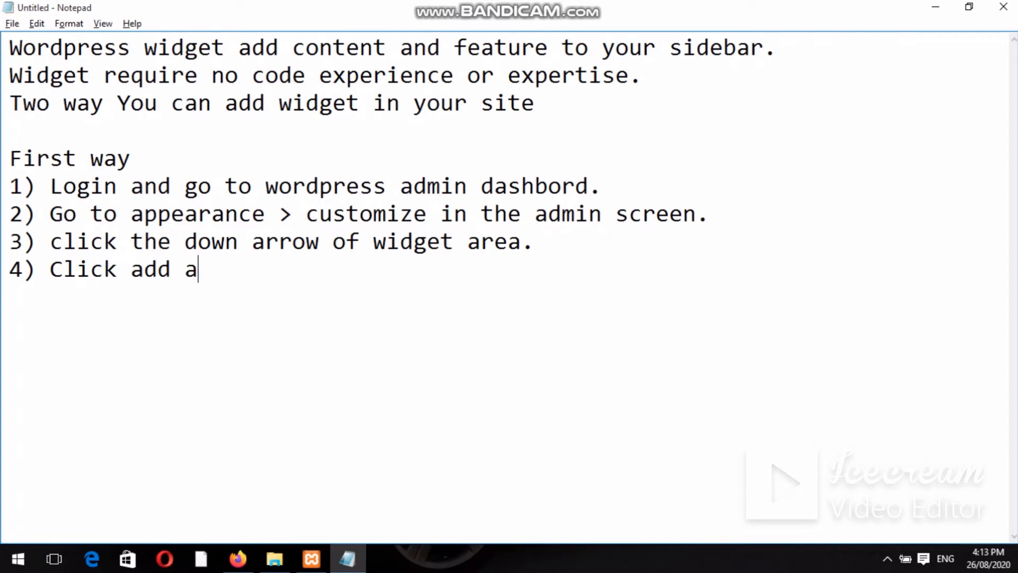
type(" widget ")
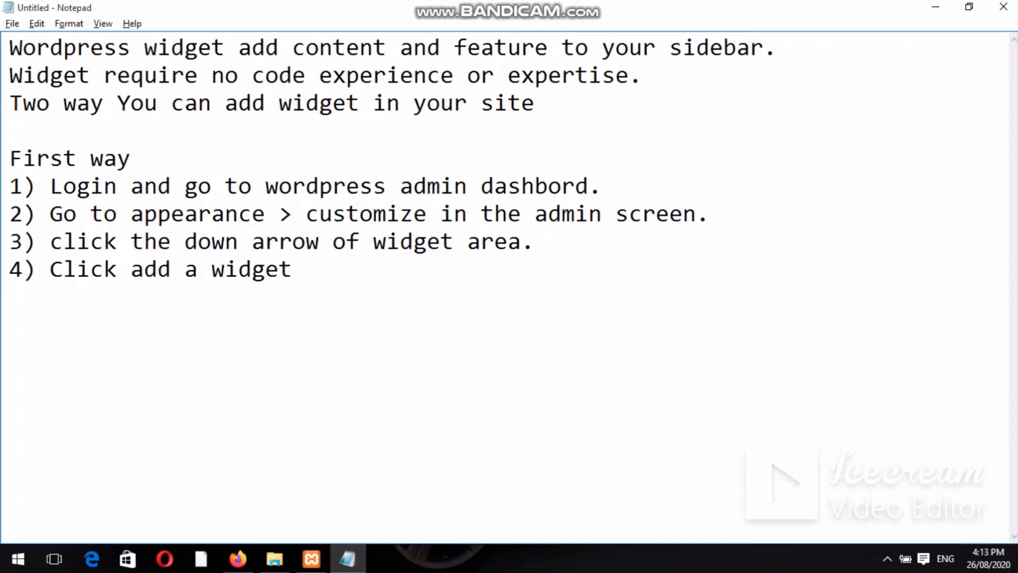
type("at the bo")
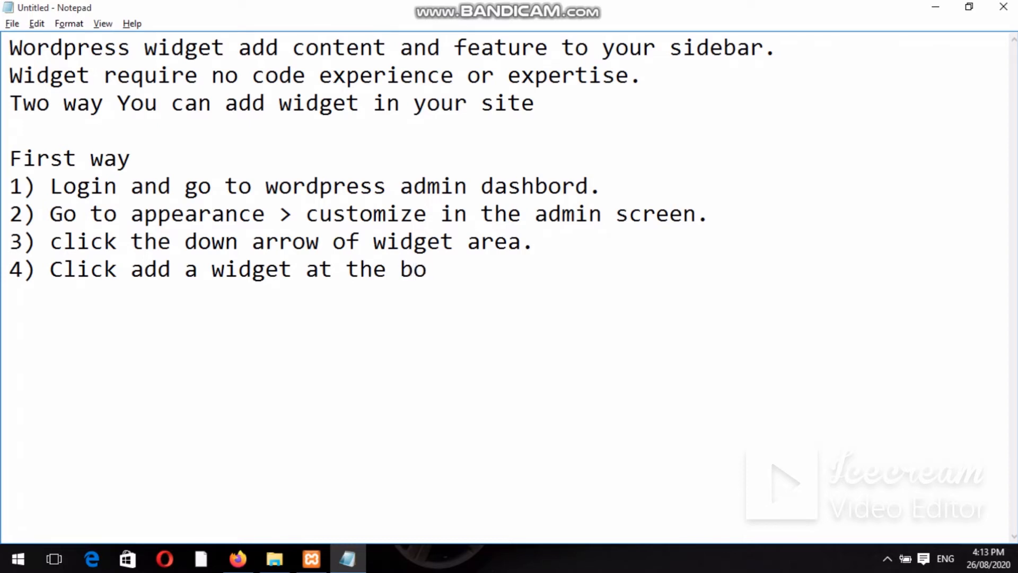
type("ttom o")
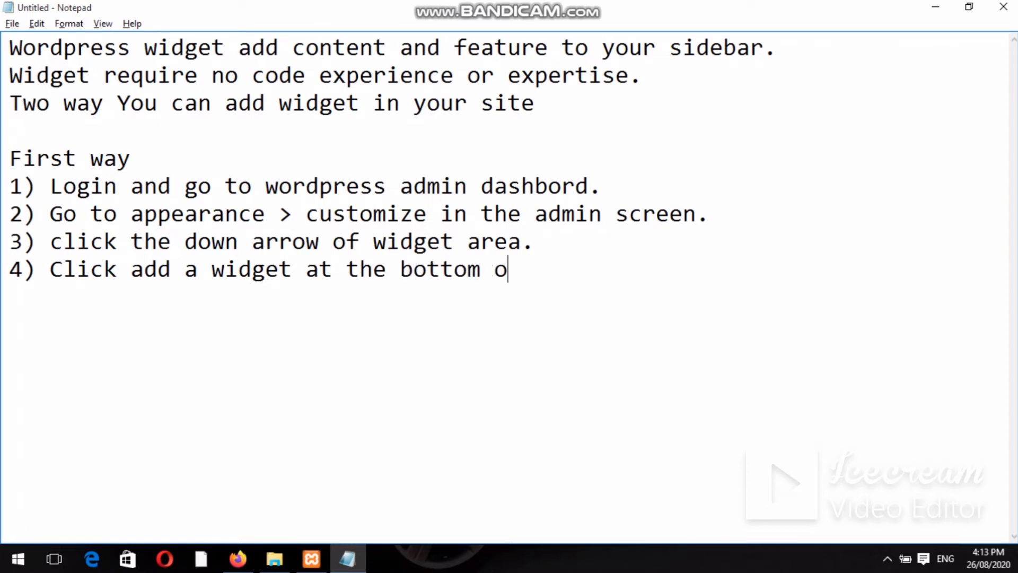
type("f sidebar")
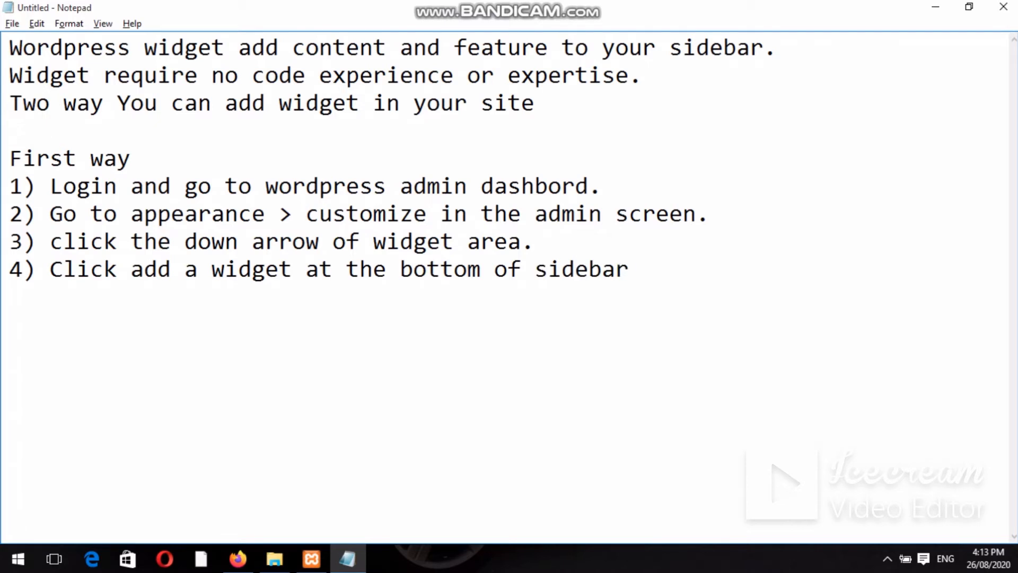
type(". It shows")
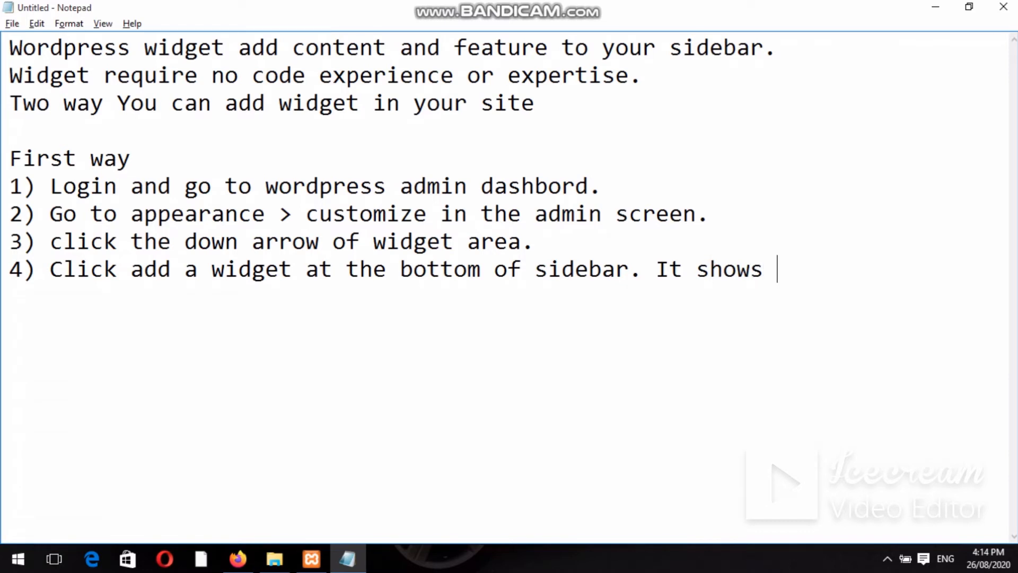
type(" the list of av")
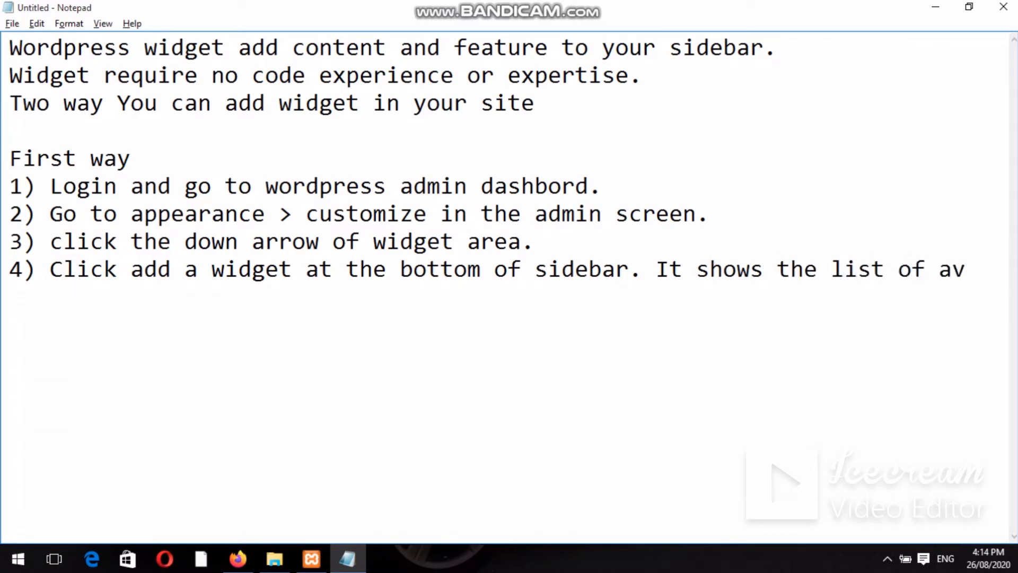
type("ailable")
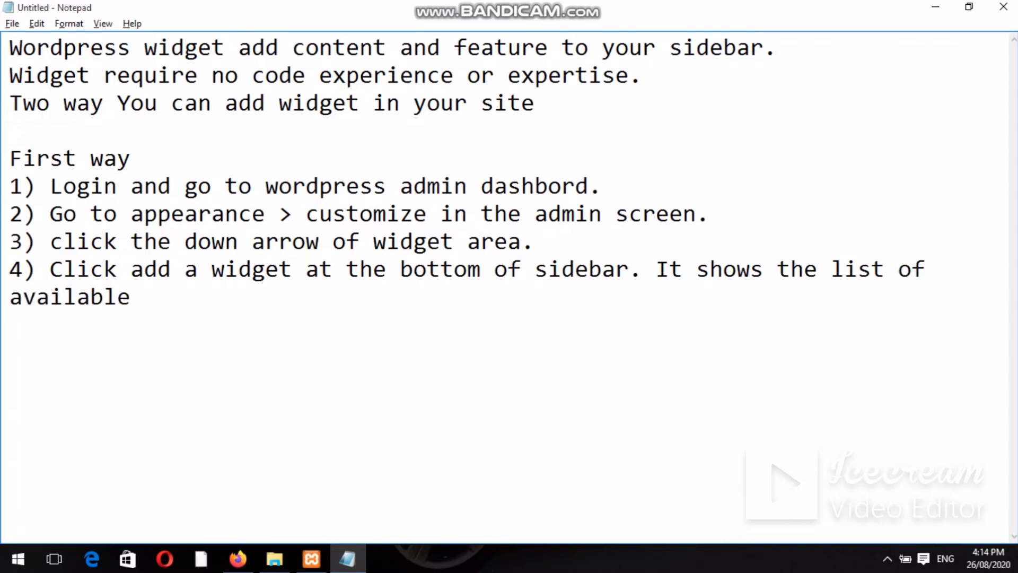
type(" widget.")
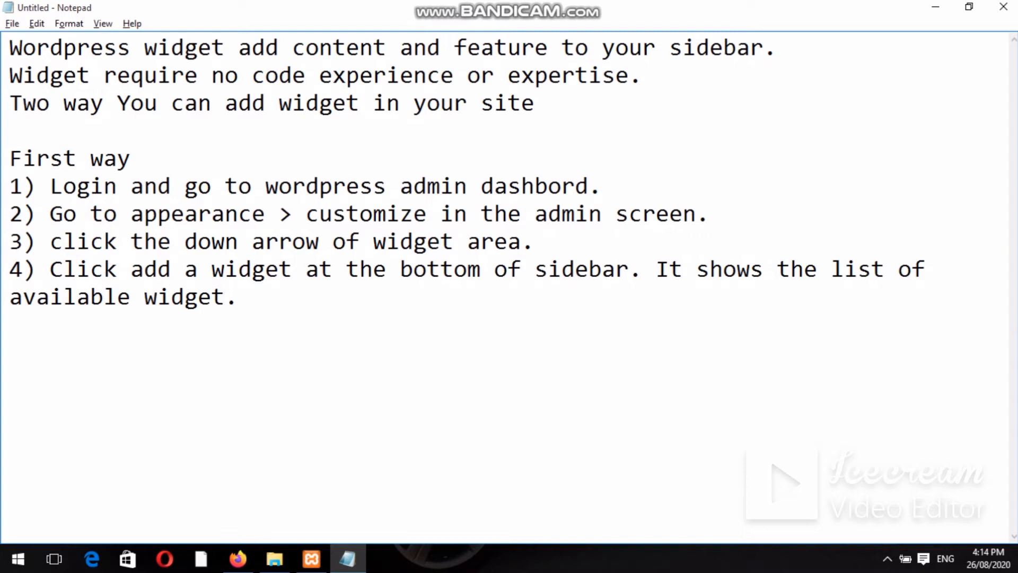
key("Return")
type("5) Click a")
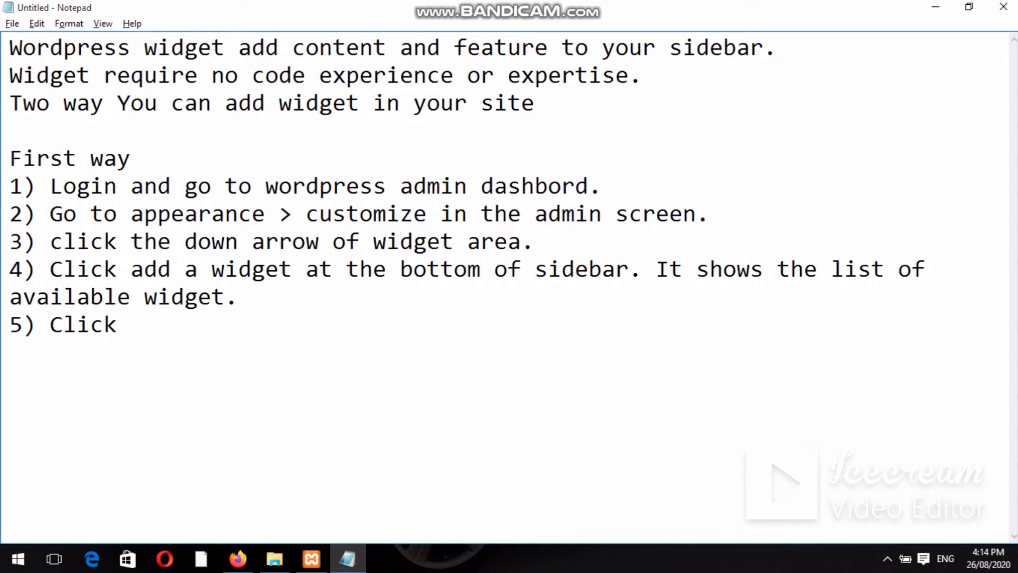
Finish step 5: 'Click a widget you want to add. the widget should be added in your sidebar.'.
type("widget")
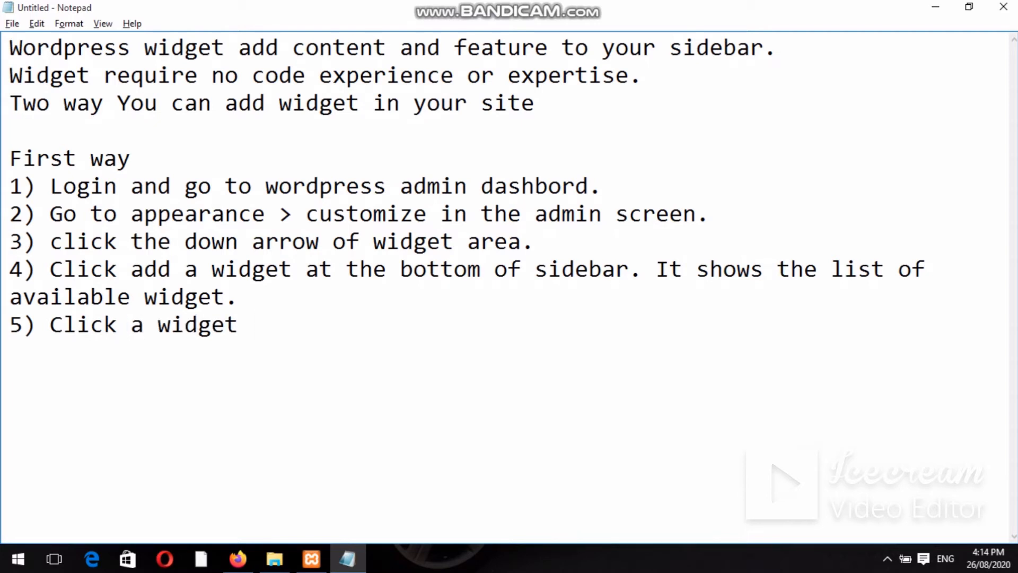
type(" you want")
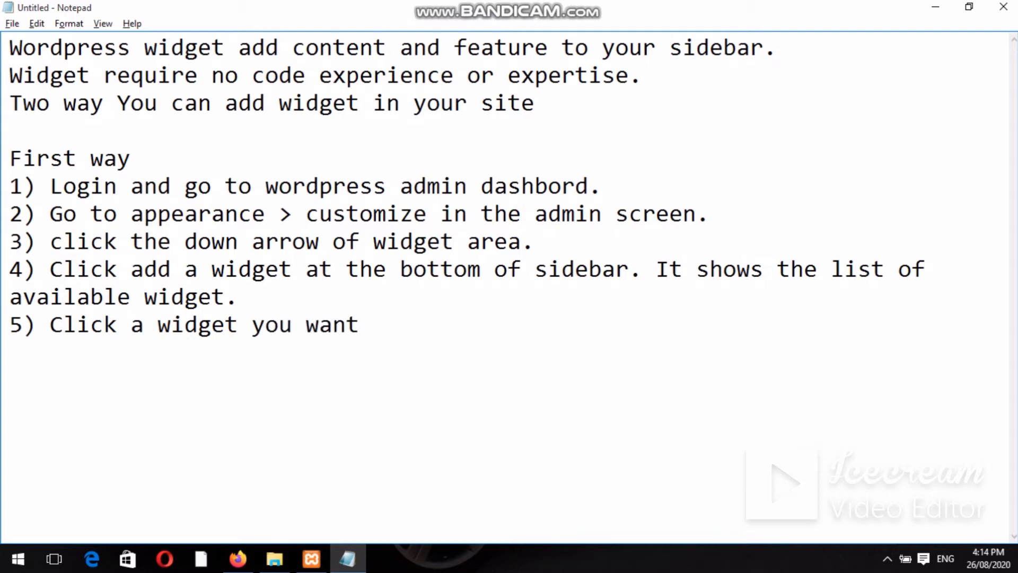
type(" to add")
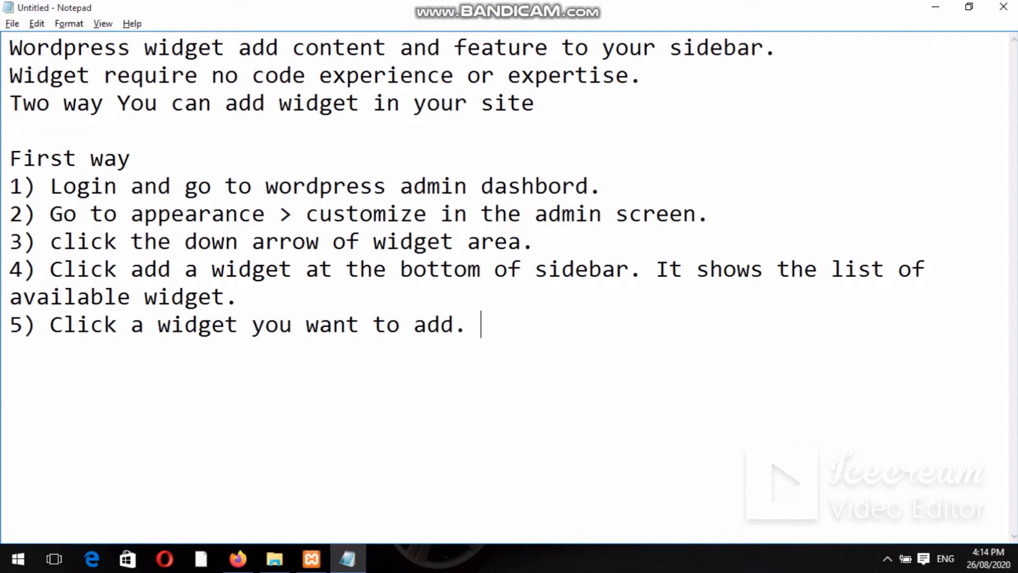
type(". the widg")
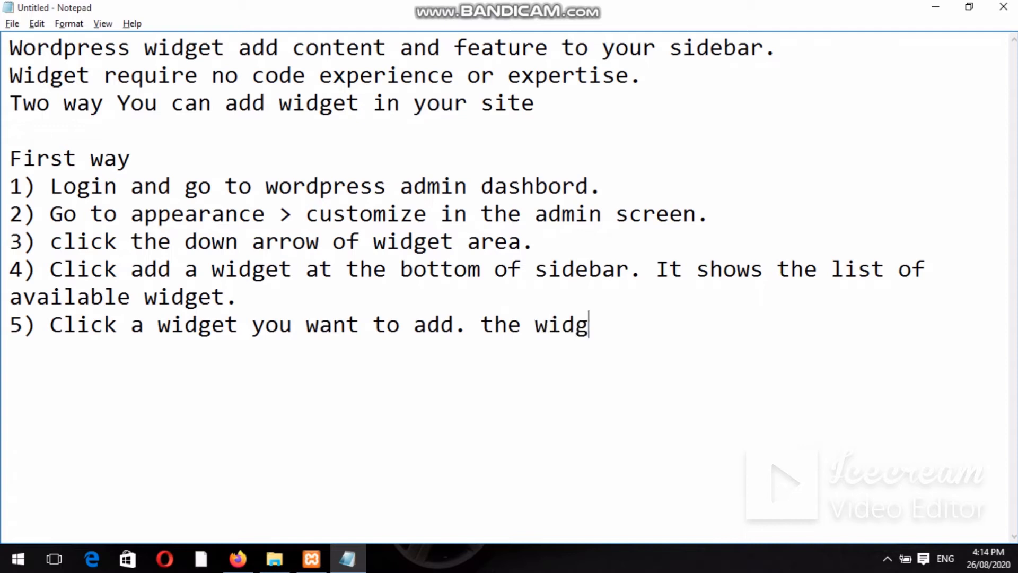
type("et should")
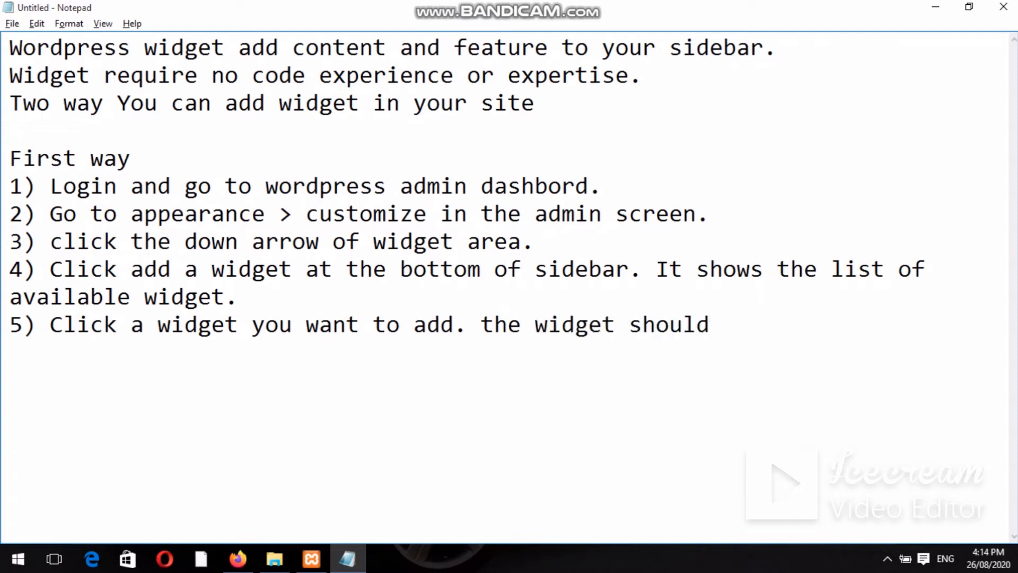
type(" be added")
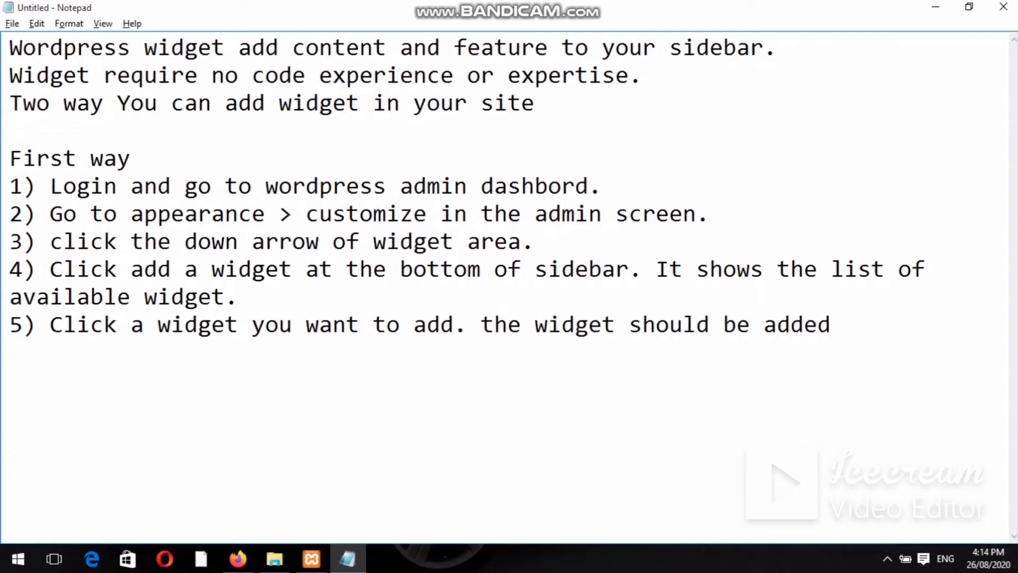
type(" in your s")
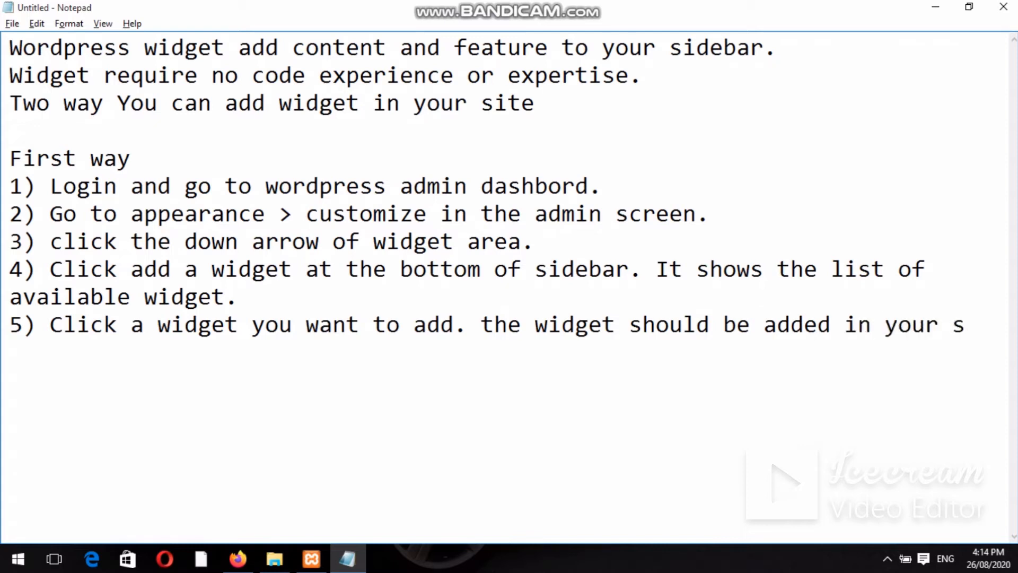
type("idebar.")
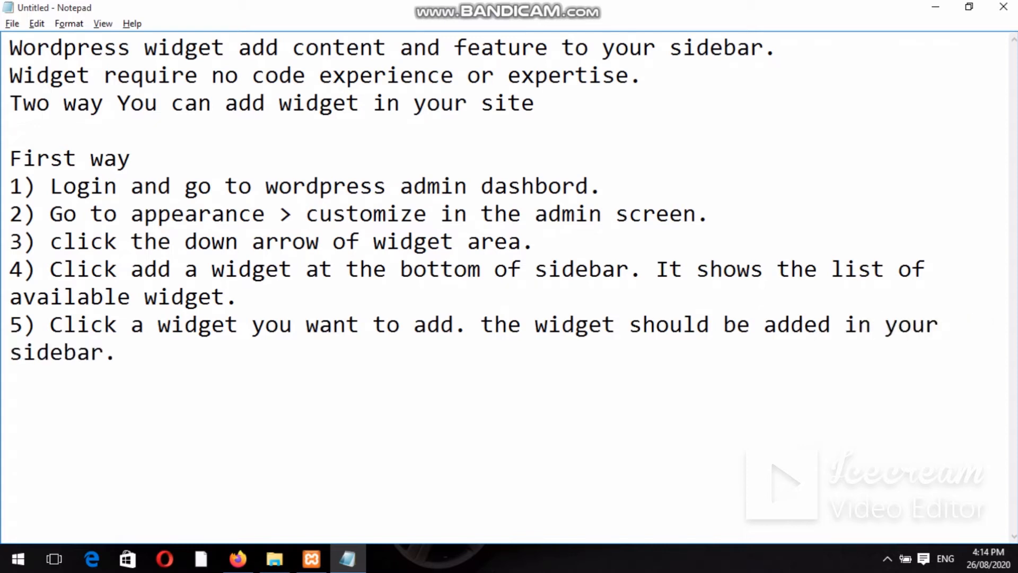
key("Return")
Type step 6 'Preview your site and you should see the conent for your new widget.' and begin '7) To'.
type("6) Previd")
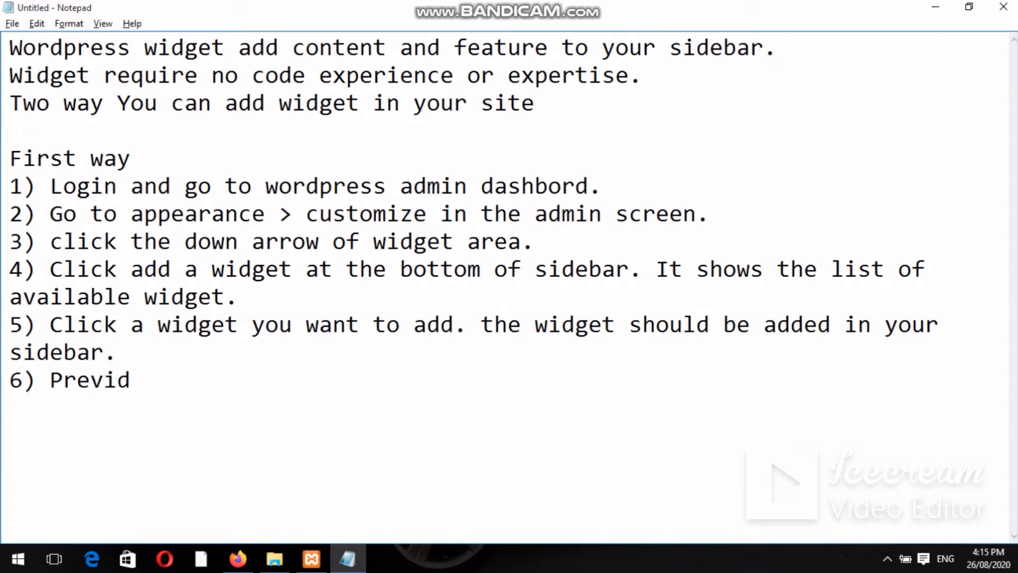
key("BackSpace")
type("ew your site")
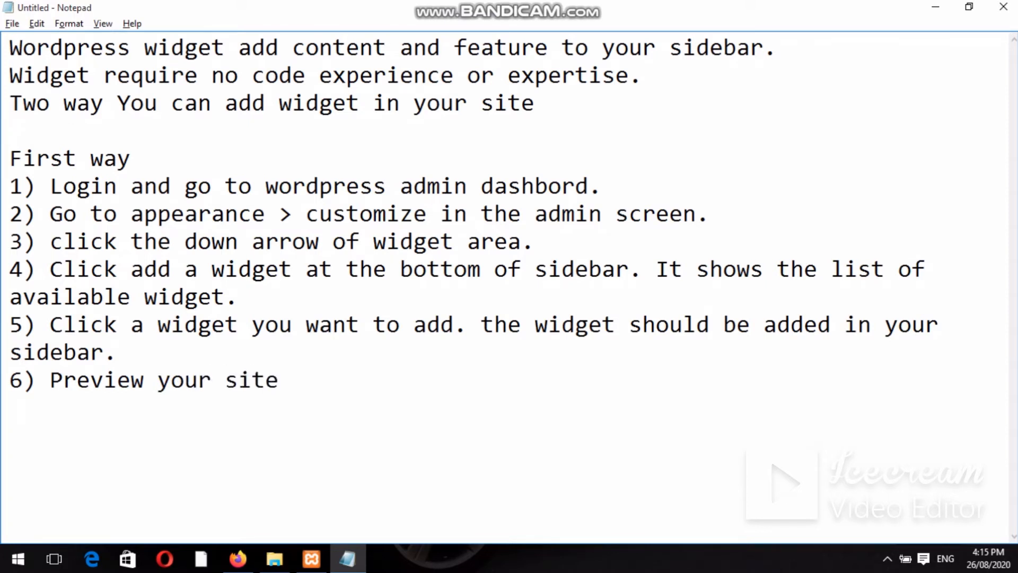
type(" and yous")
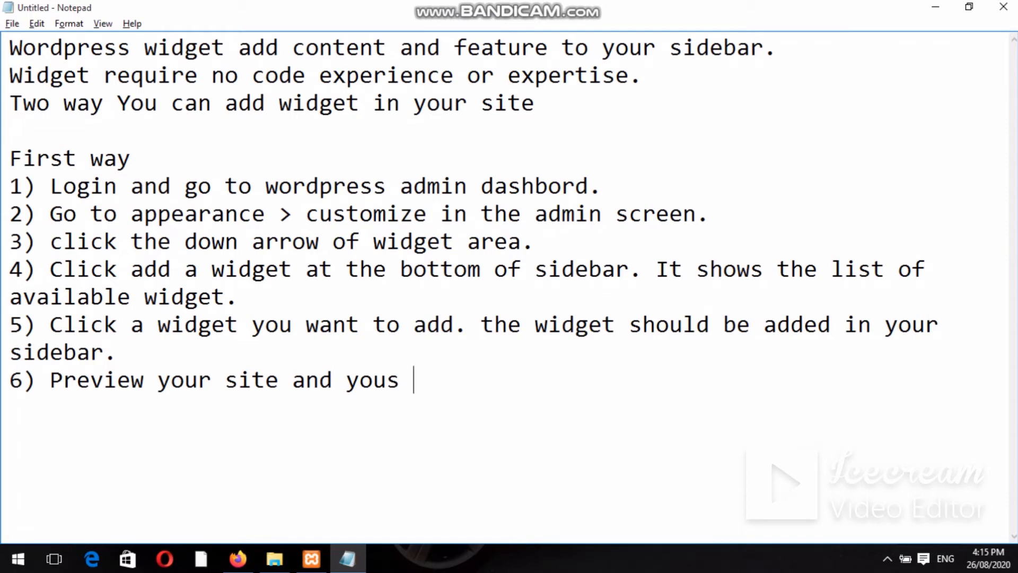
key("BackSpace")
key("BackSpace")
type("should se")
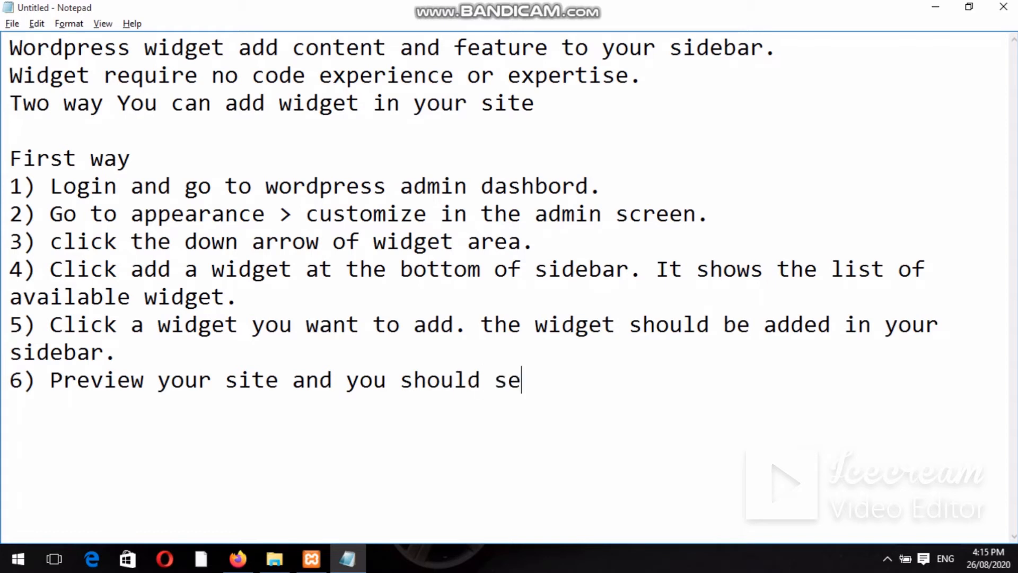
type("e the co")
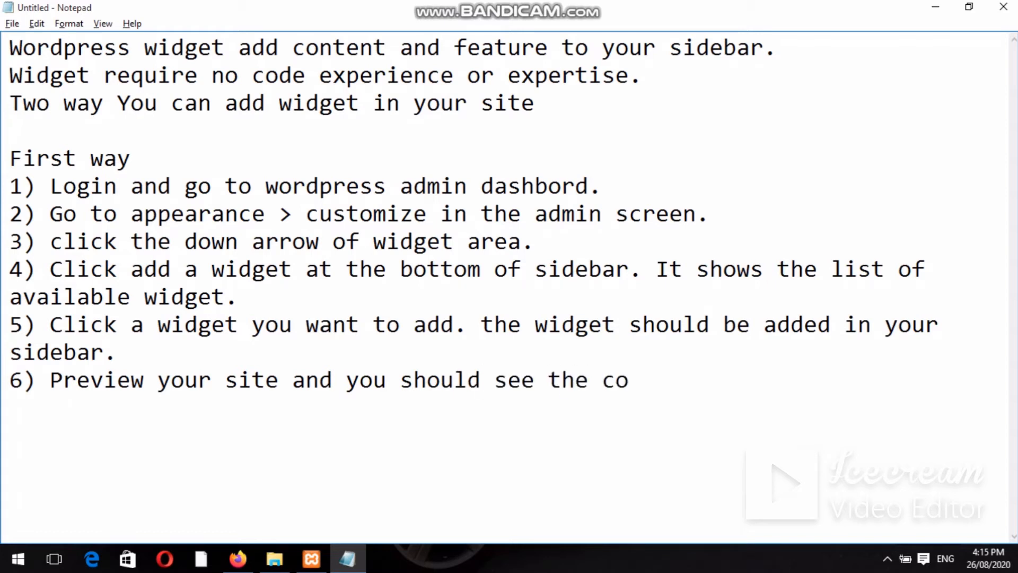
type("nent fo")
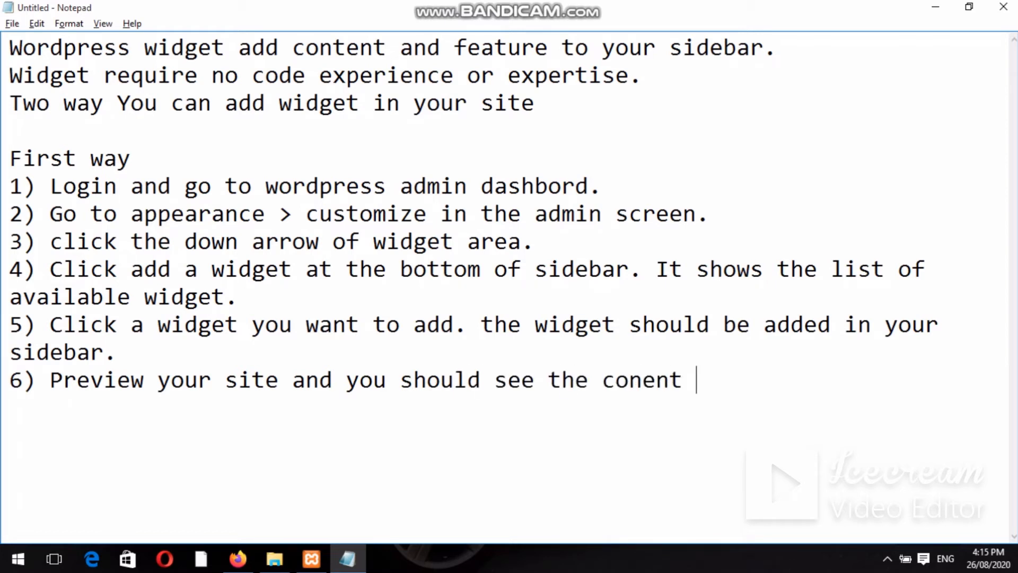
type("r")
type(" your")
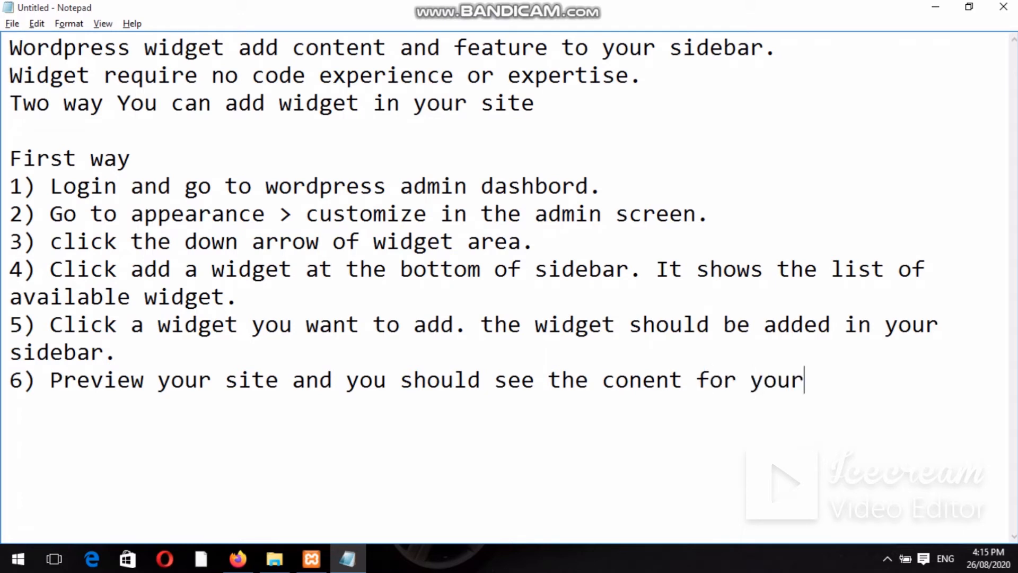
type(" new w")
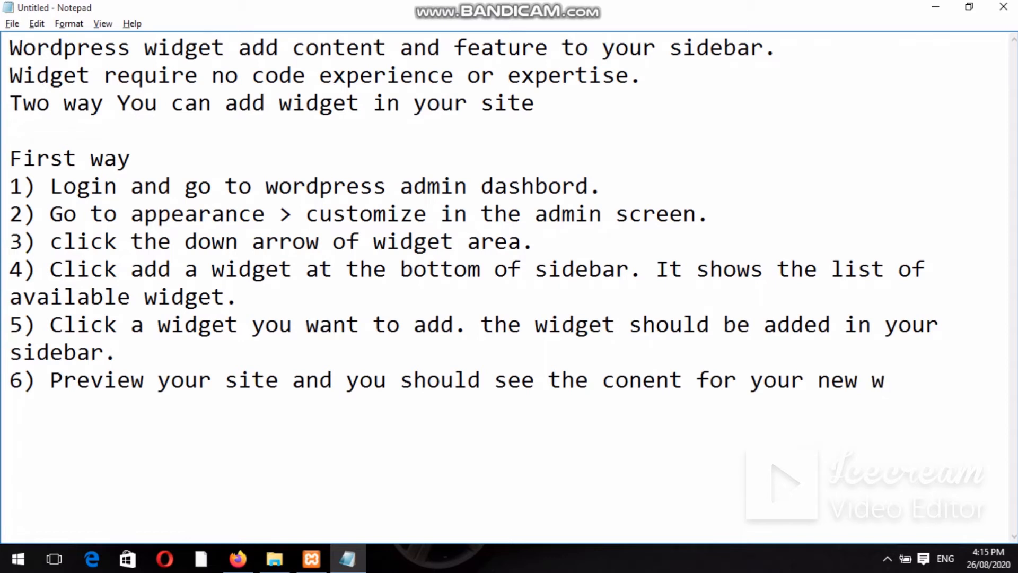
type("idget. ")
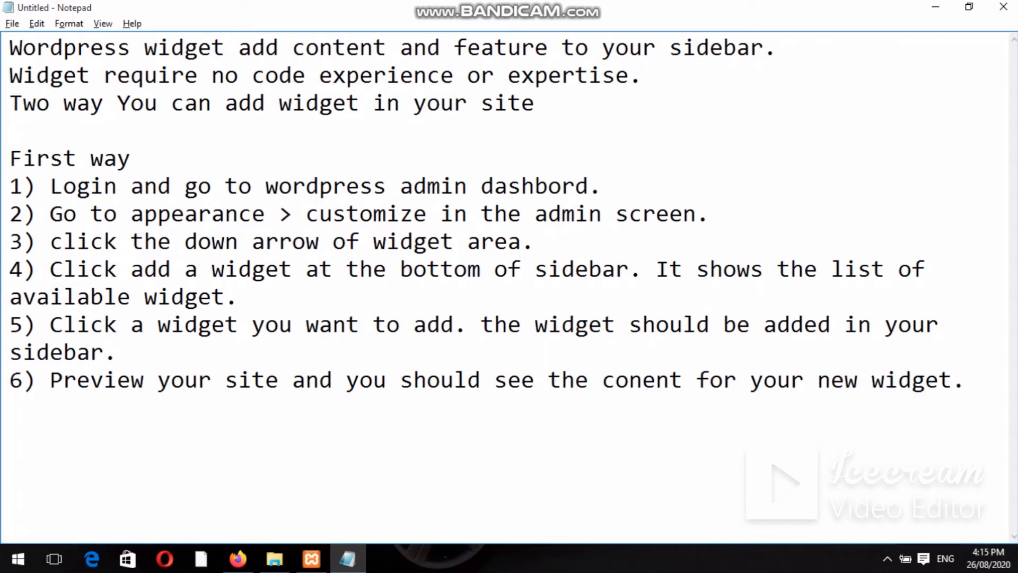
type("7) To")
Write step 7 on drag-and-drop arranging and step 8 on expanding a widget to customize, then start '9) to'.
type("arrange ")
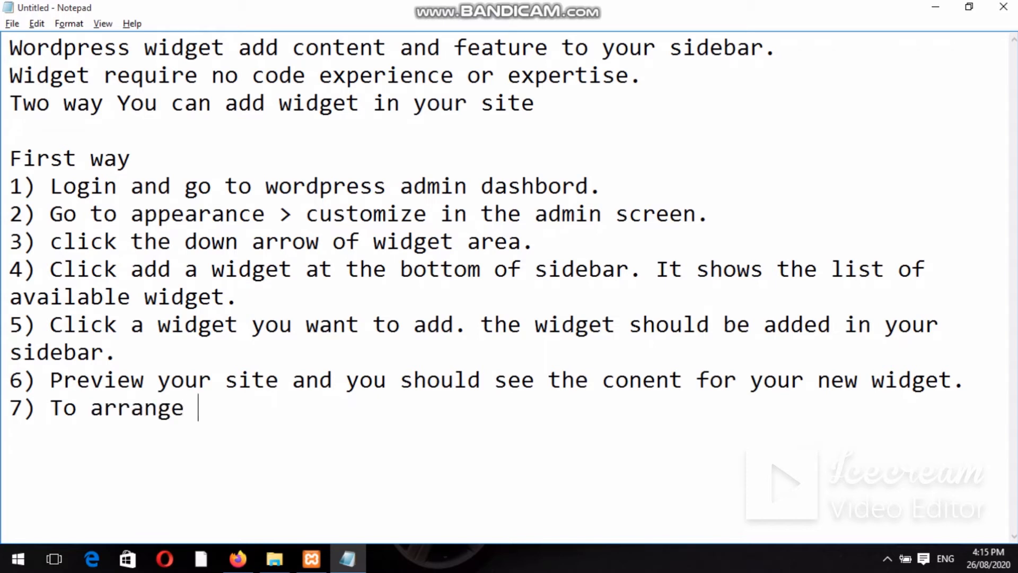
type("the wi")
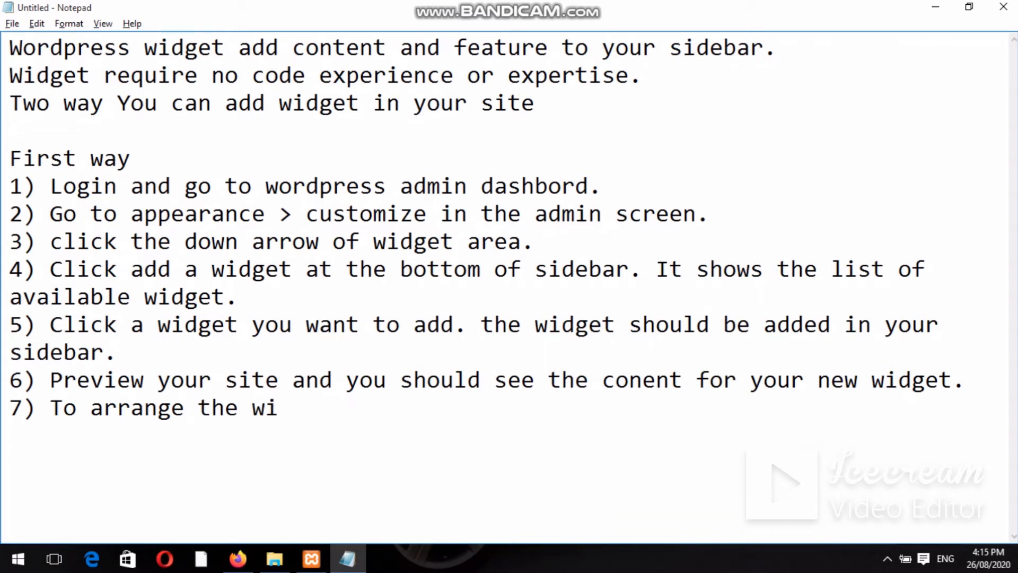
type("dget within the")
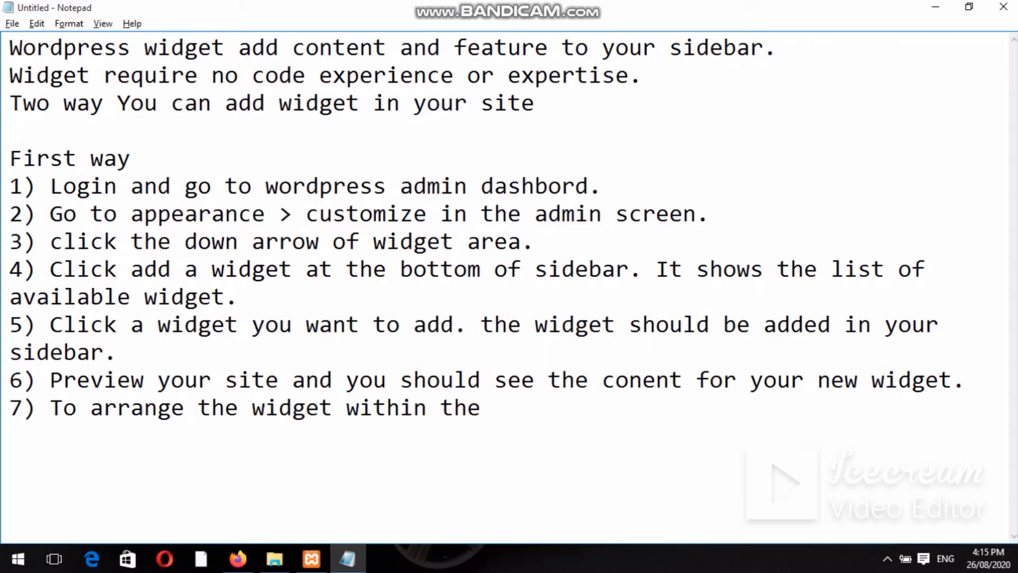
type(" sidebar")
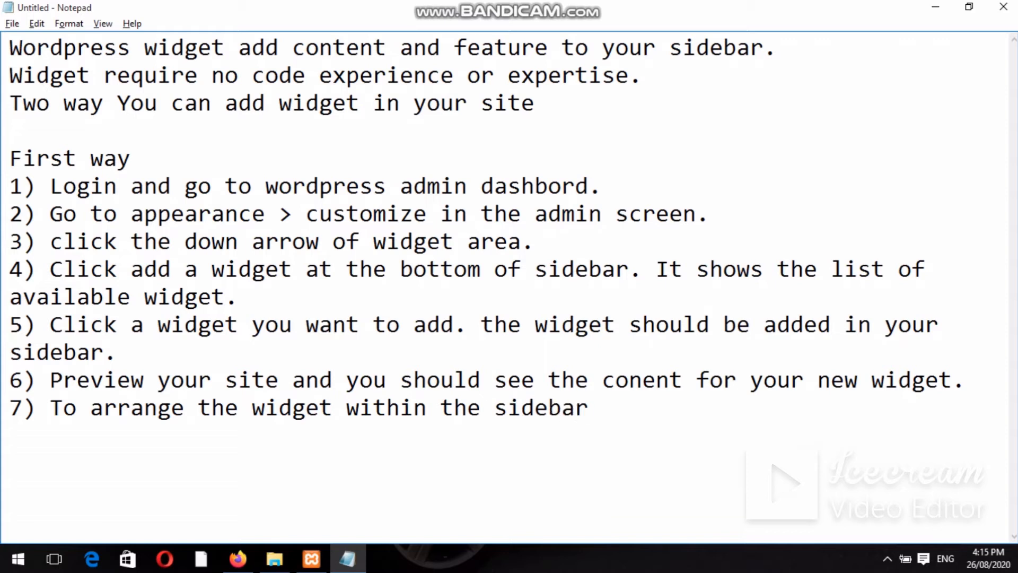
type(", drag and")
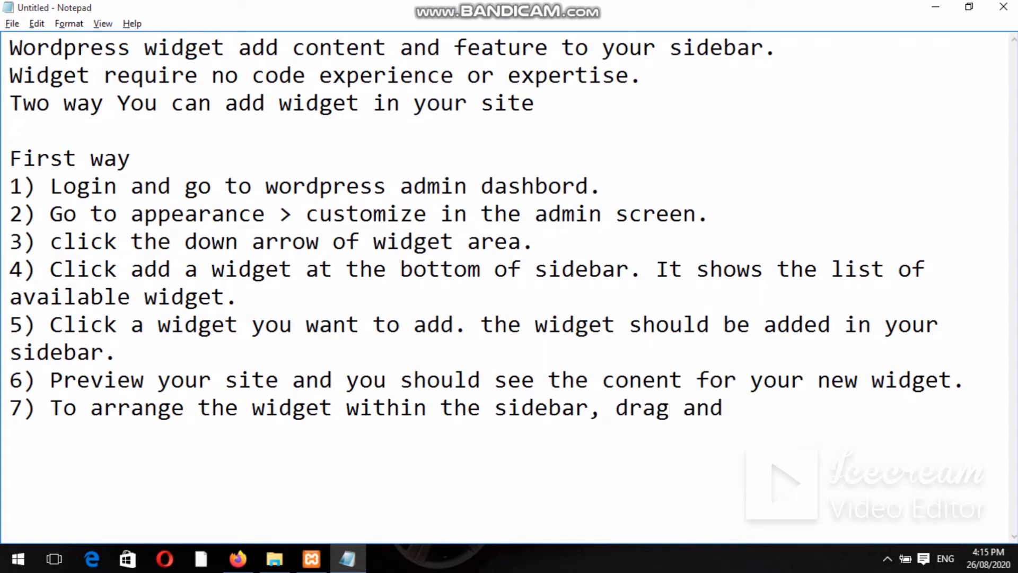
type(" drop")
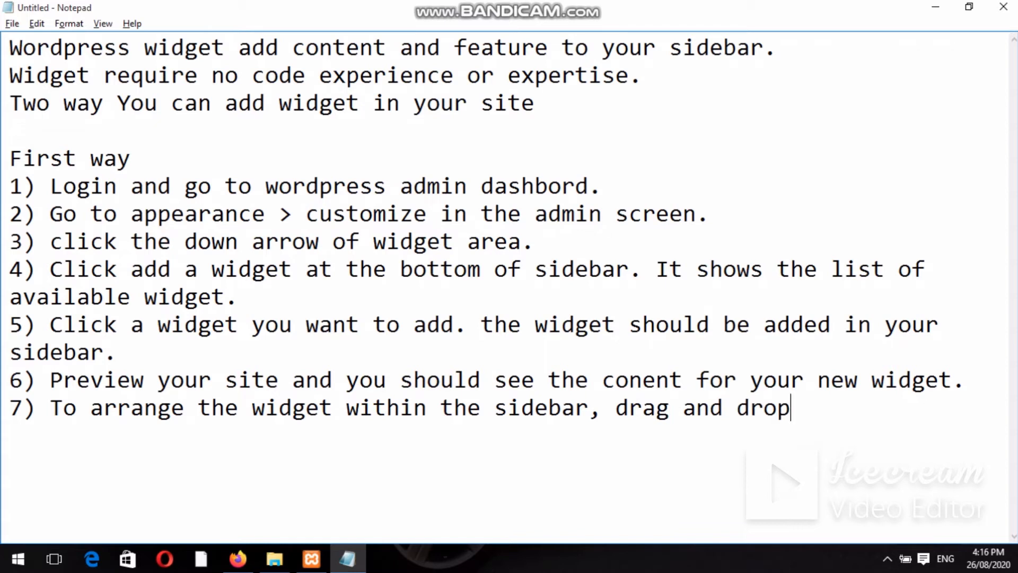
type(" the widget")
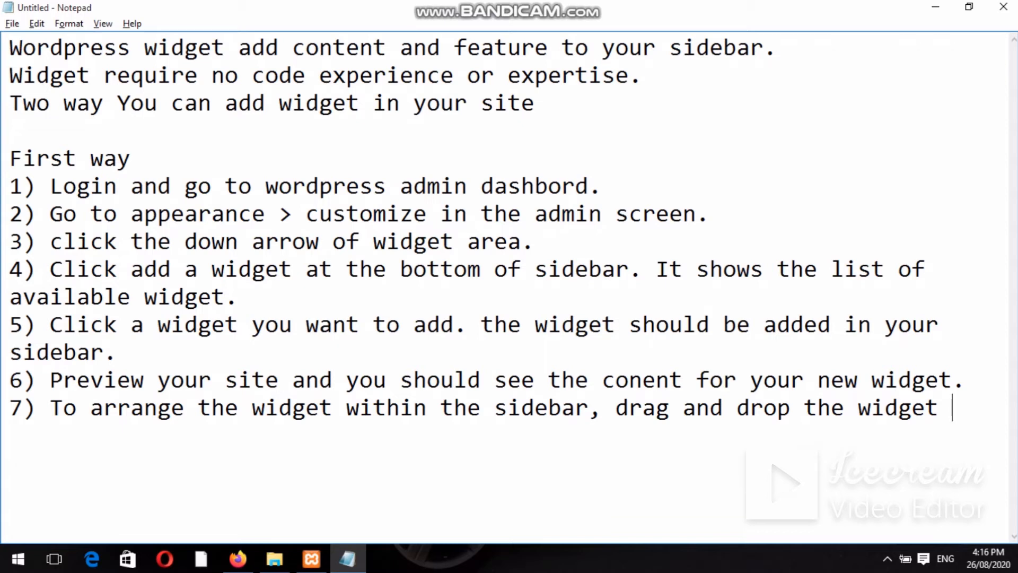
key("BackSpace")
key("Return")
type("8) To customi")
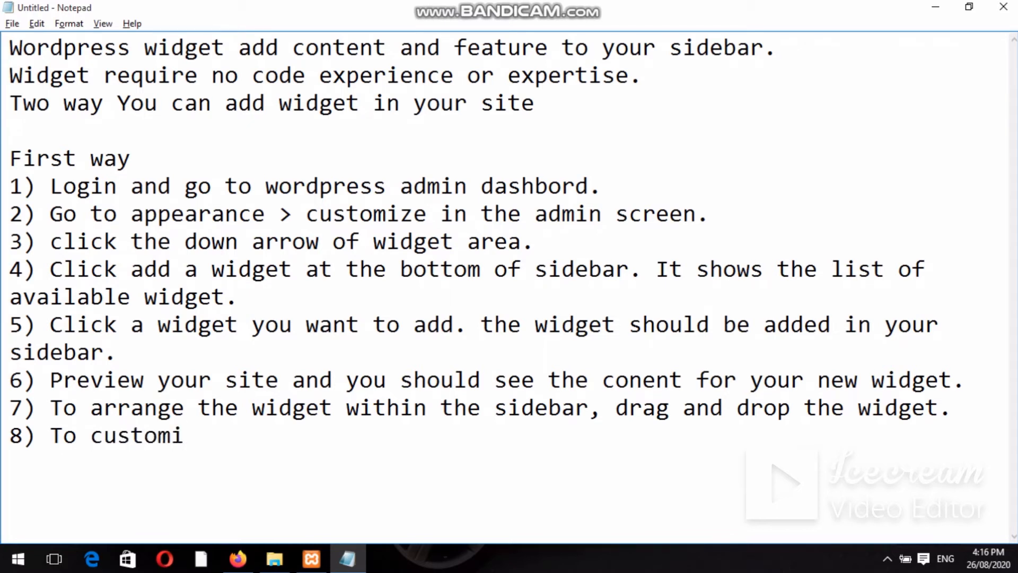
type("ze the wi")
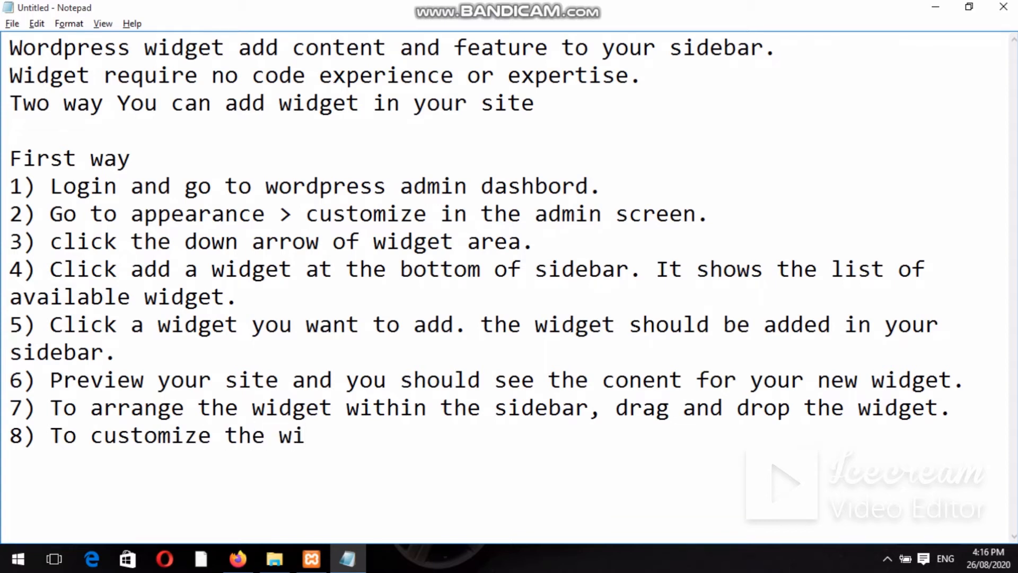
type("dget fea")
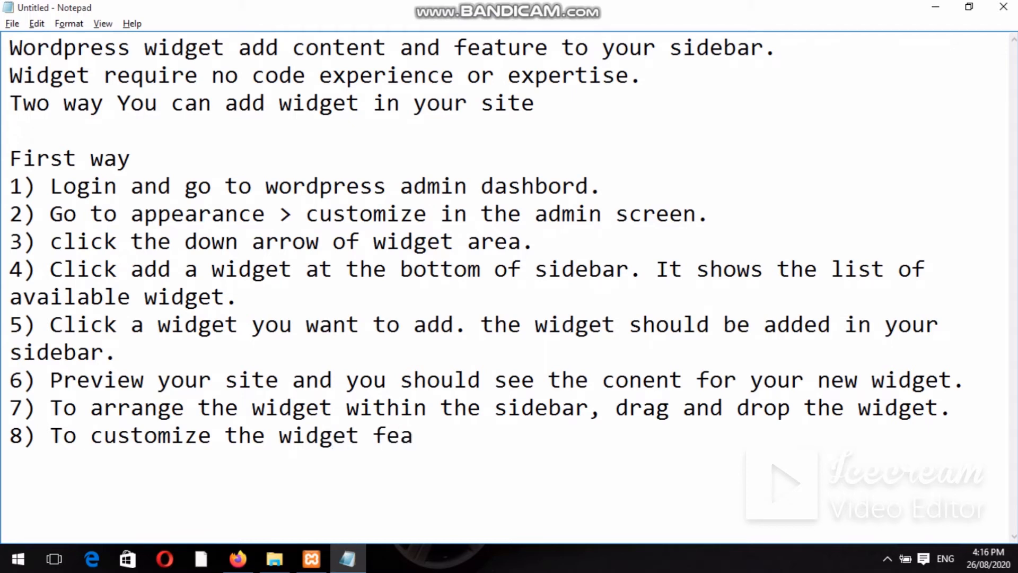
type("ture, click")
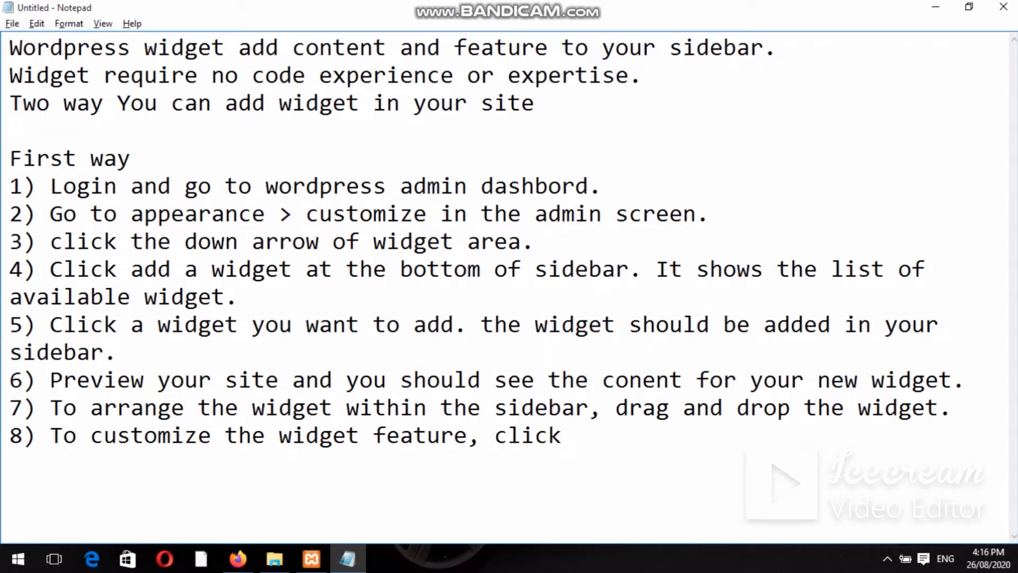
type(" the dow")
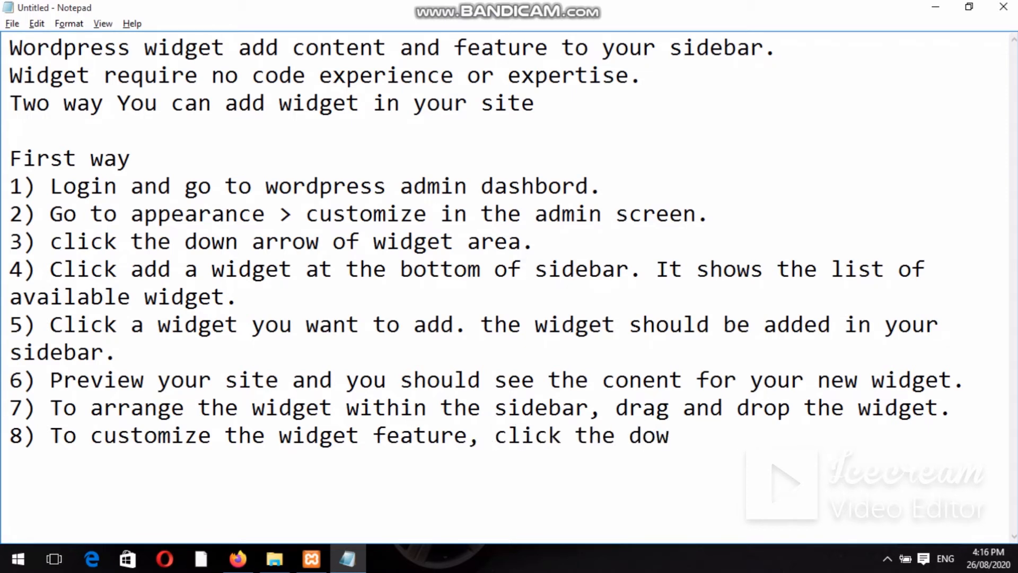
type("n arro")
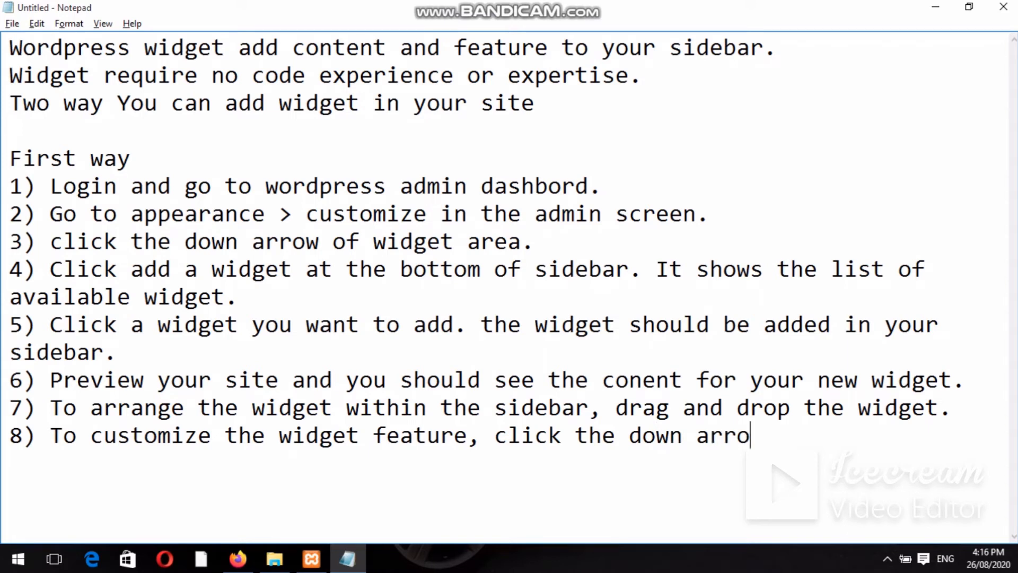
type("w in the righ")
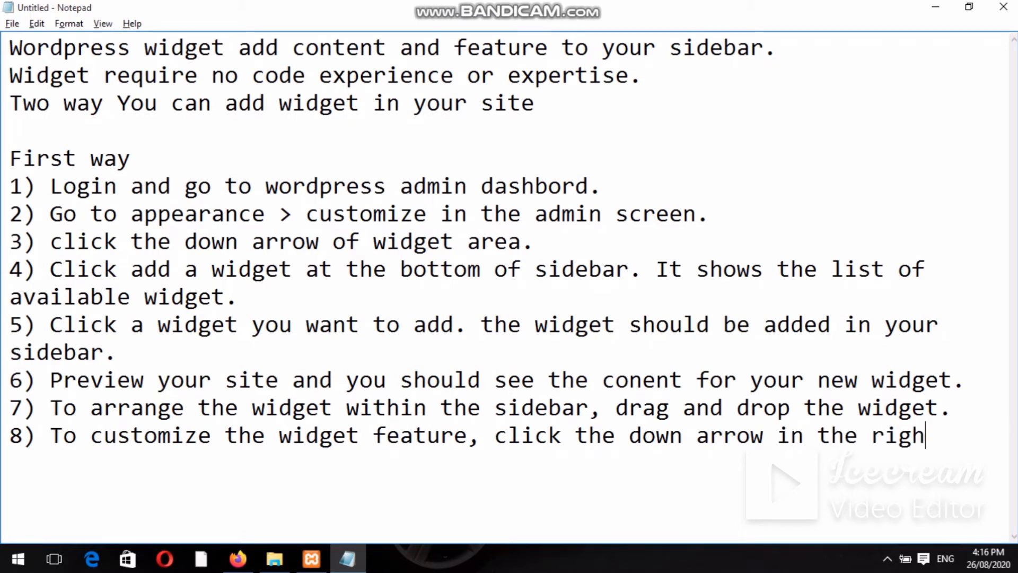
type("t to")
type(" expan")
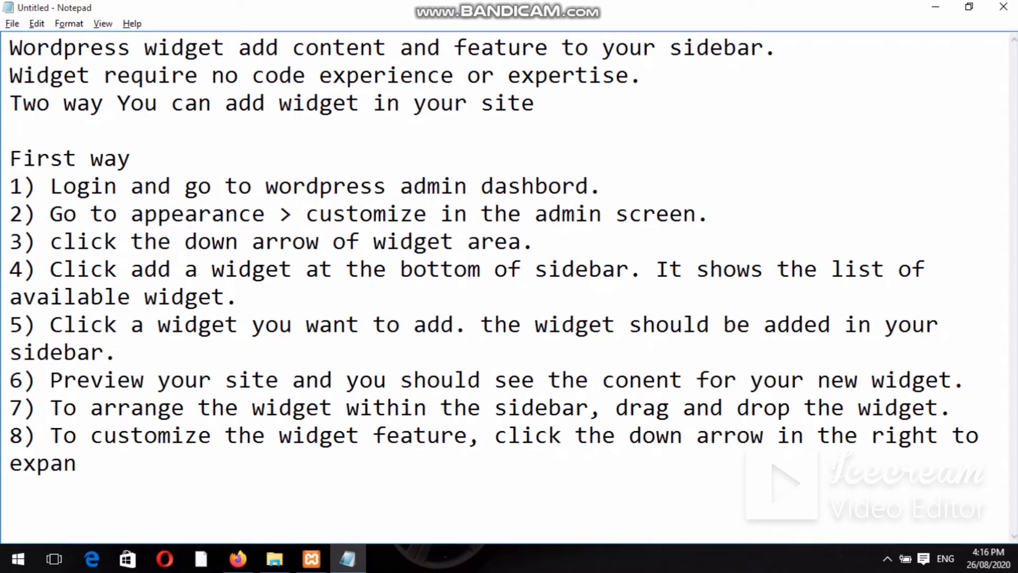
type("d the w")
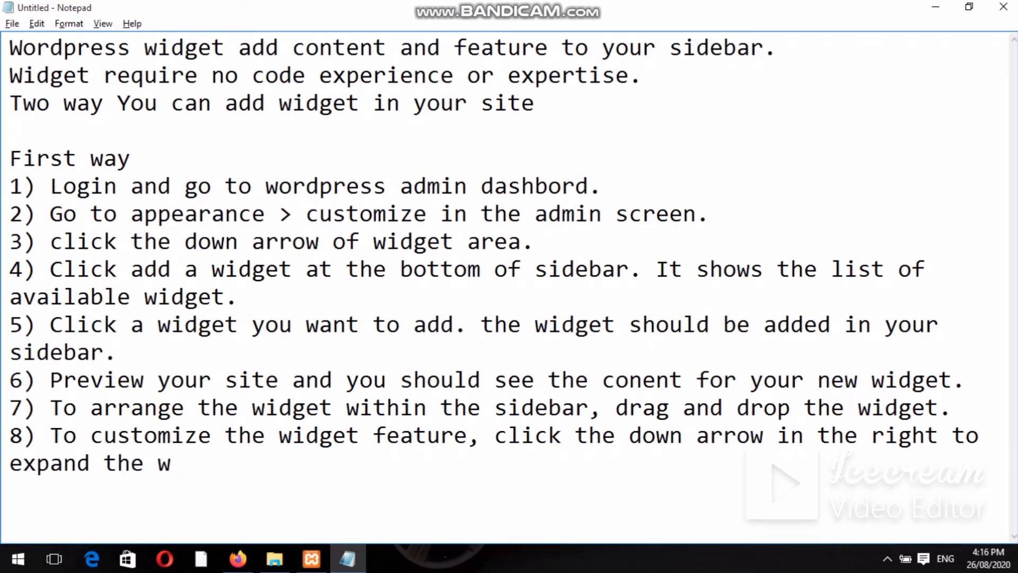
type("idget.")
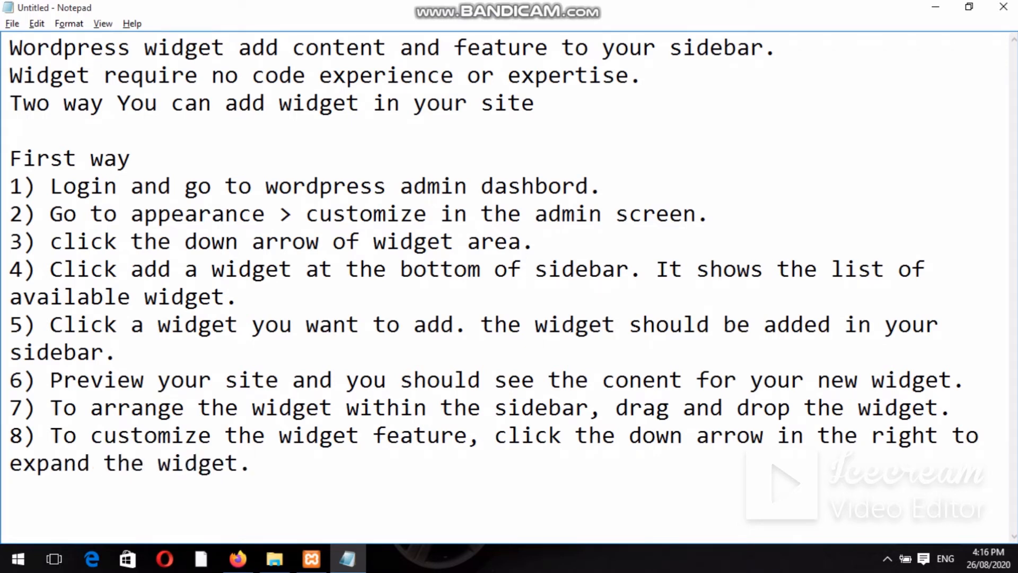
key("Return")
type("9) to")
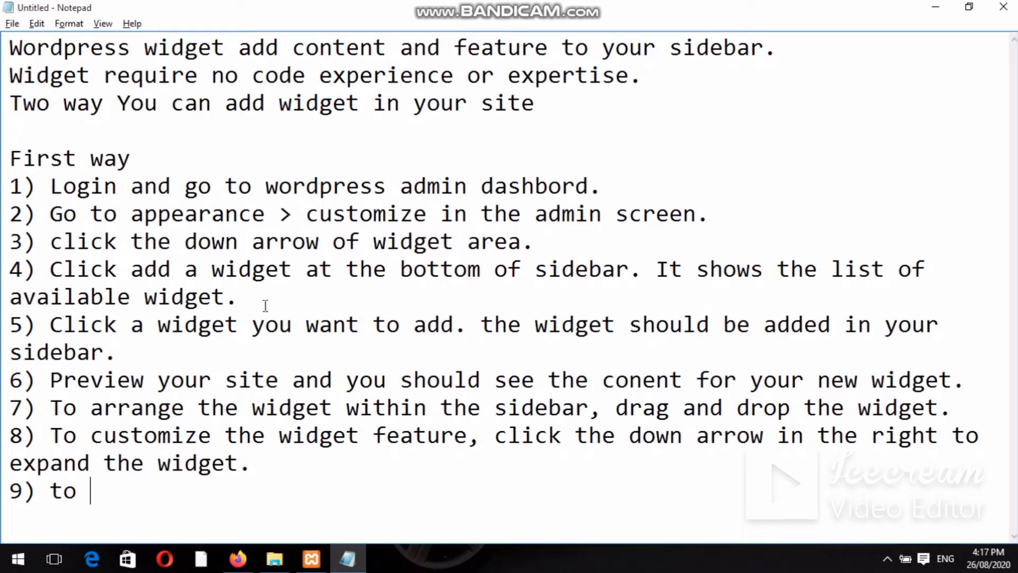
Reuse step 8's sentence for step 9, changing it to 'To remove widget, click the down arrow…'.
left_click_drag(252, 464, 53, 442)
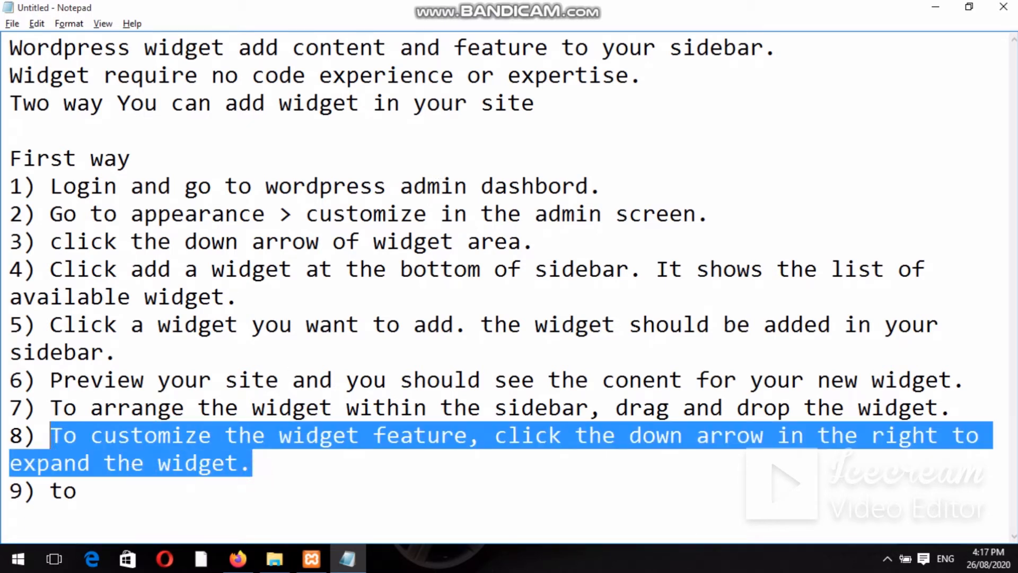
key("ctrl+c")
left_click_drag(79, 485, 51, 493)
key("ctrl+v")
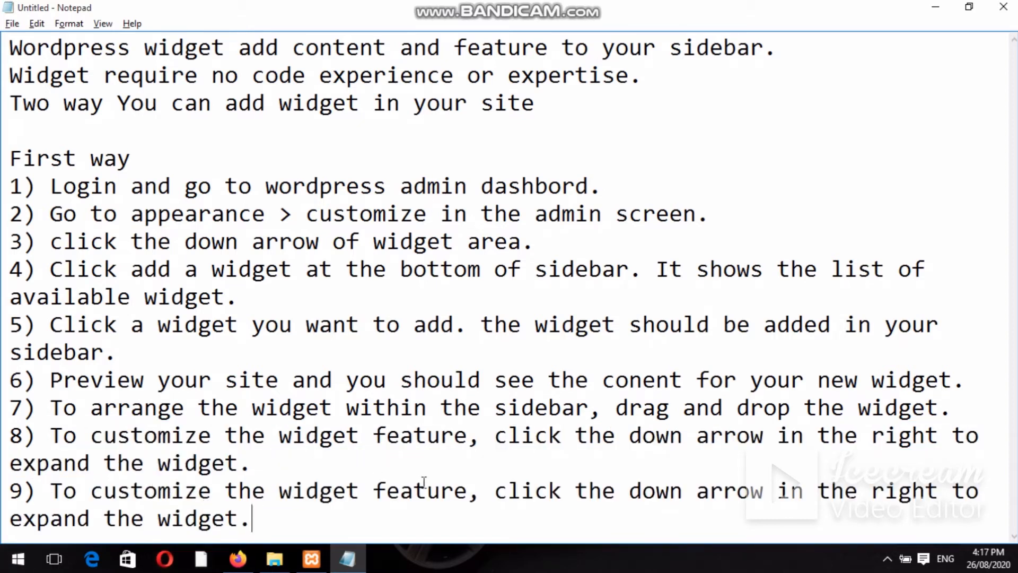
left_click_drag(468, 496, 91, 496)
key("BackSpace")
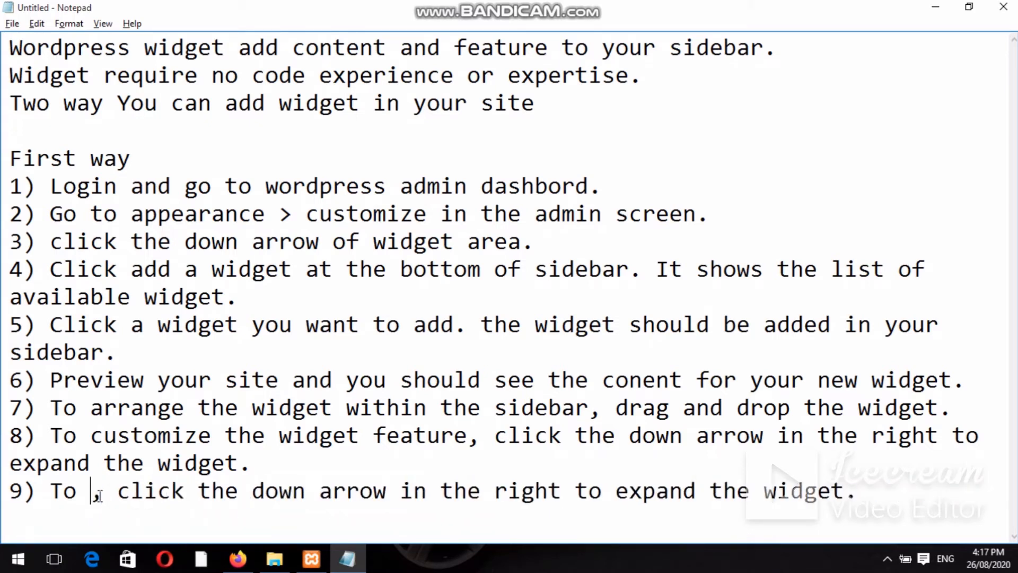
type("remove e")
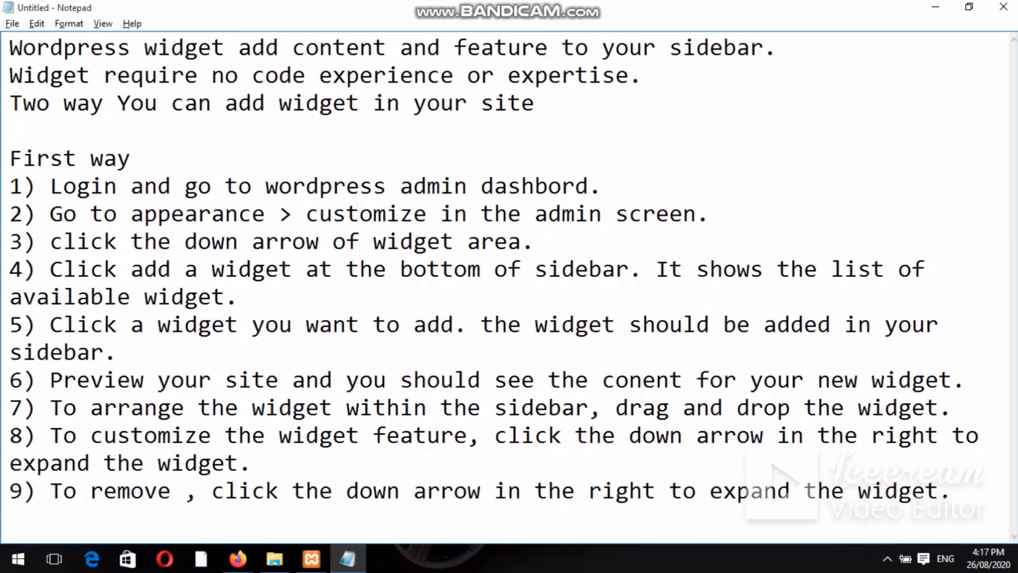
key("BackSpace")
type("widge")
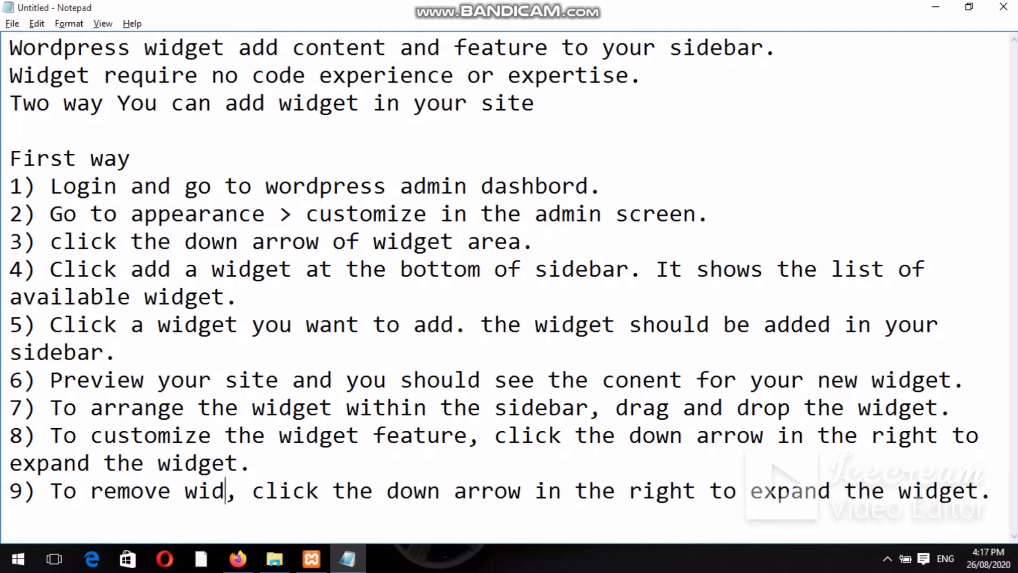
type("t")
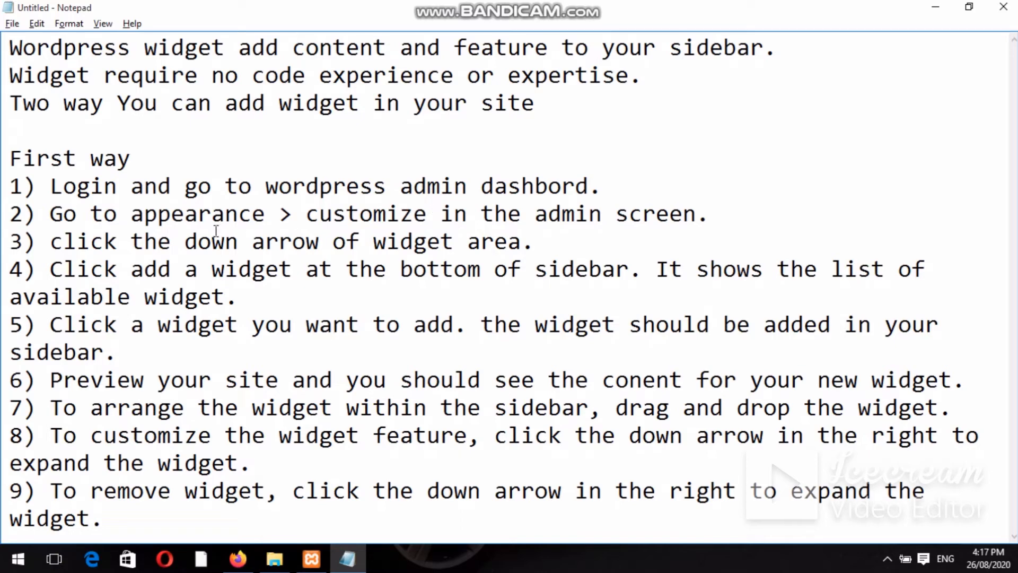
Close the WordPress Customizer without saving and reopen it through Appearance > Customize.
left_click(249, 567)
left_click(18, 94)
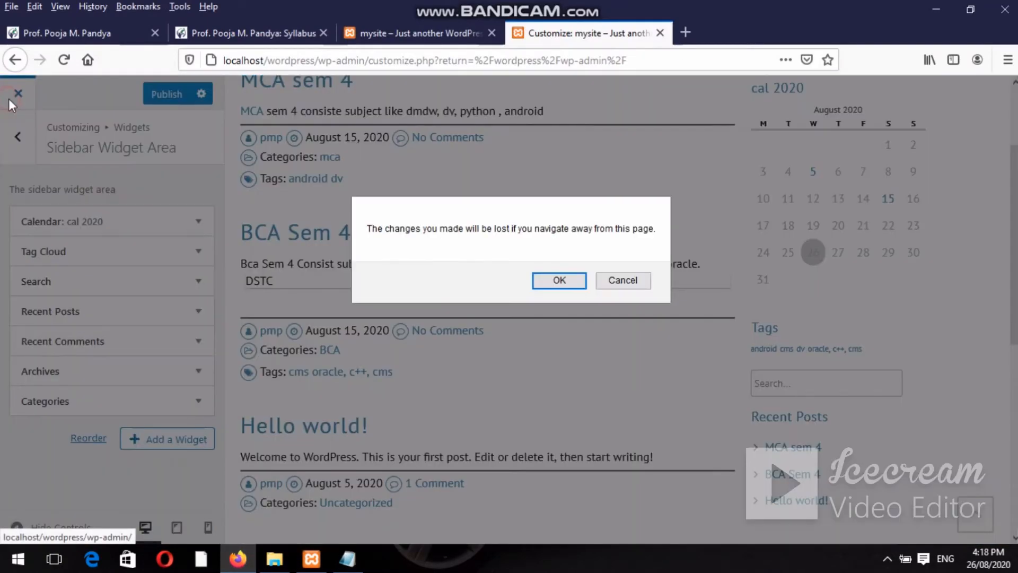
left_click(537, 279)
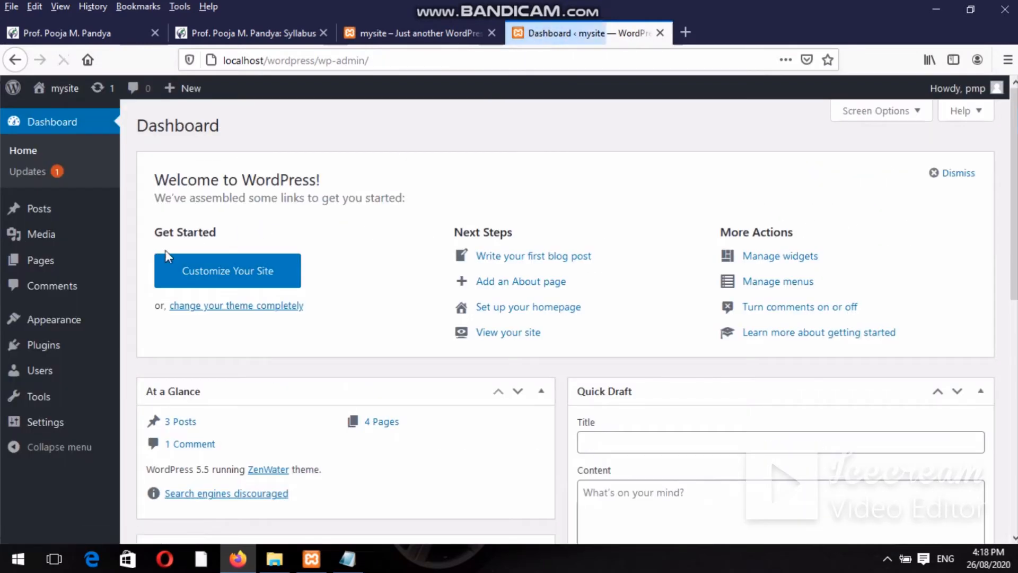
mouse_move(90, 321)
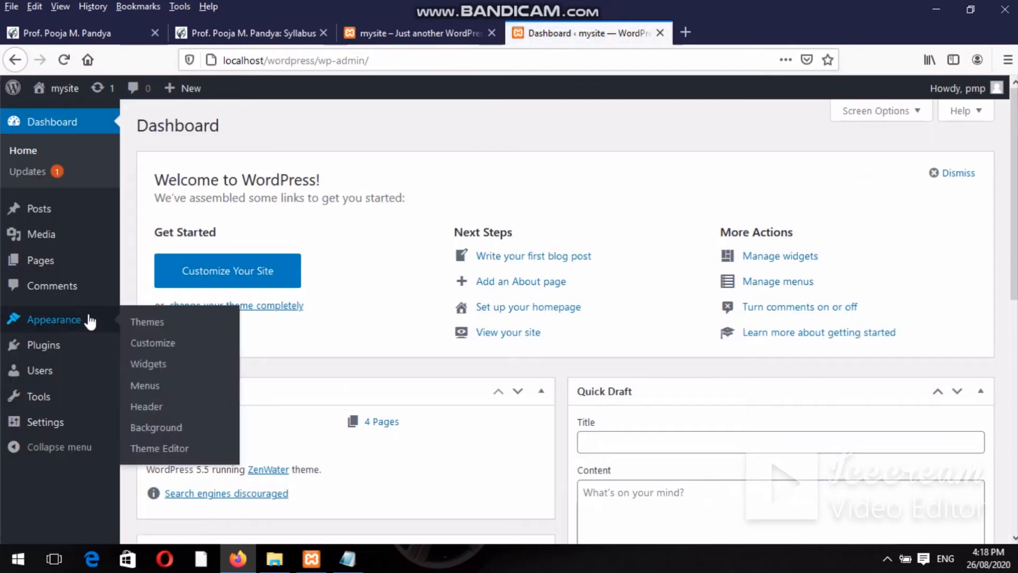
left_click(152, 344)
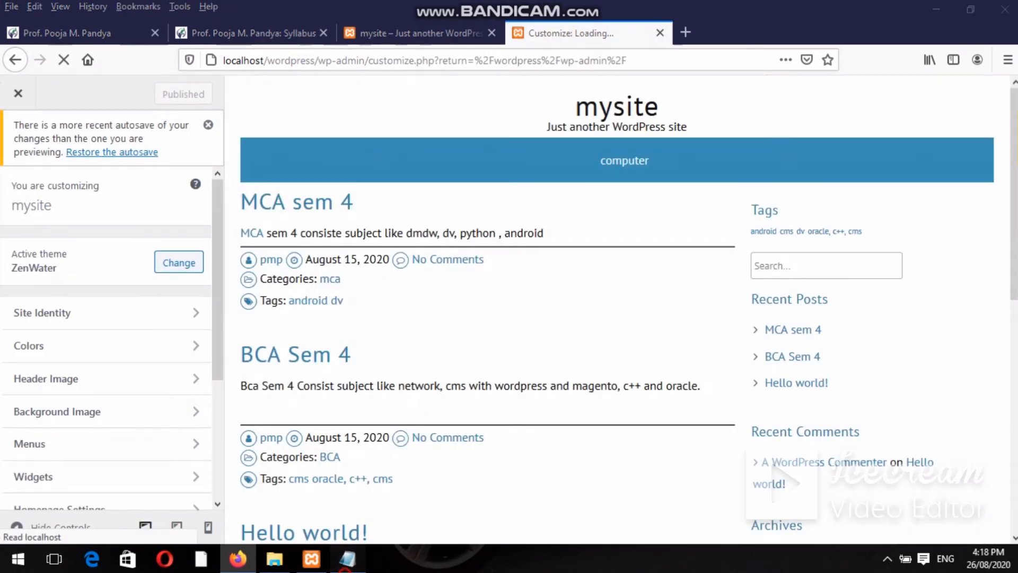
Check step 3 in the notes, open the Customizer's Widgets section, and return to Notepad.
left_click(348, 558)
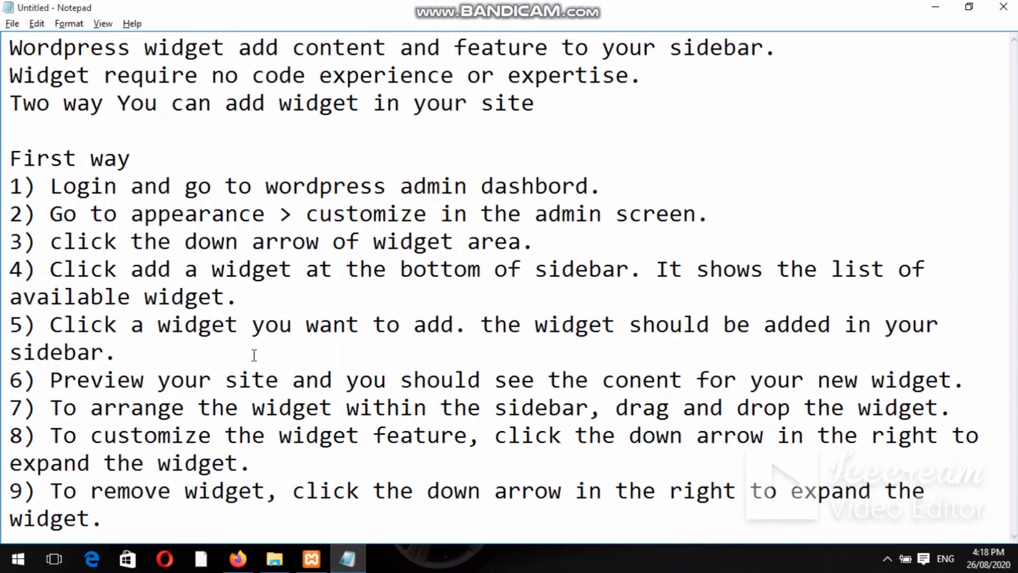
left_click_drag(182, 246, 390, 237)
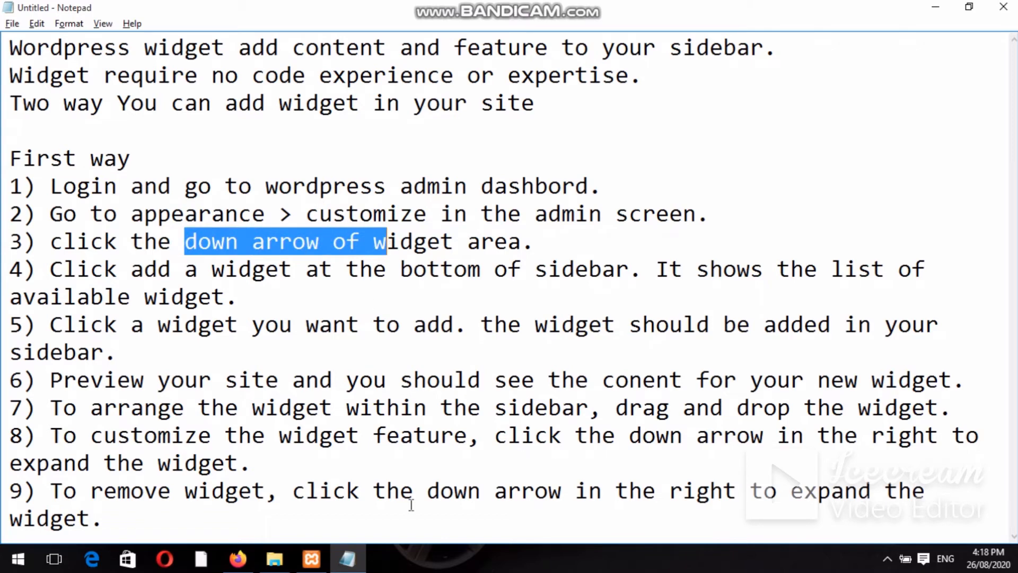
left_click(237, 557)
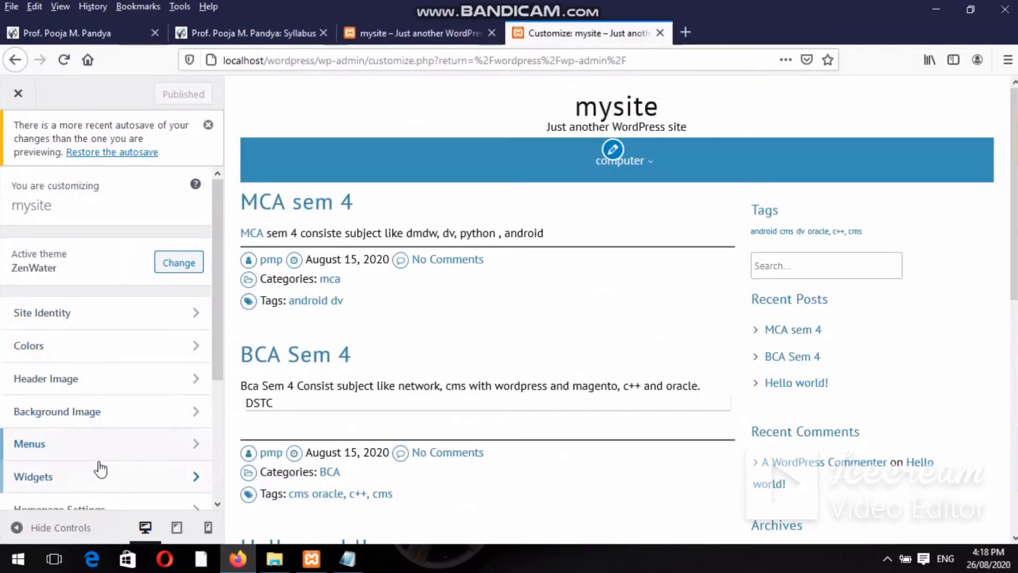
left_click(199, 479)
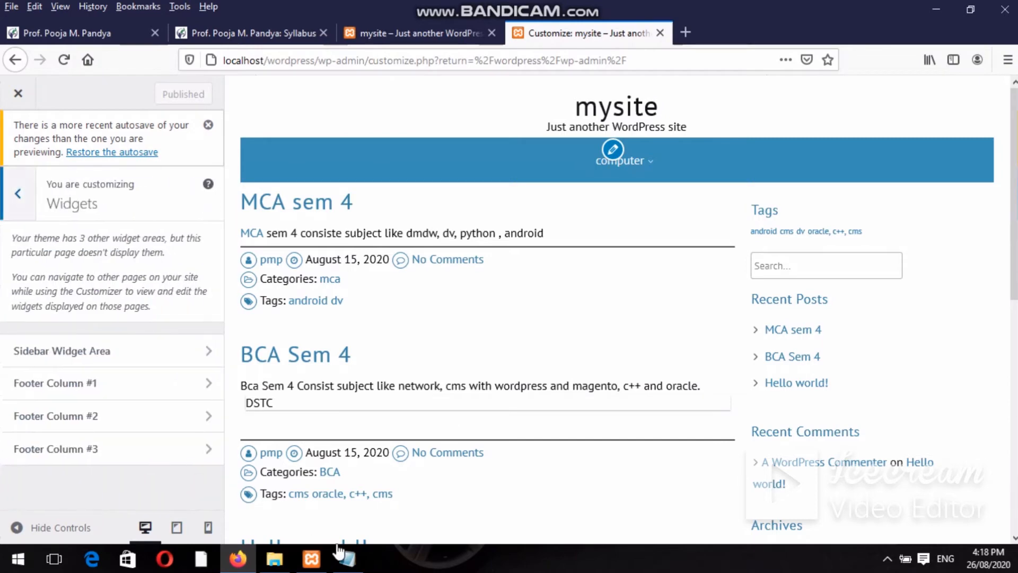
left_click(239, 559)
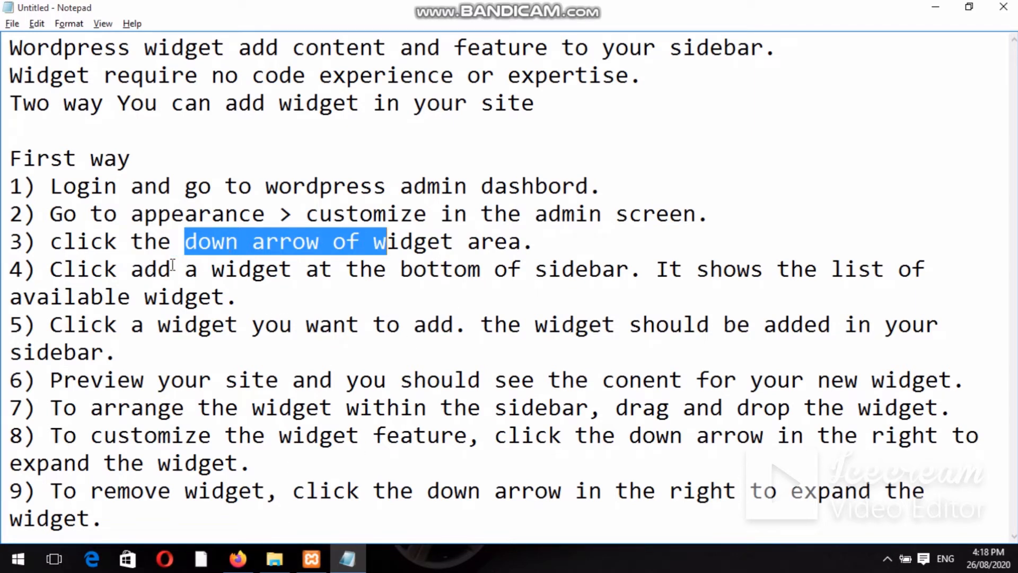
Following notes step 4, open the Sidebar Widget Area and its Add a Widget list, then return to Notepad.
left_click_drag(173, 265, 295, 290)
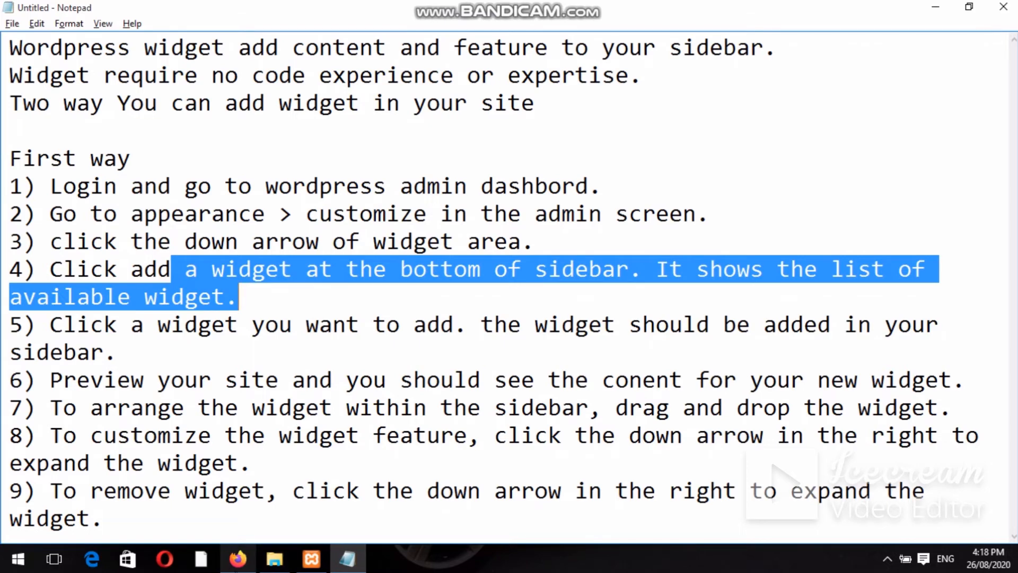
left_click(239, 559)
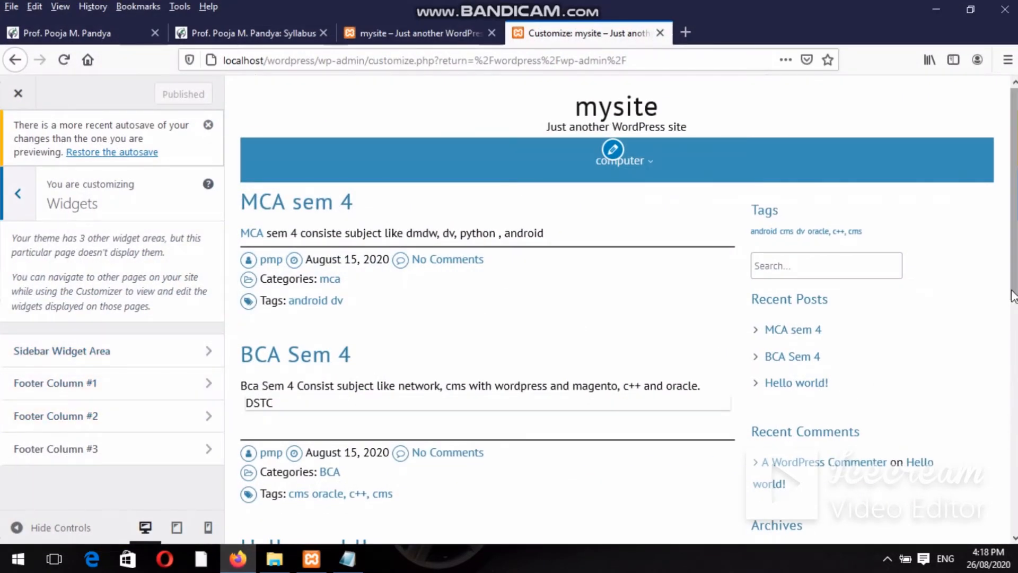
scroll(981, 313, "down", 1)
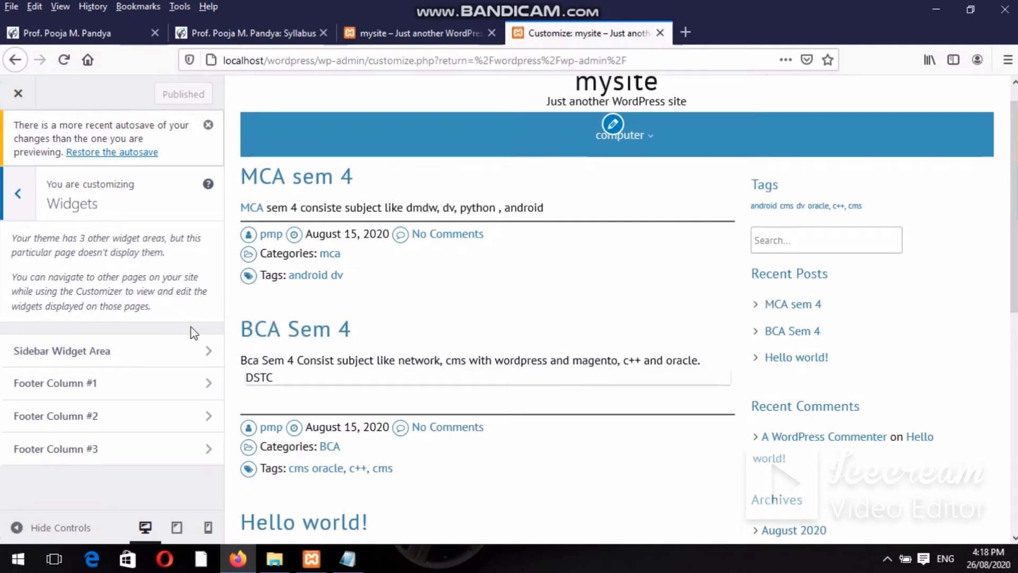
left_click(202, 351)
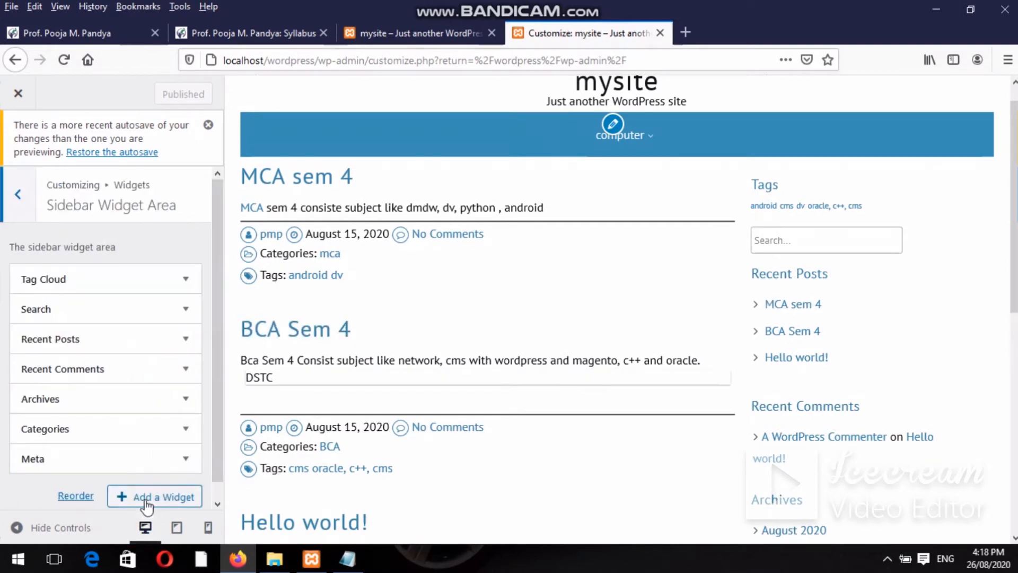
left_click(230, 567)
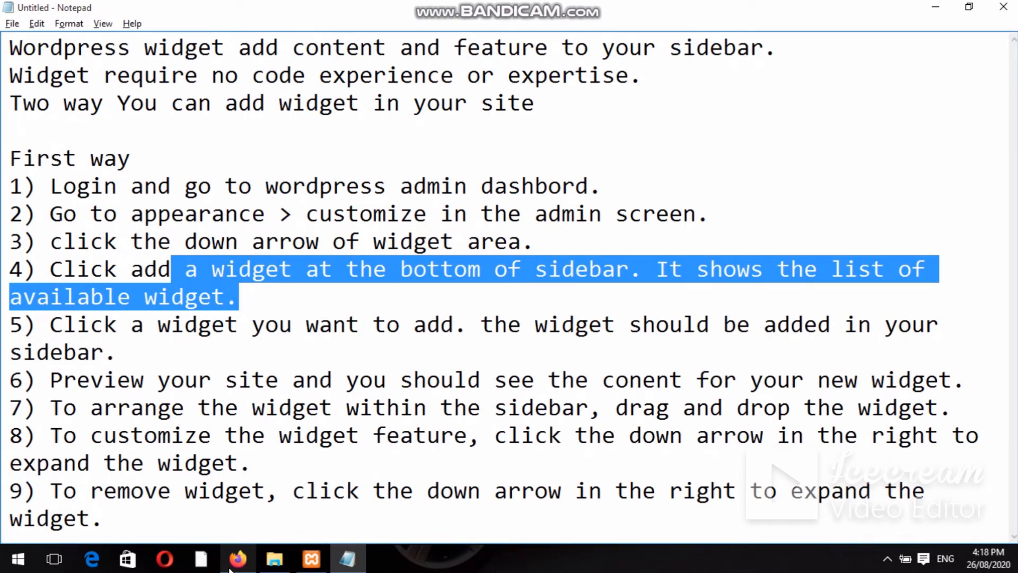
left_click(230, 569)
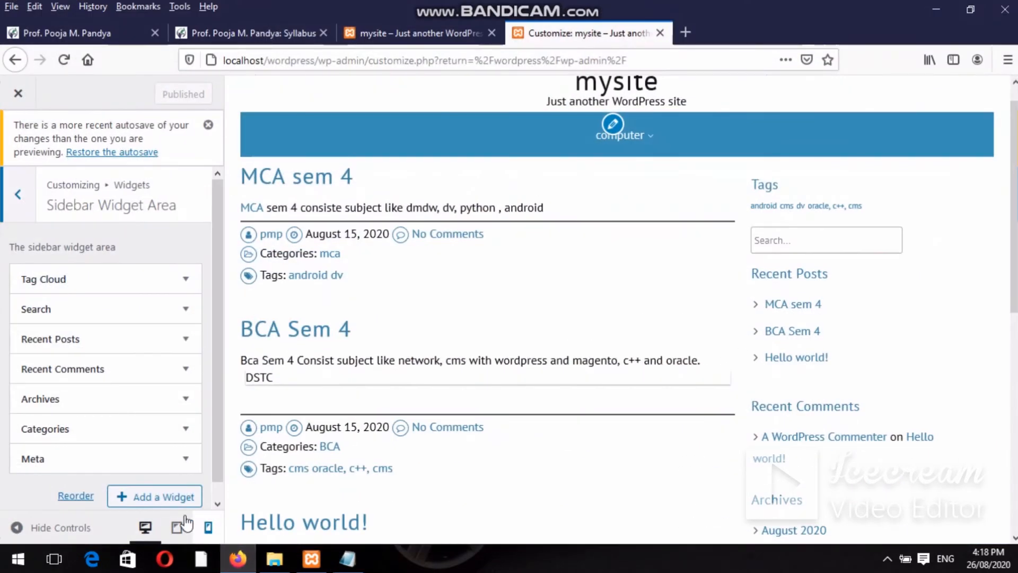
left_click(178, 497)
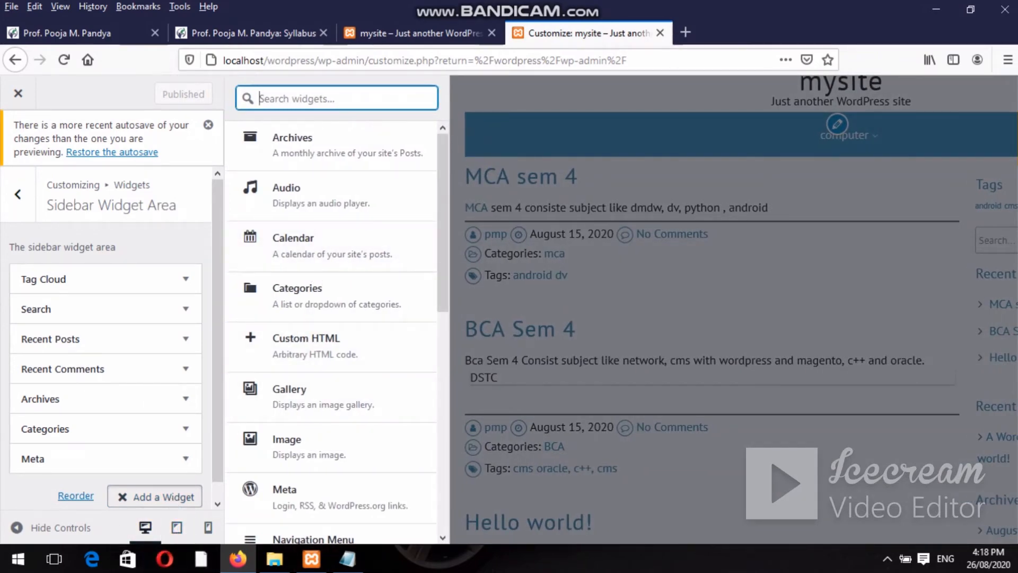
left_click(347, 558)
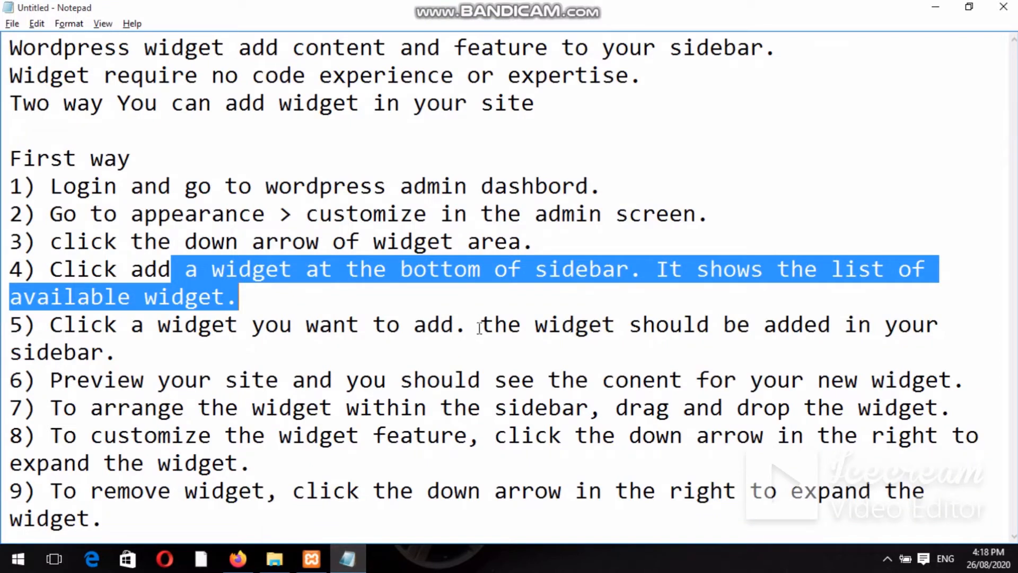
double_click(458, 343)
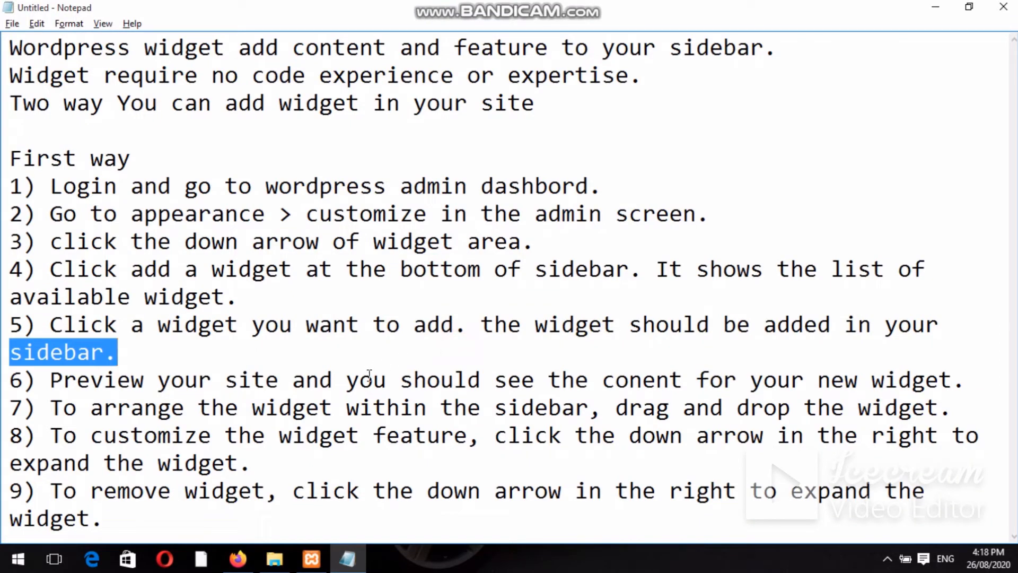
left_click_drag(308, 384, 457, 389)
left_click_drag(497, 395, 603, 380)
double_click(507, 396)
left_click(508, 396)
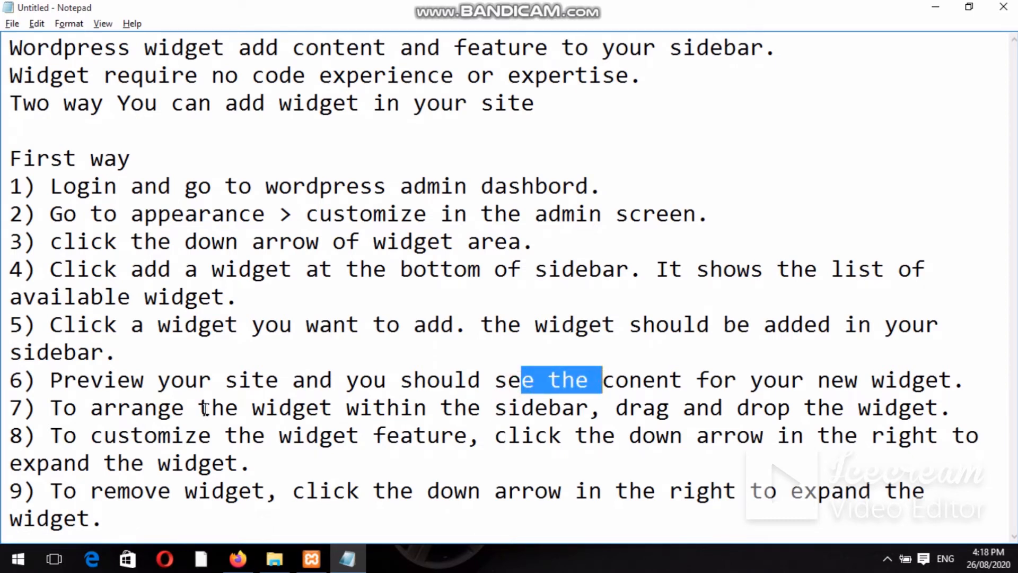
left_click_drag(199, 409, 532, 411)
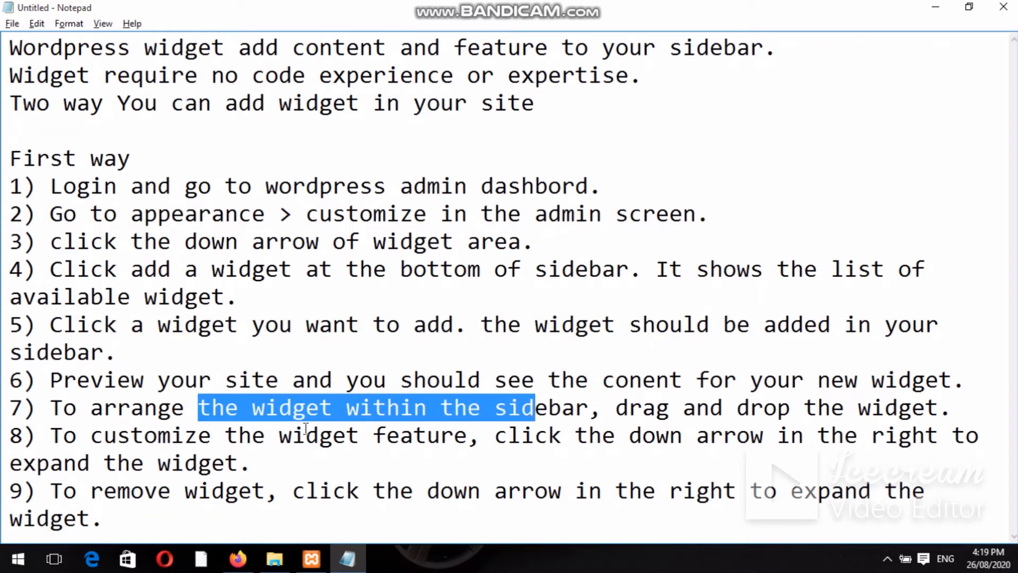
left_click_drag(225, 464, 139, 430)
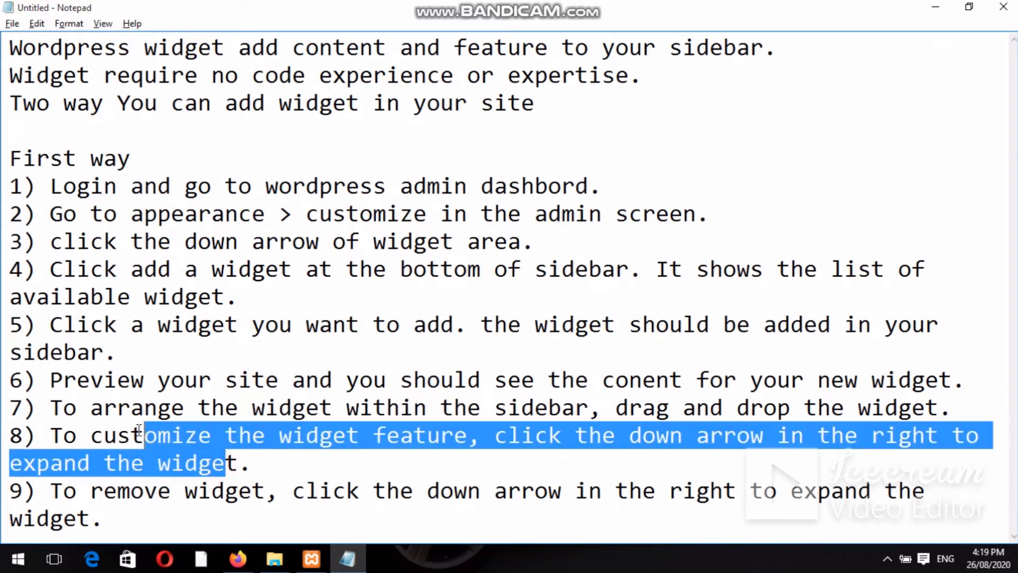
left_click(138, 431)
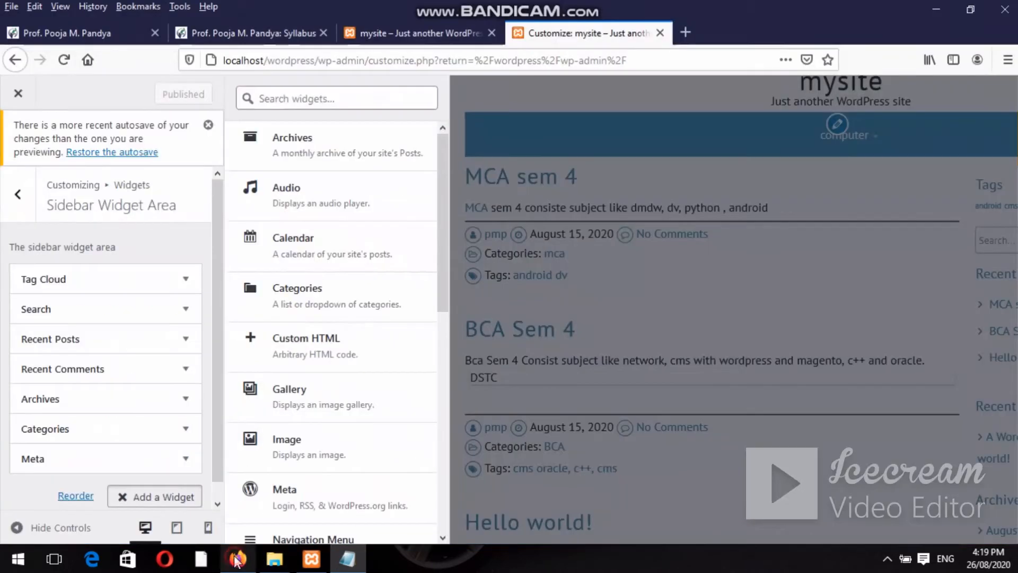
left_click(236, 558)
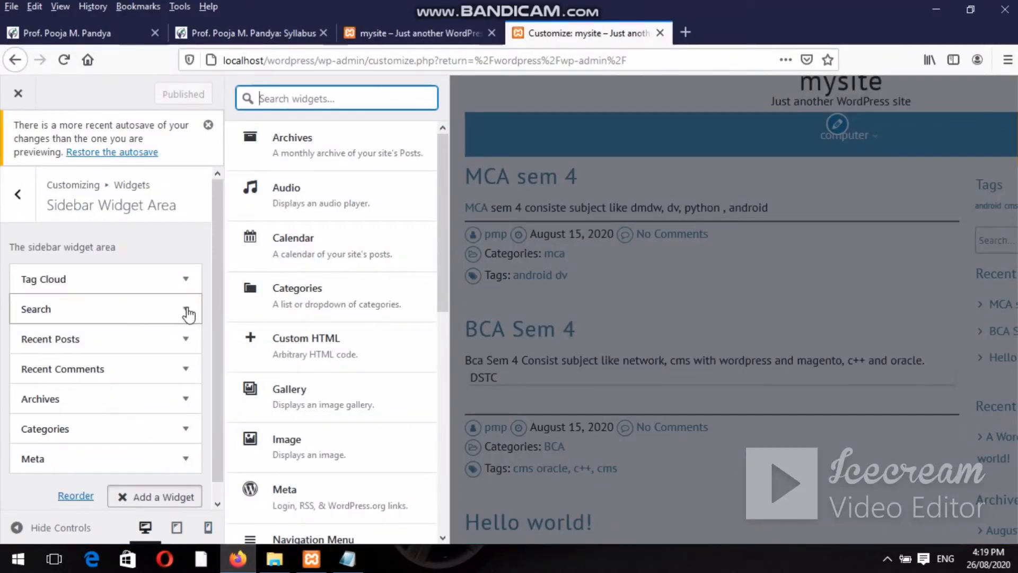
Expand the Search and Recent Posts widgets, then close the Customizer back to the dashboard.
left_click(186, 308)
left_click(185, 308)
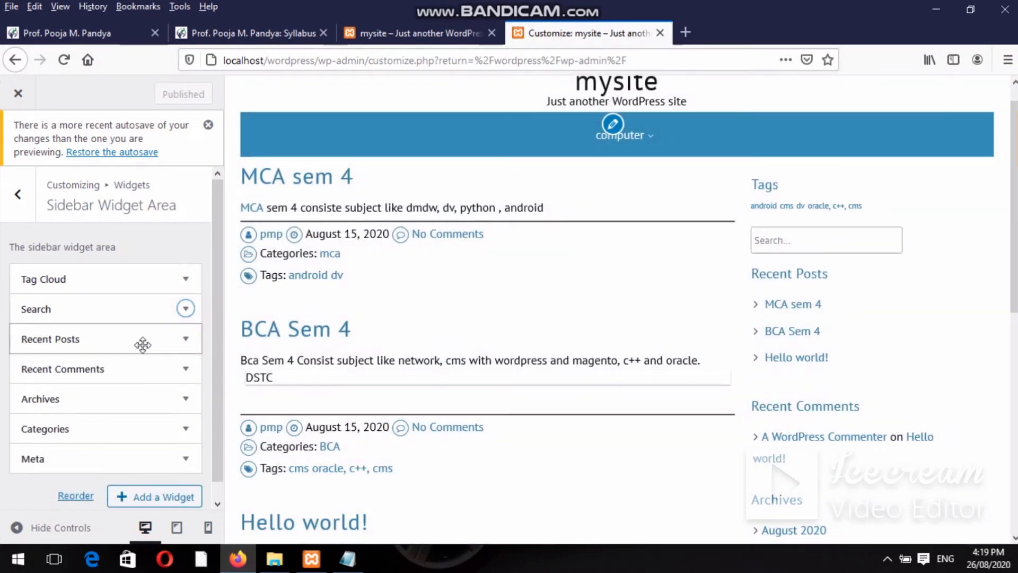
left_click(185, 338)
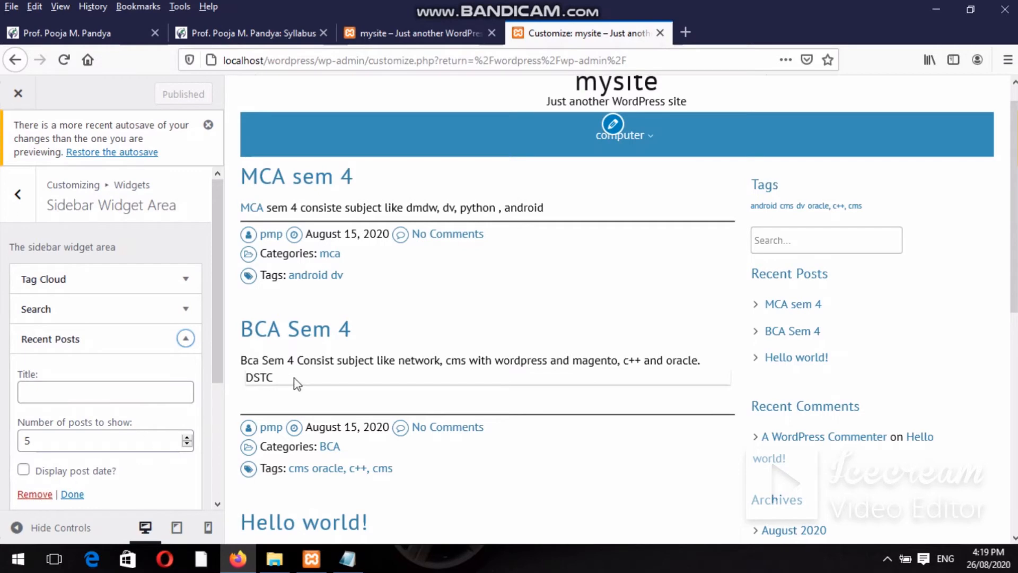
left_click(20, 94)
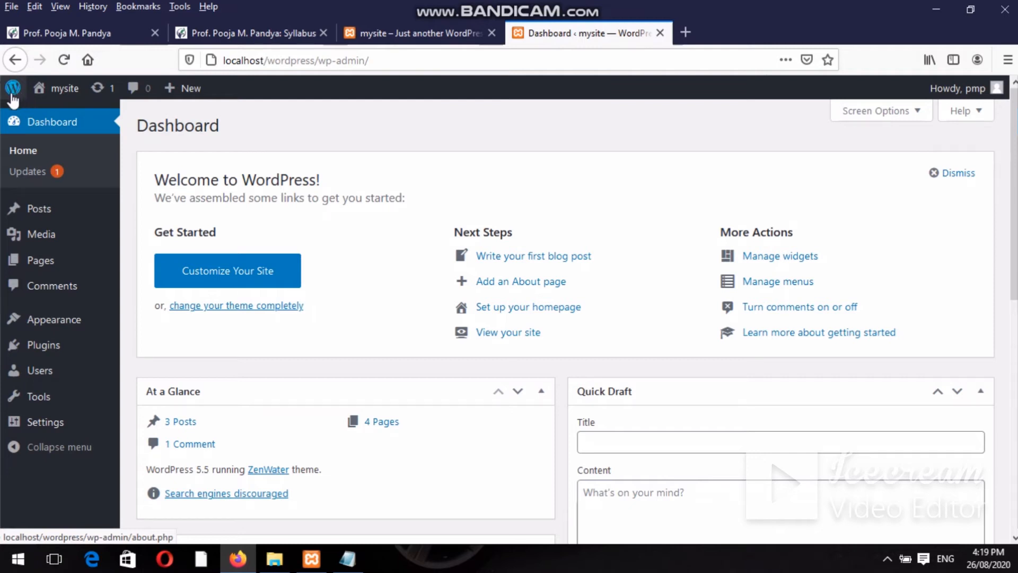
mouse_move(59, 335)
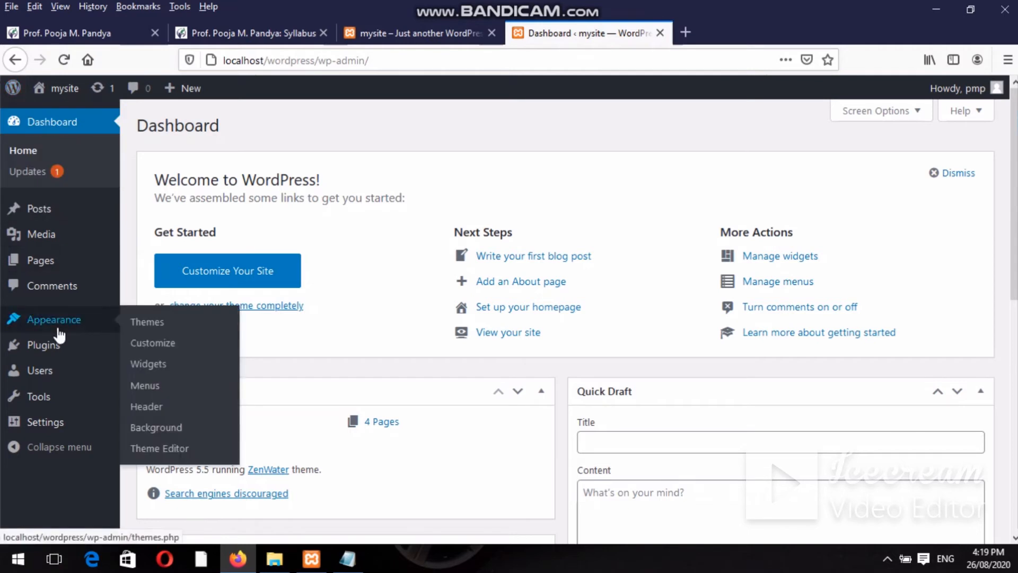
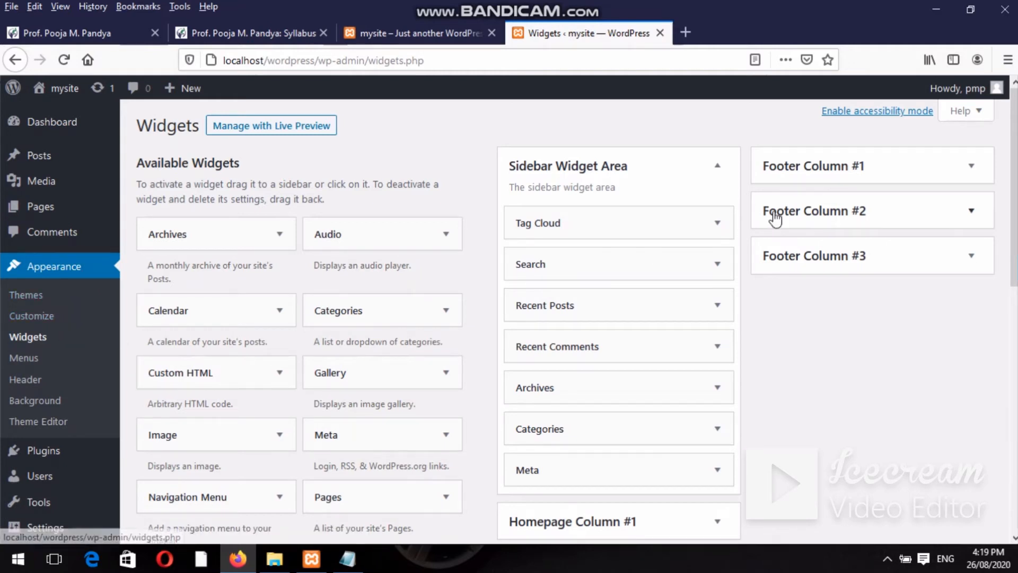
Add a Calendar widget to the Sidebar Widget Area and move it to the top, above Tag Cloud.
scroll(576, 322, "down", 2)
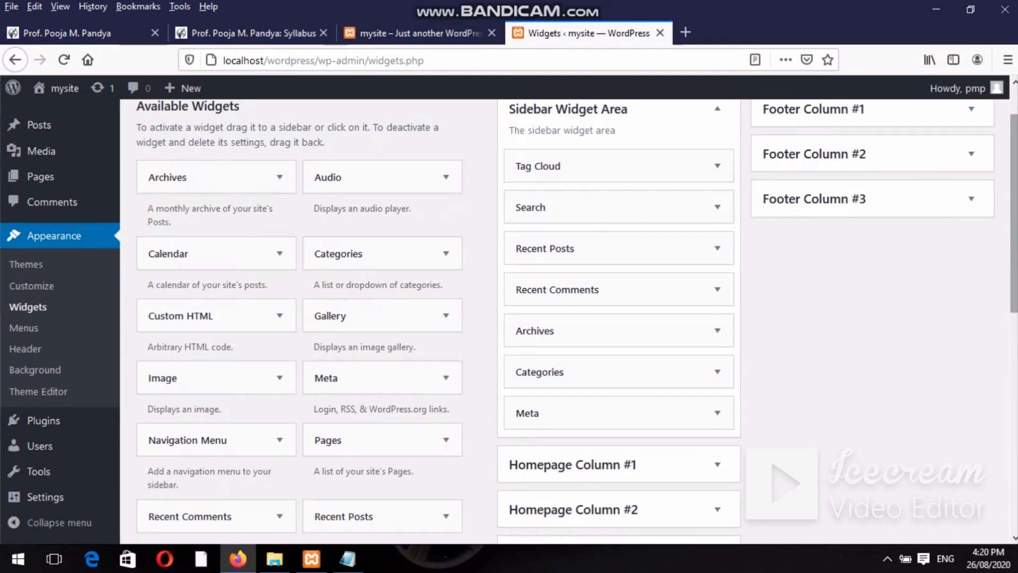
mouse_move(1014, 183)
left_mouse_down()
mouse_move(1012, 223)
mouse_move(1001, 200)
mouse_move(1017, 264)
mouse_move(1007, 202)
left_mouse_up()
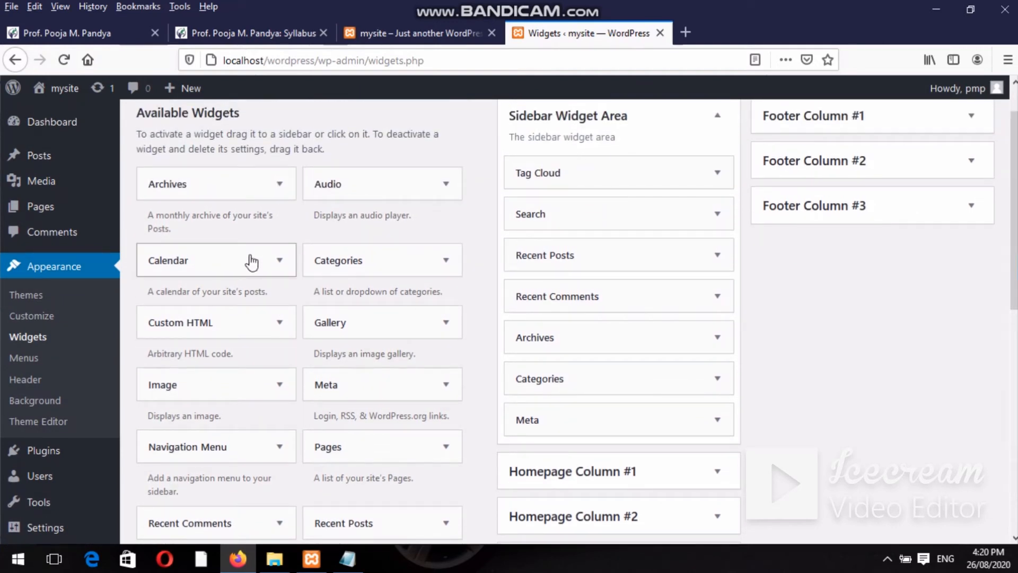
left_click_drag(251, 261, 639, 155)
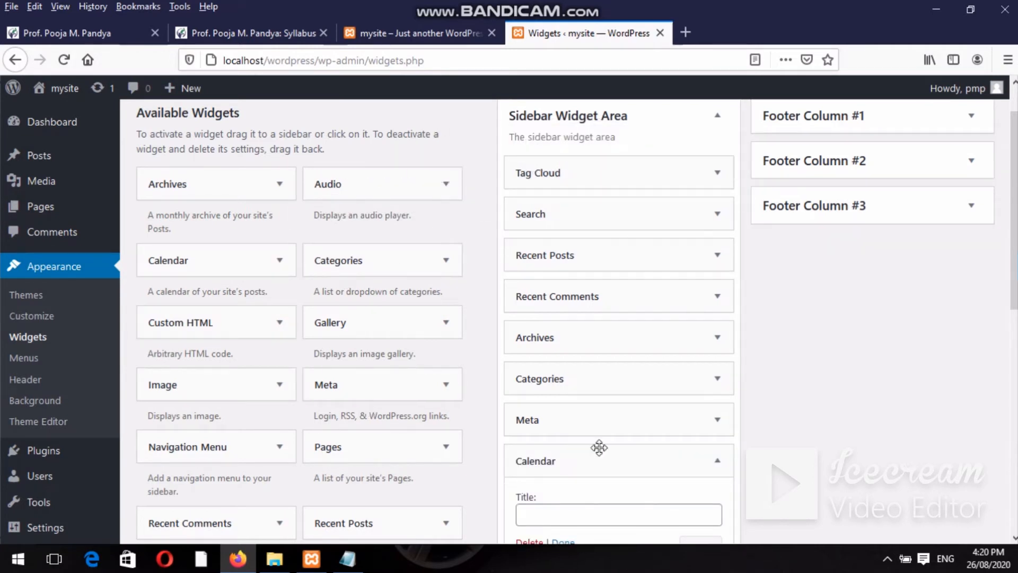
left_click_drag(602, 463, 606, 159)
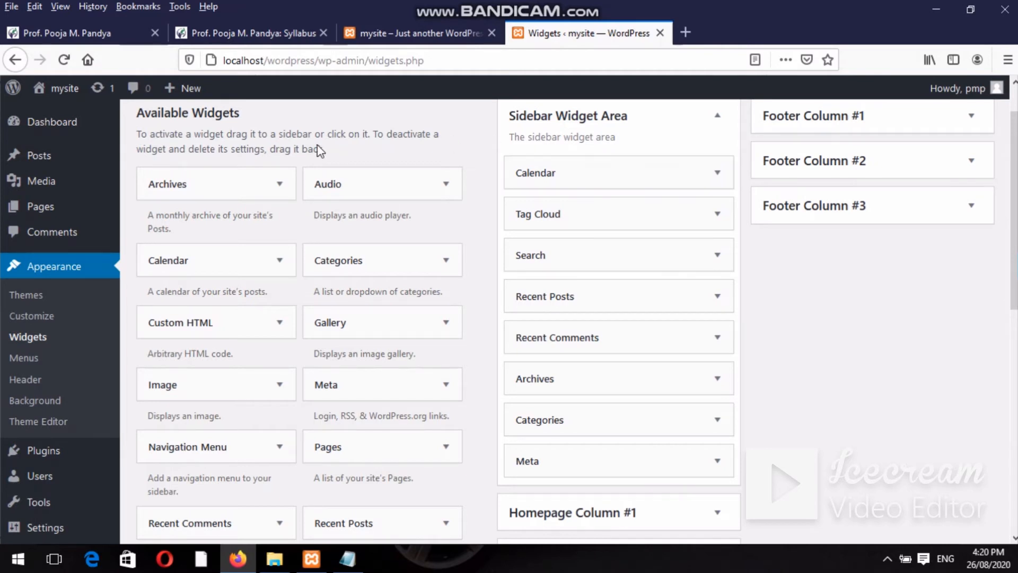
mouse_move(64, 89)
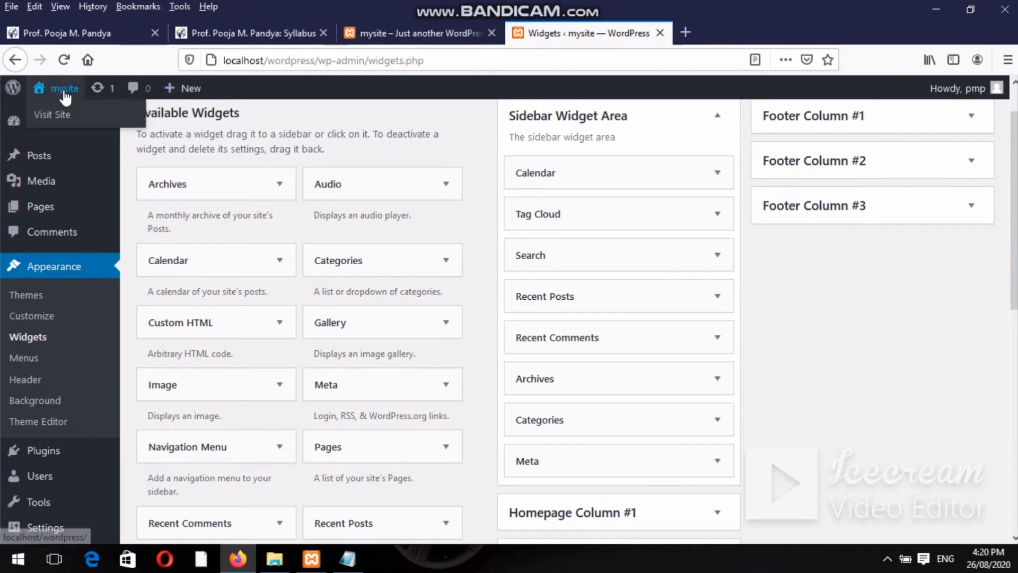
Open the live site in a new tab to see the calendar in its sidebar.
right_click(63, 119)
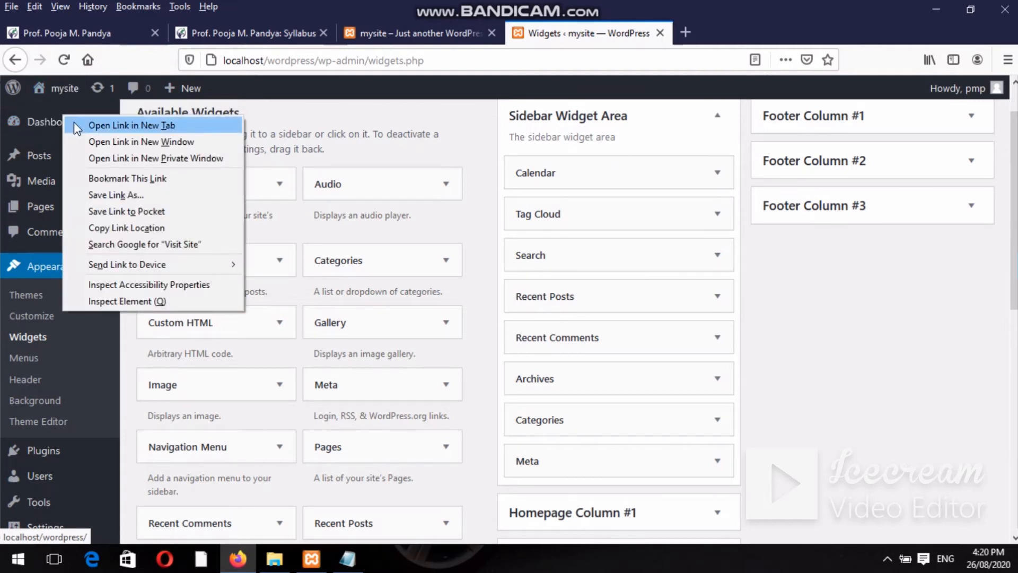
left_click(73, 126)
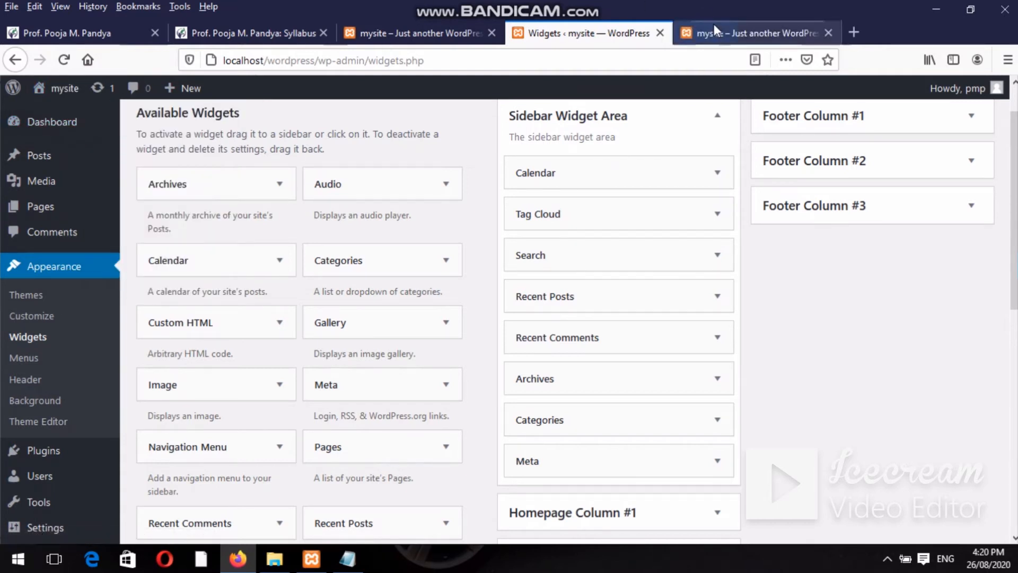
left_click(715, 33)
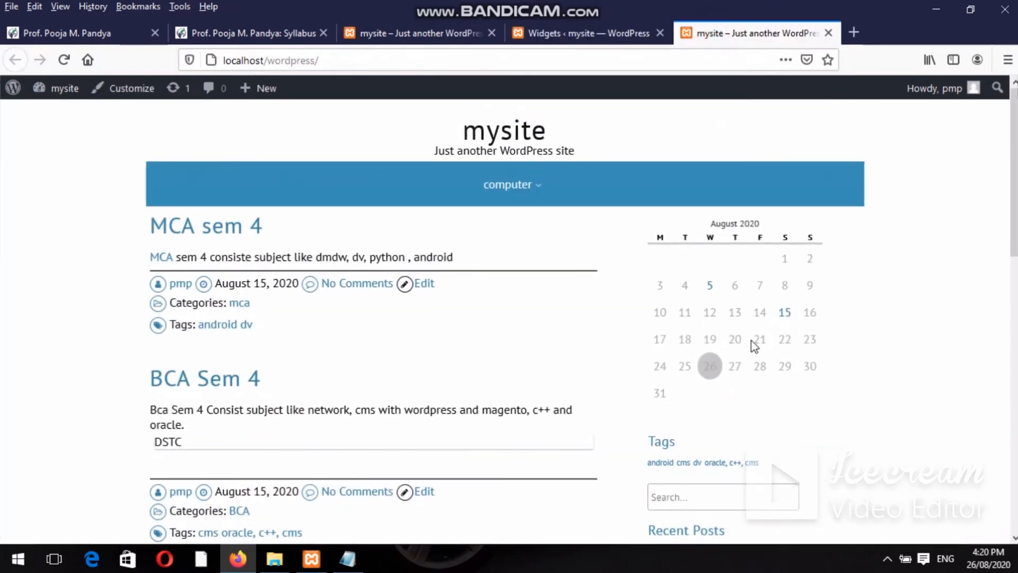
Return to the Widgets page and review the sidebar order, with Calendar first before Tag Cloud and Search.
left_click(544, 34)
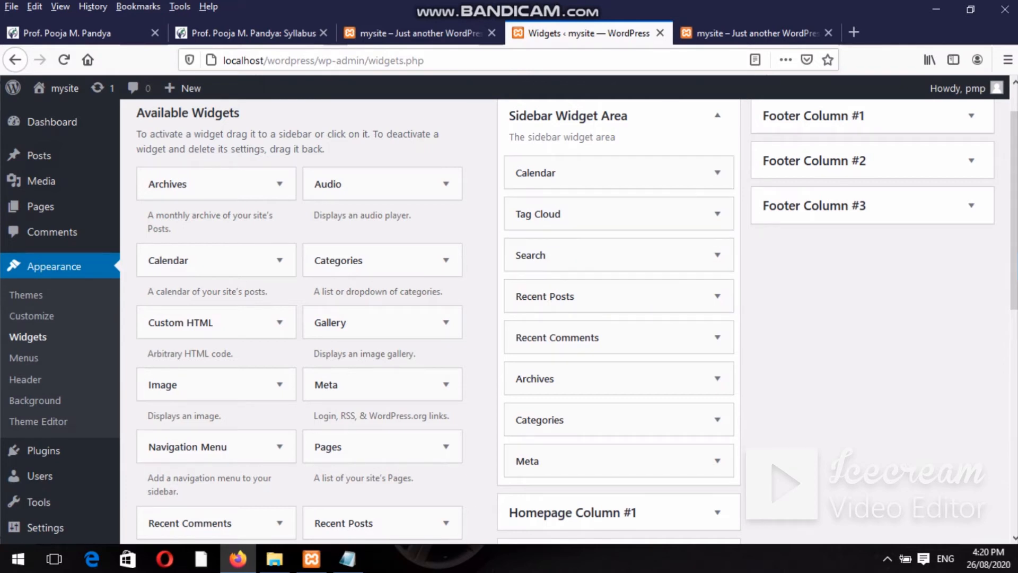
scroll(328, 292, "down", 1)
scroll(328, 292, "up", 3)
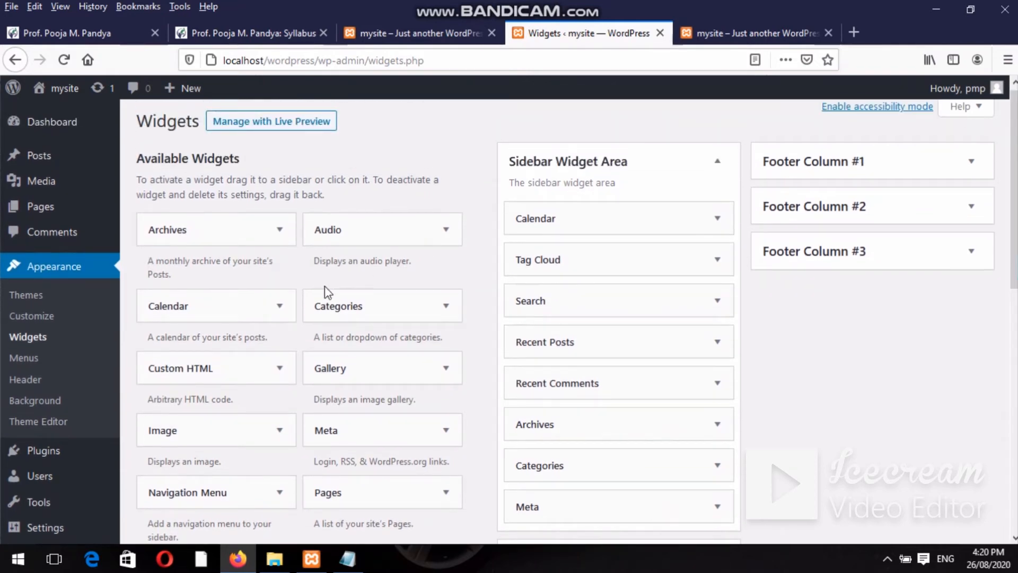
scroll(1013, 202, "down", 1)
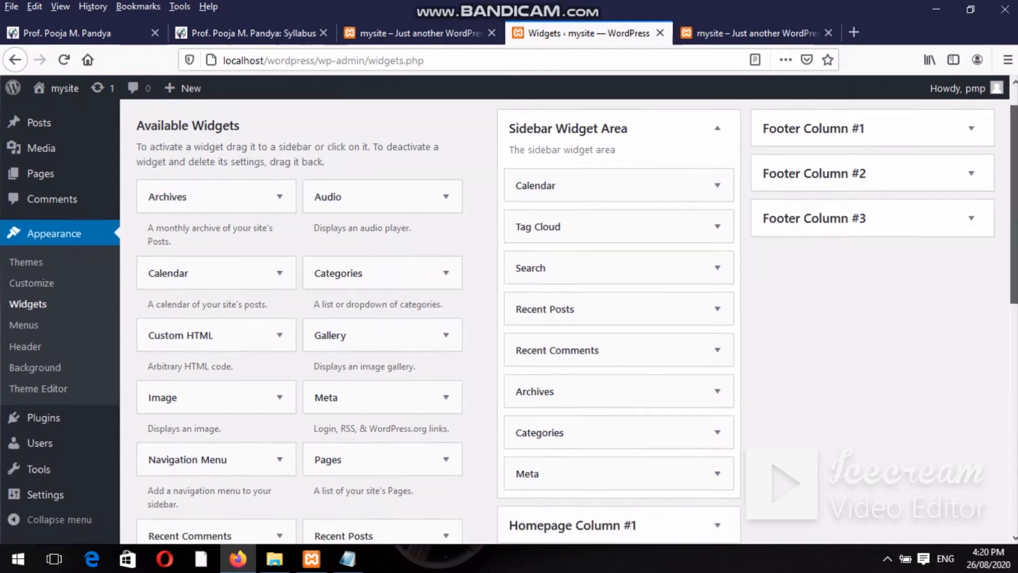
scroll(509, 318, "down", 5)
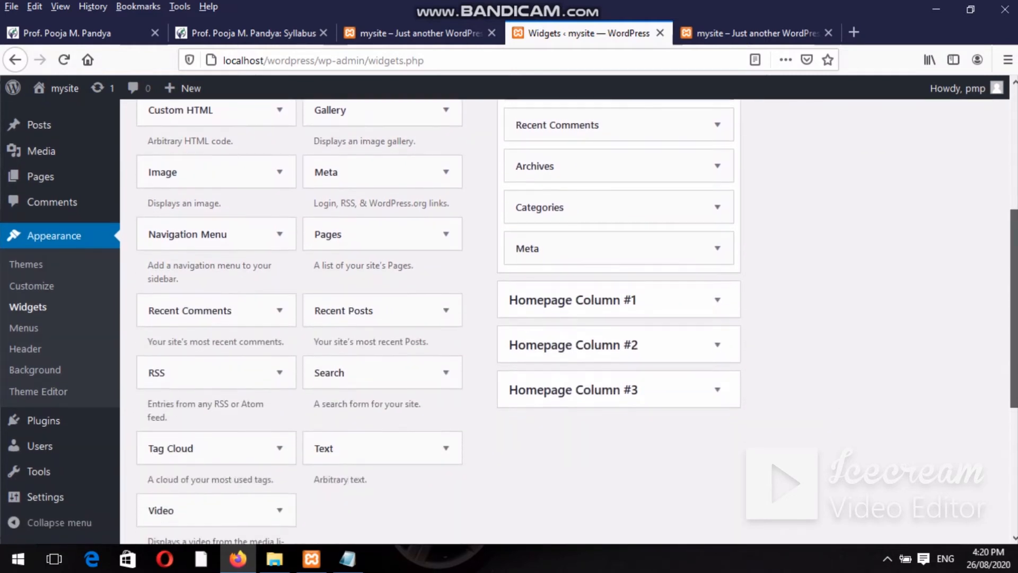
scroll(1011, 121, "up", 5)
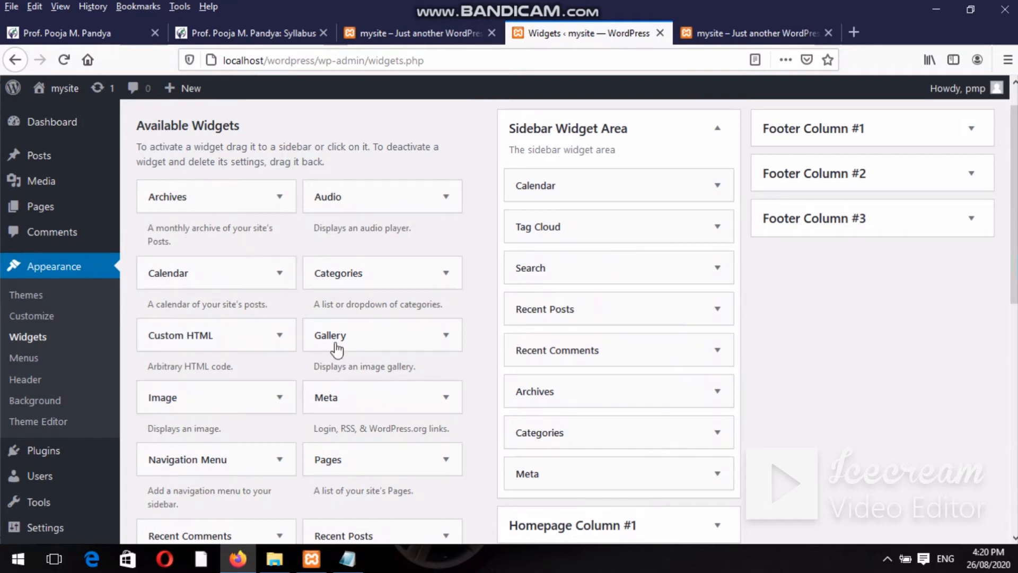
scroll(1014, 202, "down", 2)
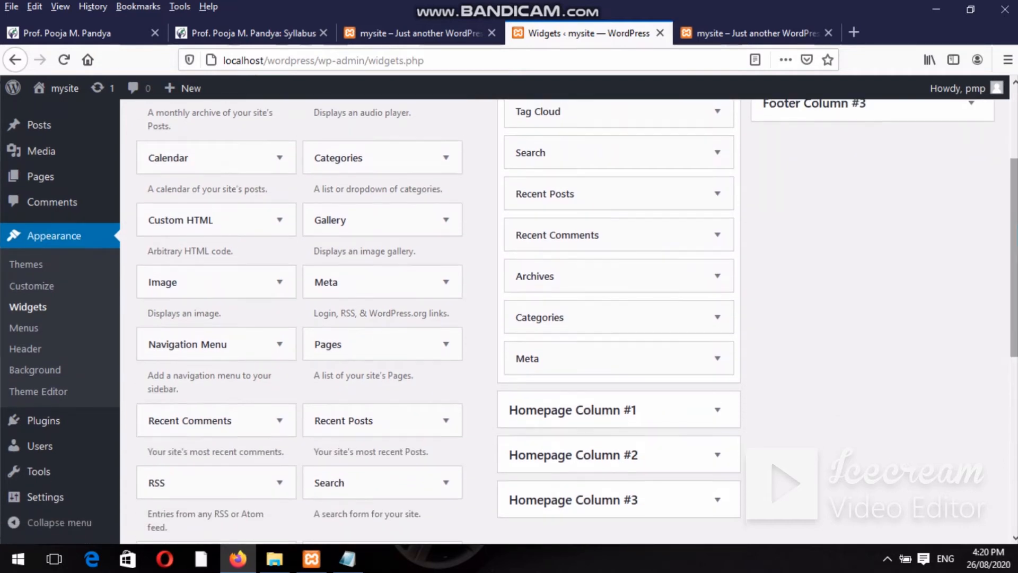
scroll(1015, 131, "up", 3)
scroll(1015, 131, "down", 1)
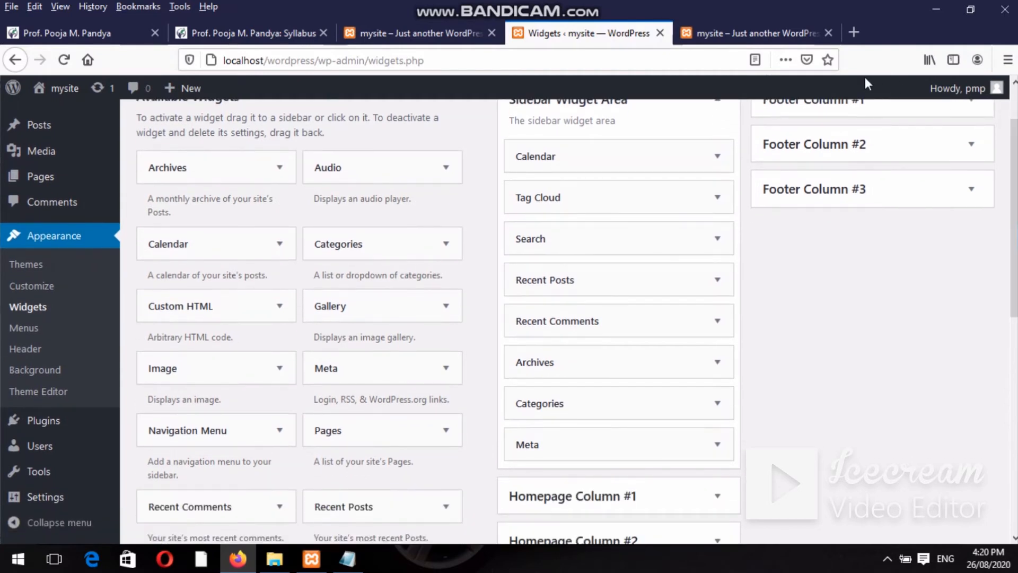
scroll(1014, 175, "up", 1)
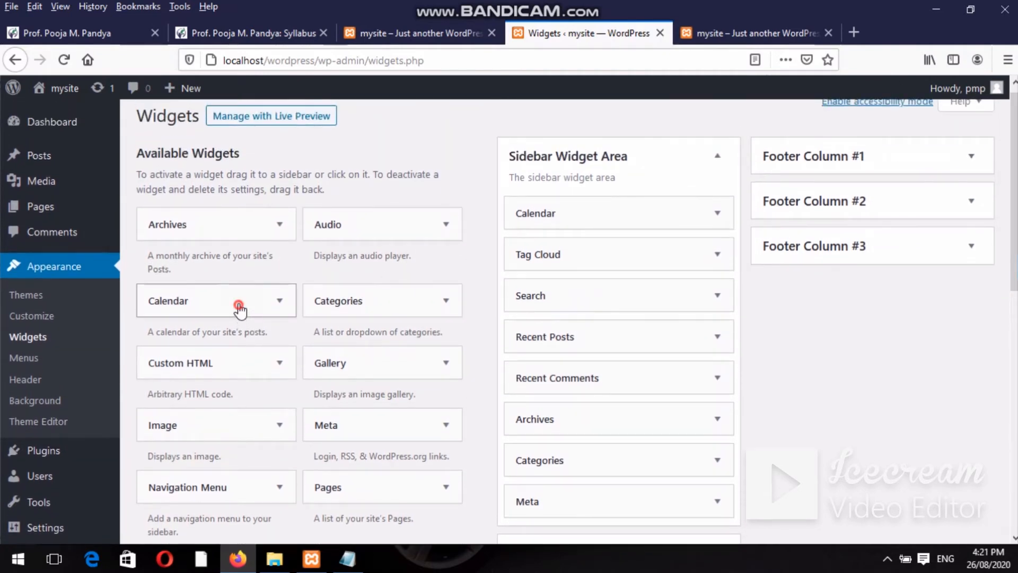
Add a Calendar widget to Footer Column #1, title it 'aug 2020', and save it.
left_click_drag(239, 311, 875, 200)
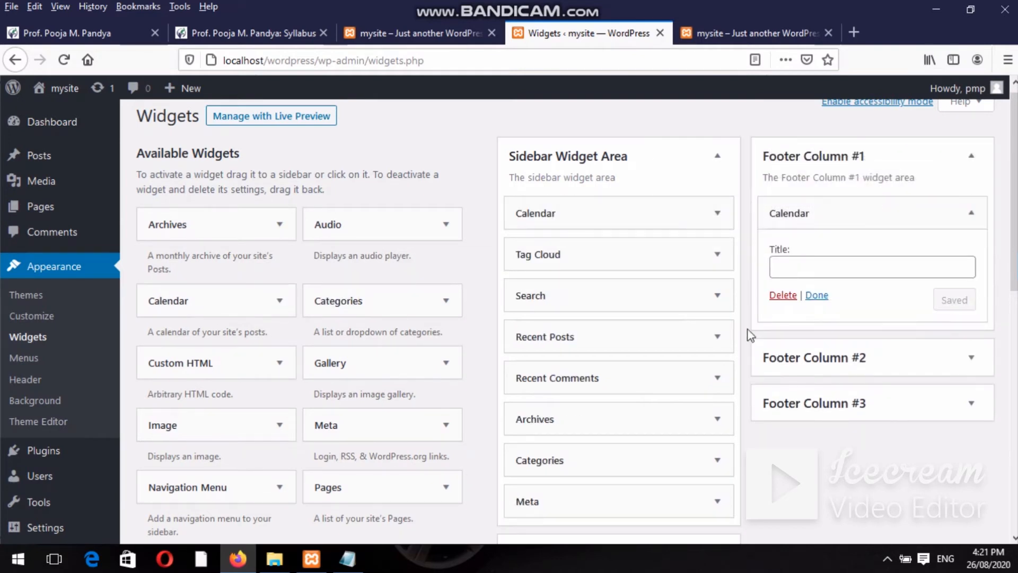
left_click(797, 269)
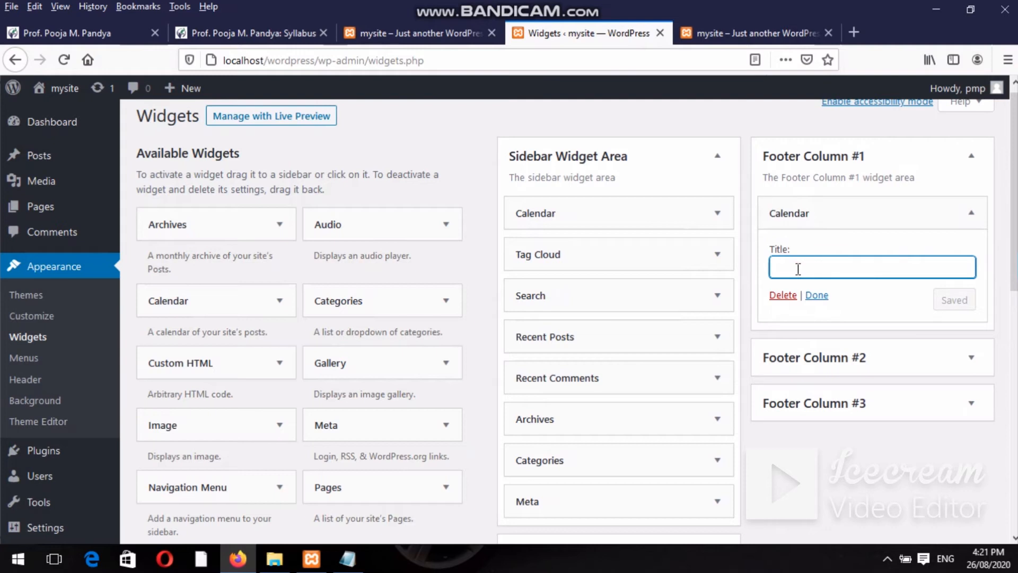
type("d")
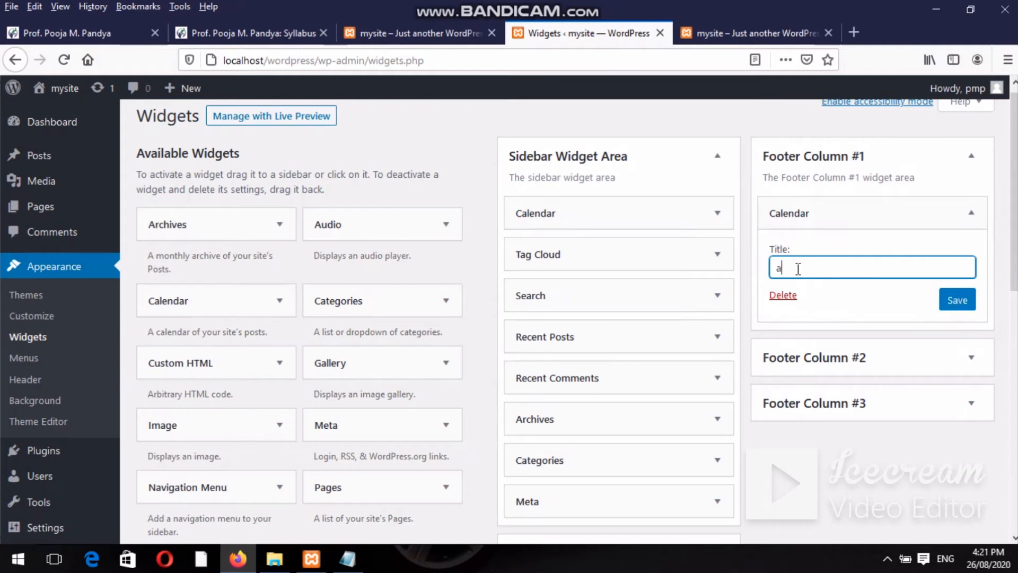
type("ug 2020")
left_click(967, 300)
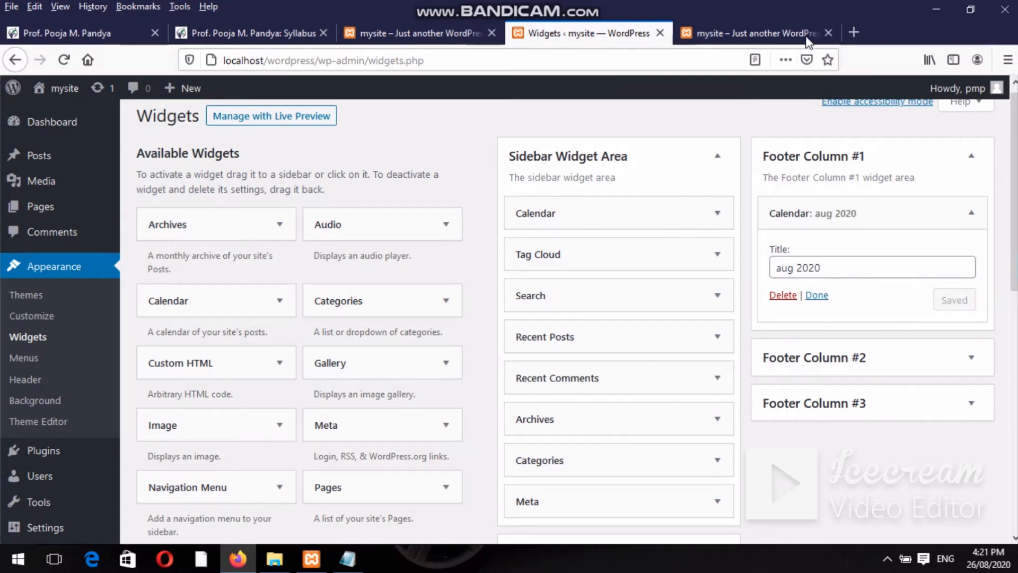
Reload the live site tab and check the new footer calendar.
left_click(753, 33)
left_click(620, 59)
key("Return")
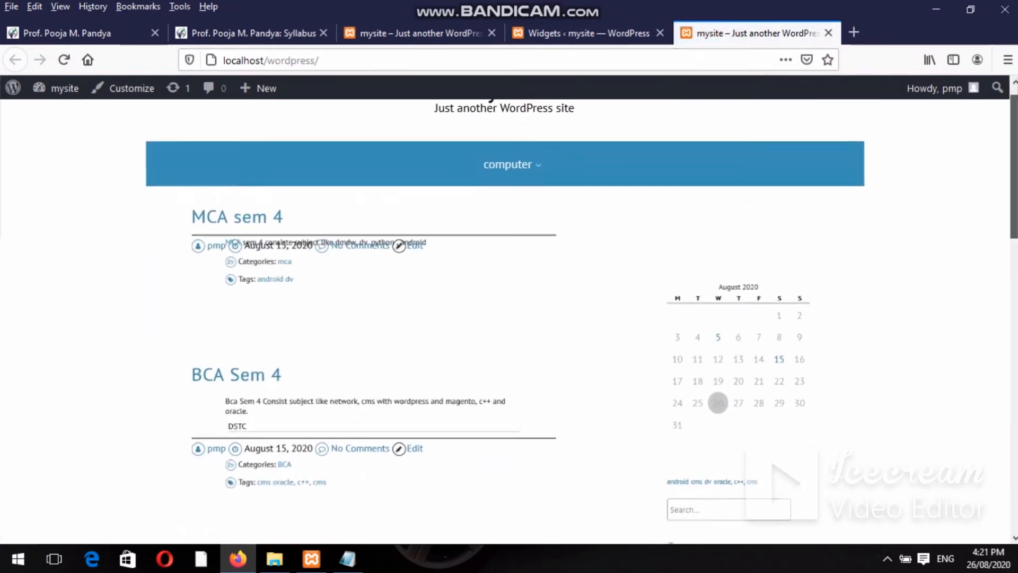
scroll(509, 318, "down", 10)
left_click_drag(1015, 431, 1014, 459)
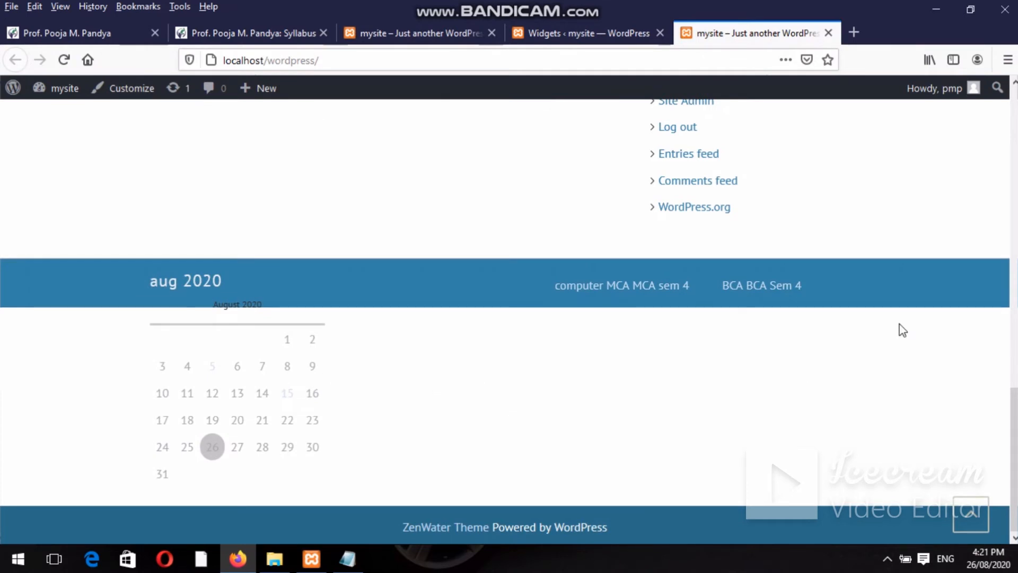
Go back to the Widgets admin page and bring the Notepad widget notes to the front.
left_click(600, 20)
left_click(583, 24)
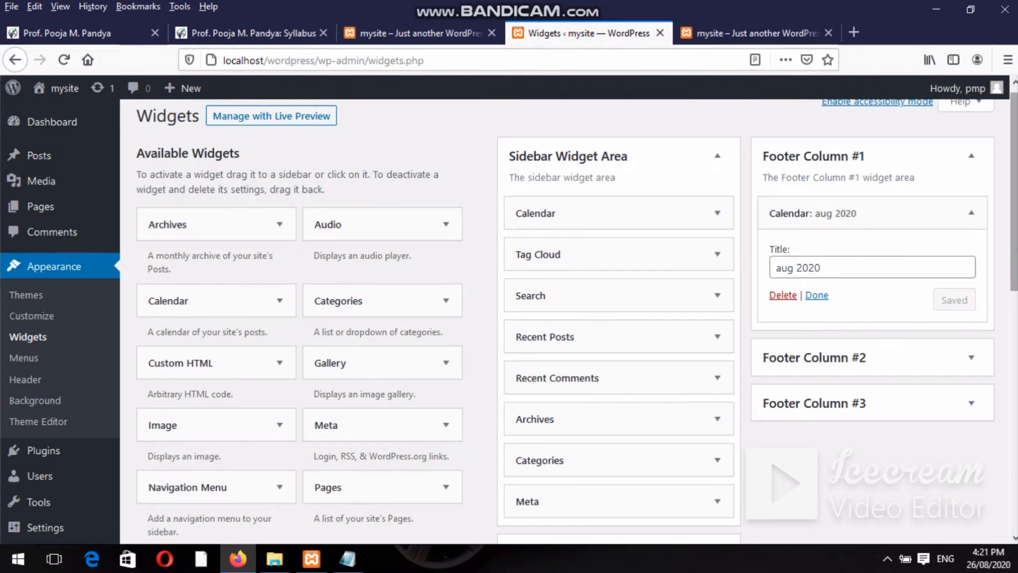
scroll(872, 352, "down", 3)
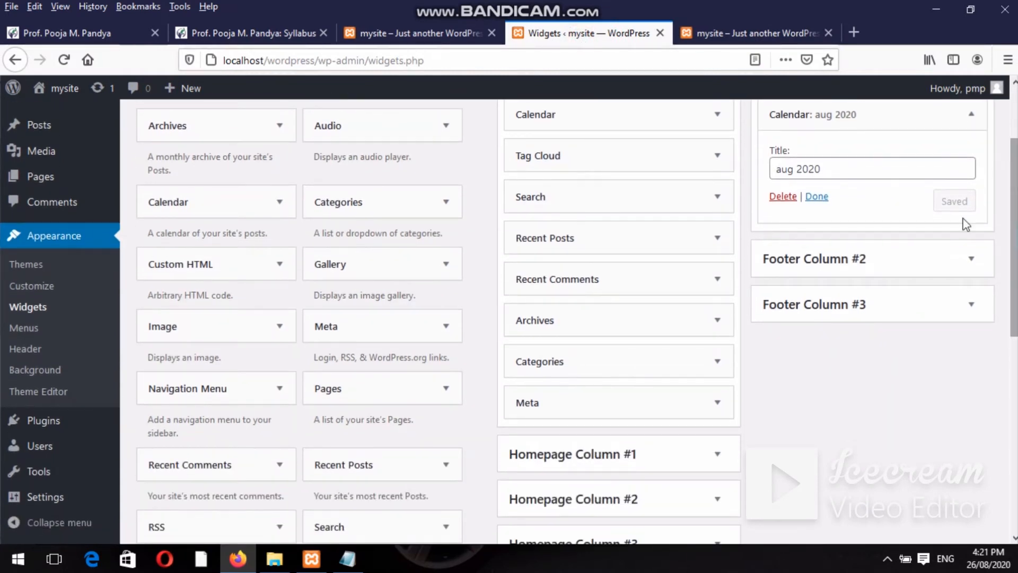
left_click(346, 557)
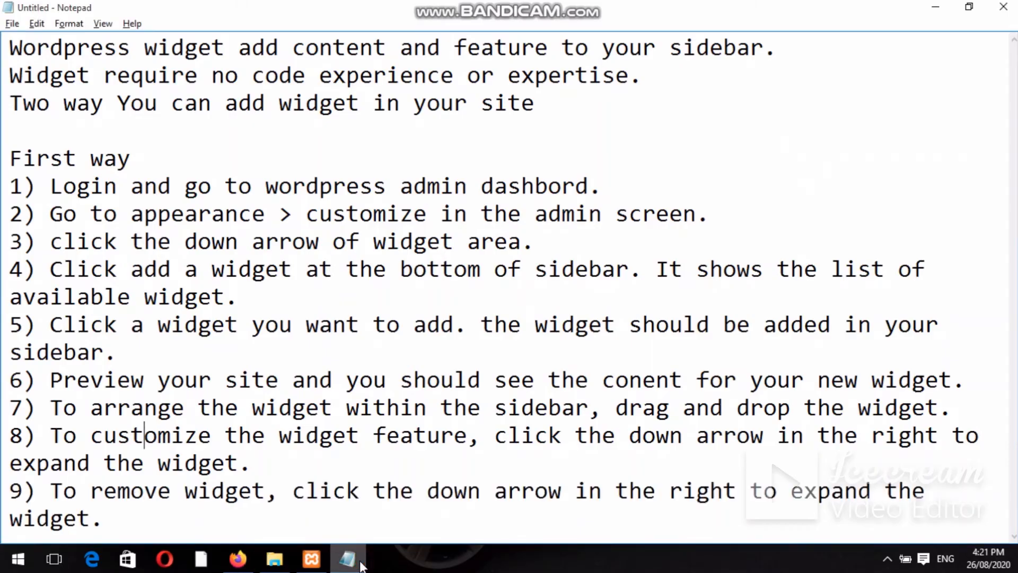
Add a 'Second way' heading with step 1: 'Login wordpress and go to wordpress dashbord'.
left_click(375, 529)
key("Return")
key("Return")
key("Return")
key("Return")
key("Return")
key("Return")
key("Return")
key("Return")
key("Return")
key("Return")
key("Return")
key("Return")
key("Return")
key("Return")
key("Return")
key("Return")
key("Return")
key("Return")
key("Return")
key("Return")
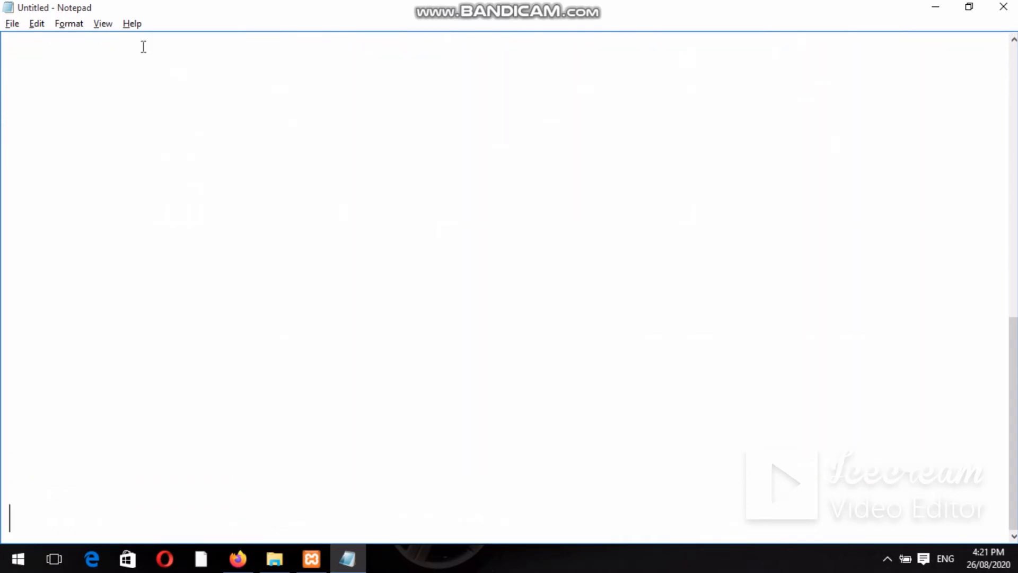
left_click(126, 66)
type("Second way")
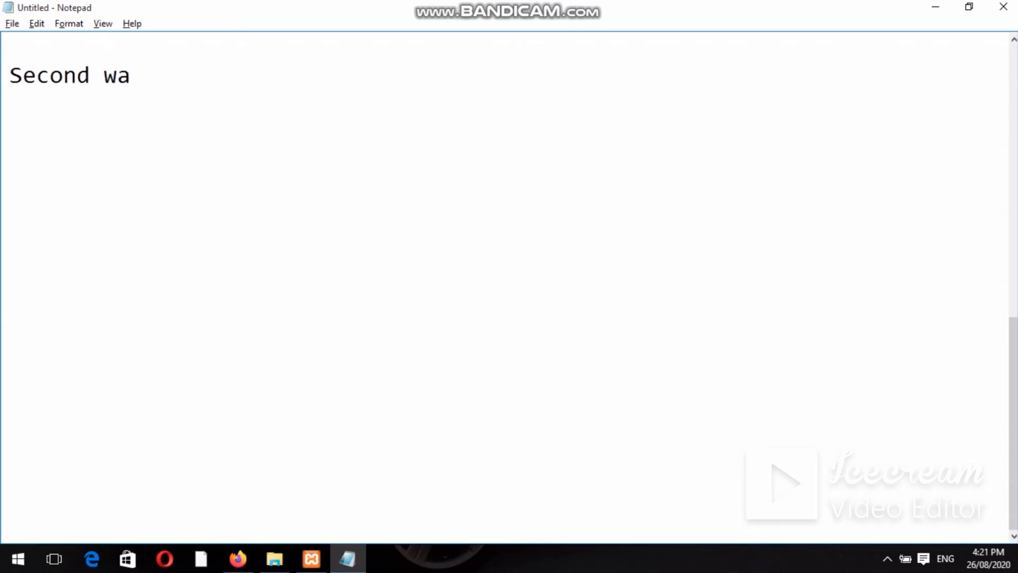
key("Return")
type("1) Login wor")
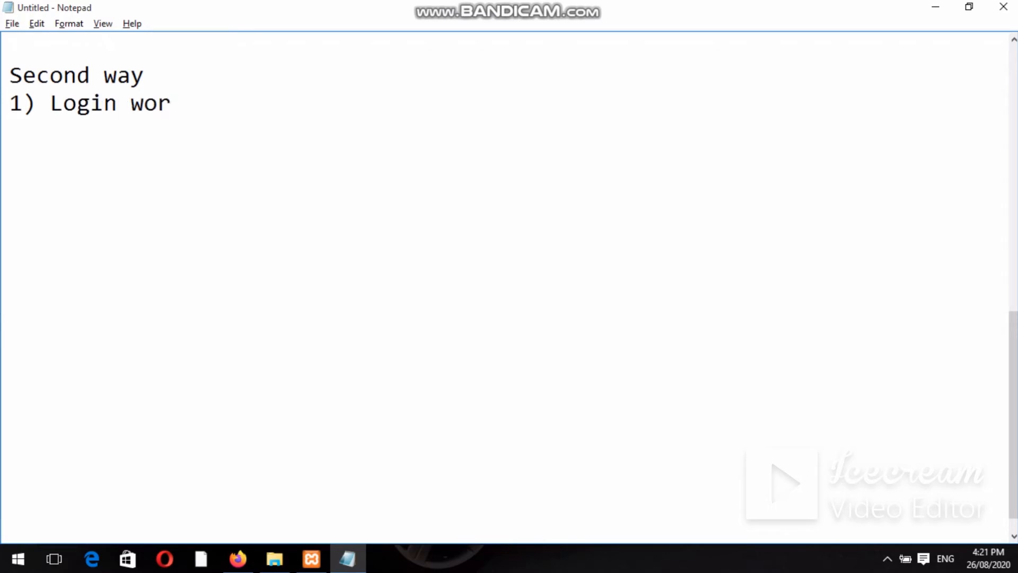
type("dpress a")
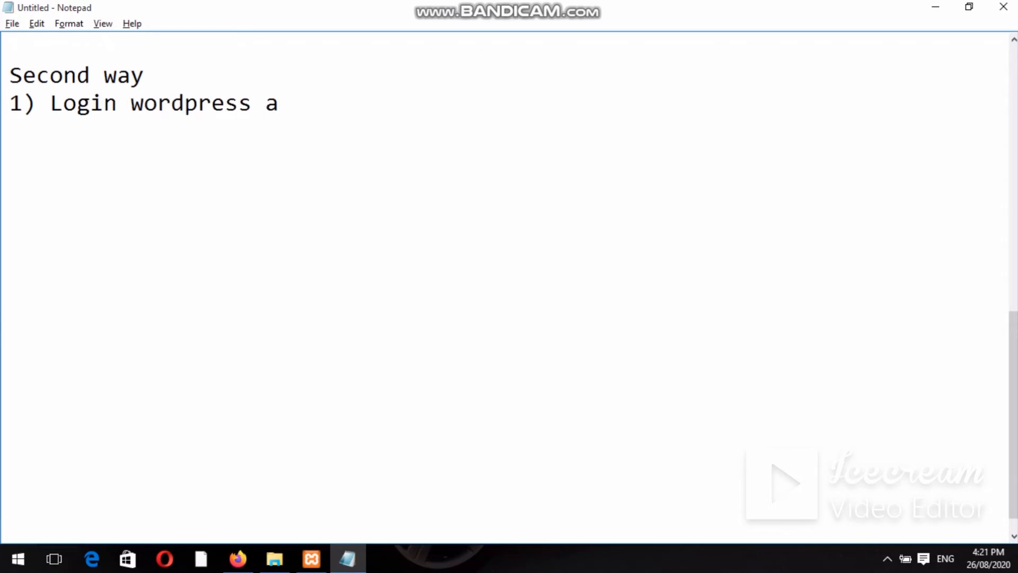
type("nd go to")
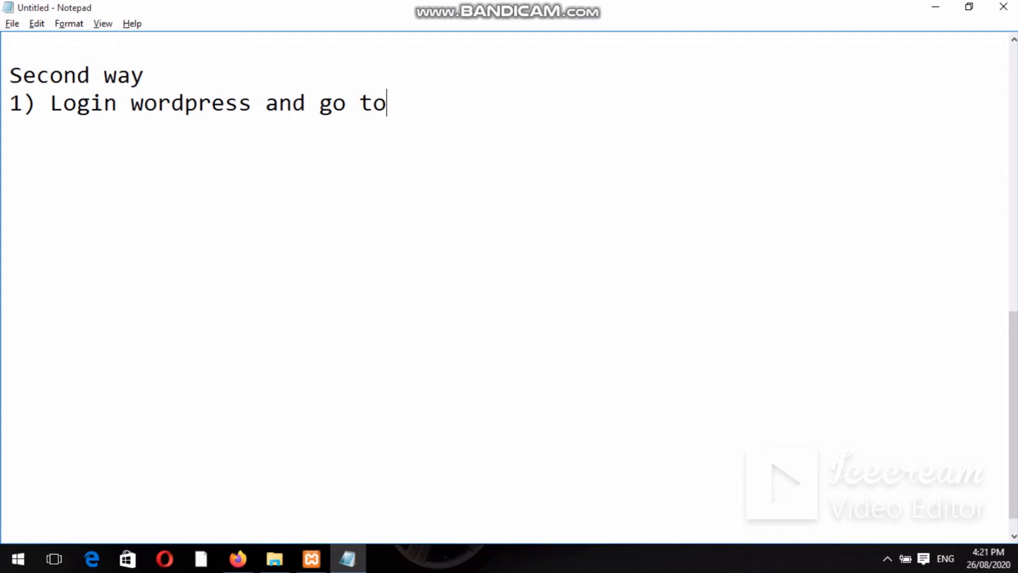
type(" wodr")
key("BackSpace")
key("BackSpace")
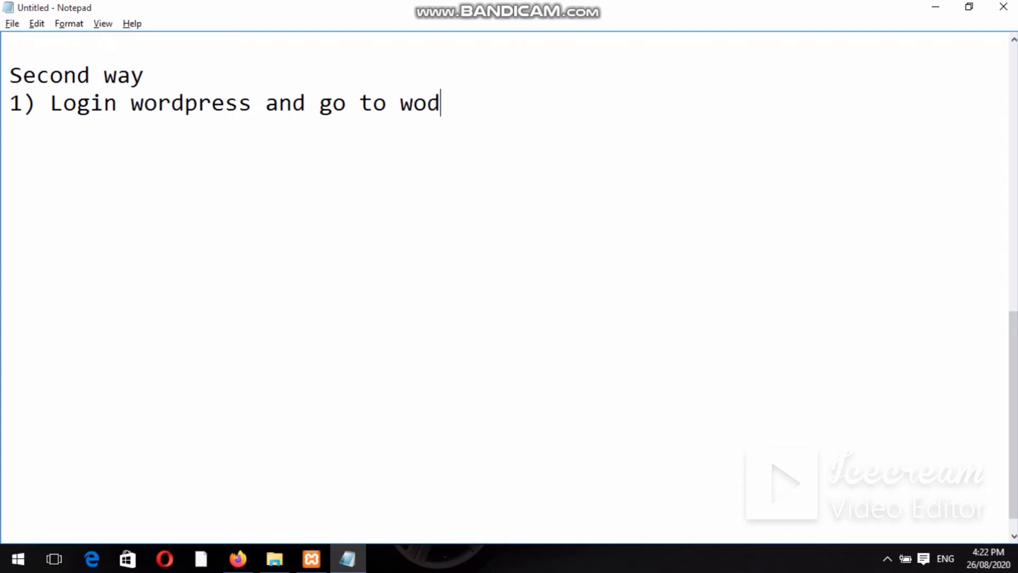
type("rdpres")
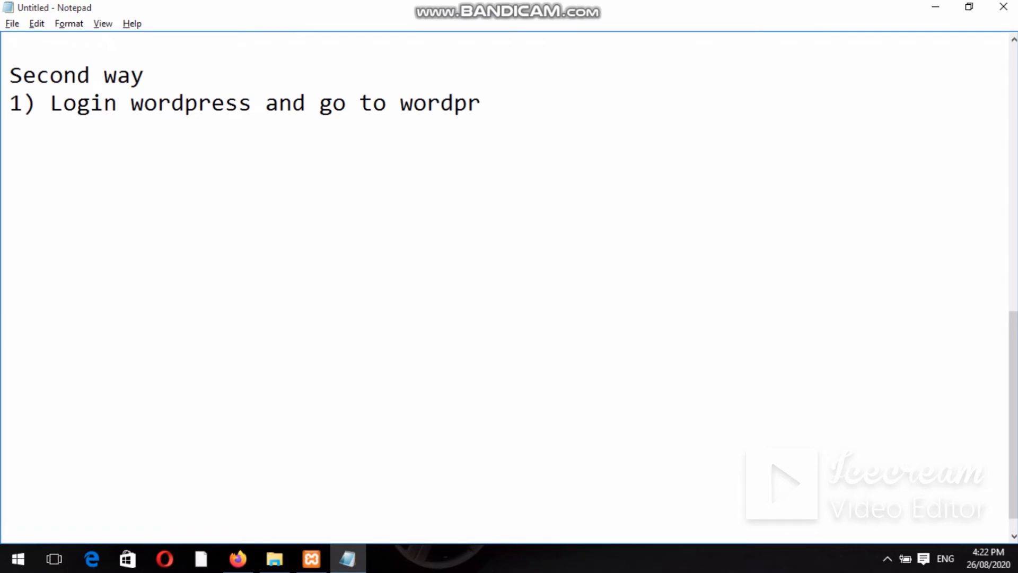
type("s dashbord")
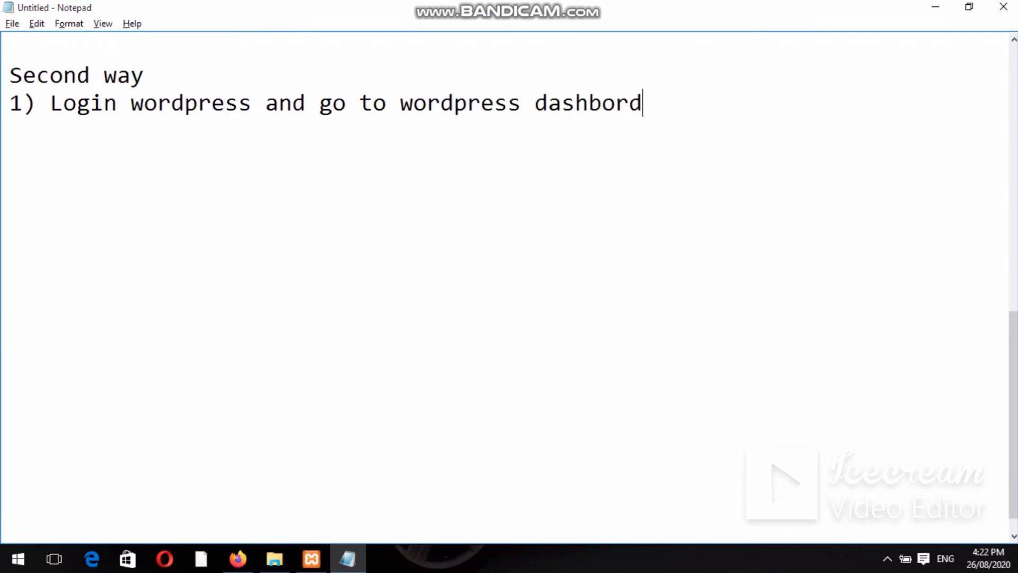
Write step 2: 'Go to Appearance > widget in the dashbord.'.
key("Return")
type("2) Go to")
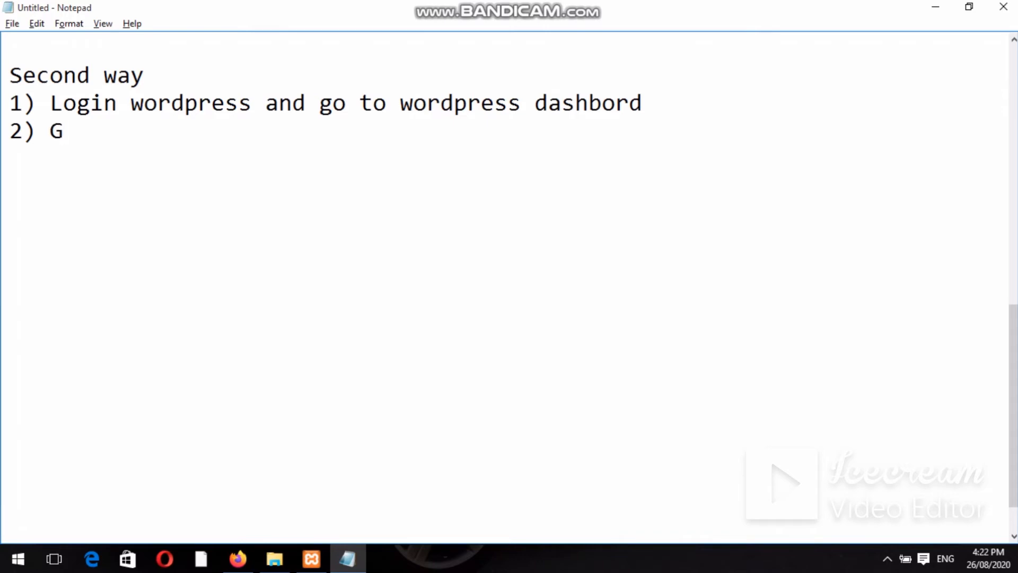
type(" Apper")
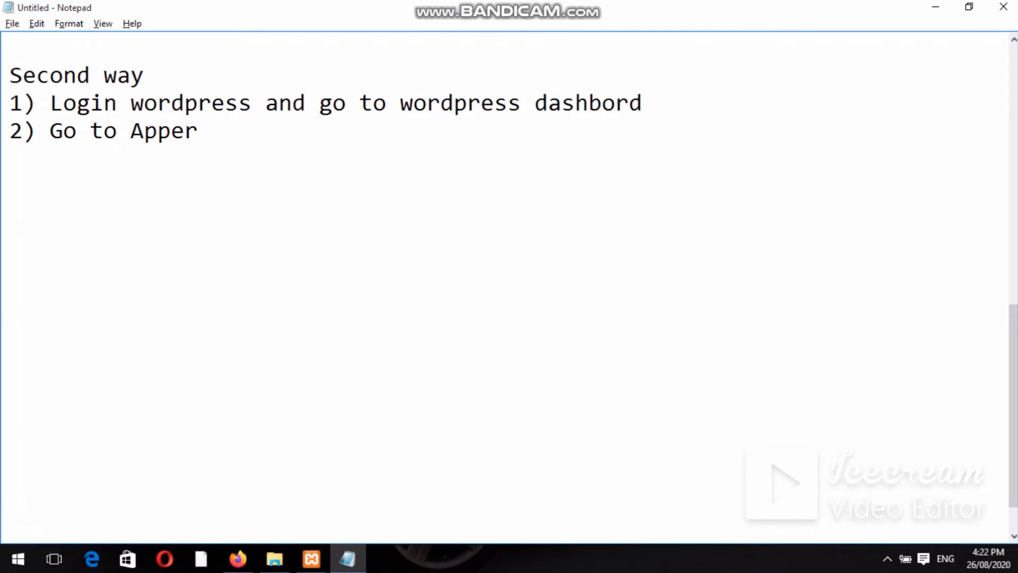
key("BackSpace")
type("arance")
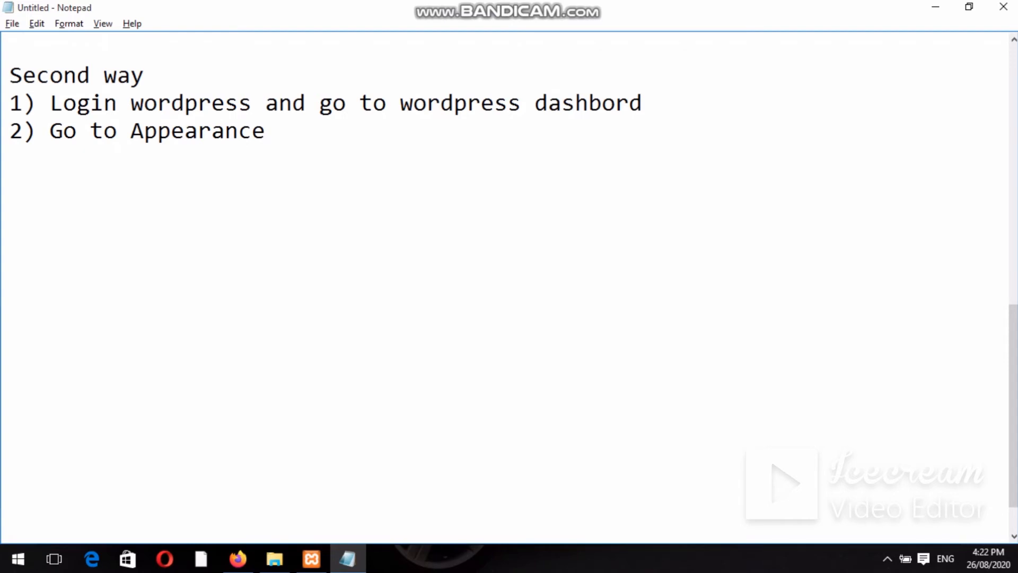
type("  > widget")
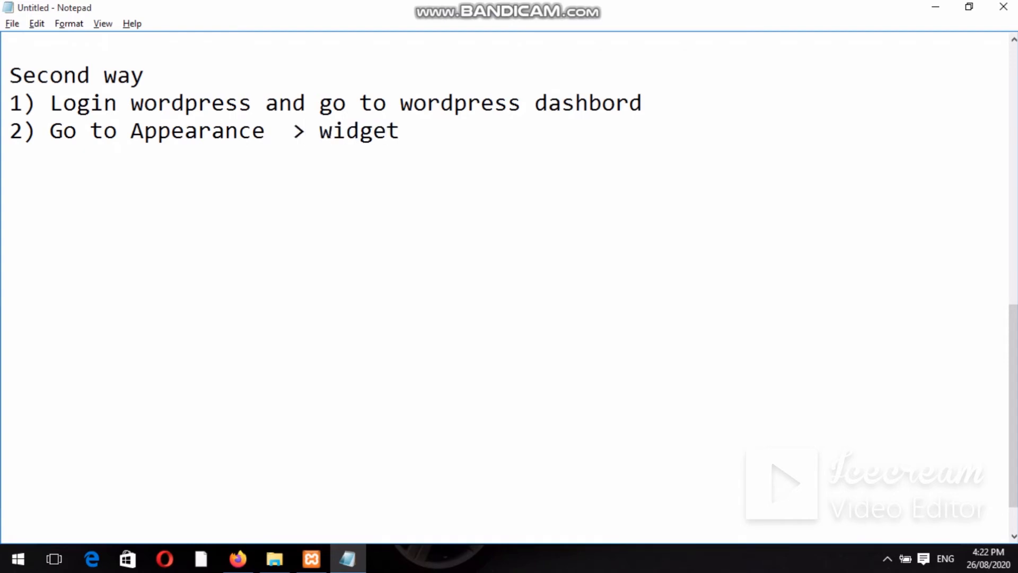
type(" in the a")
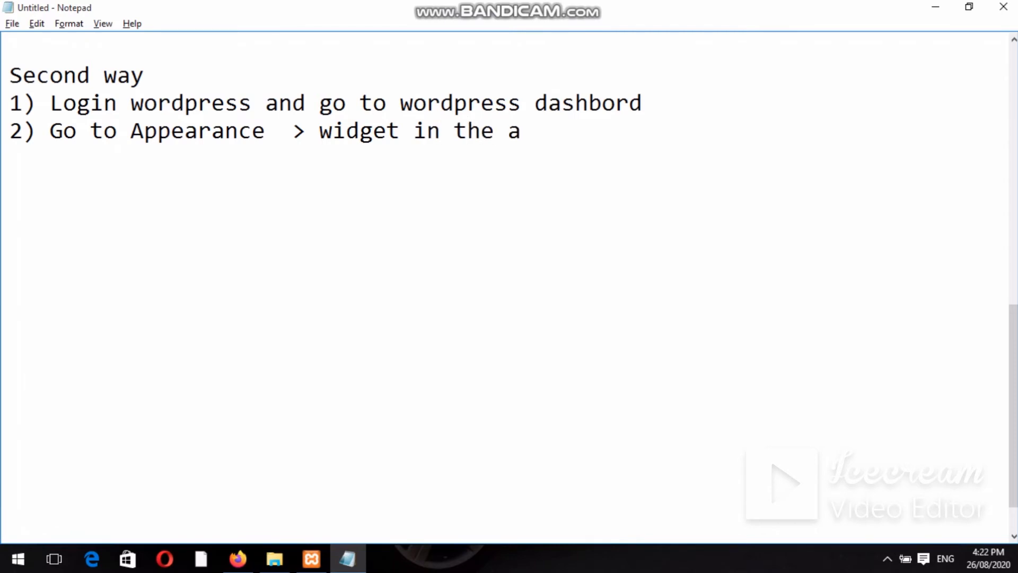
type("d")
key("BackSpace")
key("BackSpace")
type("dashbord")
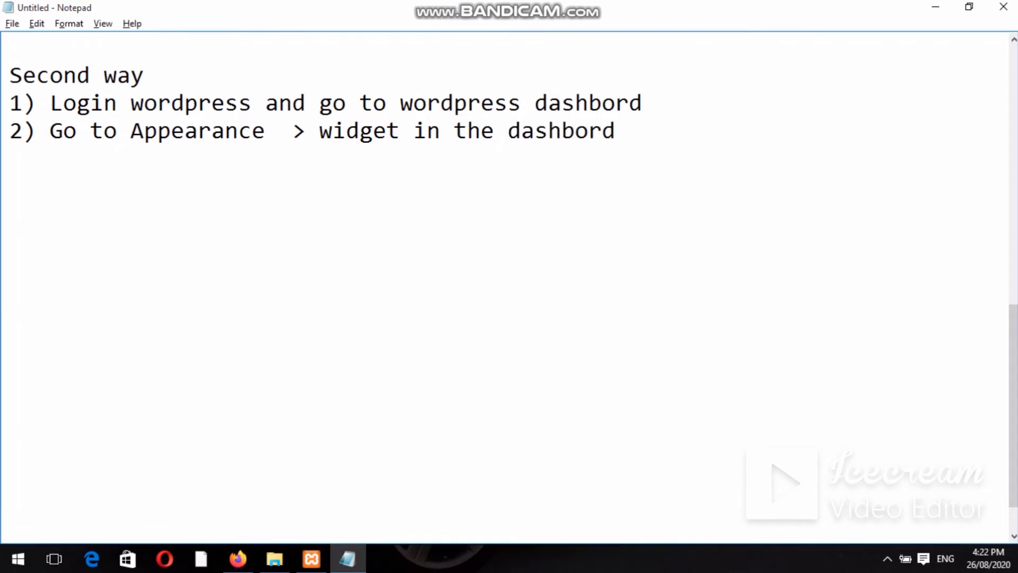
type(".")
Write step 3: 'Choose widget and either drag it into your sidebAR'.
key("Return")
type("3) Choose wi")
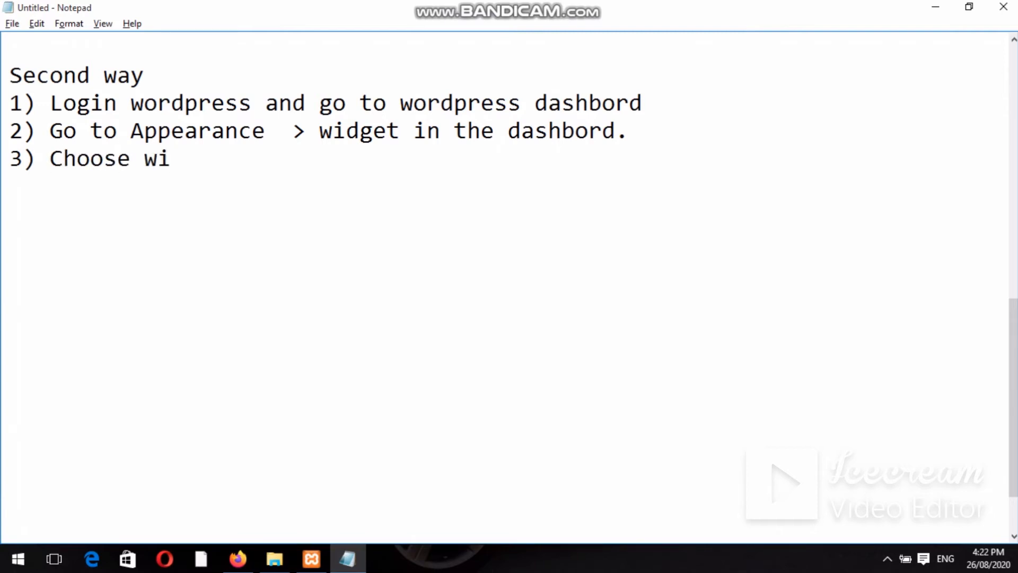
type("det")
key("BackSpace")
key("BackSpace")
type("get")
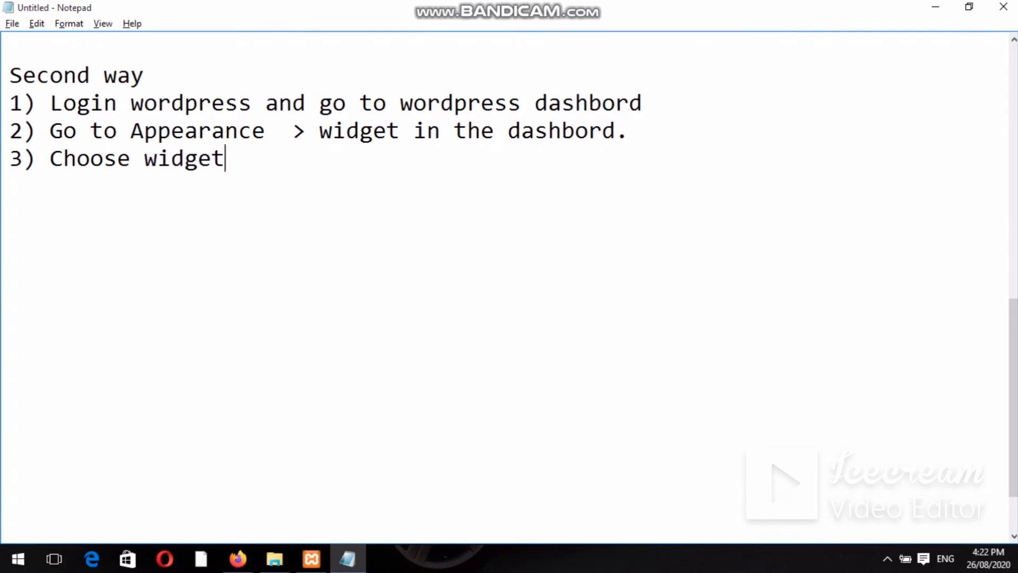
type(" and eitthe")
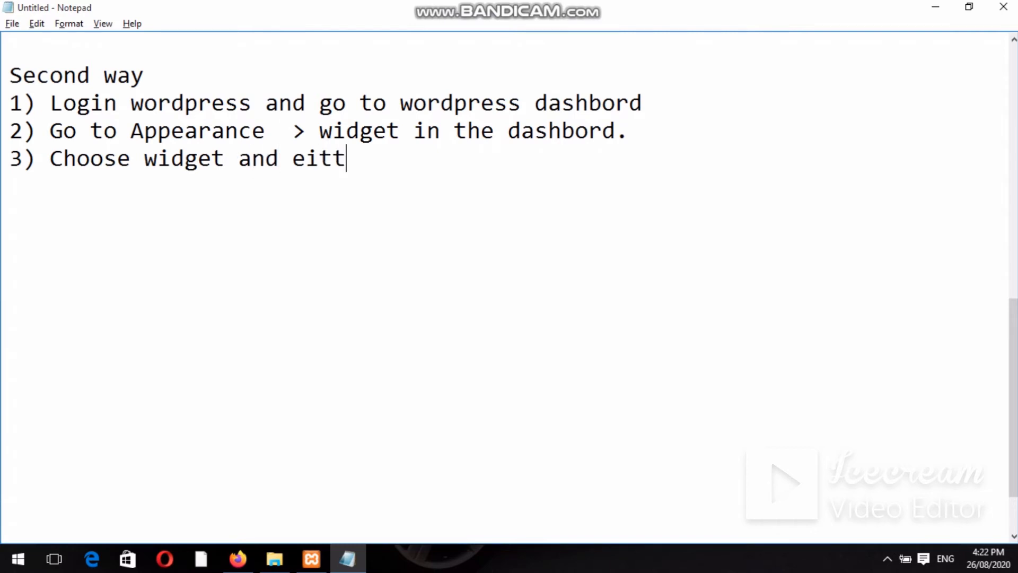
key("BackSpace")
key("BackSpace")
key("BackSpace")
type("her dra")
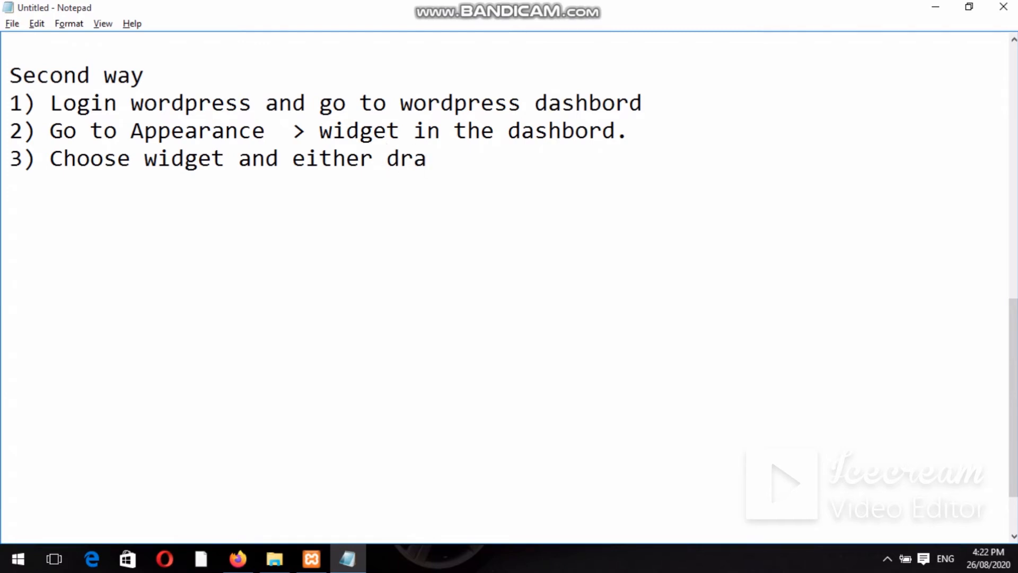
type("g it intpo")
key("BackSpace")
key("BackSpace")
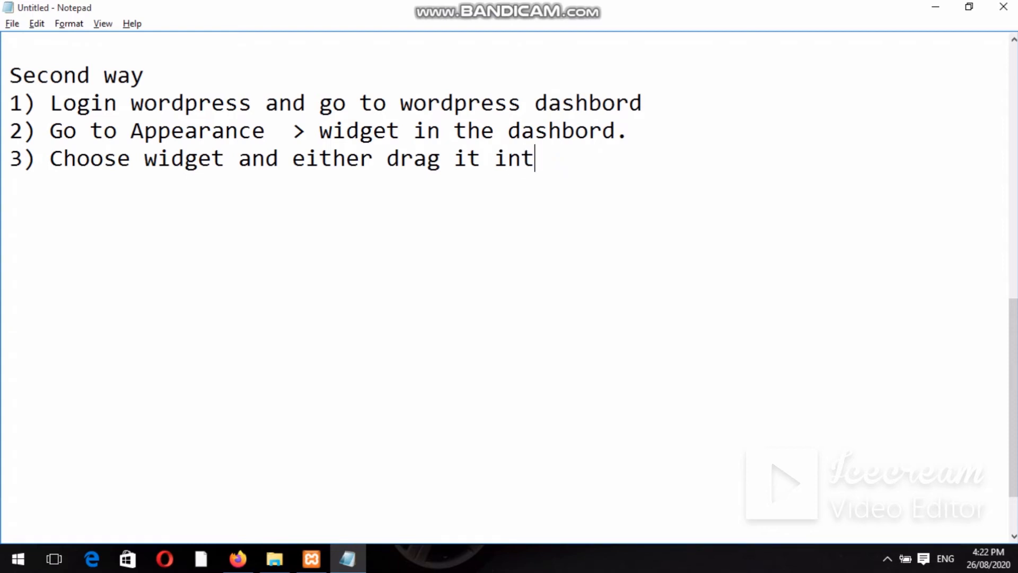
type("o you")
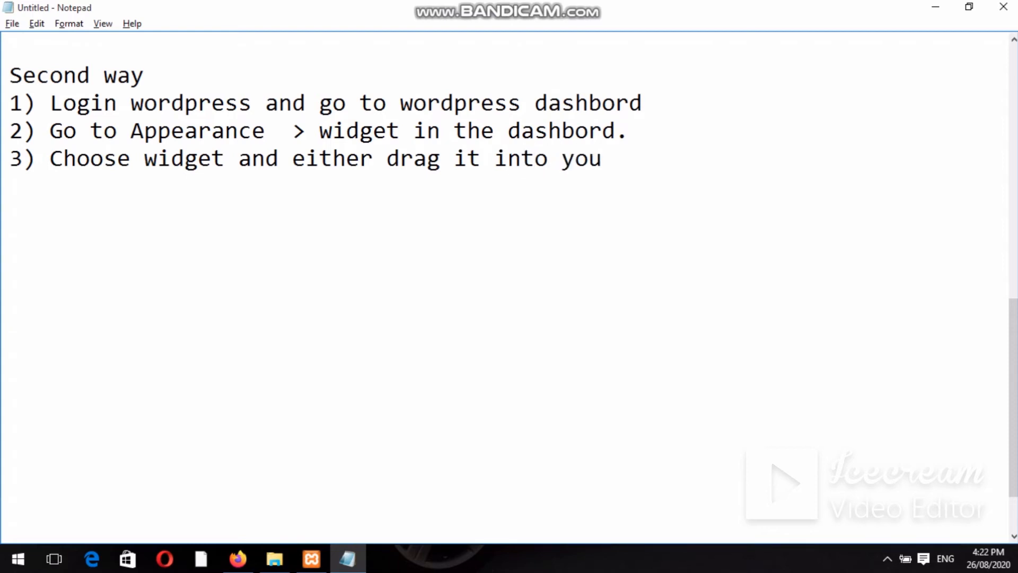
type("r side")
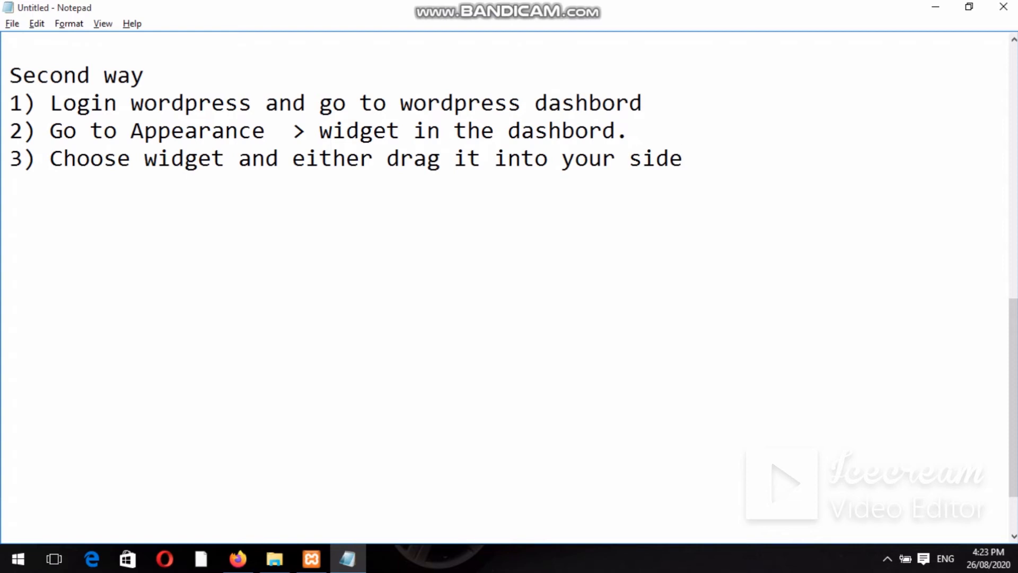
type("bAR.")
Back on the WordPress Widgets page, enable accessibility mode.
key("alt+Tab")
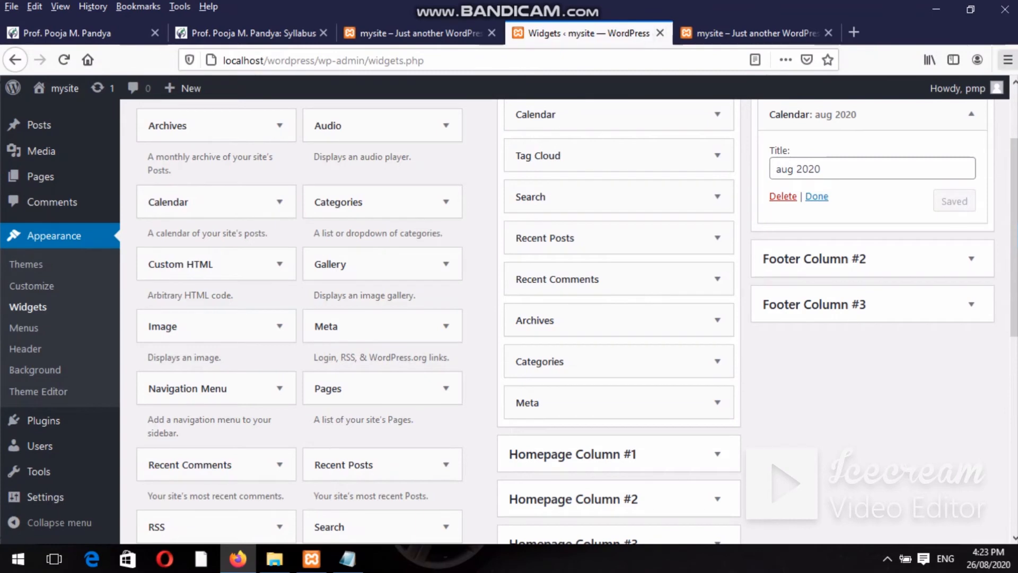
scroll(1015, 106, "up", 2)
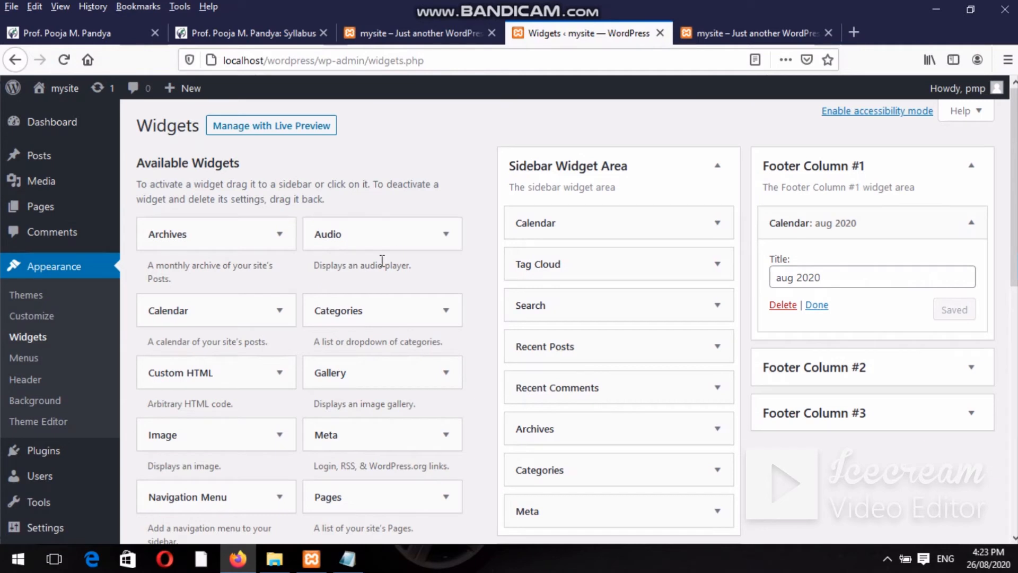
left_click(868, 113)
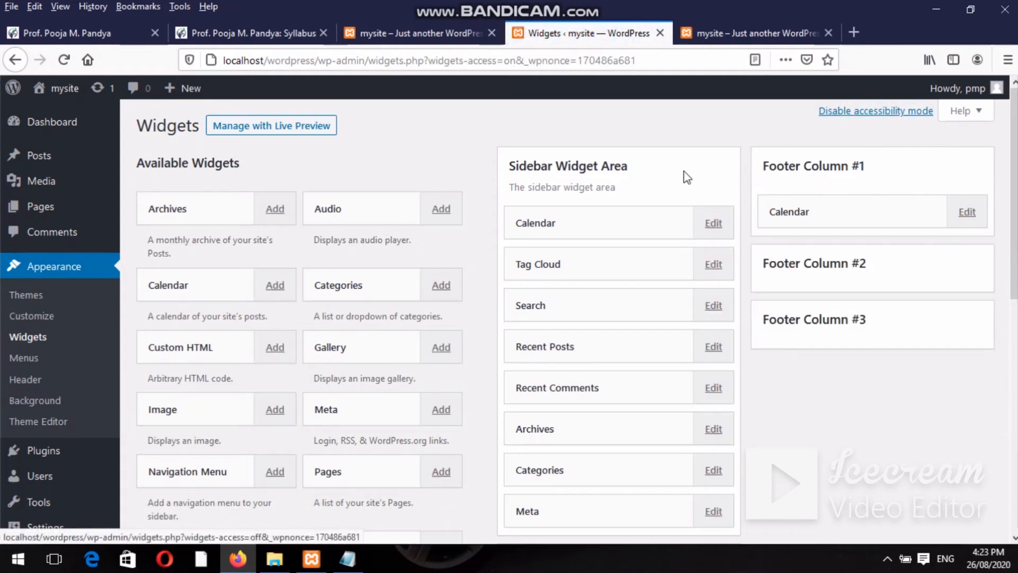
Add an Archives widget at position 2 in the Sidebar Widget Area and save it.
left_click(254, 202)
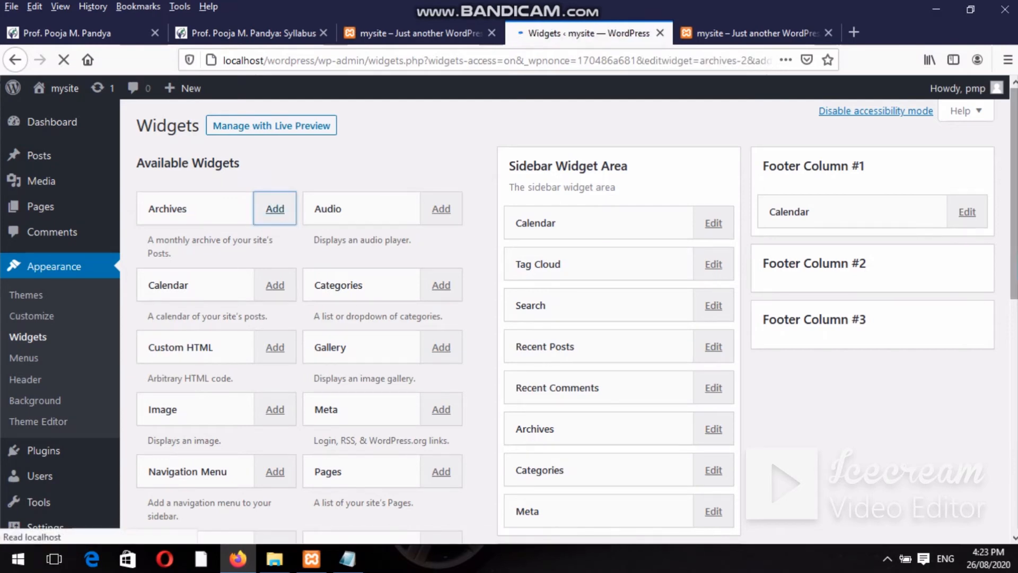
key("ctrl+a")
scroll(904, 252, "down", 1)
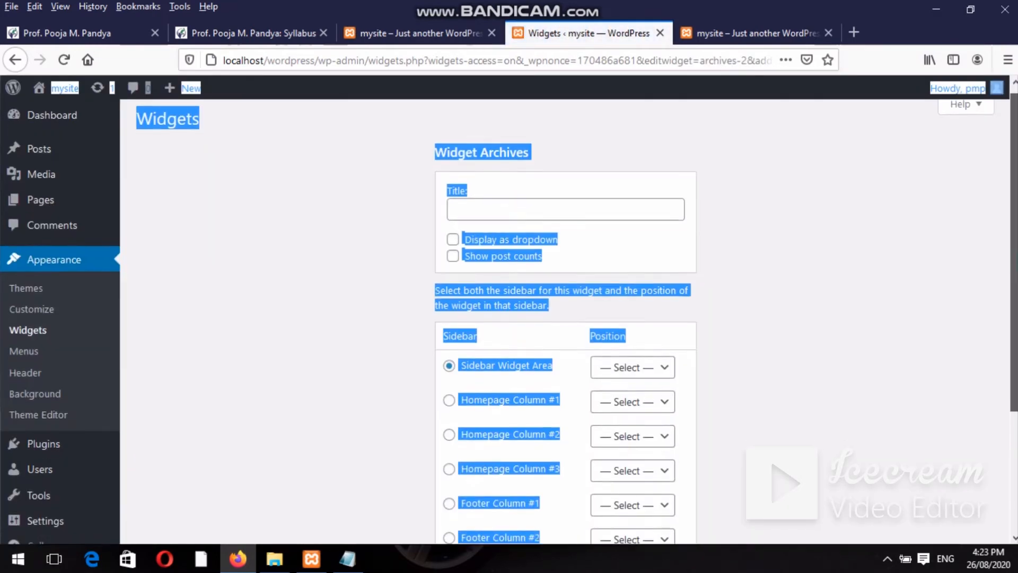
left_click(666, 291)
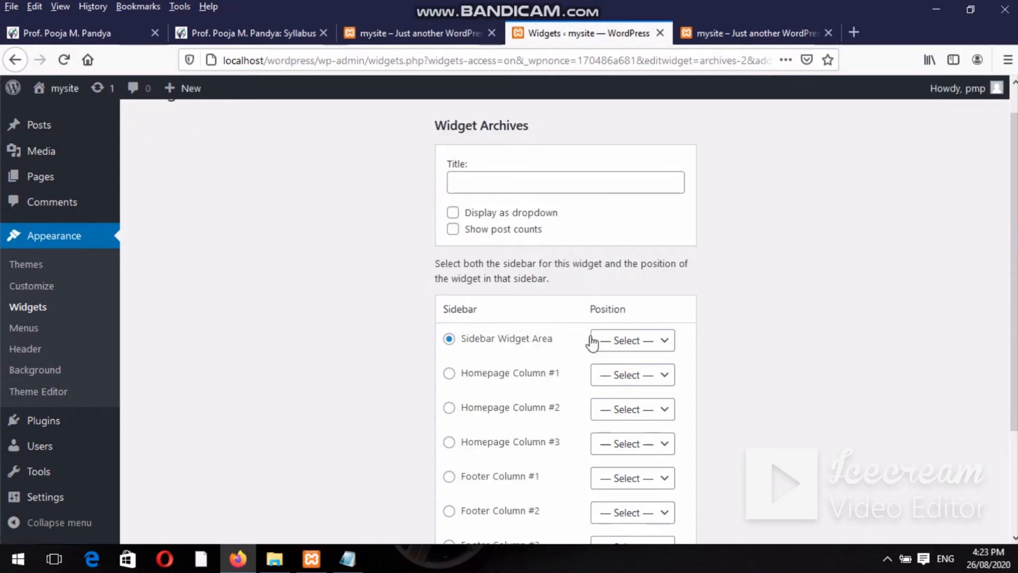
left_click(618, 342)
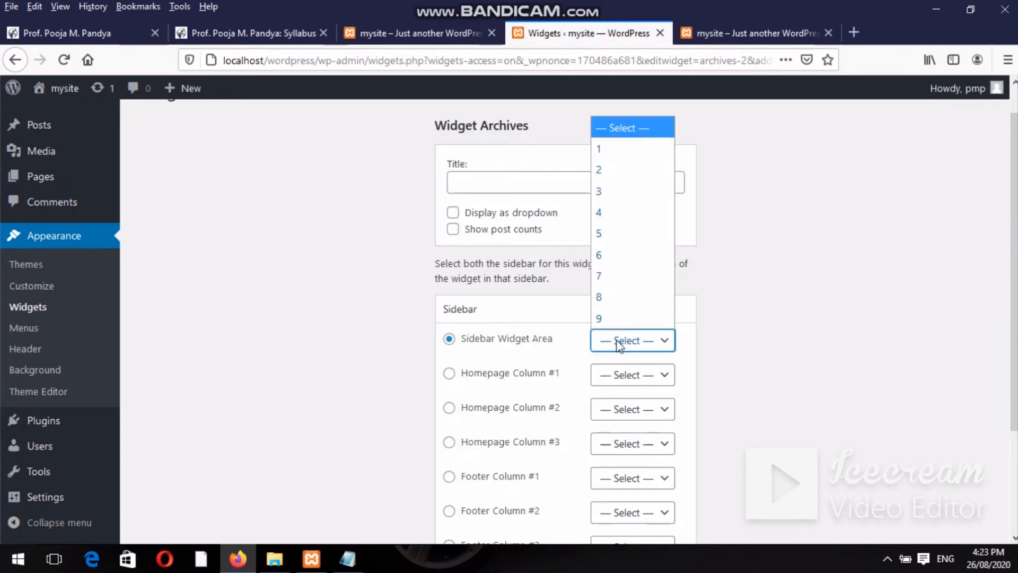
left_click(606, 168)
scroll(565, 318, "down", 4)
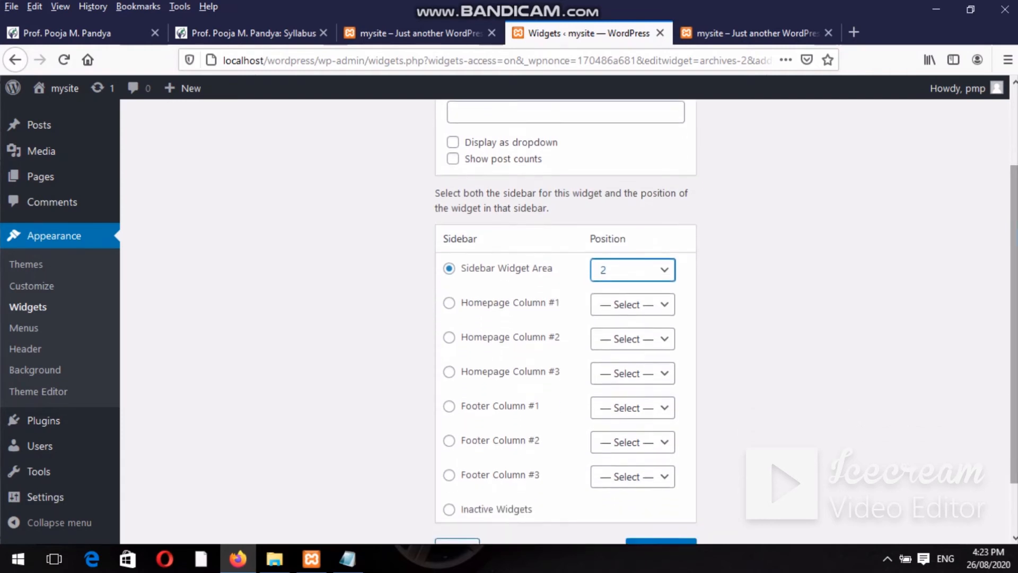
left_click(663, 494)
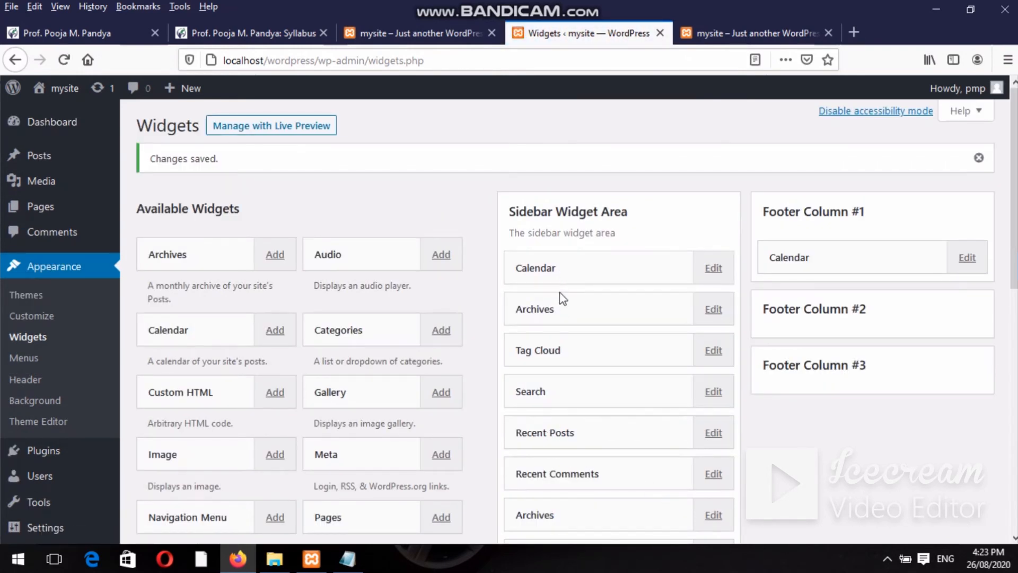
left_click(710, 317)
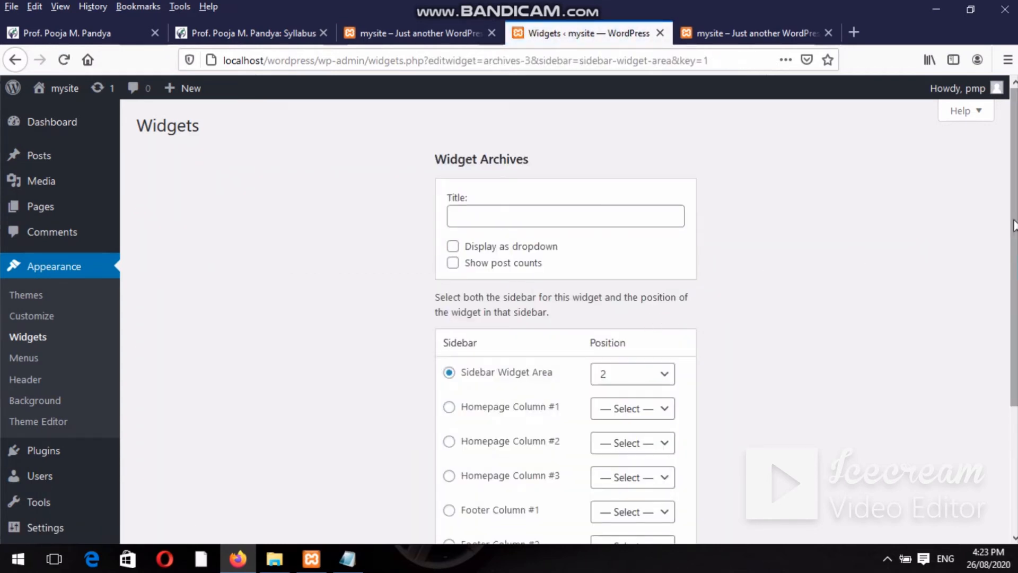
Delete the extra Archives widget from the sidebar and turn accessibility mode back off.
left_click_drag(1015, 226, 1015, 355)
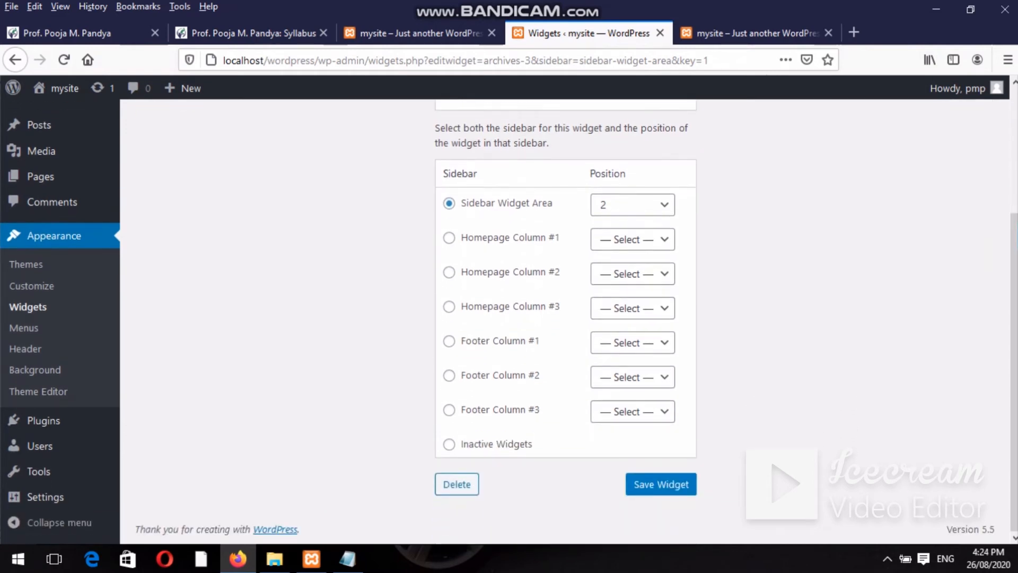
left_click(458, 483)
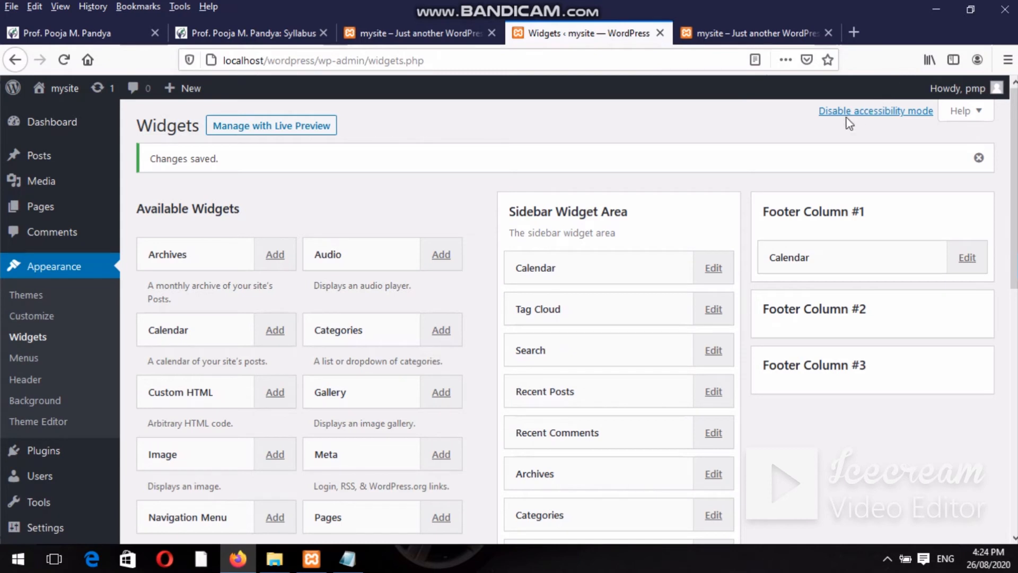
left_click(883, 111)
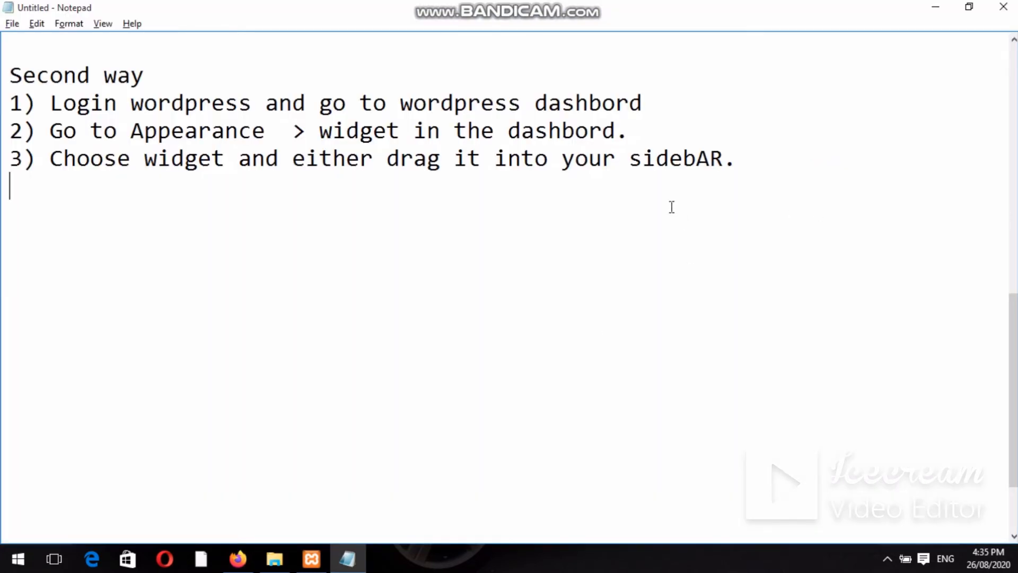
Write step 4: 'Preview the site. You should find that the "default" sidebar element are now gone'.
left_click(766, 159)
type("4) Pr")
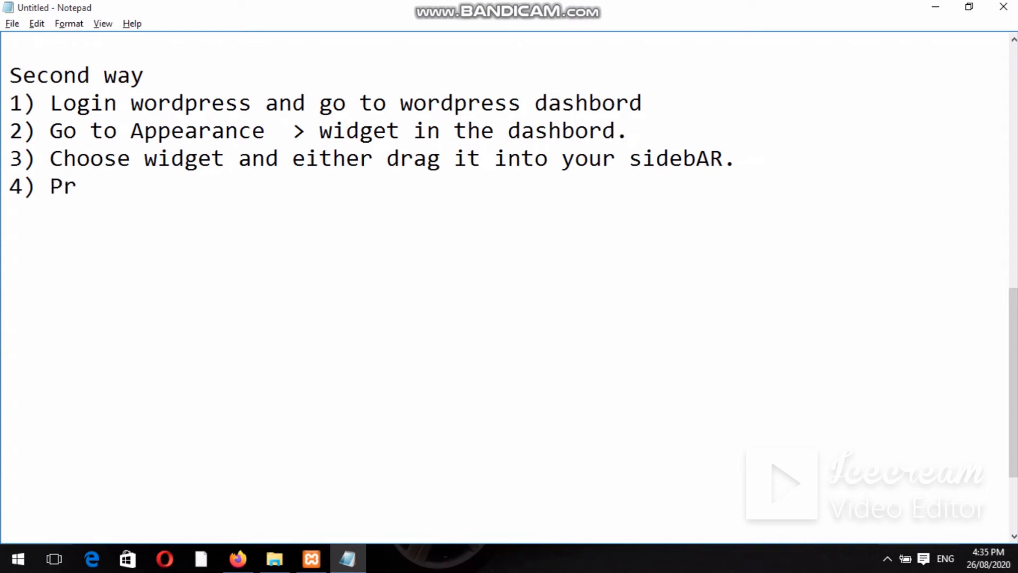
type("eview")
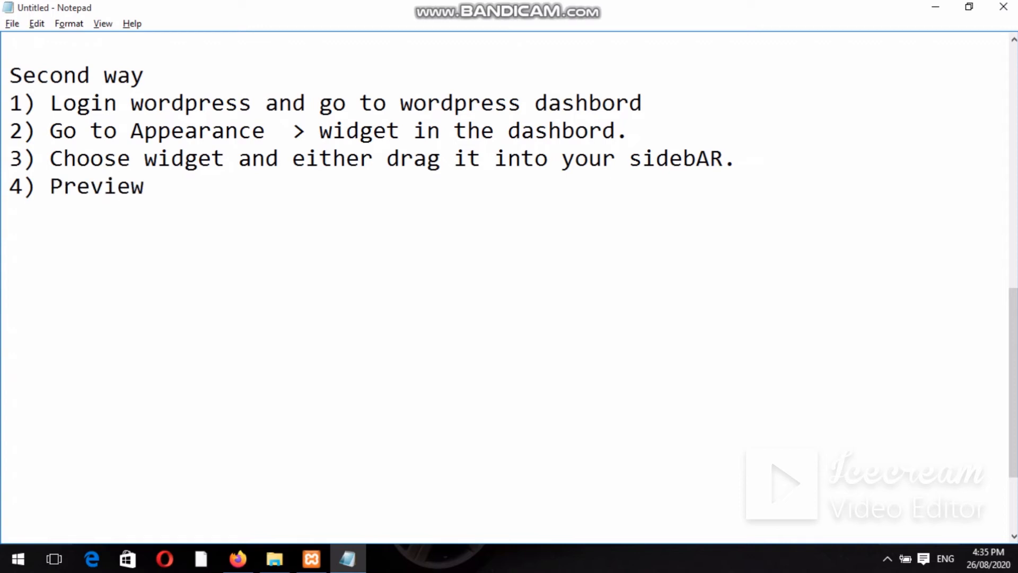
type(" the")
type("sid")
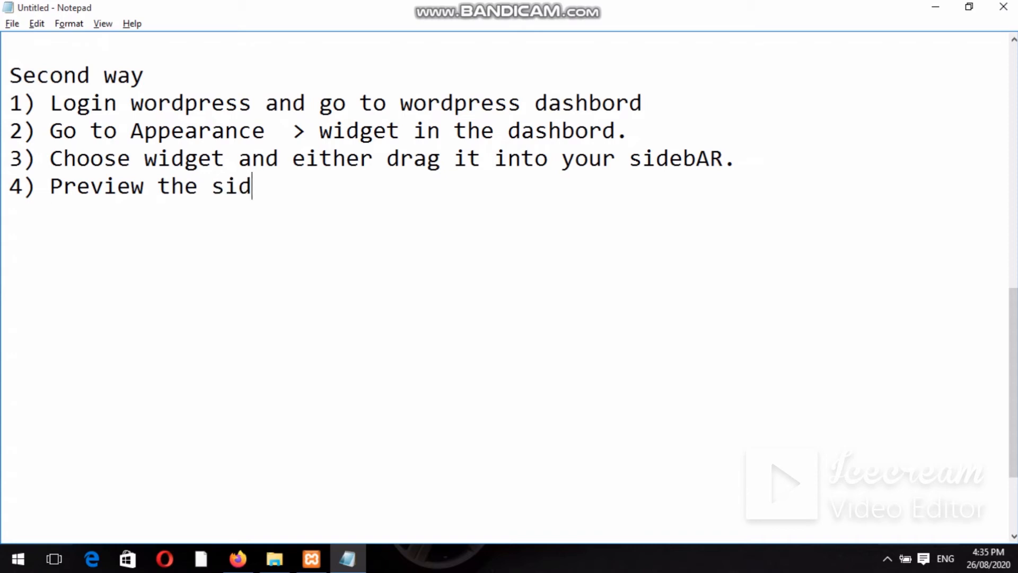
key("BackSpace")
type("te")
type("T")
key("BackSpace")
type("You s")
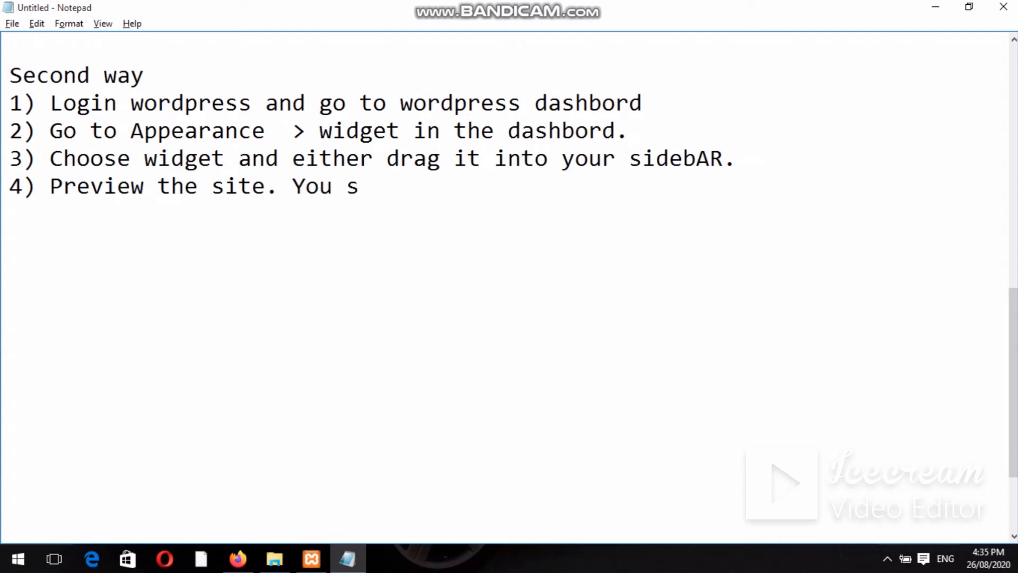
type("hould fi")
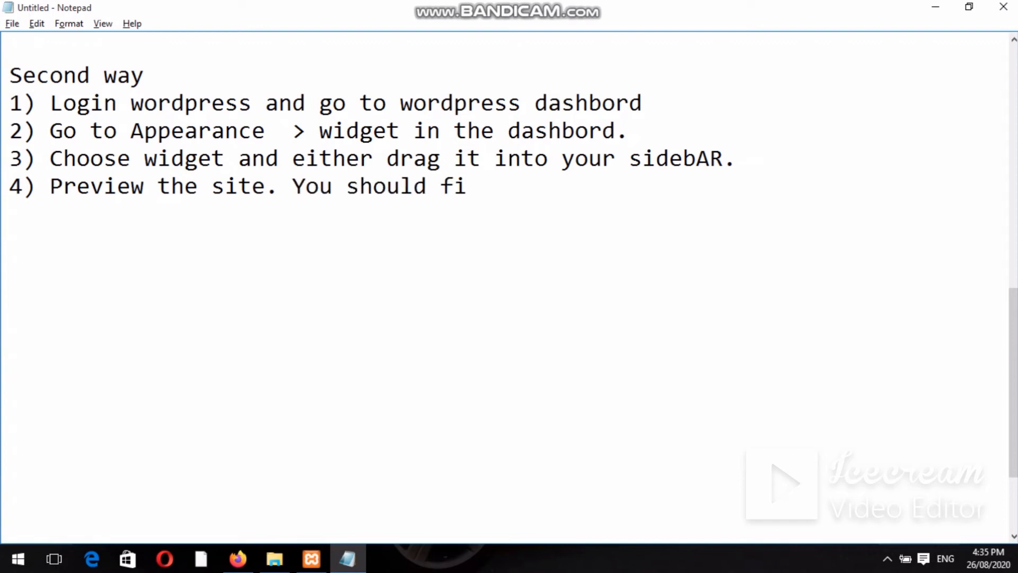
type("nd tha")
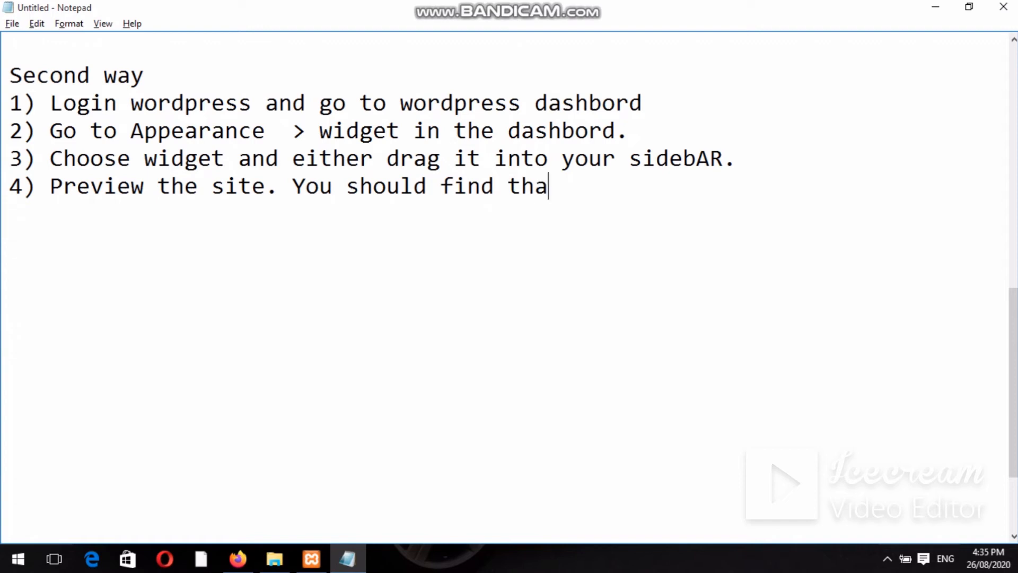
type("t the :")
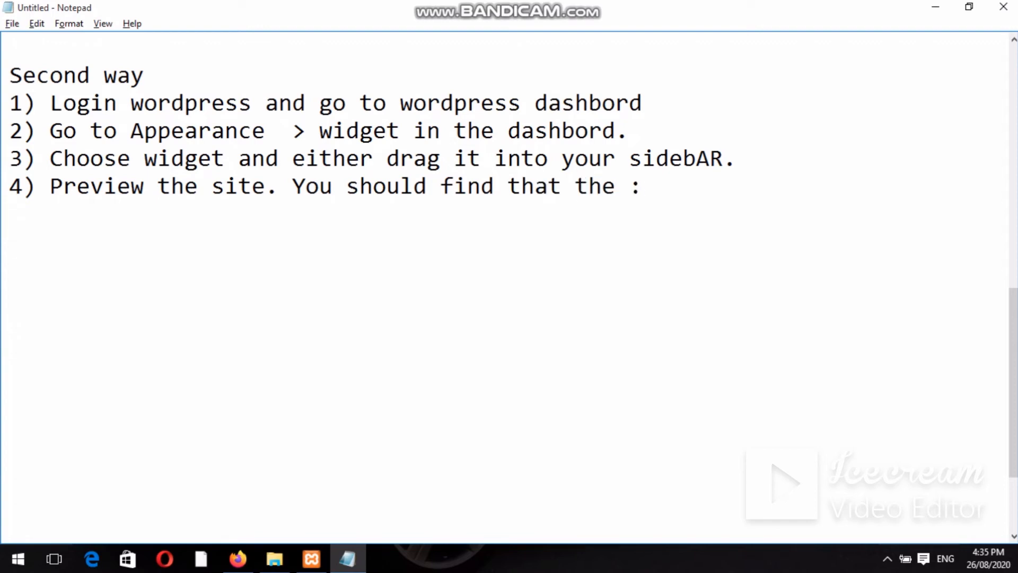
key("BackSpace")
type("\"default")
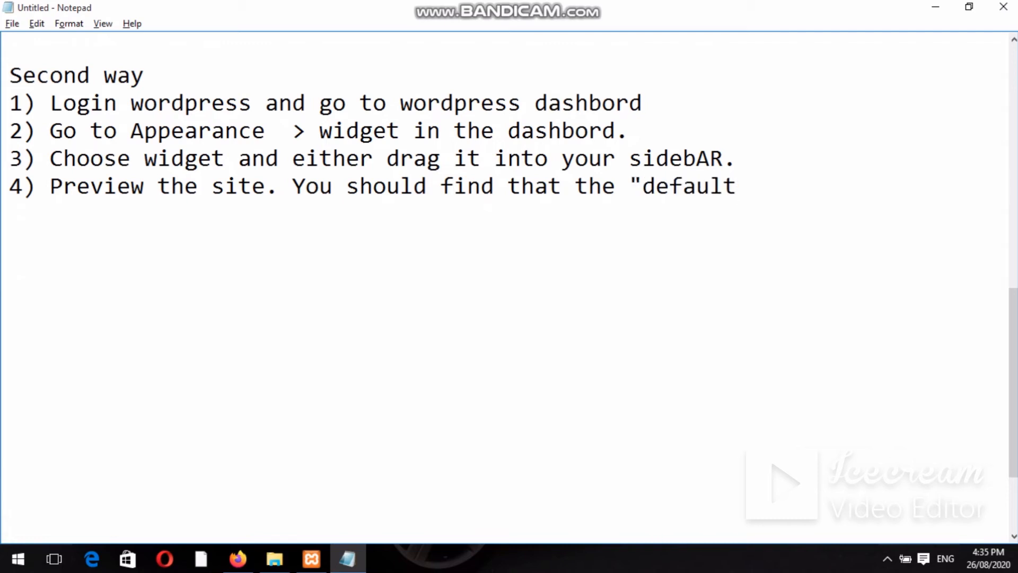
type("\"")
type(" sidebar")
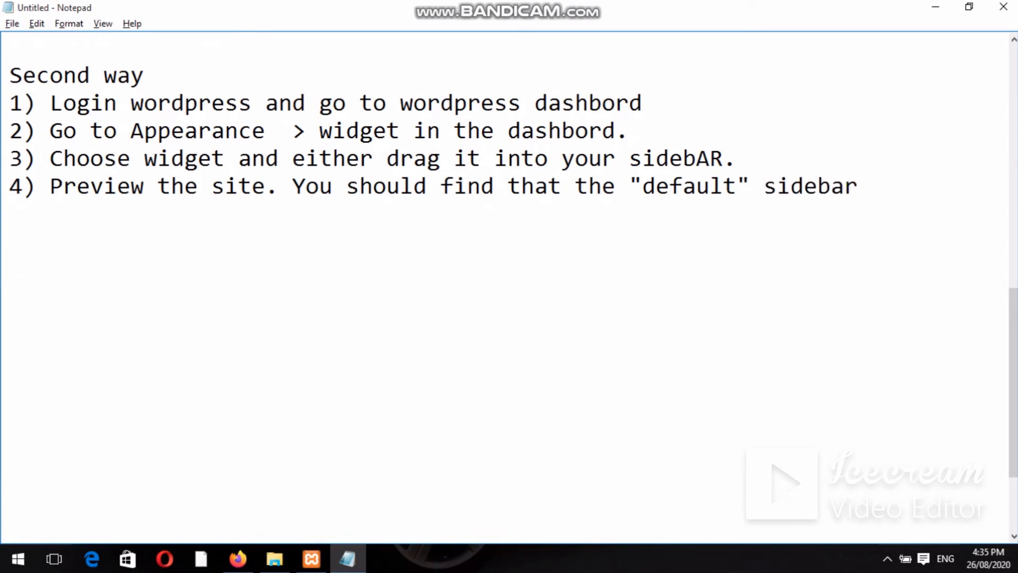
type(" element")
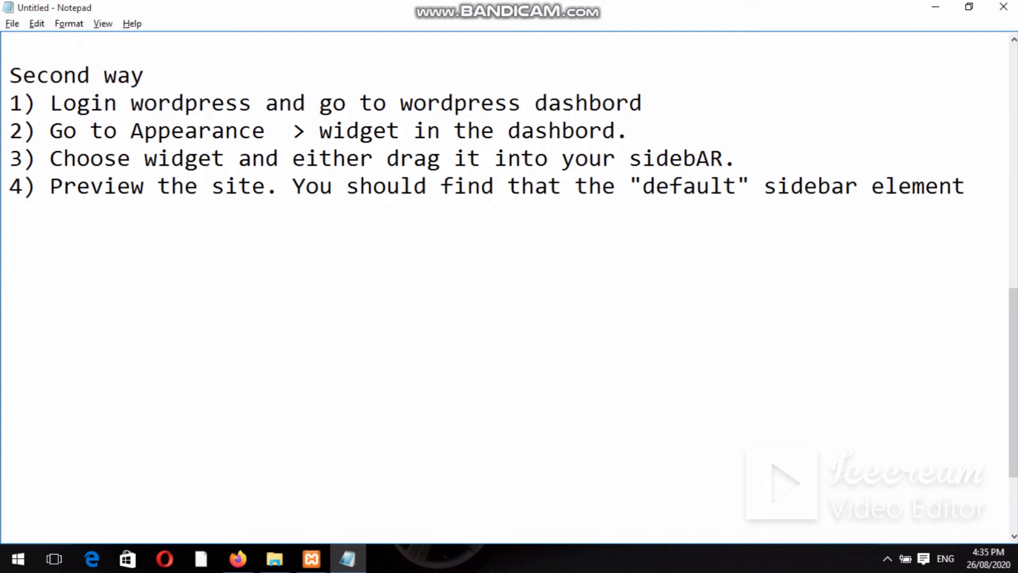
type(" are now")
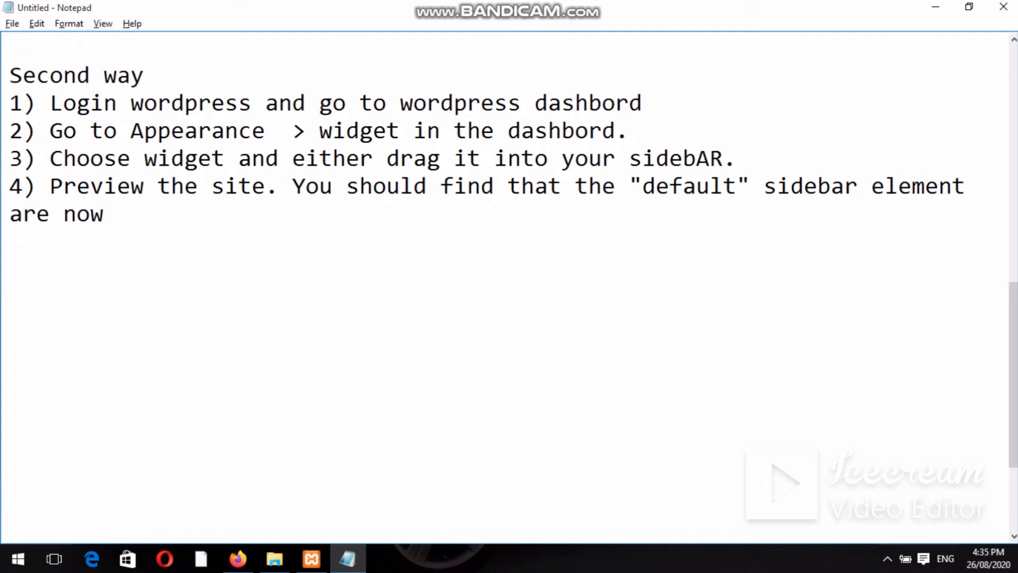
type(" gone")
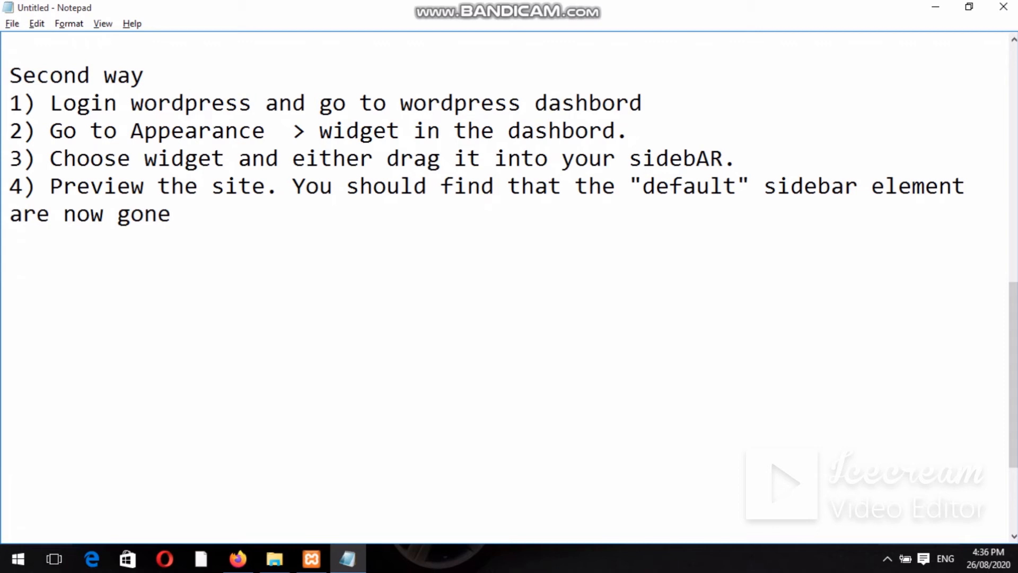
Write step 5: 'To arrang the widget within the sidebar or widget ara, click and drag it into place'.
key("Return")
type("5) To ")
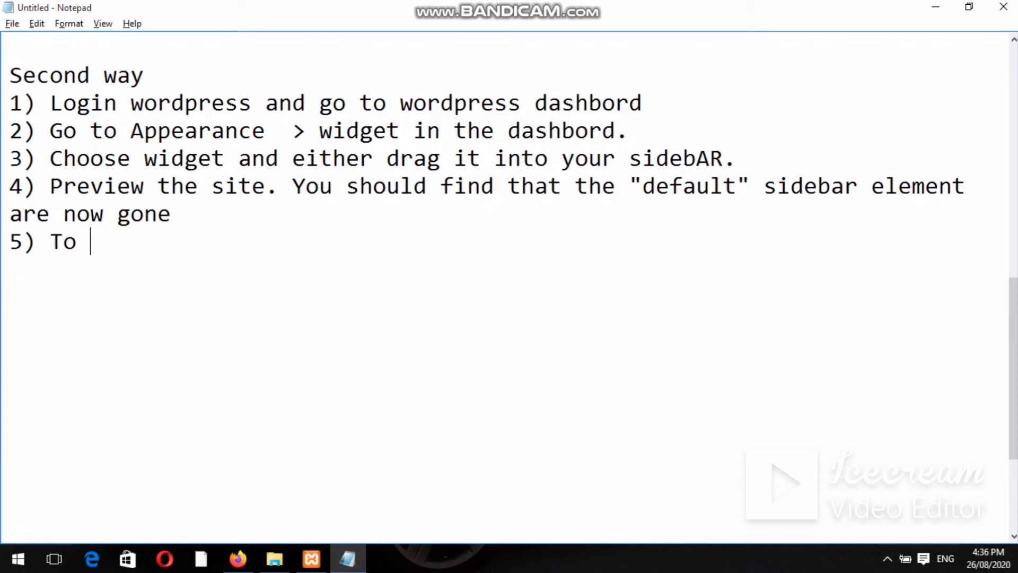
type("arrang")
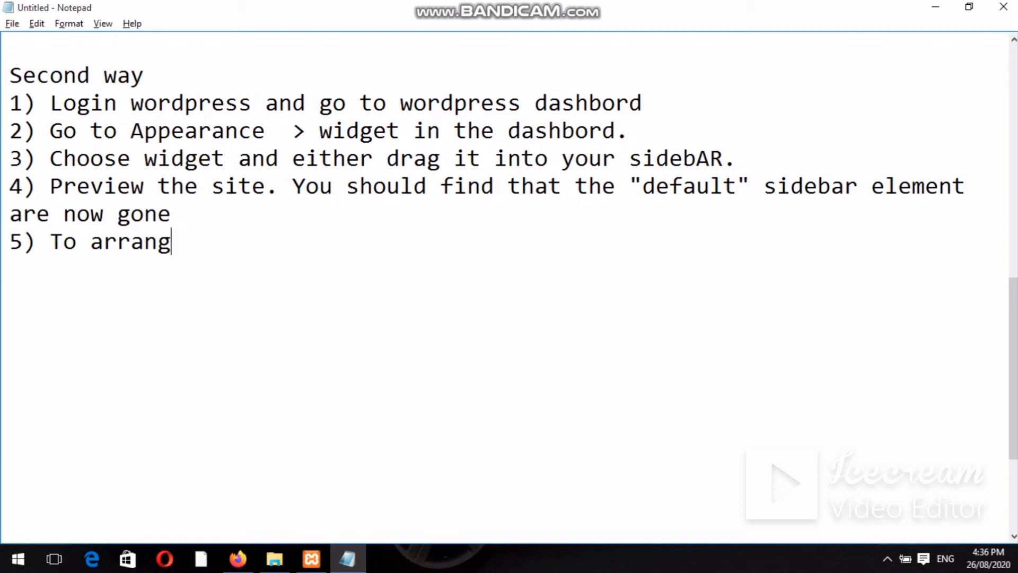
type("the w")
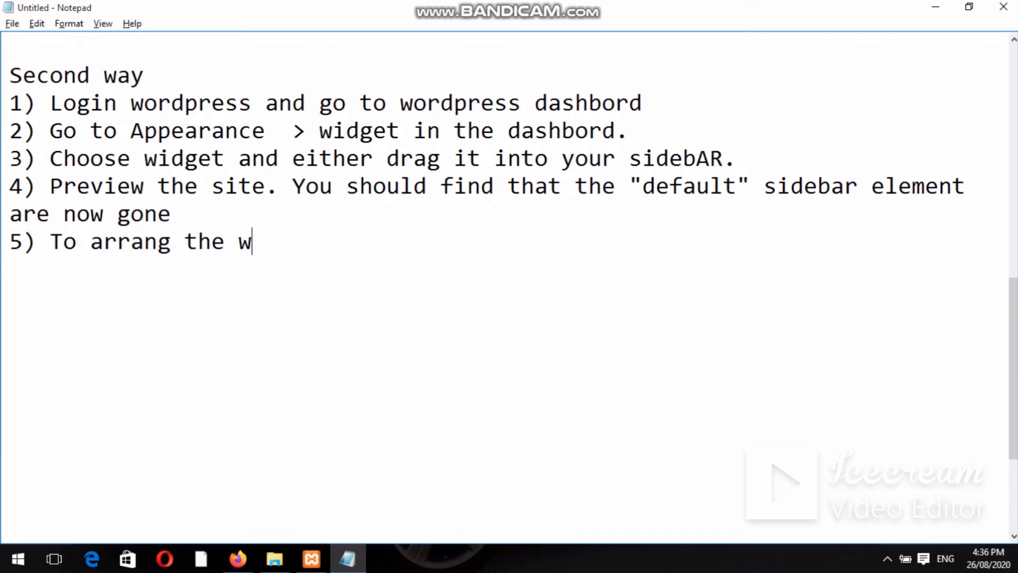
type("idget")
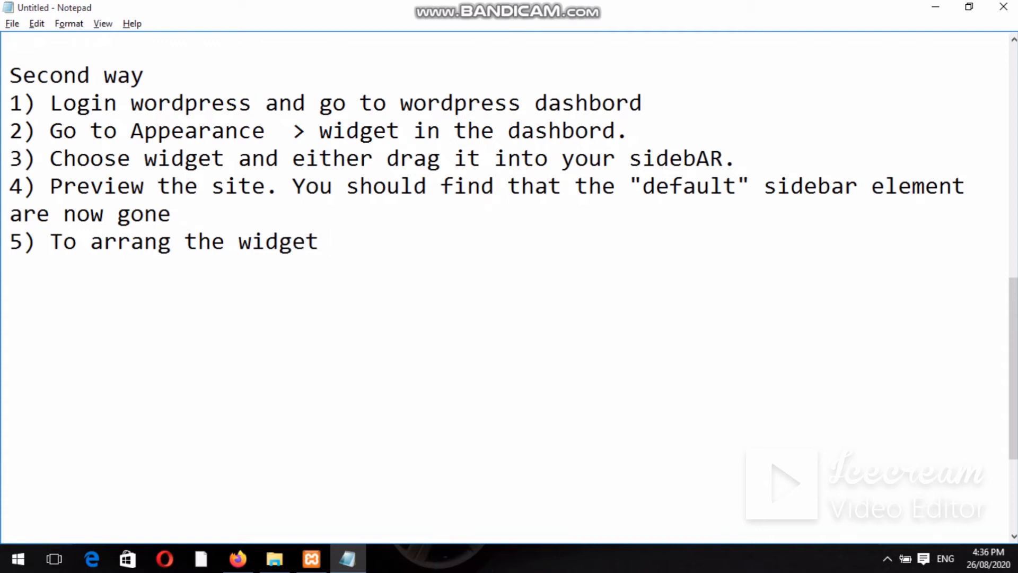
type(" within th")
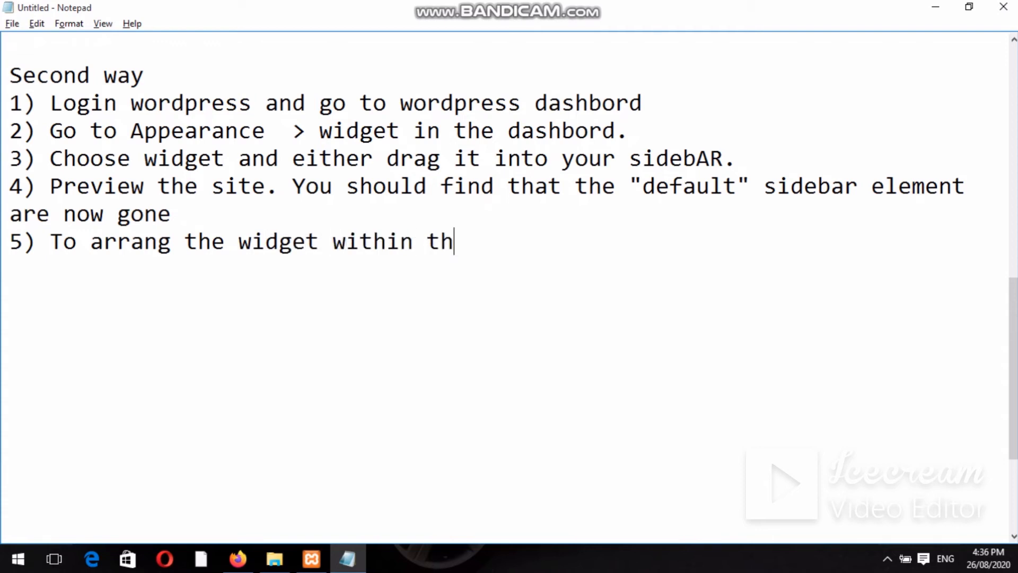
type("e sidebar")
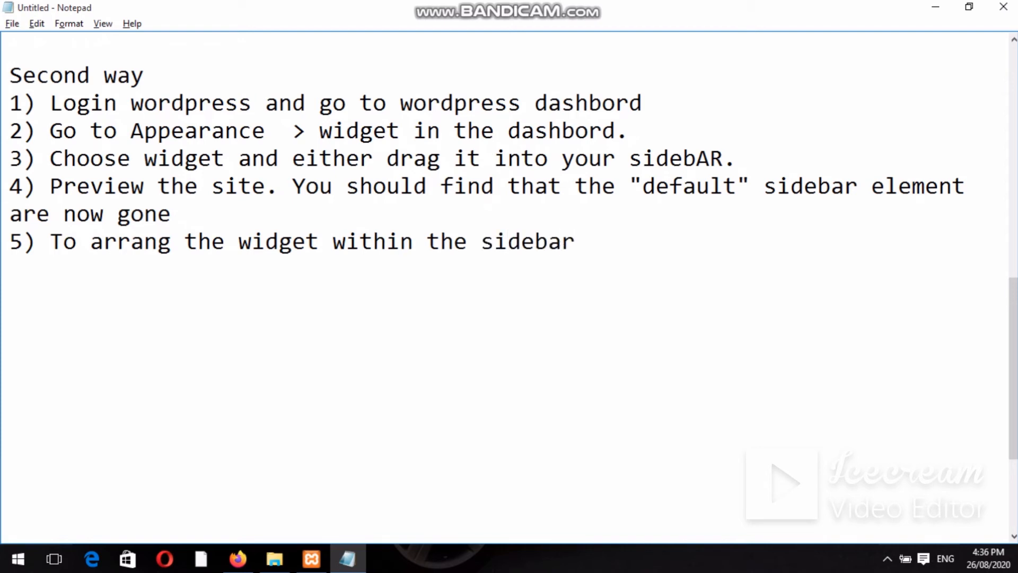
type(" or widget ara")
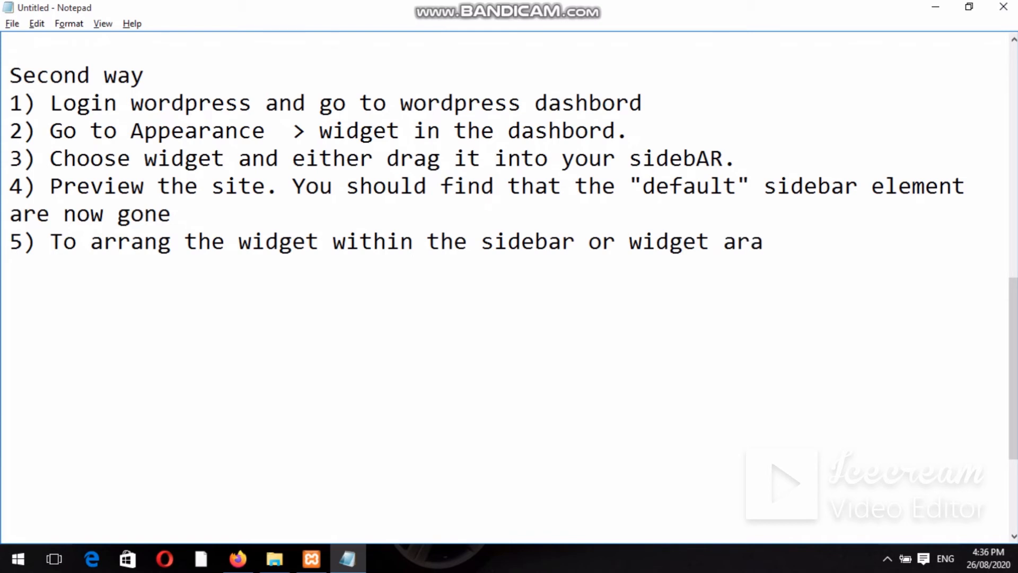
type(", click")
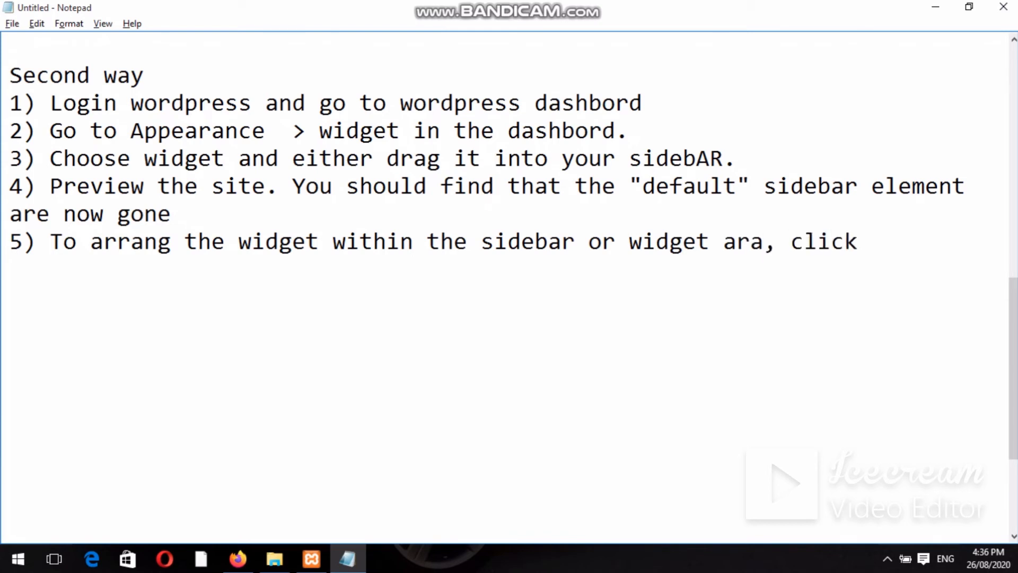
type(" and drag i")
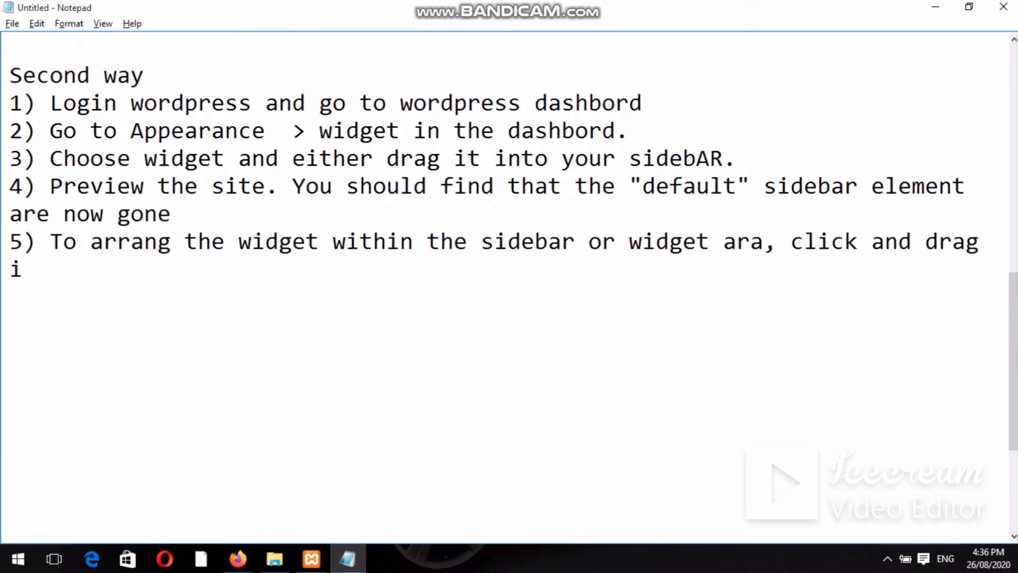
type("t into pla")
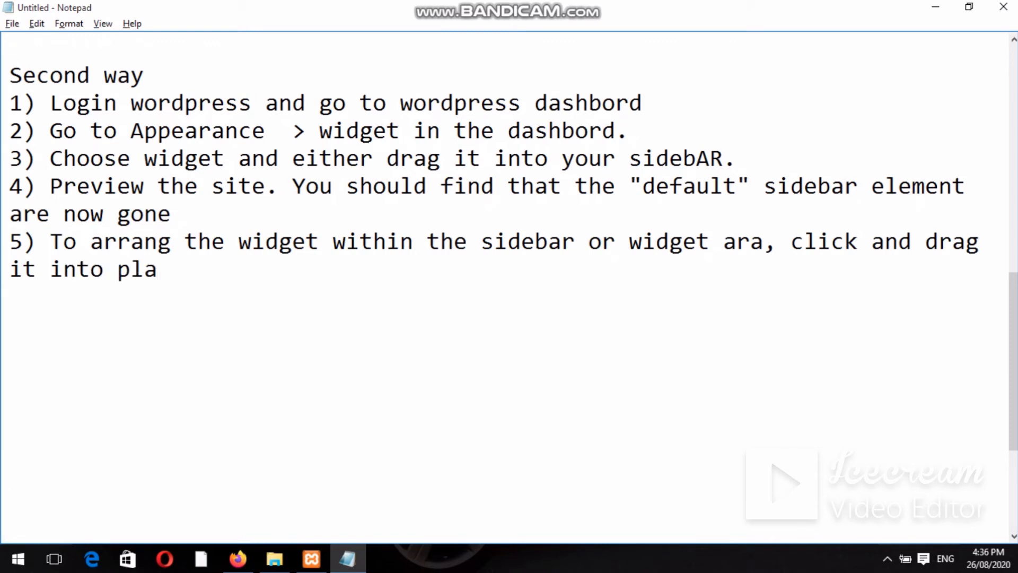
type("ce")
Write step 6 on customizing the widget, ending 'click the dowm arrow in the upper right corner.'.
key("Return")
type("6)")
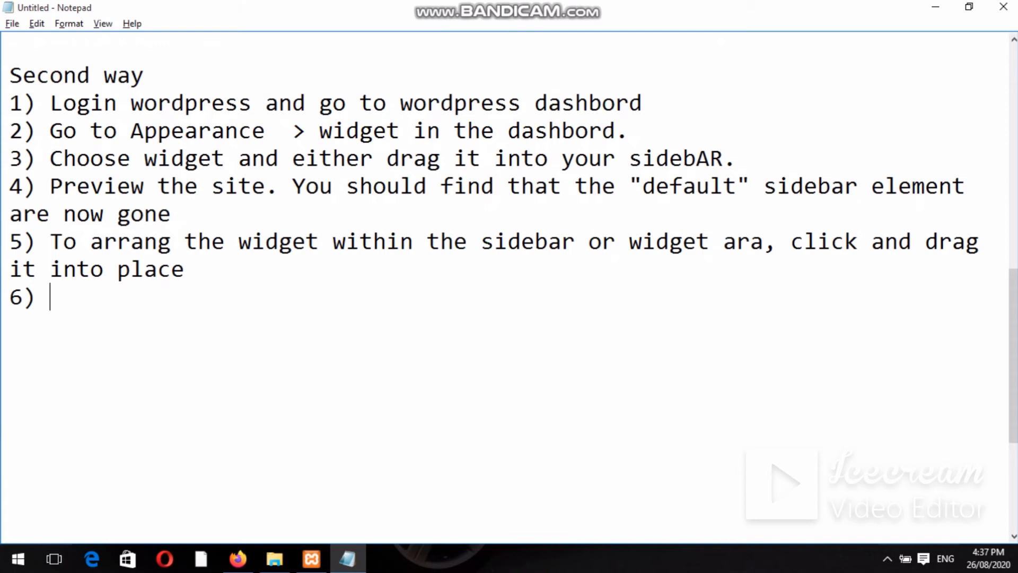
type("To cus")
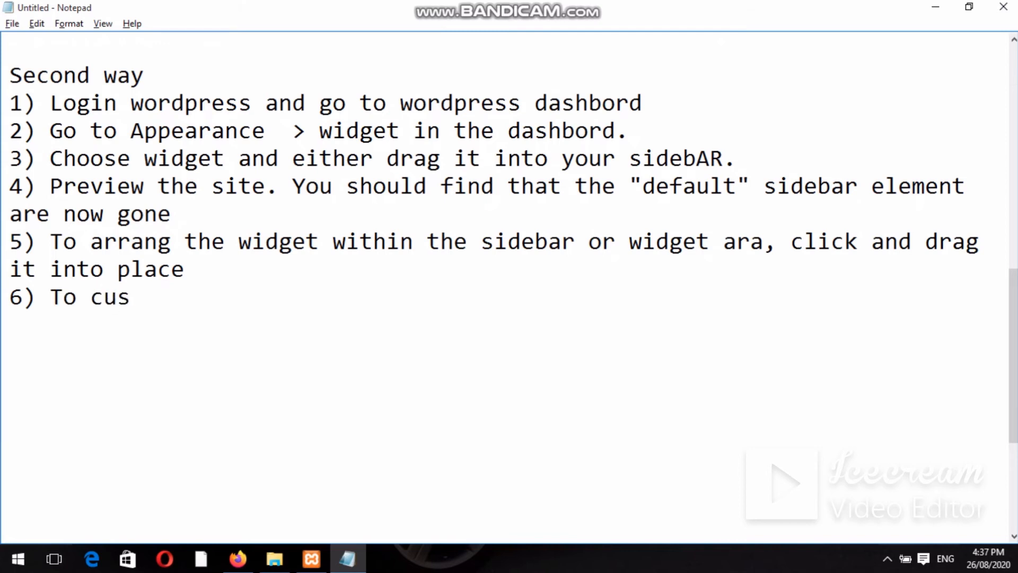
type("tomize")
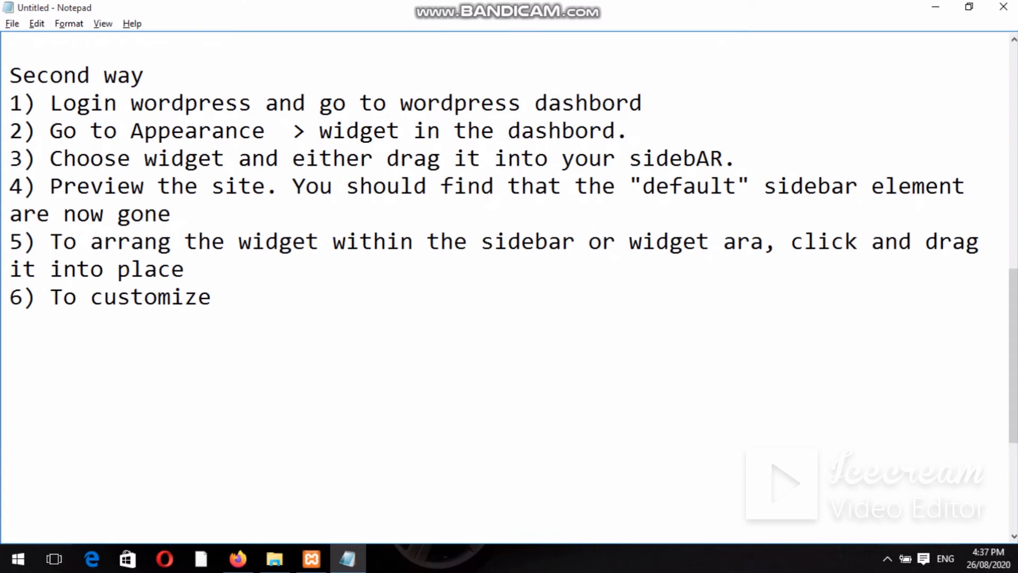
type("the customi")
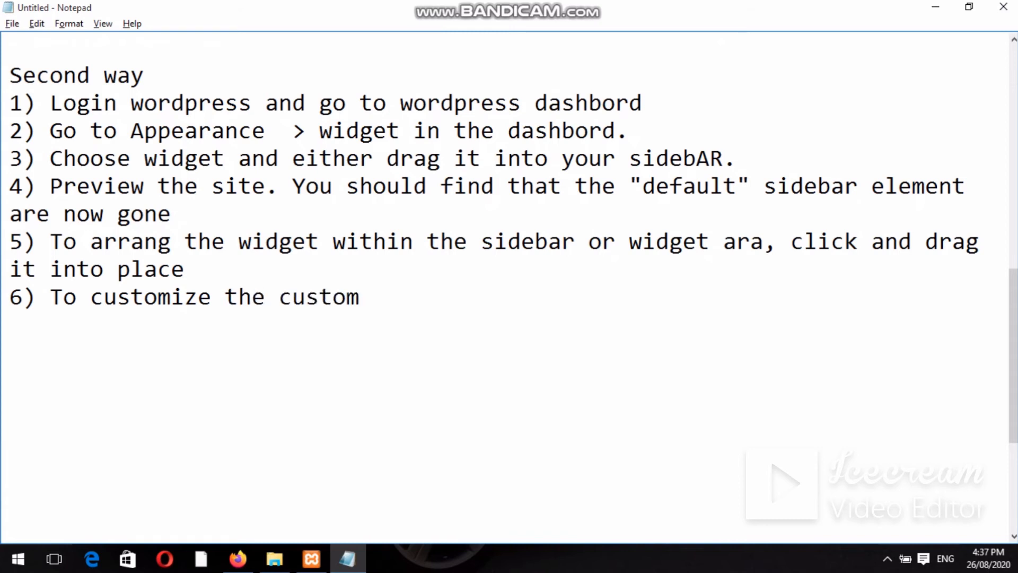
type("ze the")
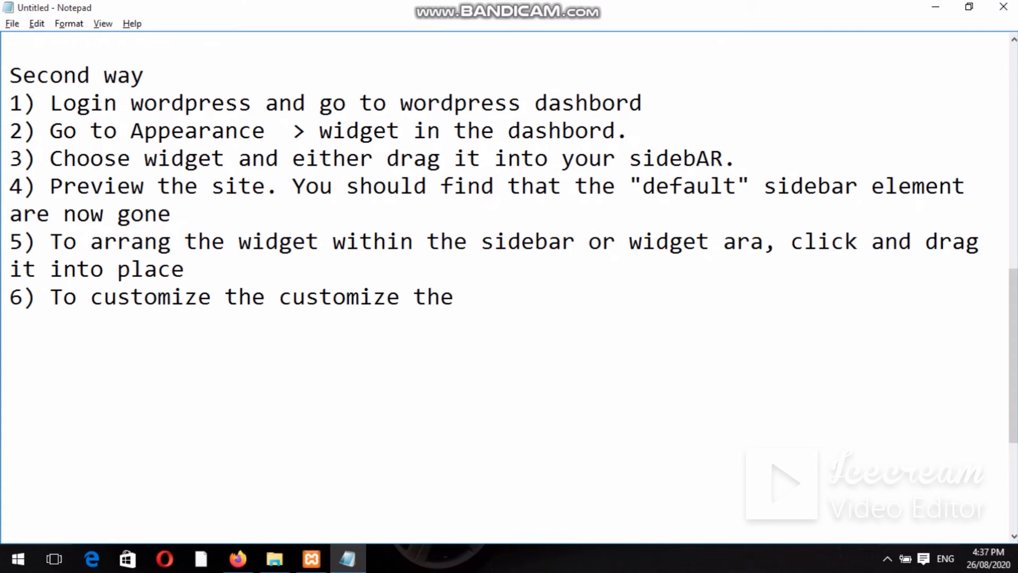
type(" widget featu")
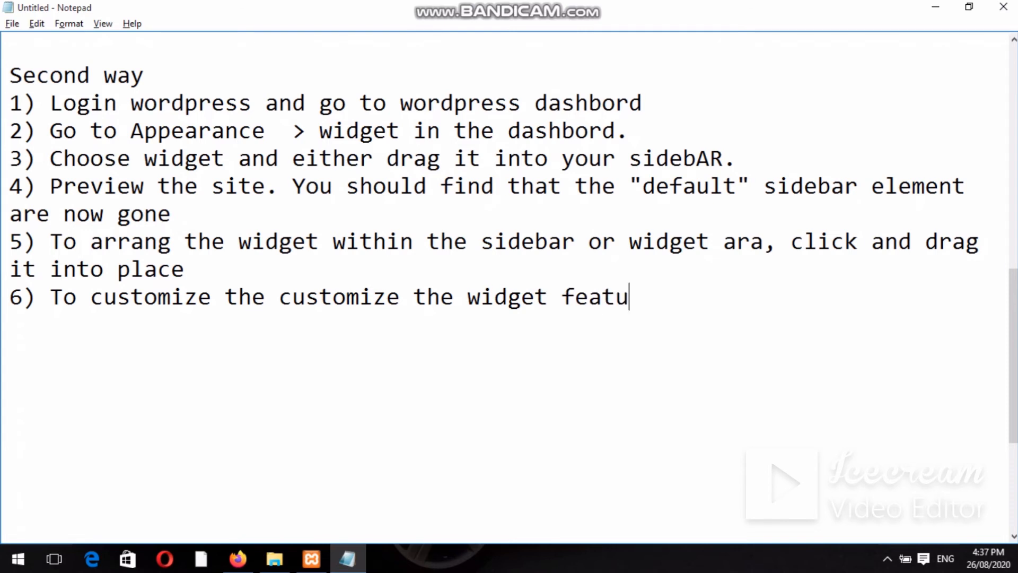
type("re , click")
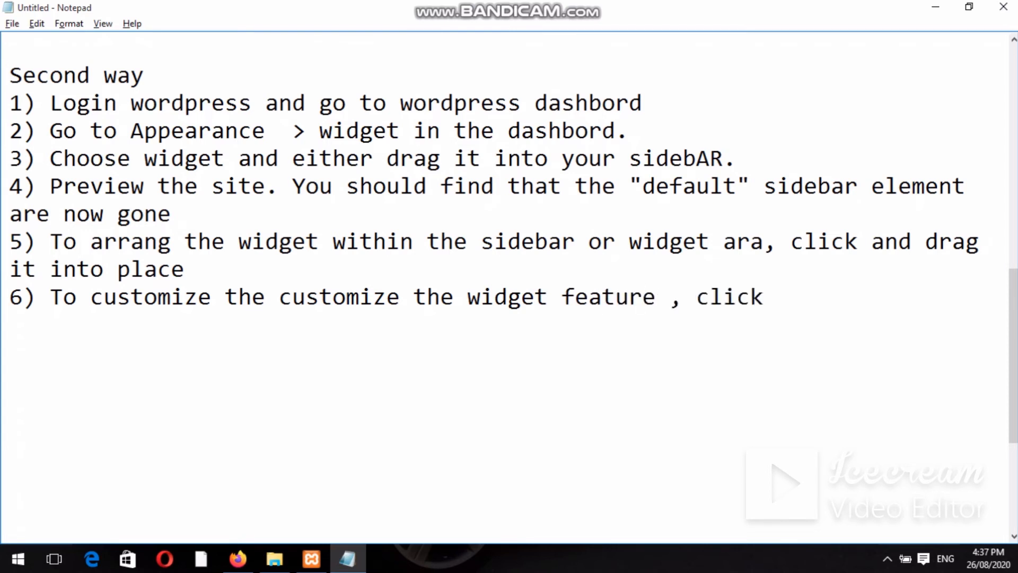
type(" the dow")
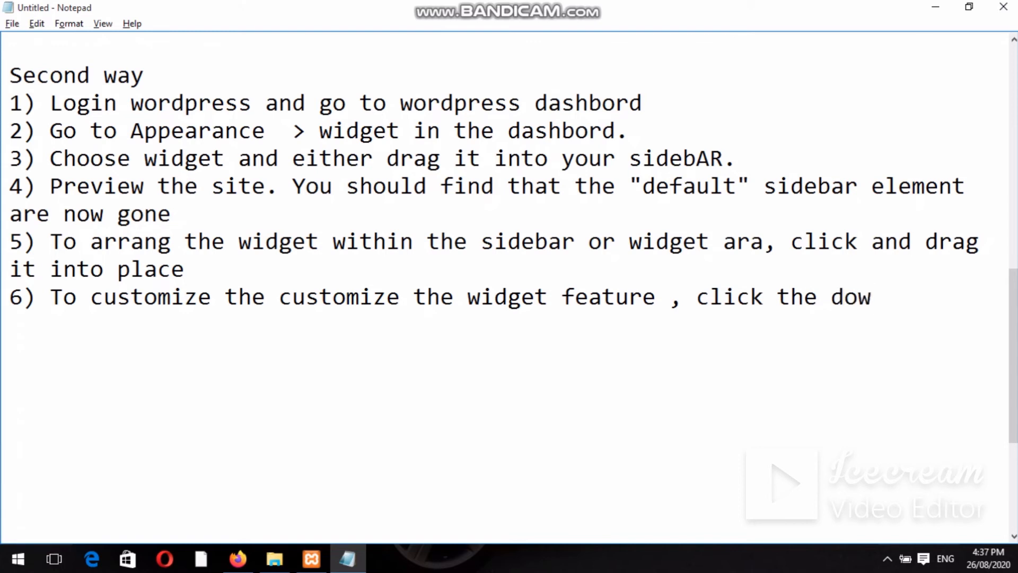
type("m arrow i")
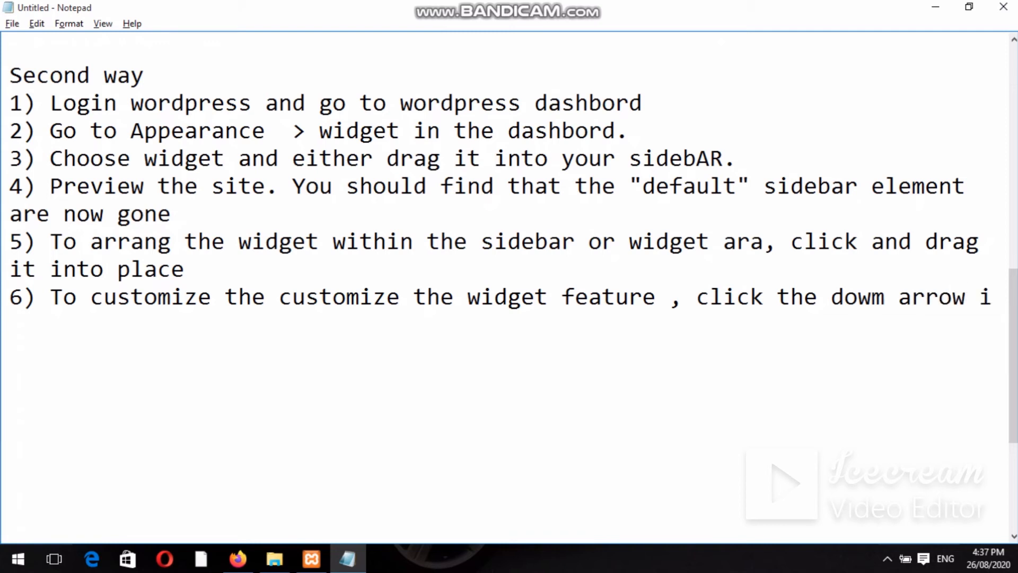
type("n the ypper")
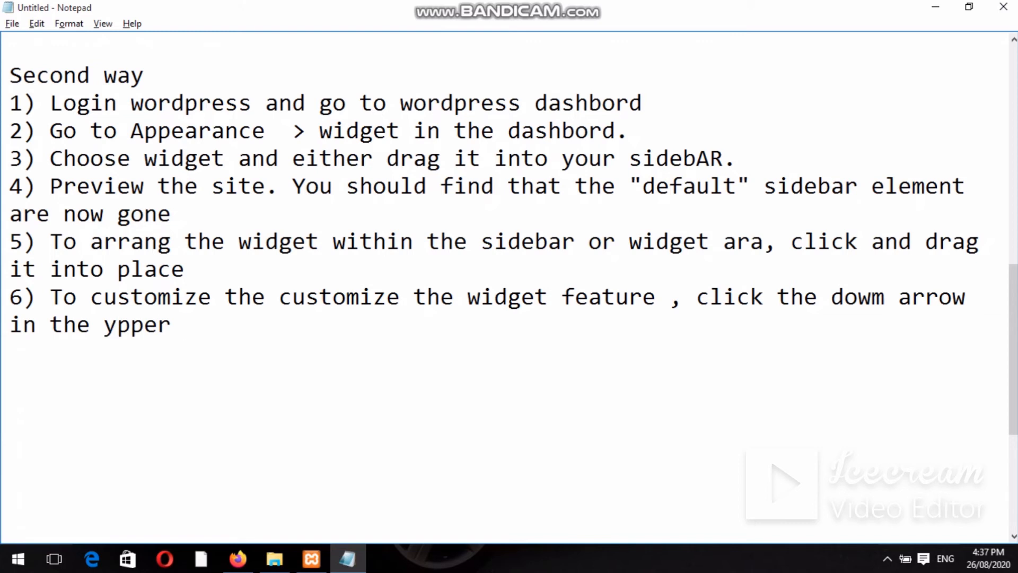
key("BackSpace")
key("BackSpace")
key("BackSpace")
key("BackSpace")
key("BackSpace")
type("upper righ")
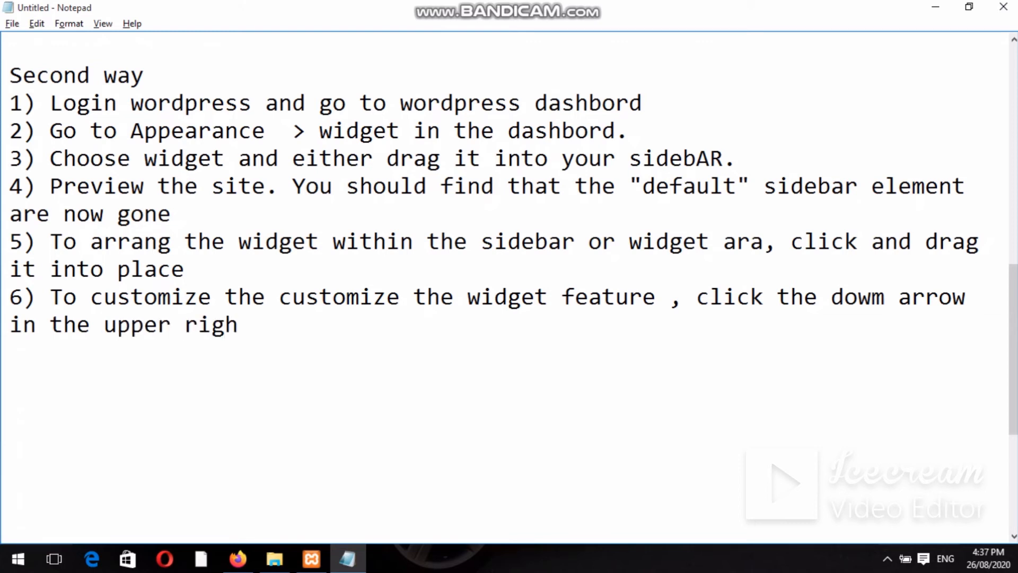
type("t corner")
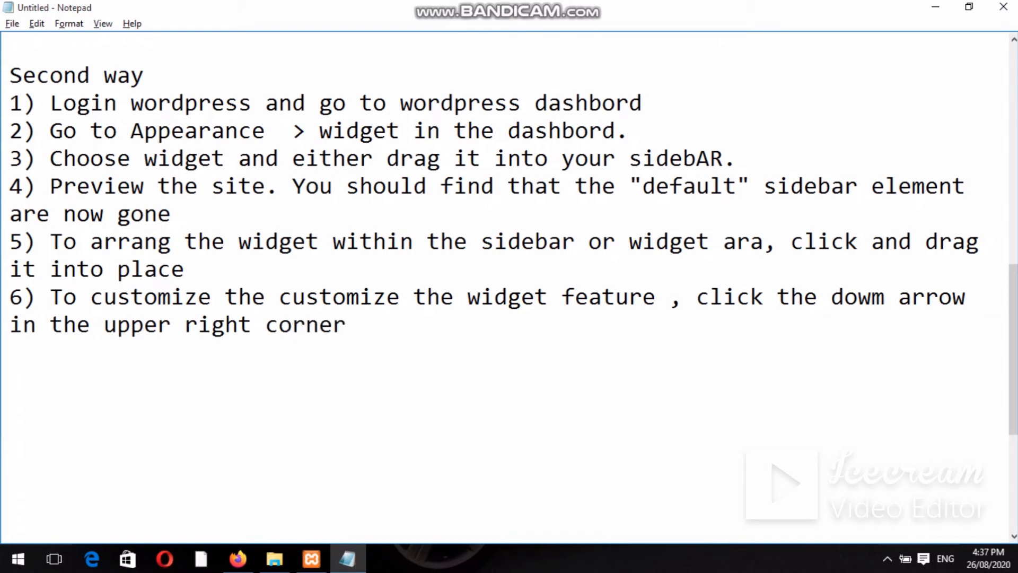
type(".")
Add note 7 'To save widget's customization just click on save.' and note 8 'To remove widget click on delete'.
key("Return")
type("7) To sav")
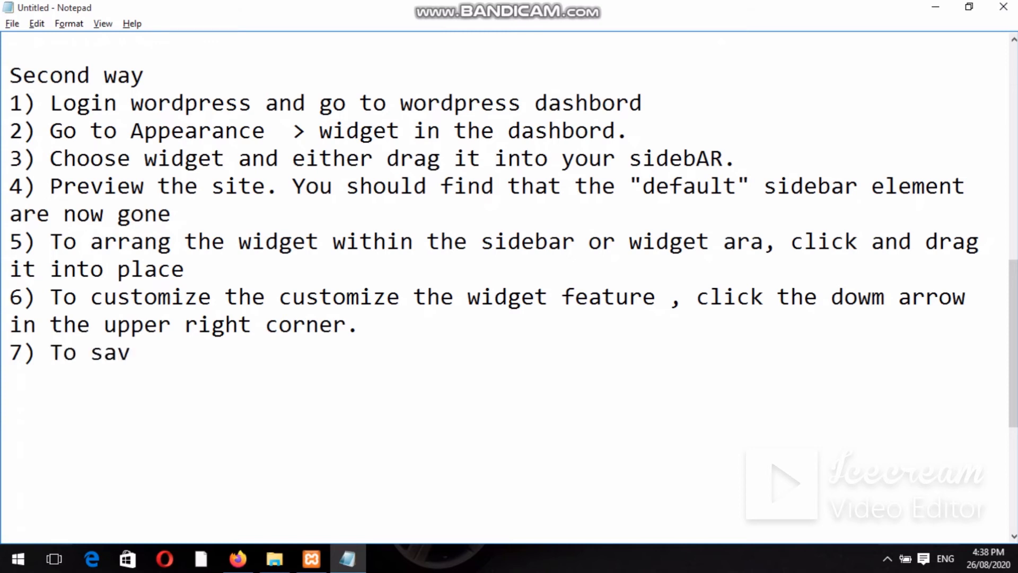
type("e widget's")
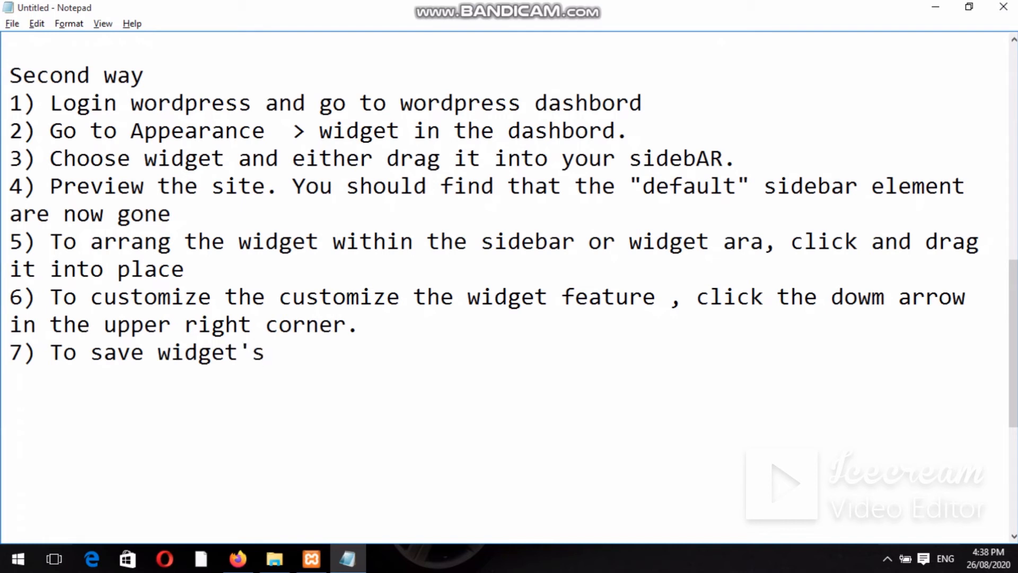
type(" customi")
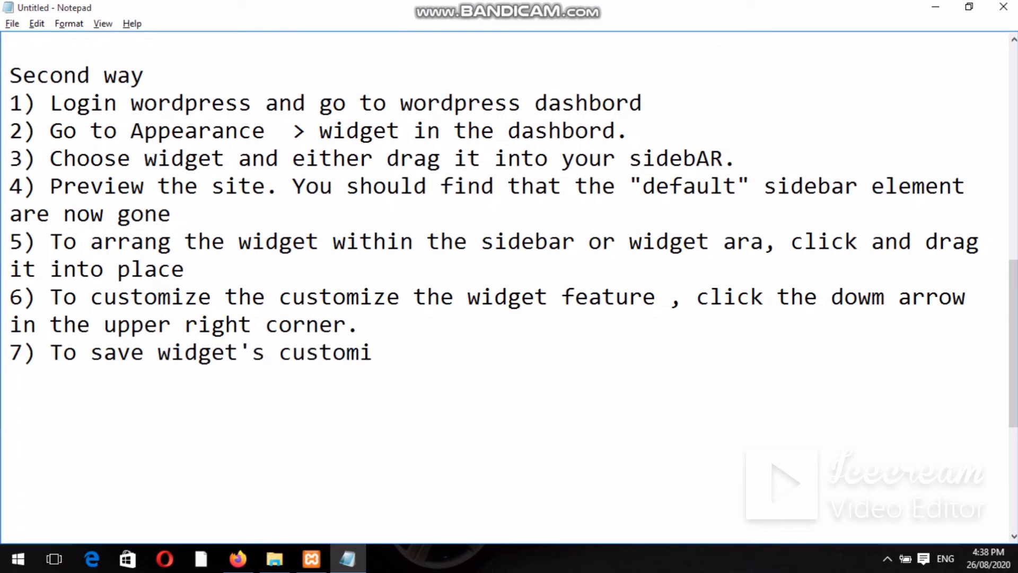
type("zation j")
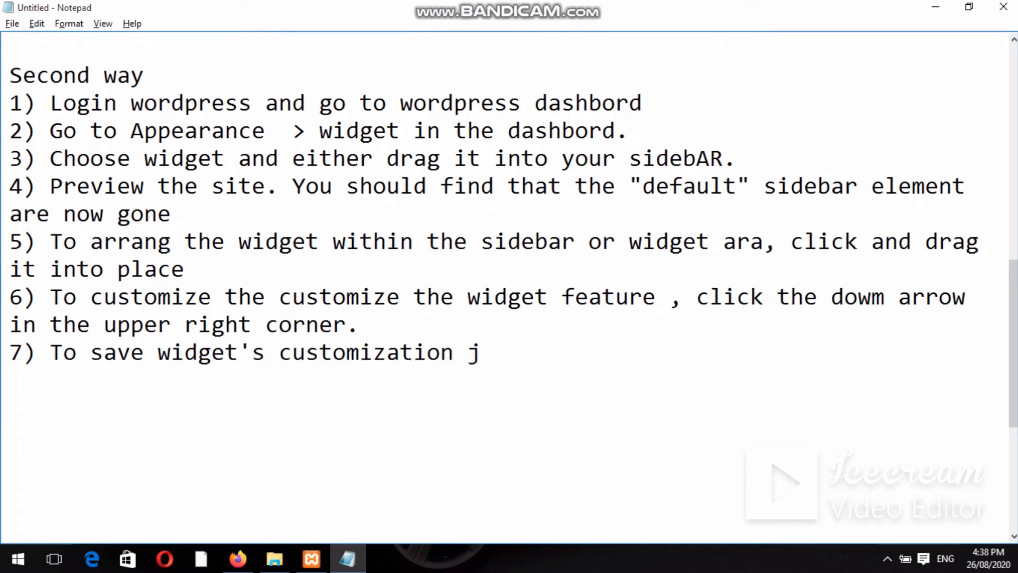
type("ust click ")
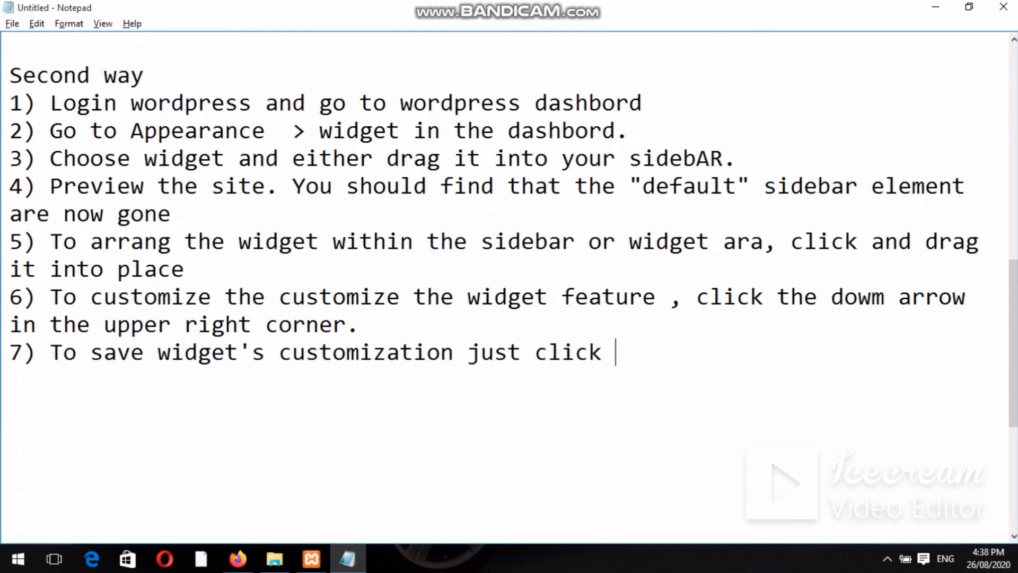
type("on save.")
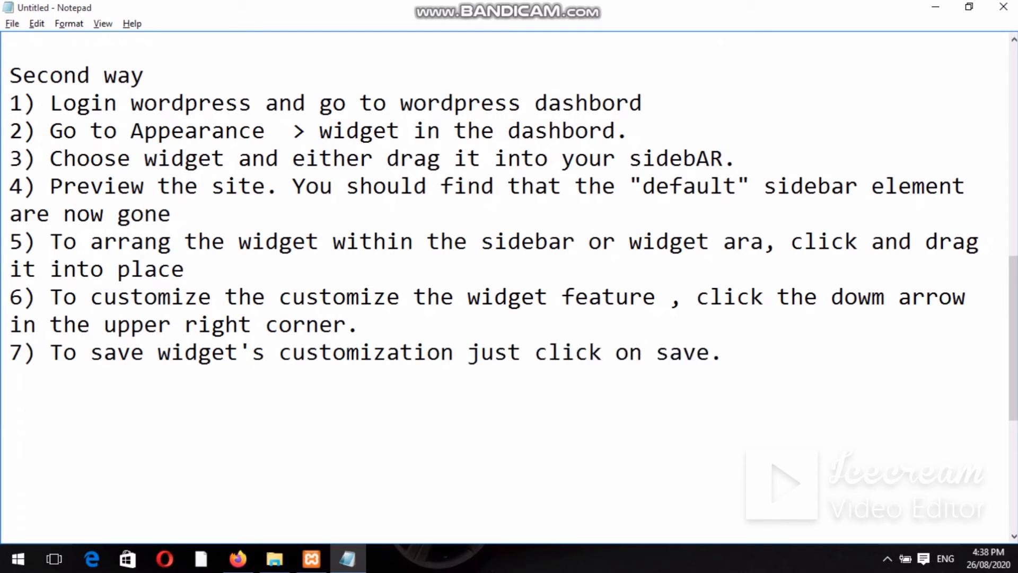
key("Return")
type("8) To remove")
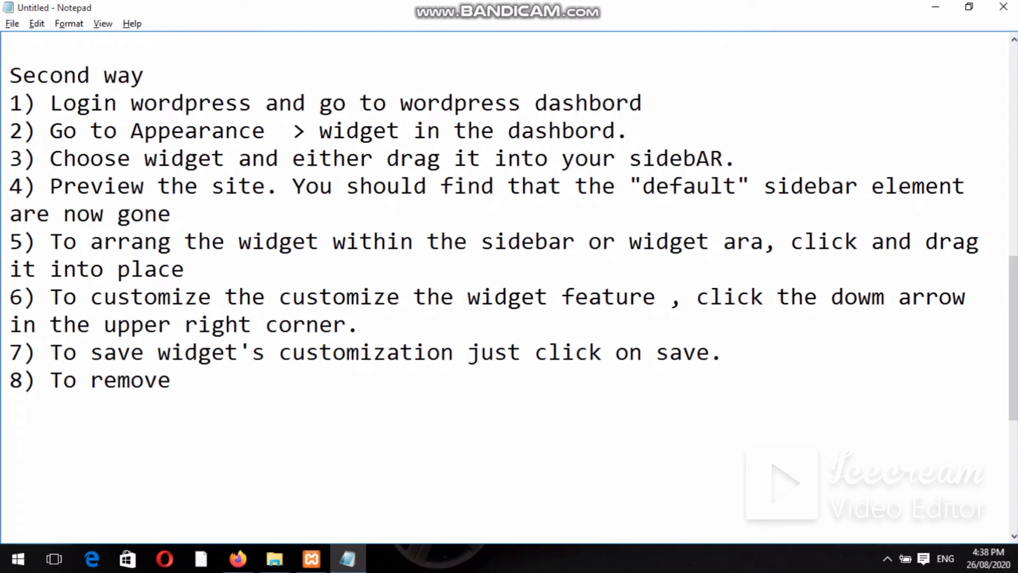
type(" widget cli")
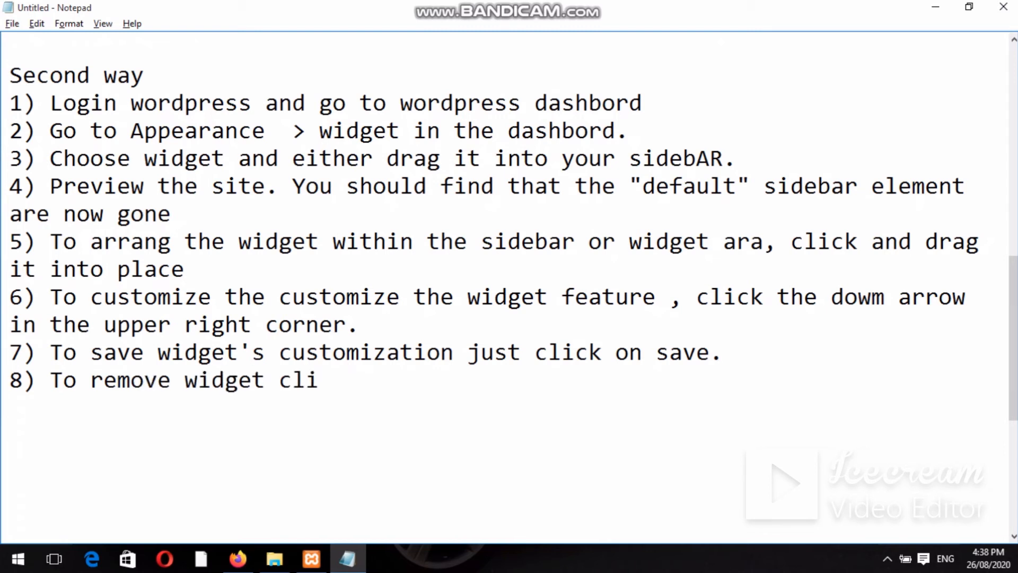
type("ck on dele")
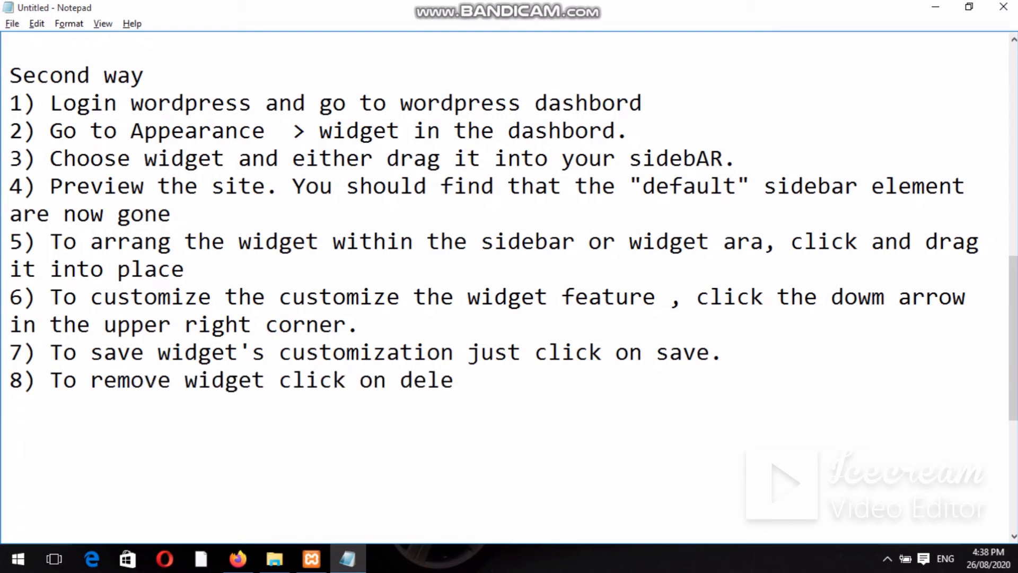
type("te")
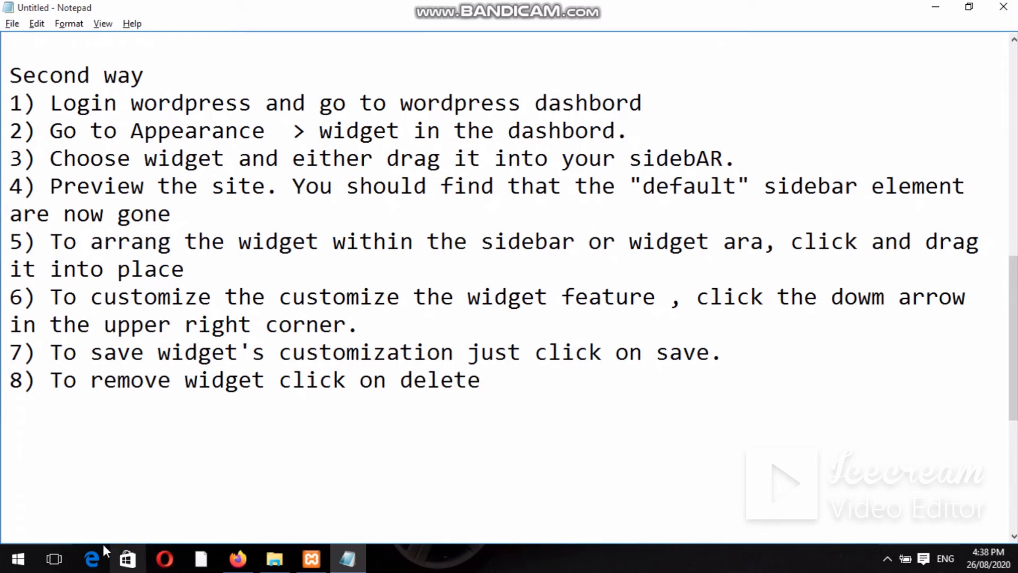
Enable accessibility mode and delete the Calendar widget from the Sidebar Widget Area.
left_click(238, 558)
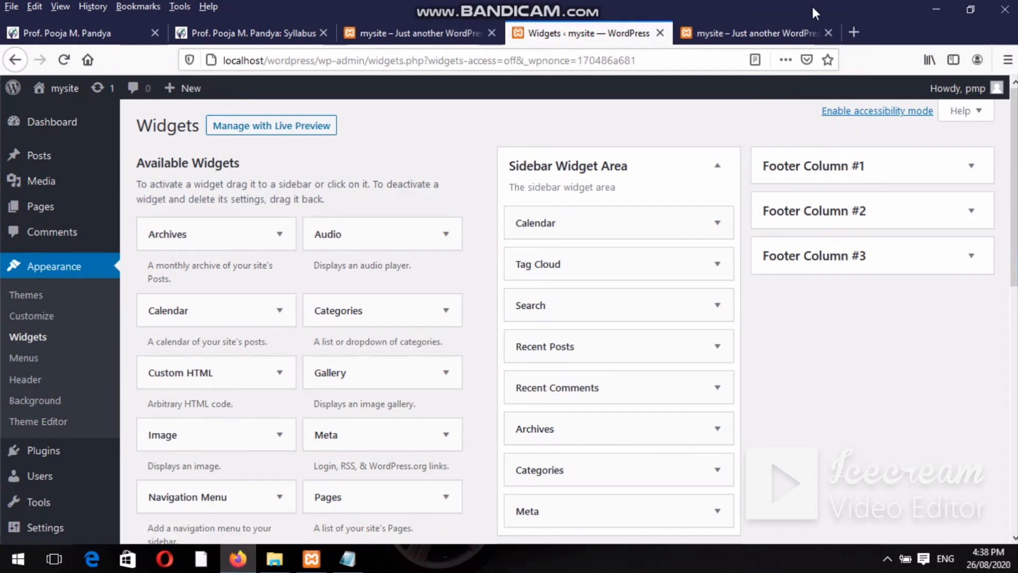
left_click(897, 116)
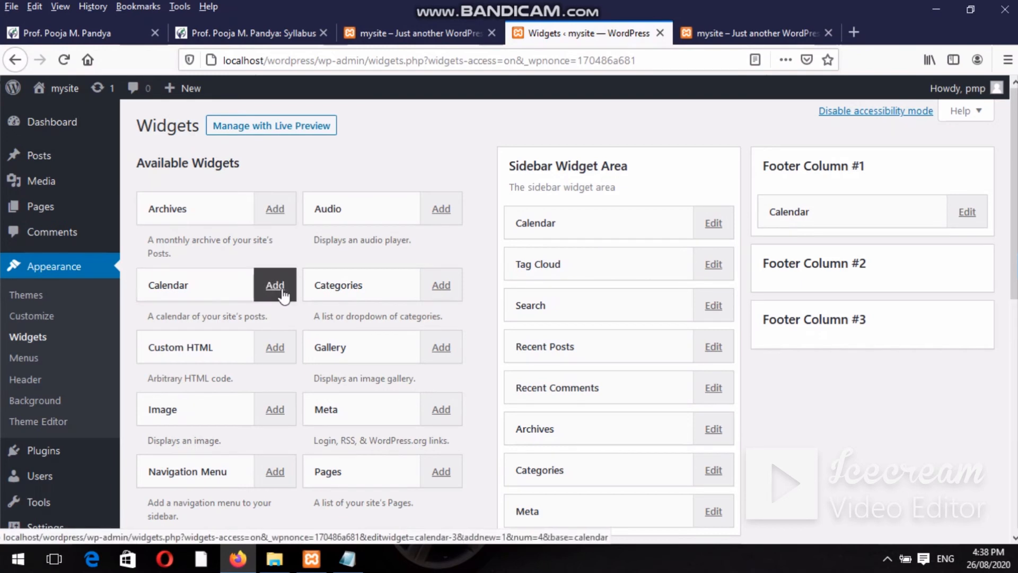
left_click(712, 227)
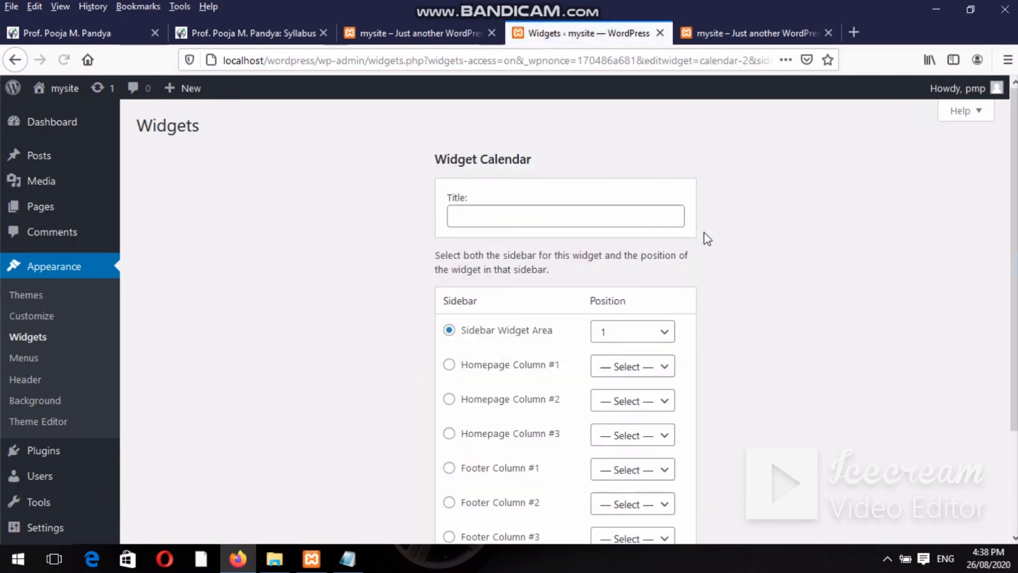
scroll(1012, 318, "down", 3)
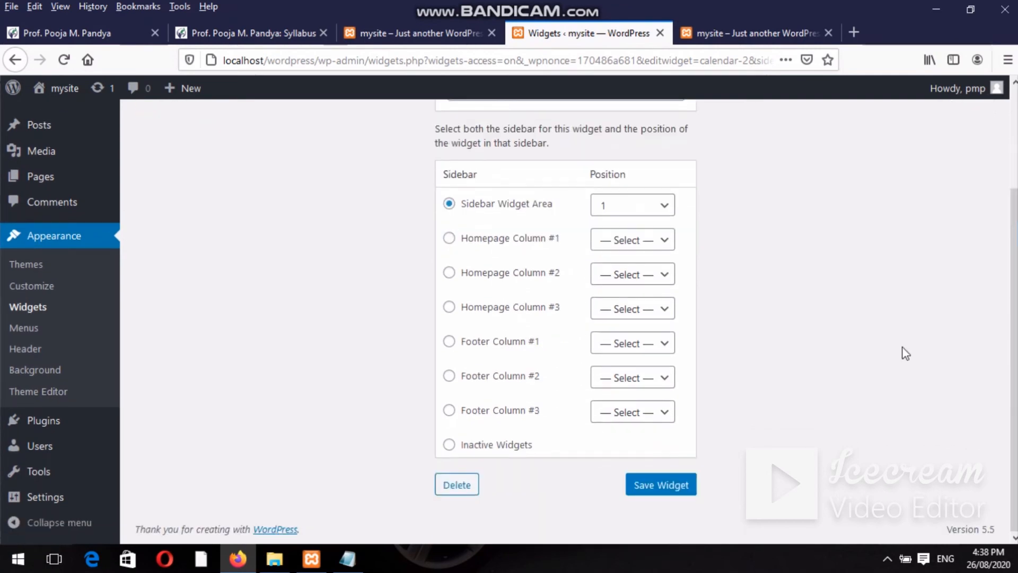
left_click(473, 484)
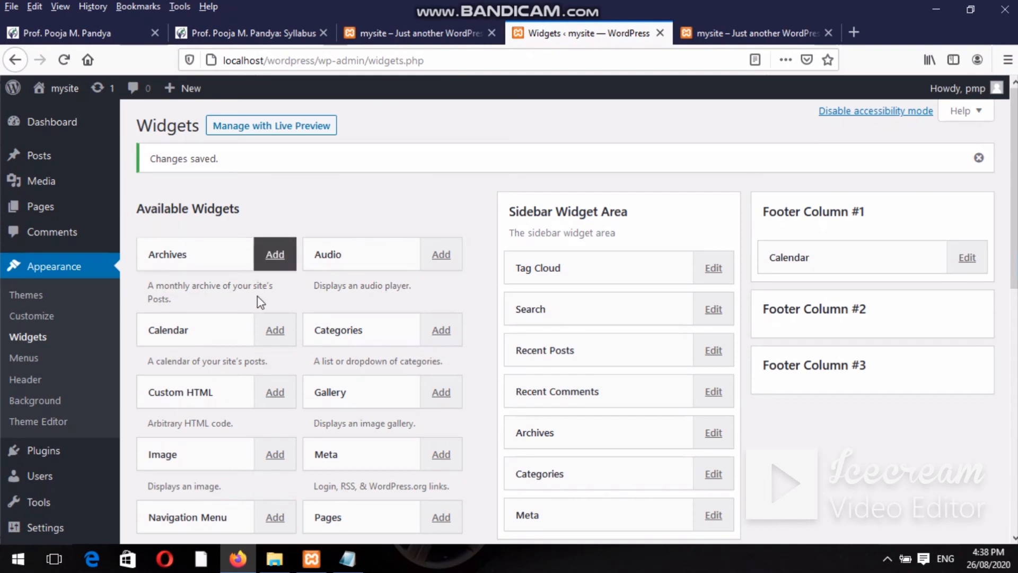
Add a Calendar widget titled 'aug 2020' at sidebar position 1 and save it.
left_click(275, 329)
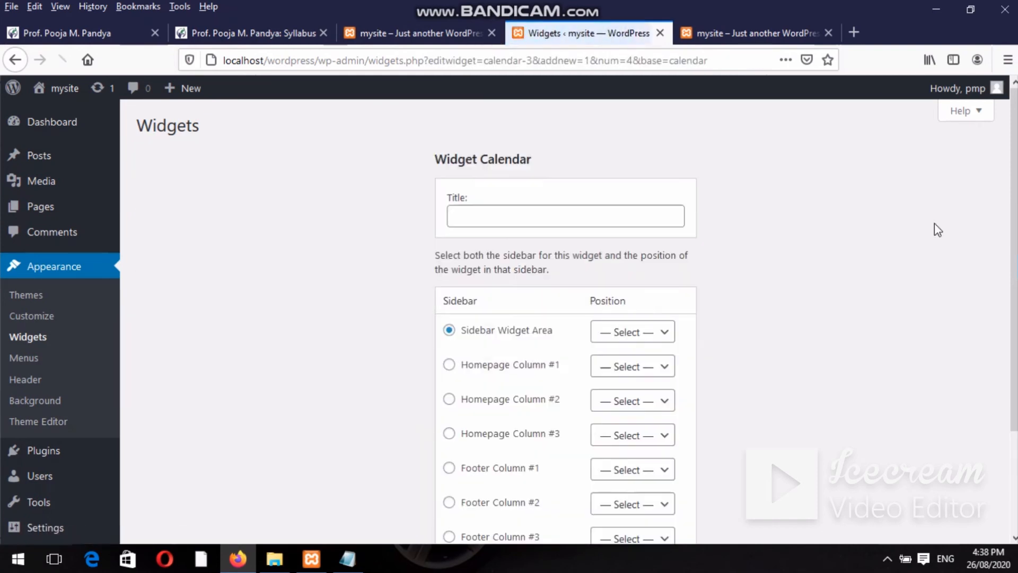
scroll(972, 191, "down", 2)
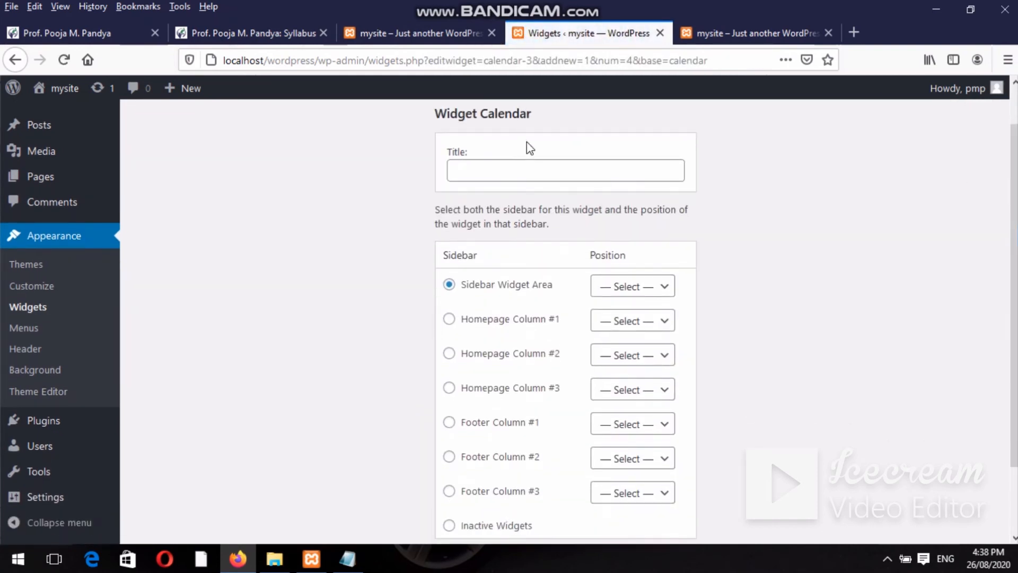
left_click(532, 167)
type("ag")
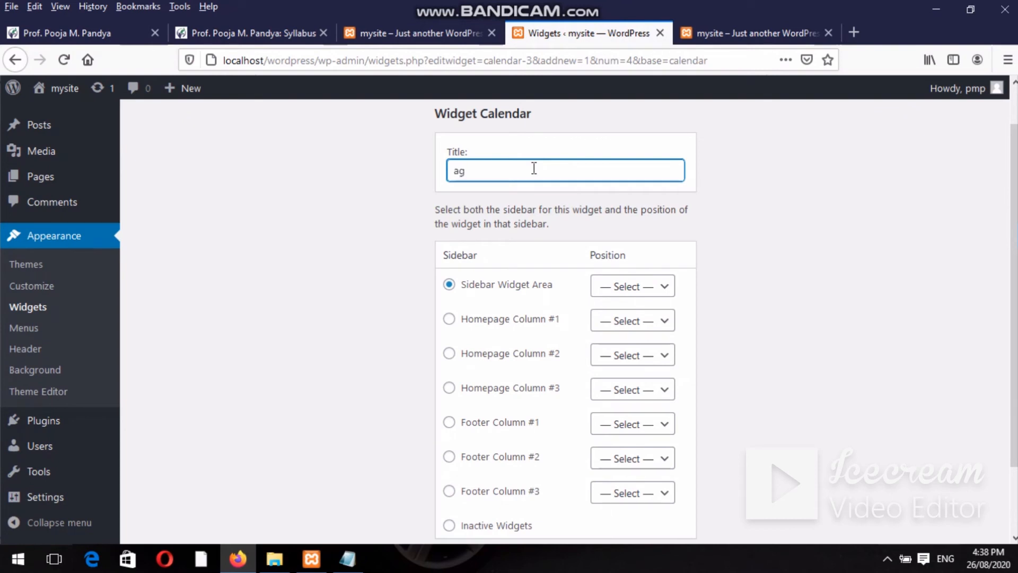
type("u")
key("BackSpace")
key("BackSpace")
type("yg")
key("BackSpace")
type("ug 2020")
left_click_drag(1015, 212, 1015, 252)
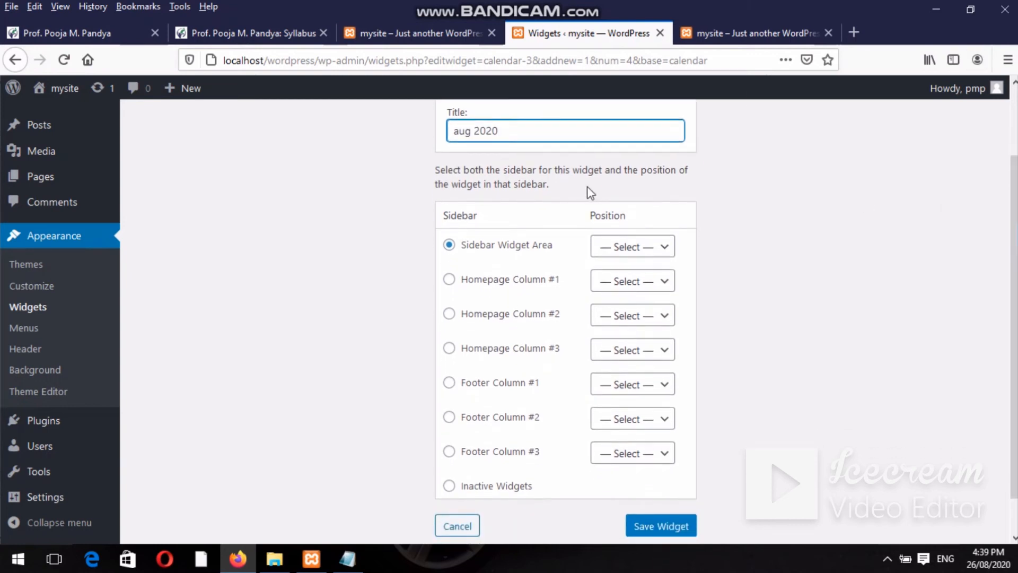
left_click(613, 246)
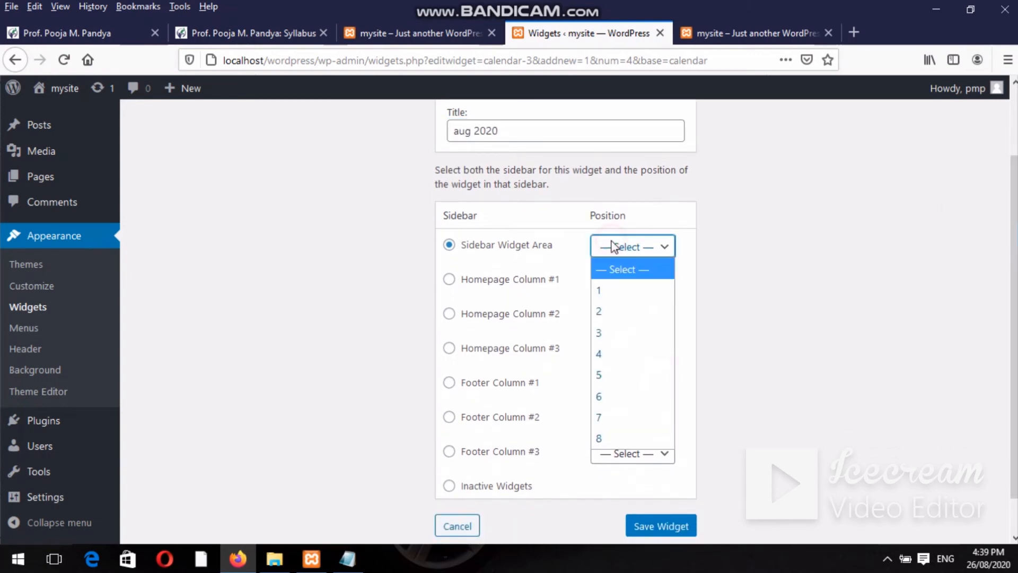
left_click(602, 289)
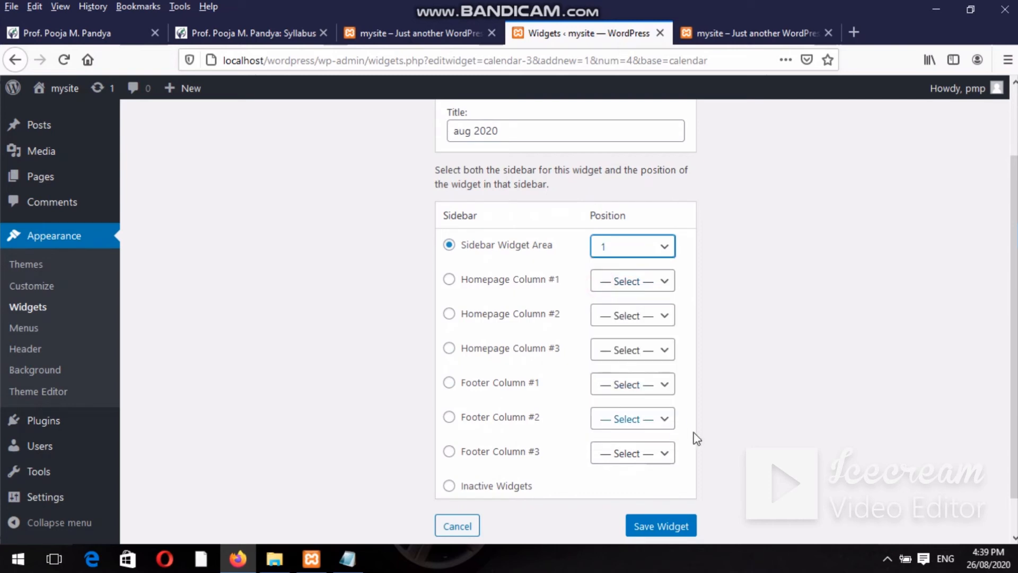
left_click(656, 528)
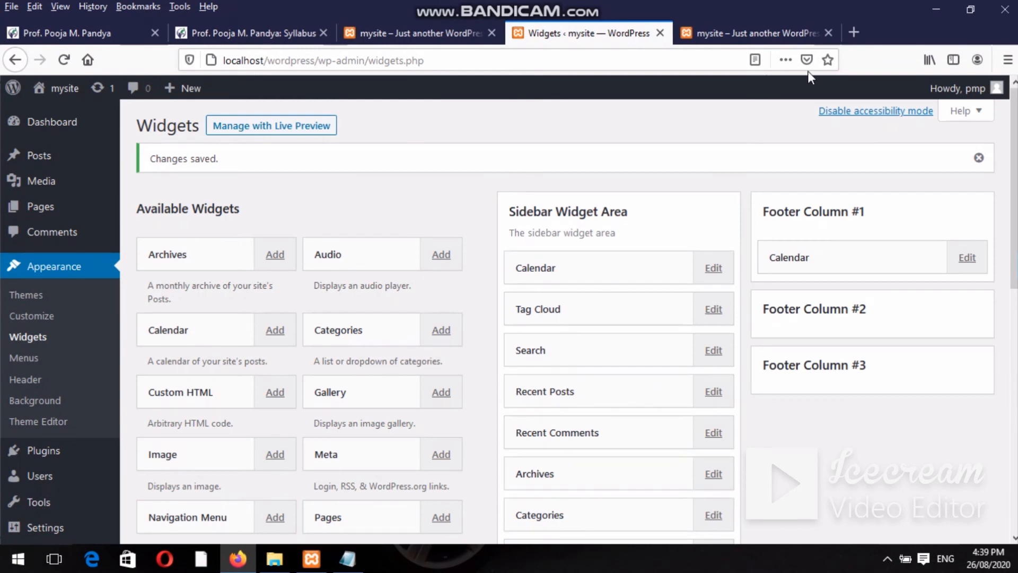
Turn accessibility mode off and reload the live site to see the new calendar.
left_click(895, 111)
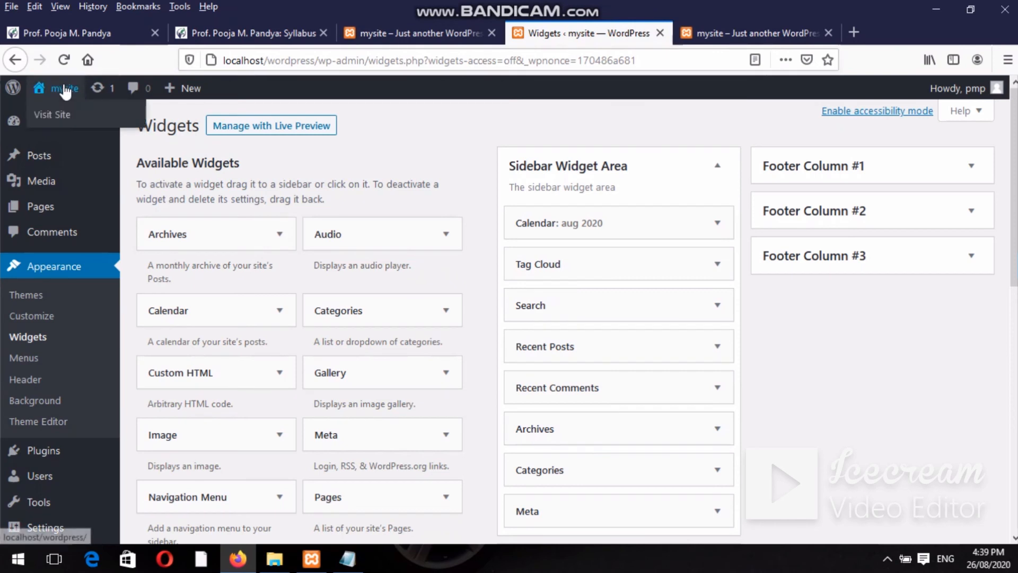
mouse_move(53, 127)
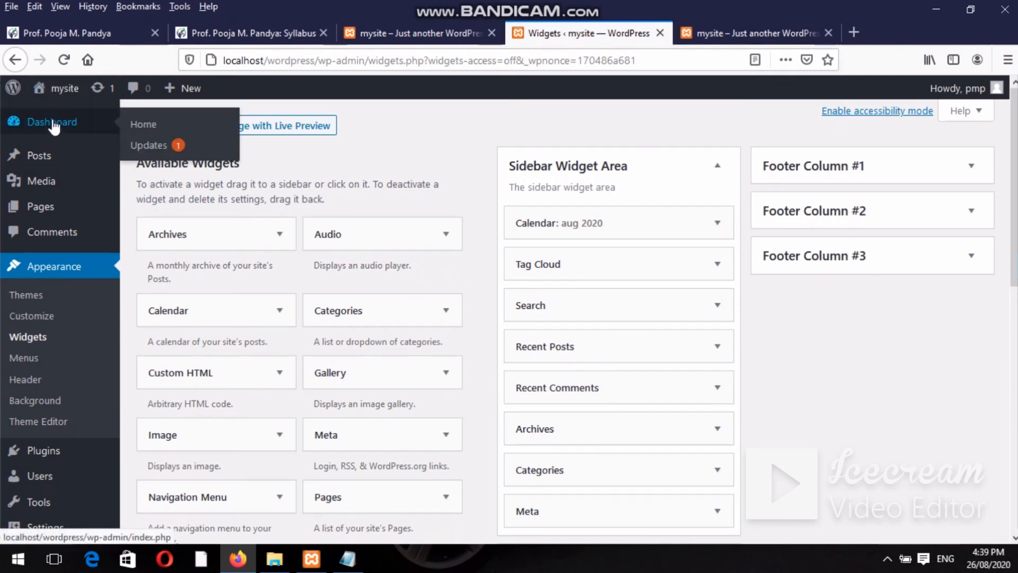
left_click(742, 33)
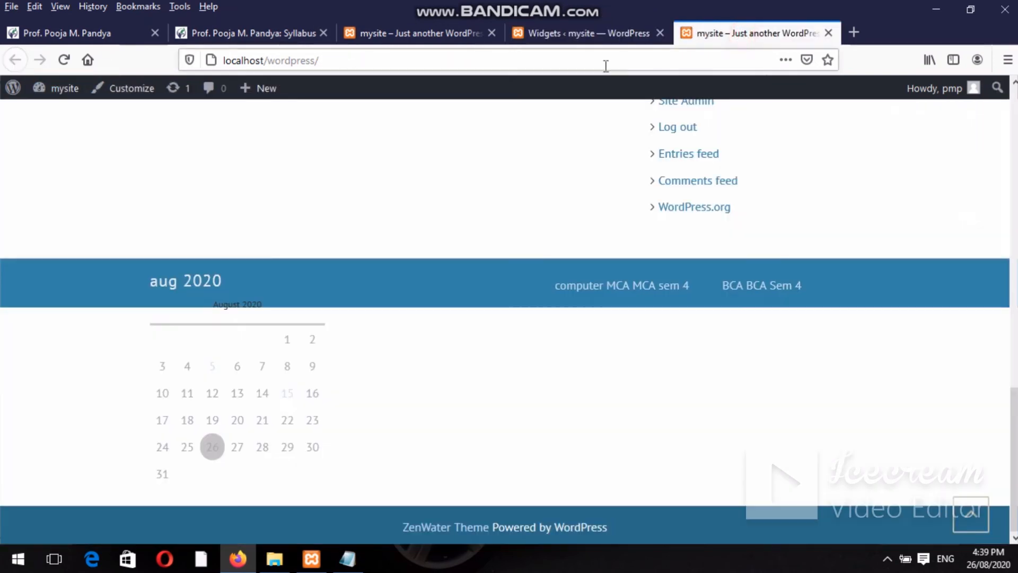
left_click(557, 60)
key("Return")
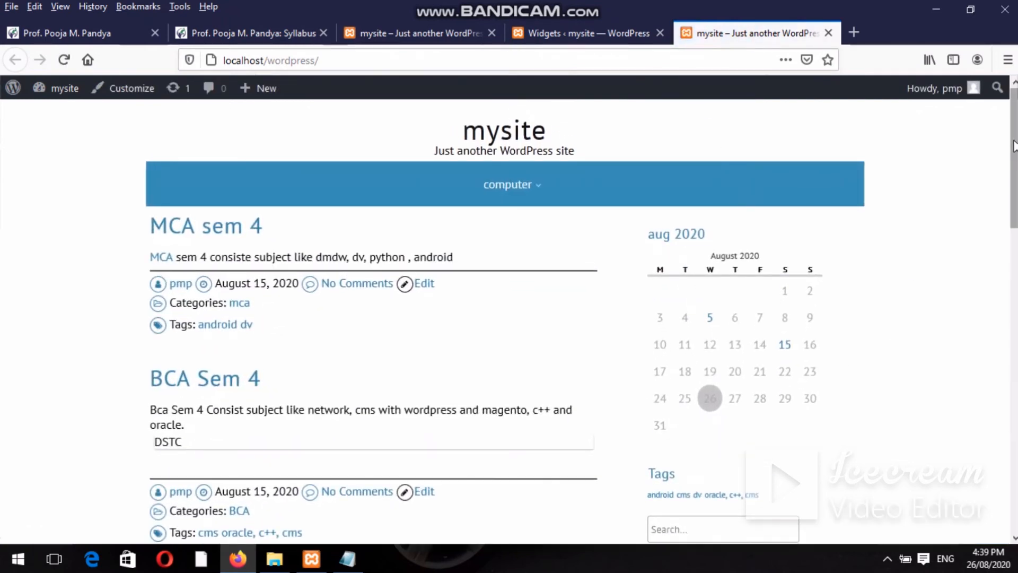
Scroll through the front page, then return to the Widgets admin page.
left_click_drag(1015, 146, 1015, 416)
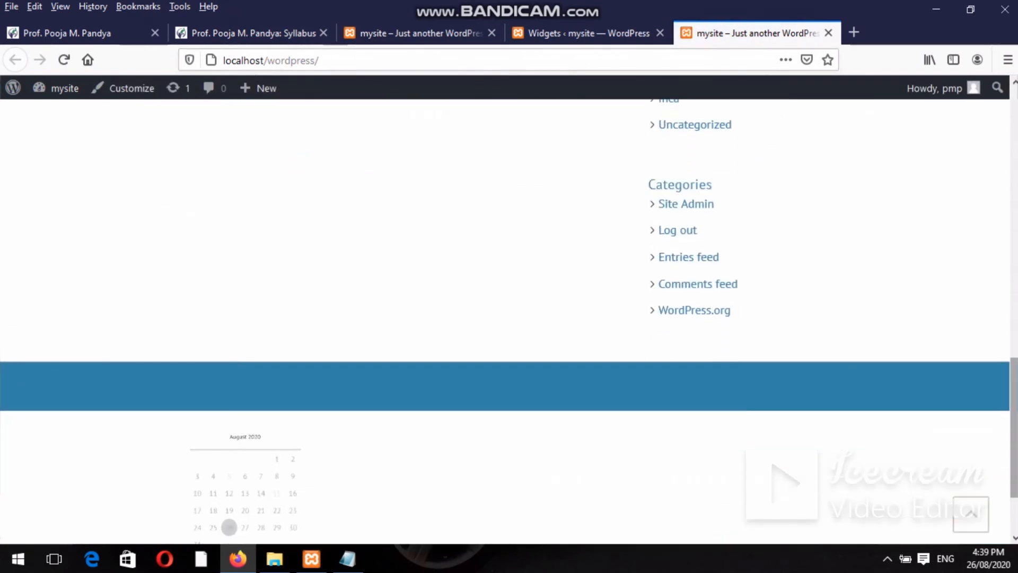
left_click(1014, 329)
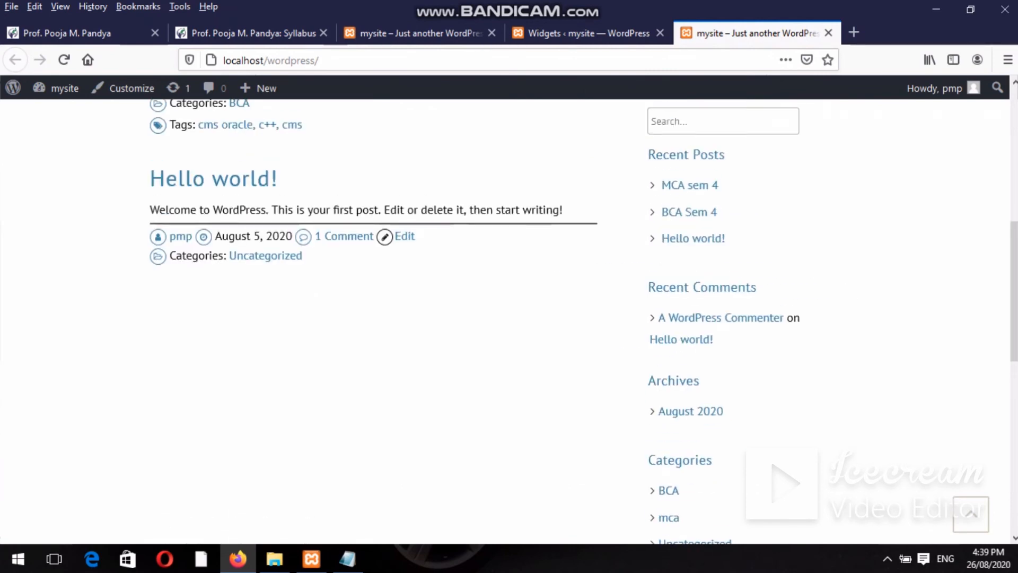
left_click_drag(1014, 307, 1014, 137)
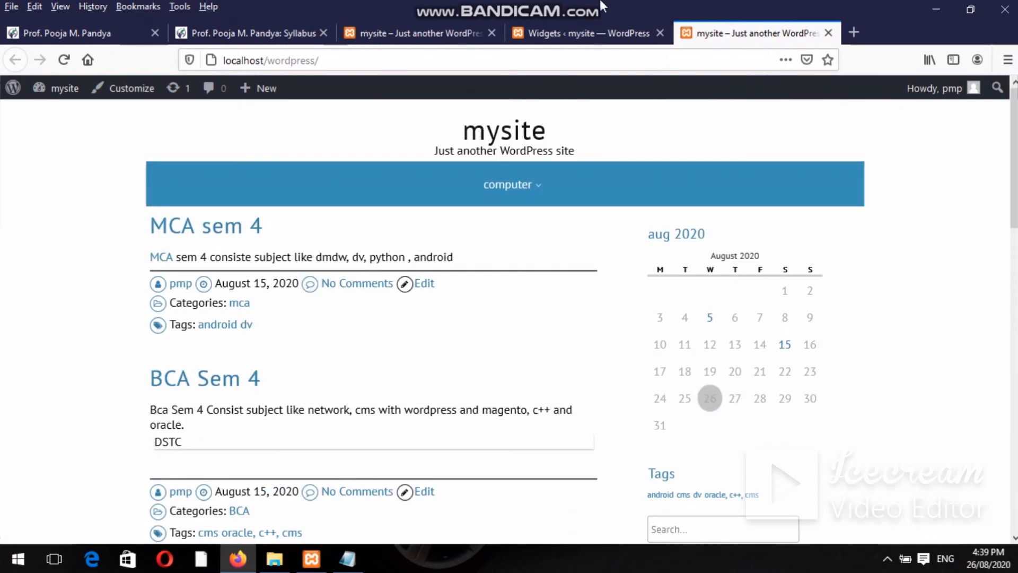
left_click(586, 26)
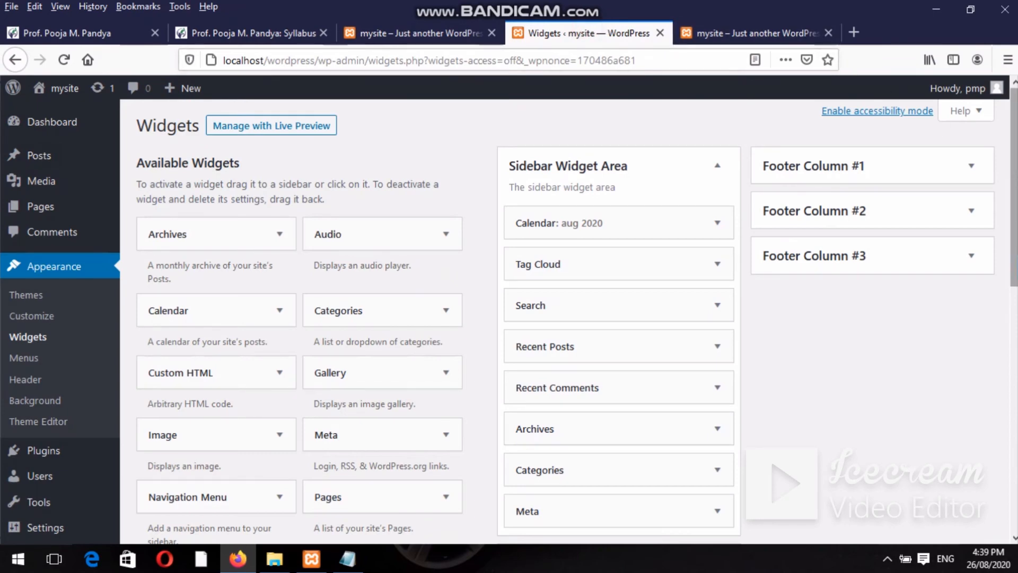
left_click_drag(1015, 174, 1014, 203)
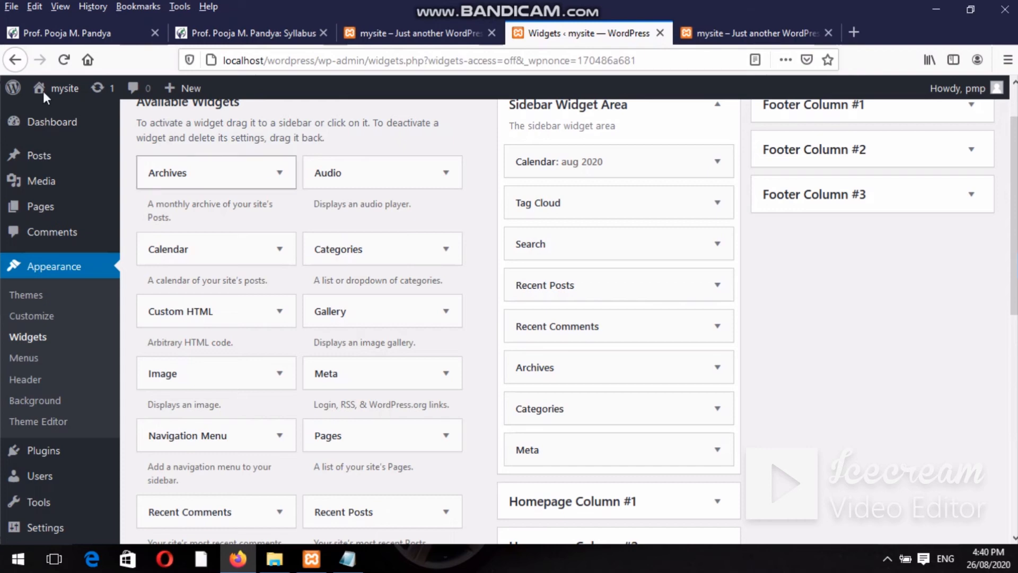
Expand the 2019, November and July archives on the Blogger Syllabus page, then return to mysite.
left_click(219, 41)
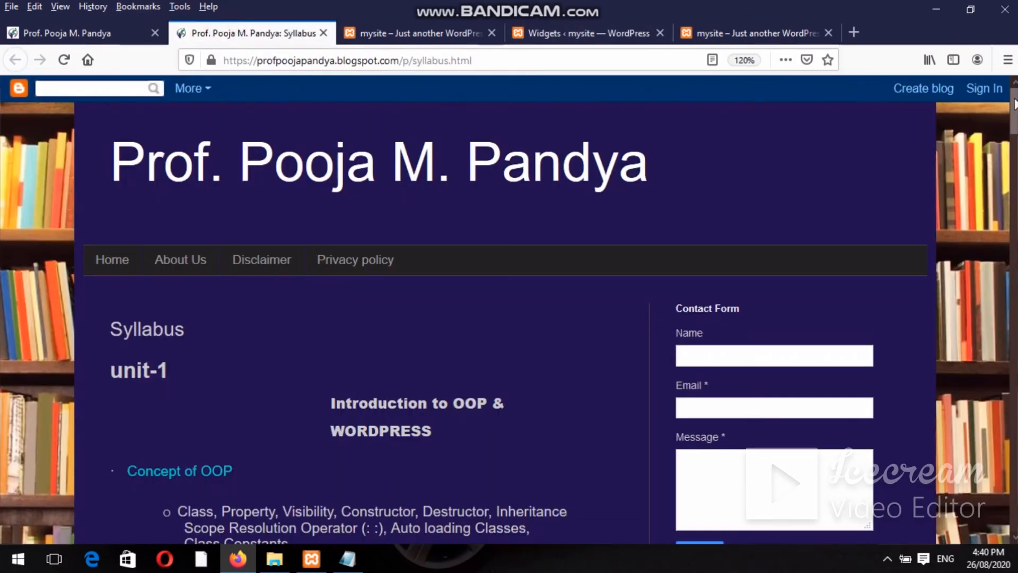
left_click_drag(1014, 104, 1014, 251)
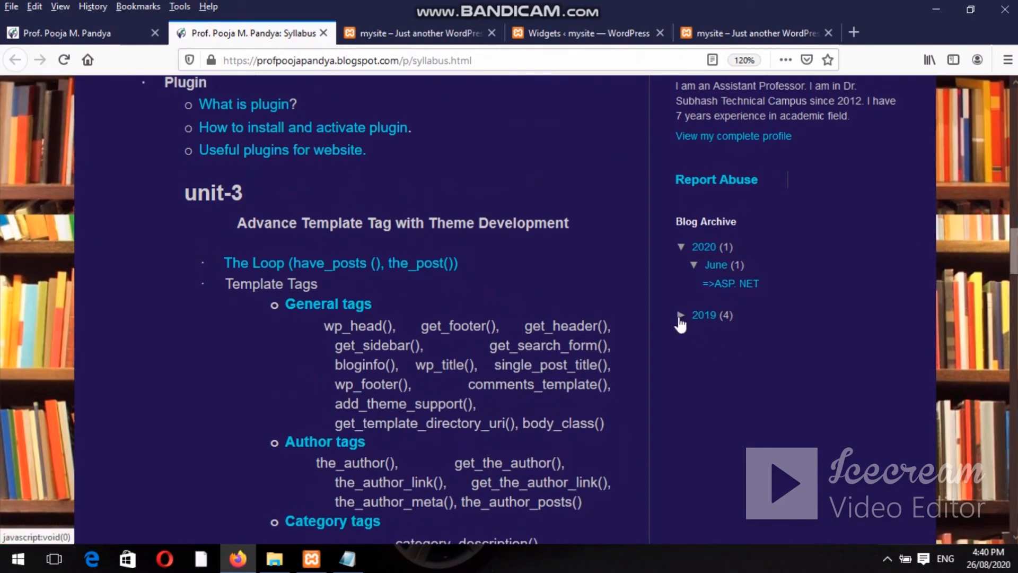
left_click(680, 316)
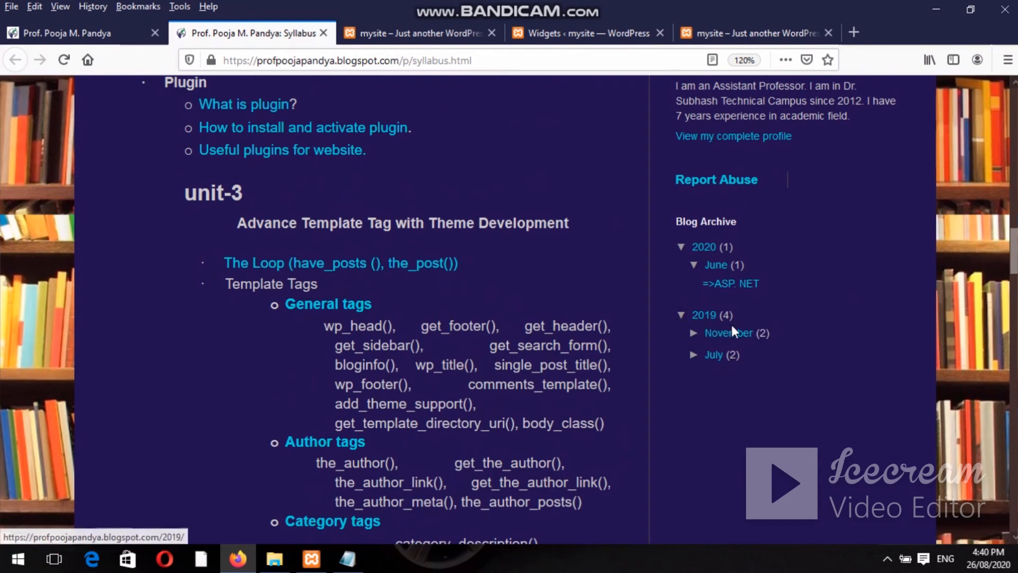
left_click(693, 333)
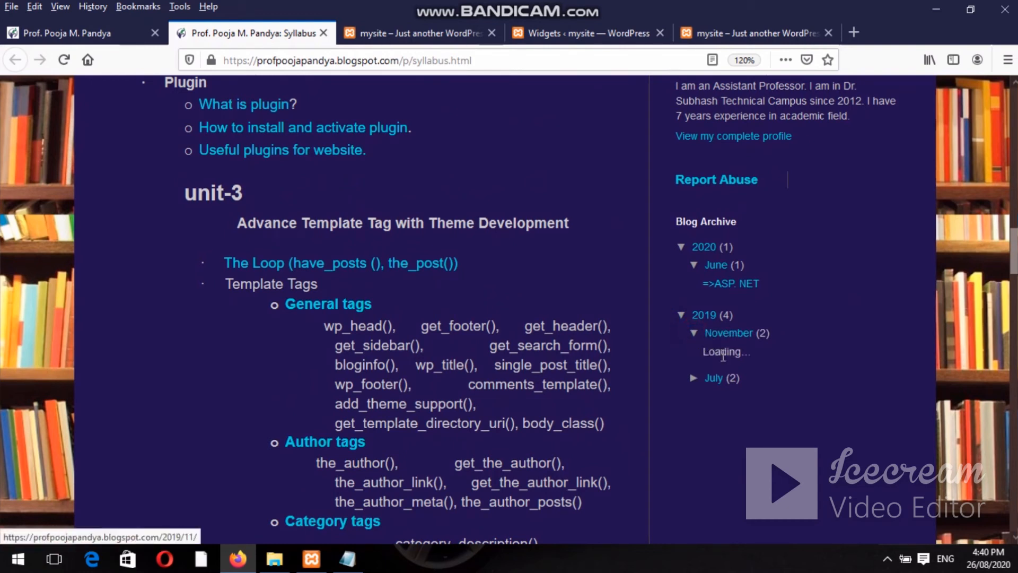
left_click(694, 378)
left_click(699, 31)
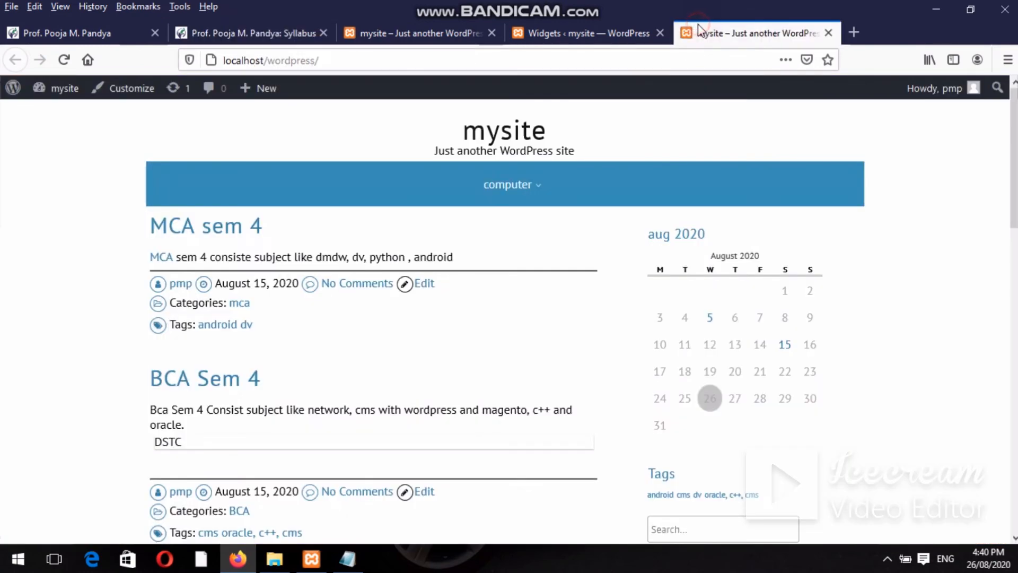
Open the sidebar Archives widget and toggle Show post counts and Display as dropdown back off.
left_click(539, 29)
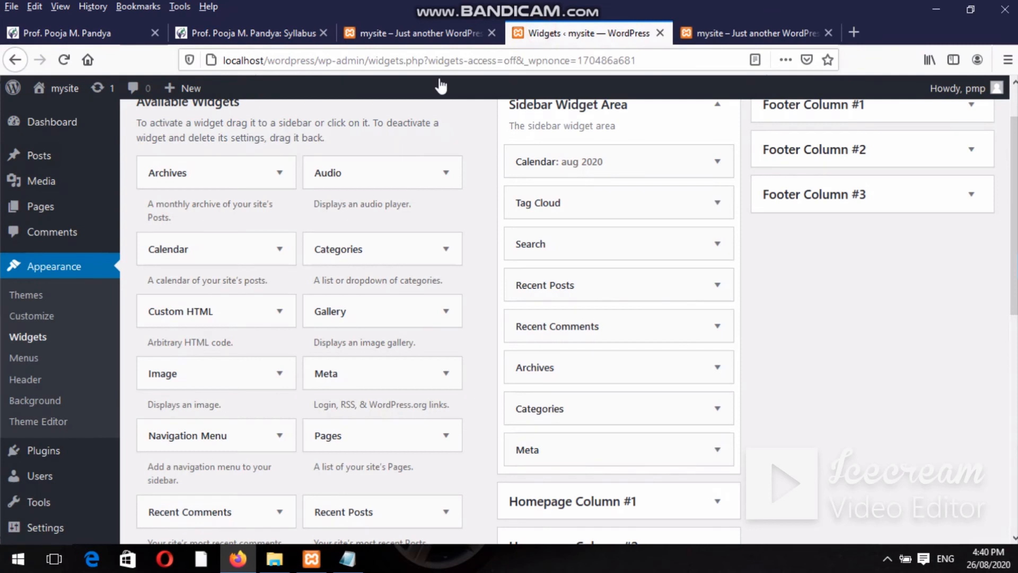
left_click(278, 171)
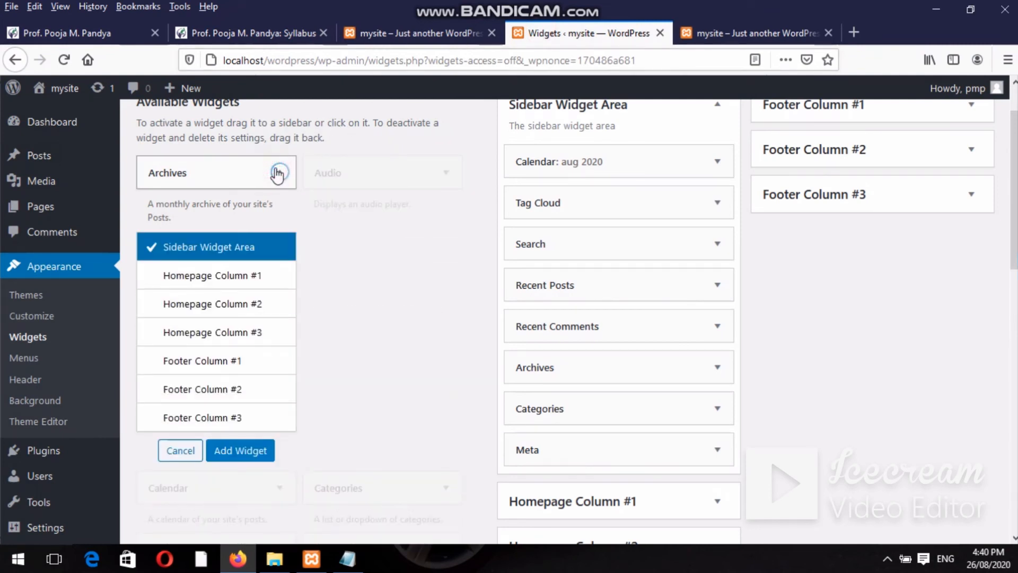
left_click(278, 171)
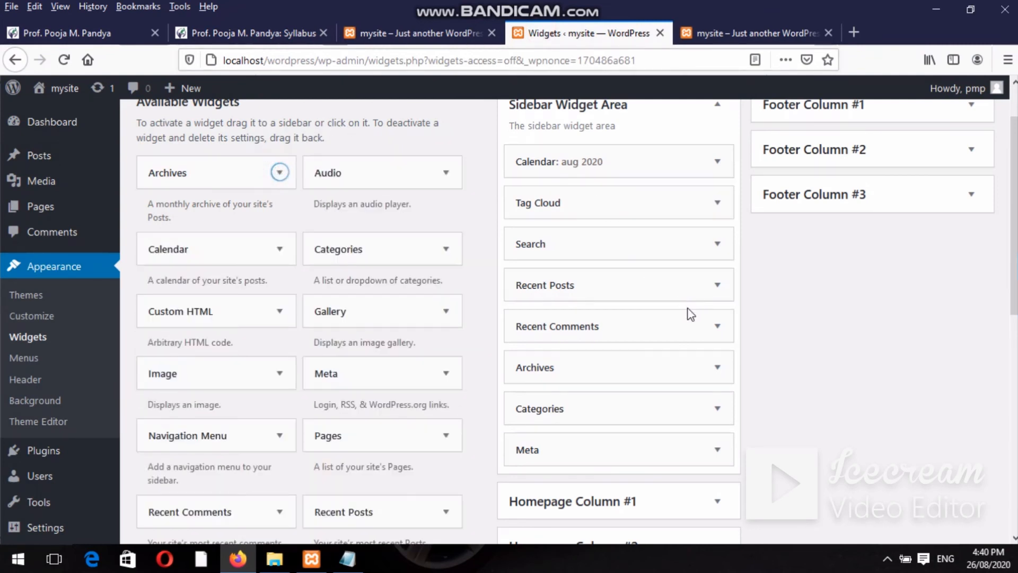
left_click(718, 366)
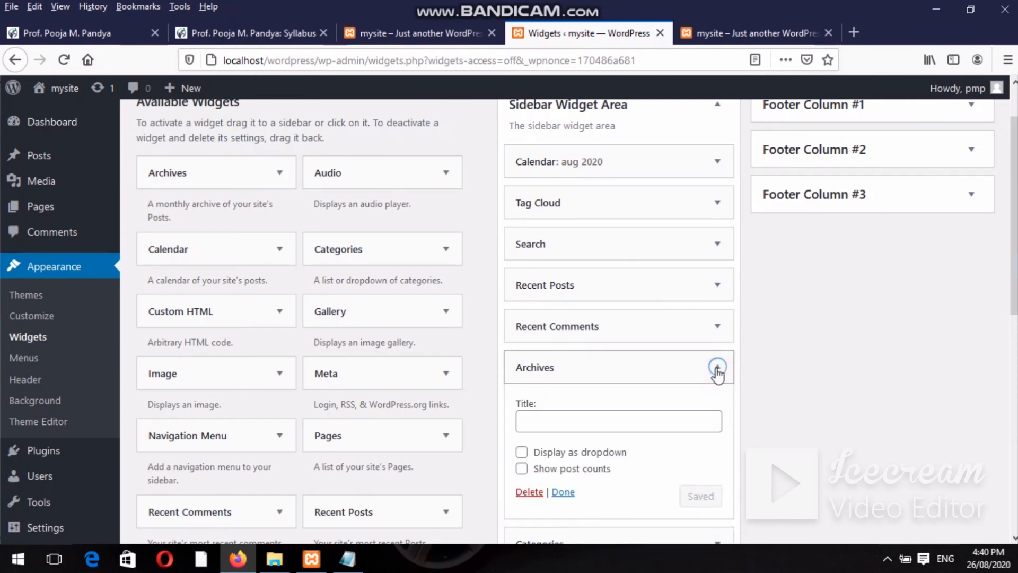
left_click(564, 423)
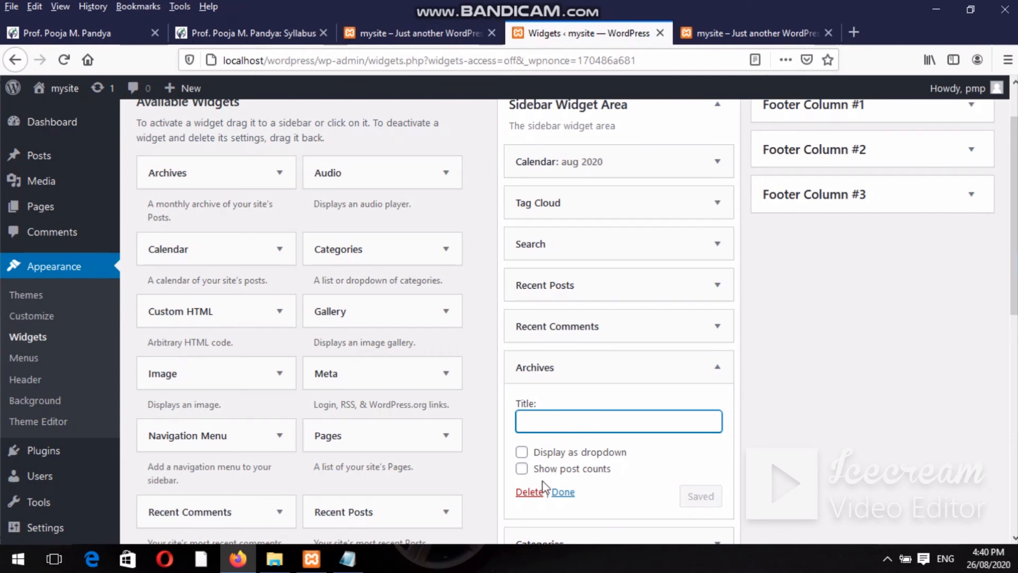
left_click(522, 470)
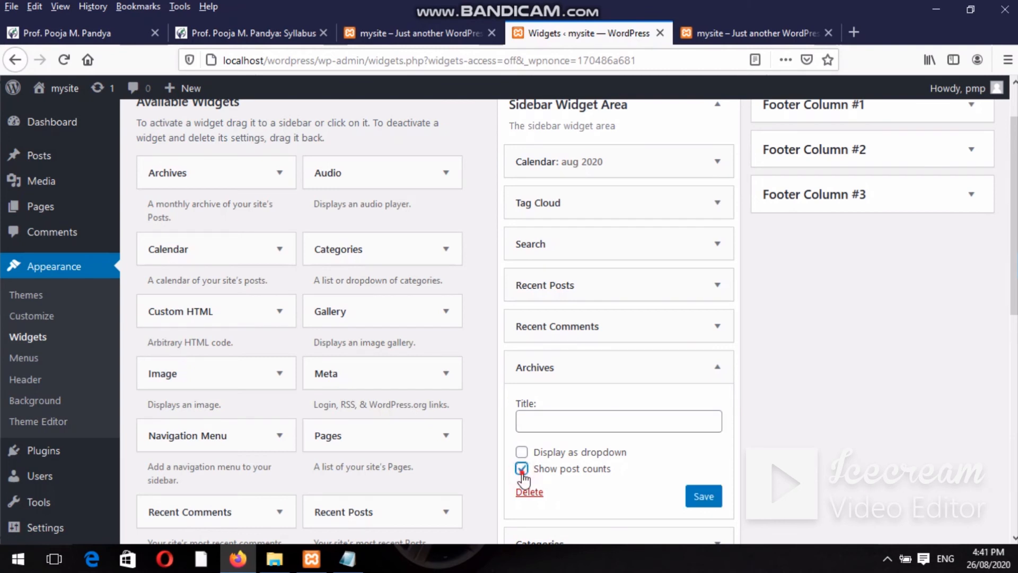
left_click(522, 469)
left_click(521, 453)
left_click(522, 454)
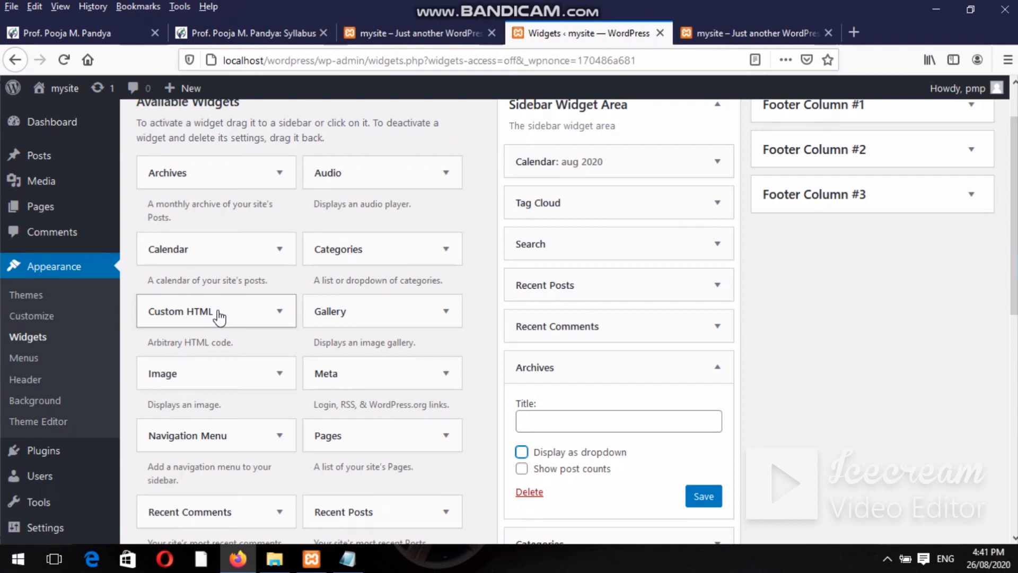
Choose Sidebar Widget Area for Custom HTML and save the Archives widget settings.
left_click(250, 317)
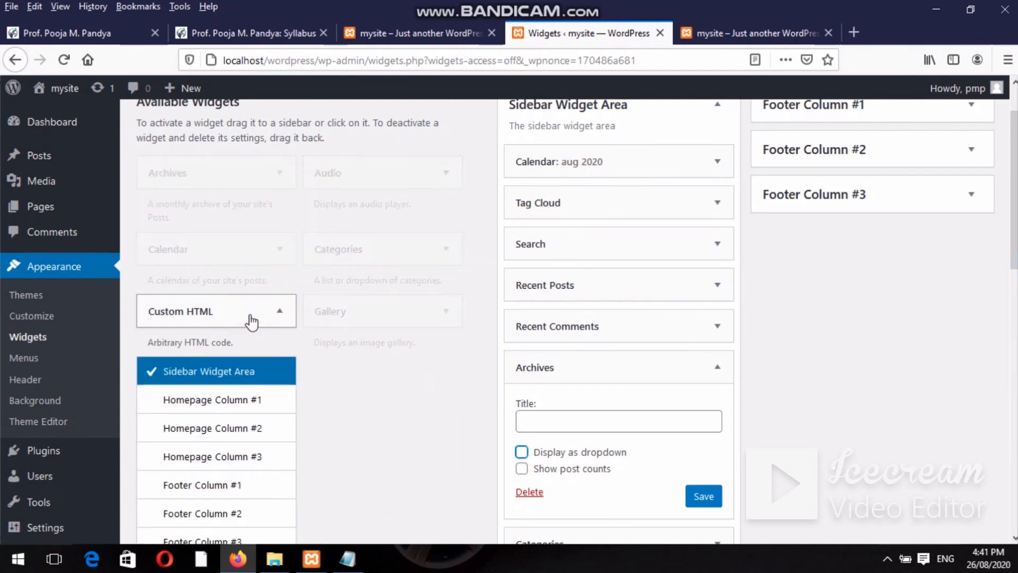
left_click(226, 378)
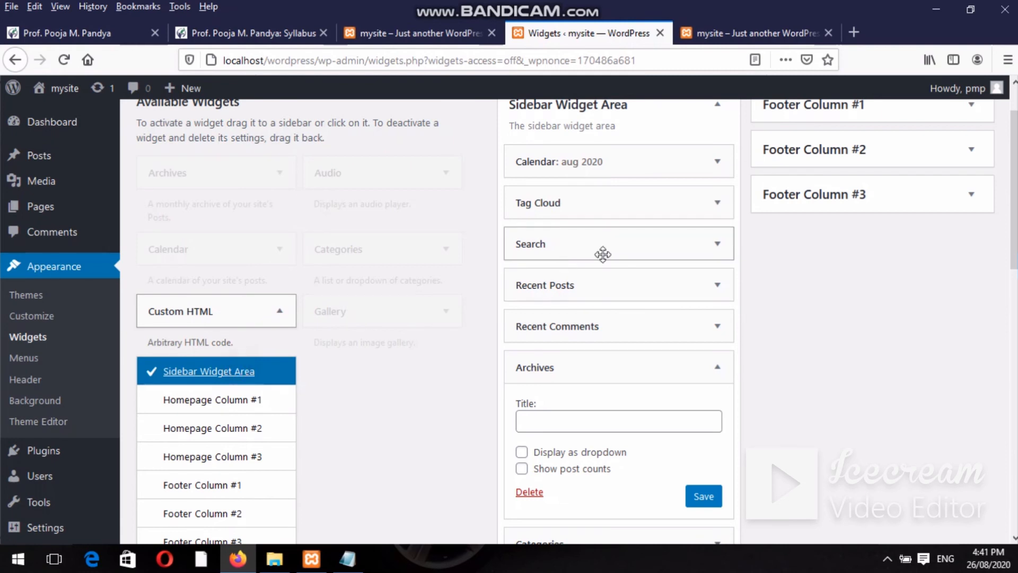
left_click(914, 352)
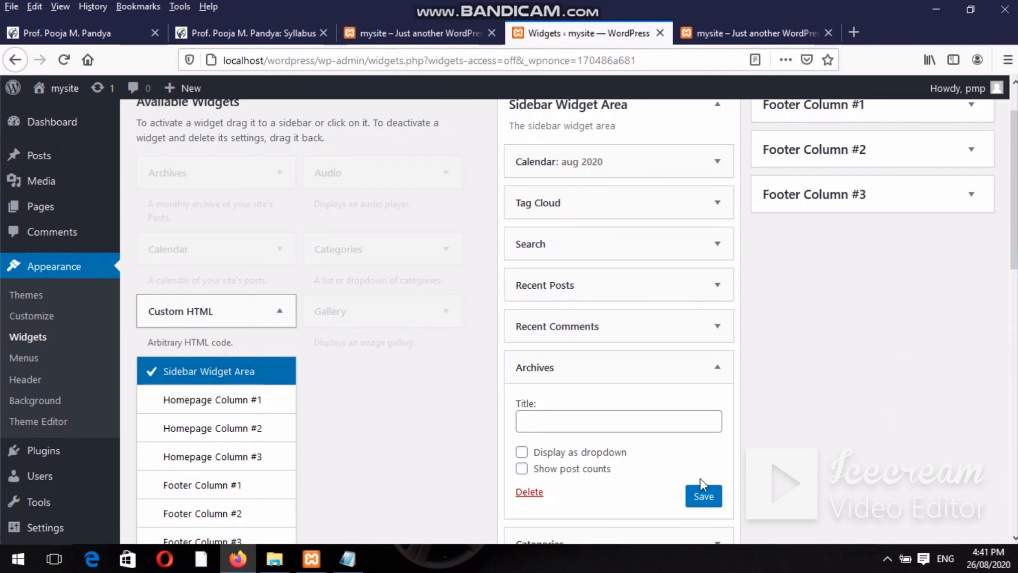
left_click(699, 499)
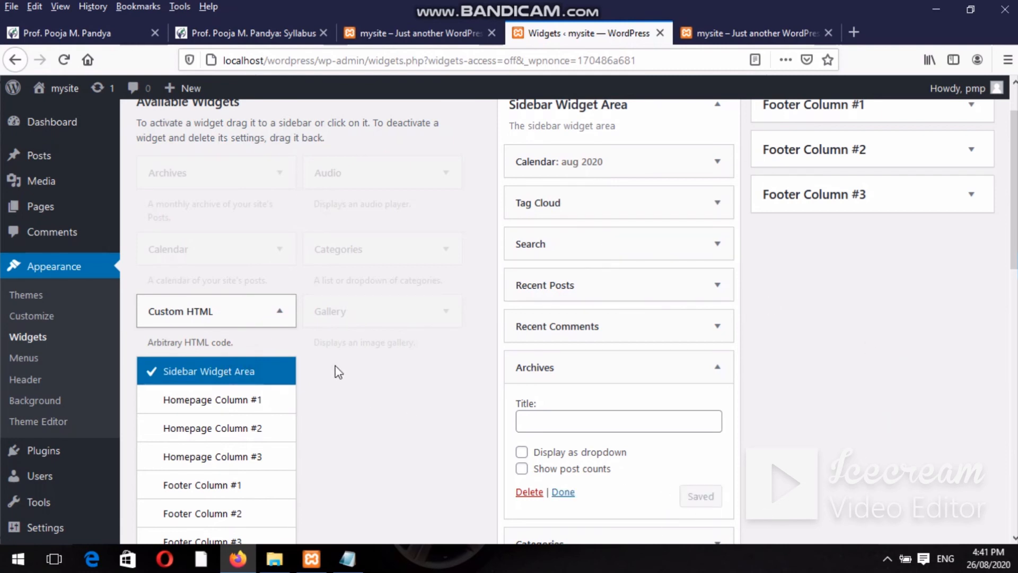
Add the blank Custom HTML widget to the Sidebar Widget Area below Meta.
left_click(942, 220)
scroll(943, 219, "down", 3)
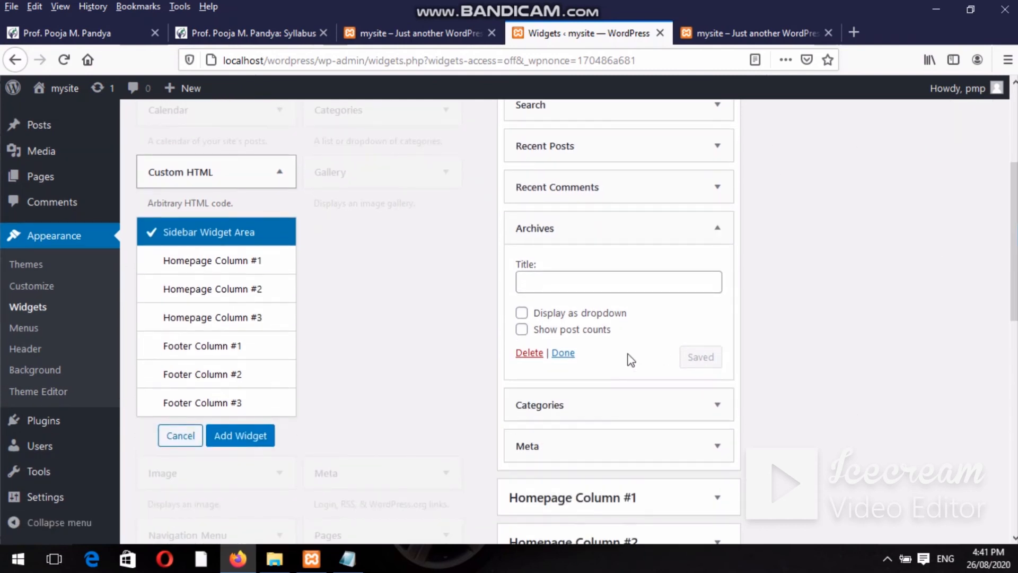
left_click(247, 439)
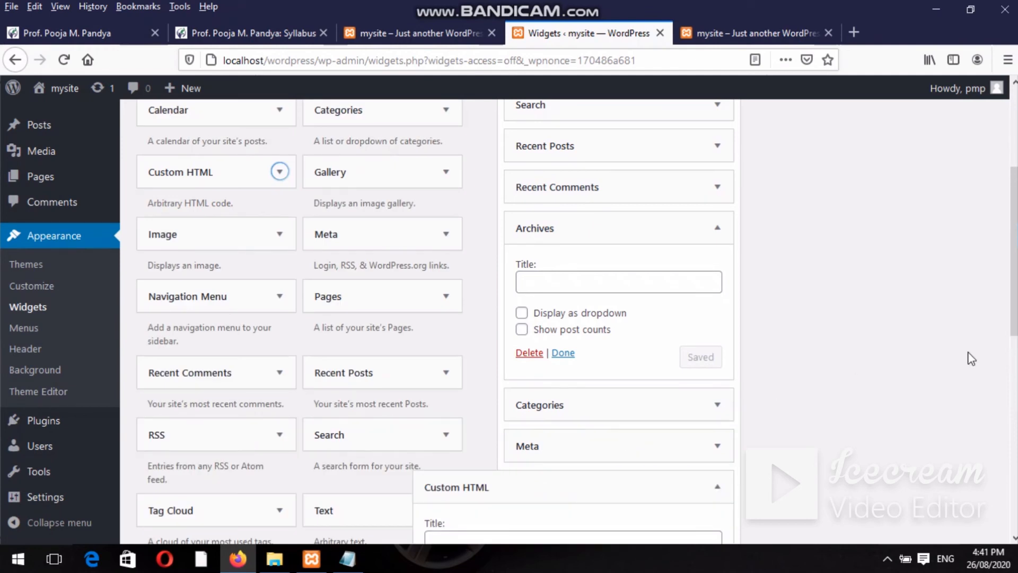
left_click_drag(1014, 276, 601, 451)
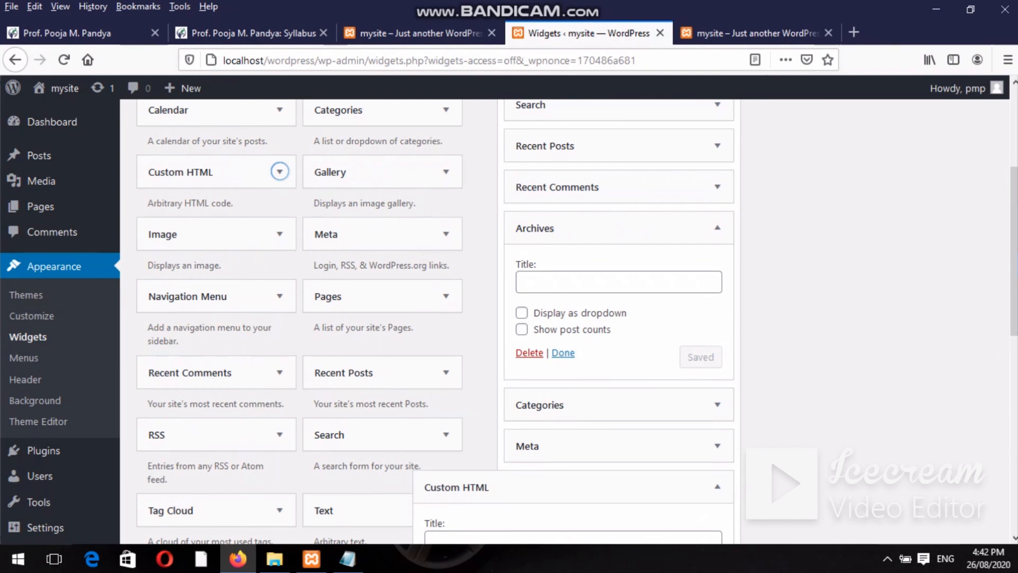
scroll(1013, 254, "down", 5)
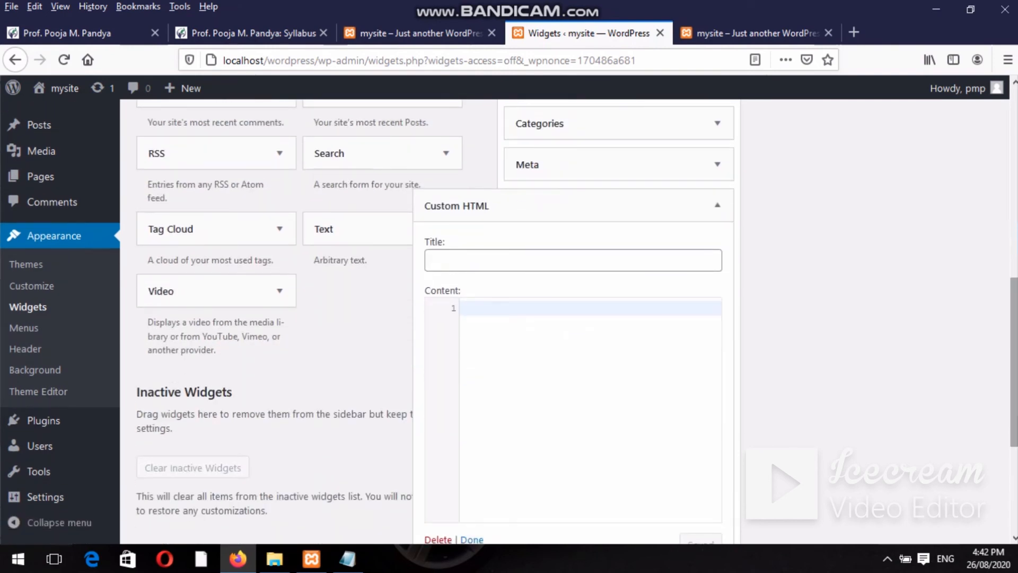
Title the Custom HTML widget and enter an H1 heading in its content, then try saving.
left_click(529, 260)
type("HTML")
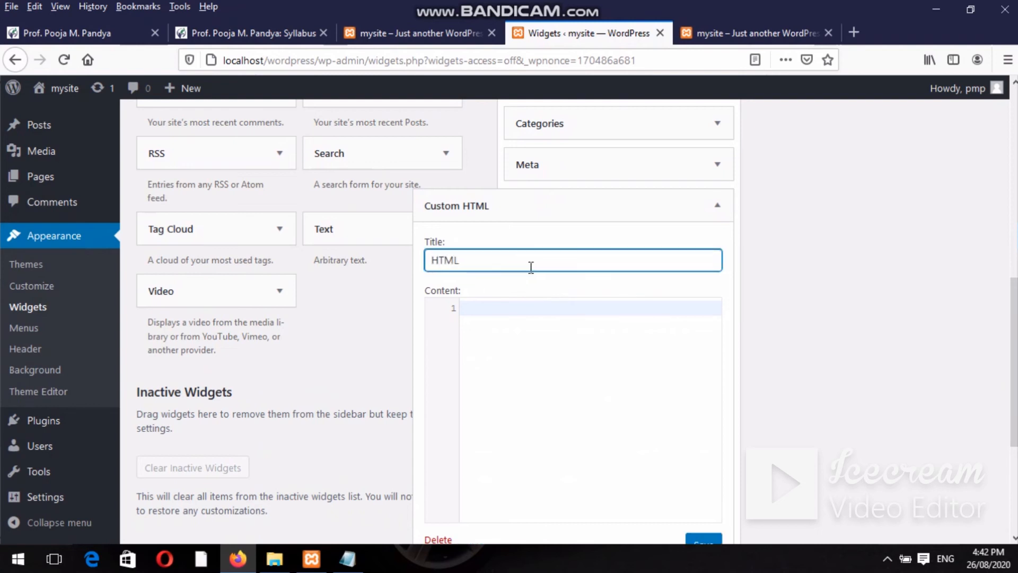
left_click(508, 339)
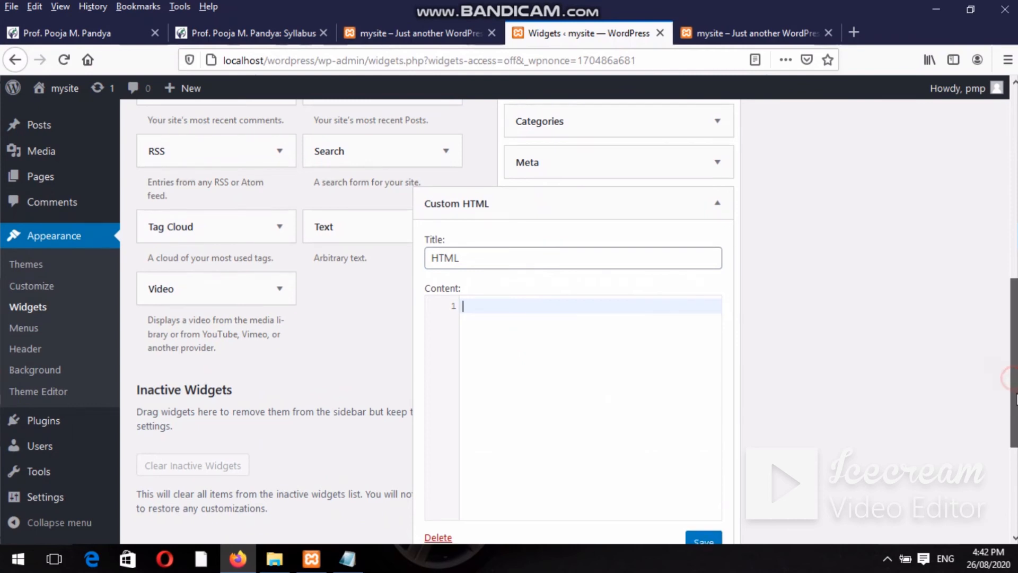
scroll(530, 318, "down", 2)
type("<")
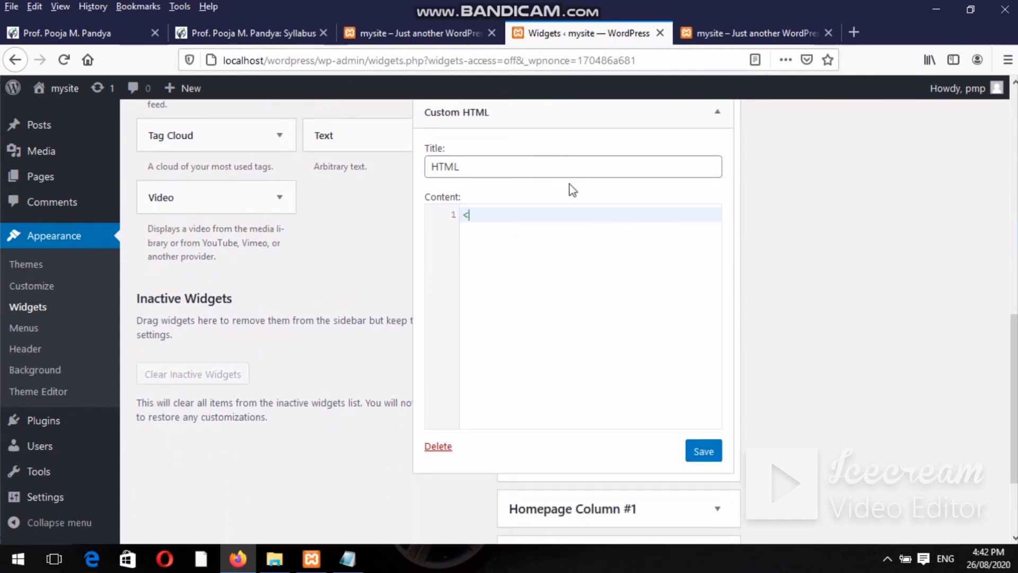
type("Hq>")
key("Return")
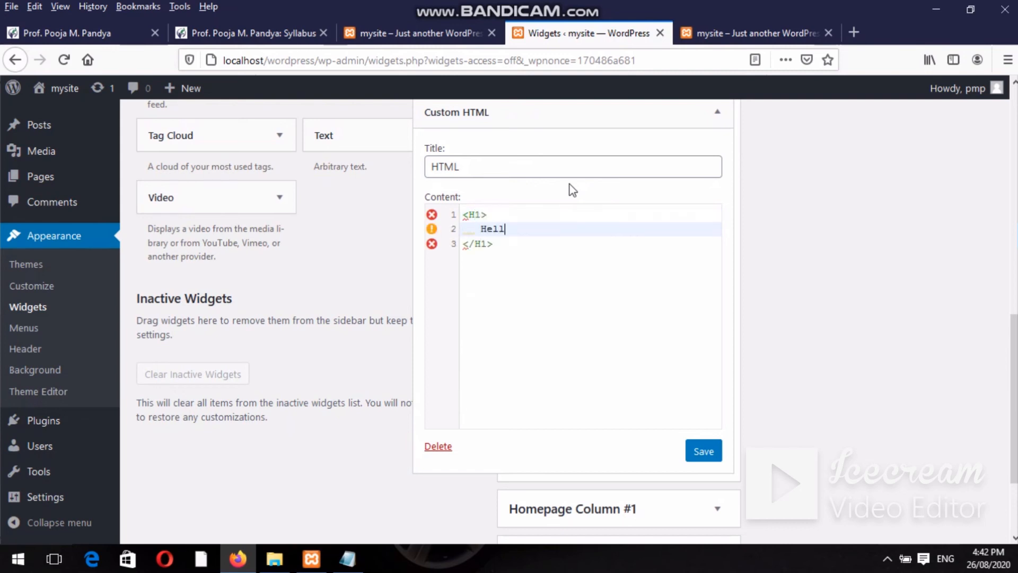
left_click(646, 325)
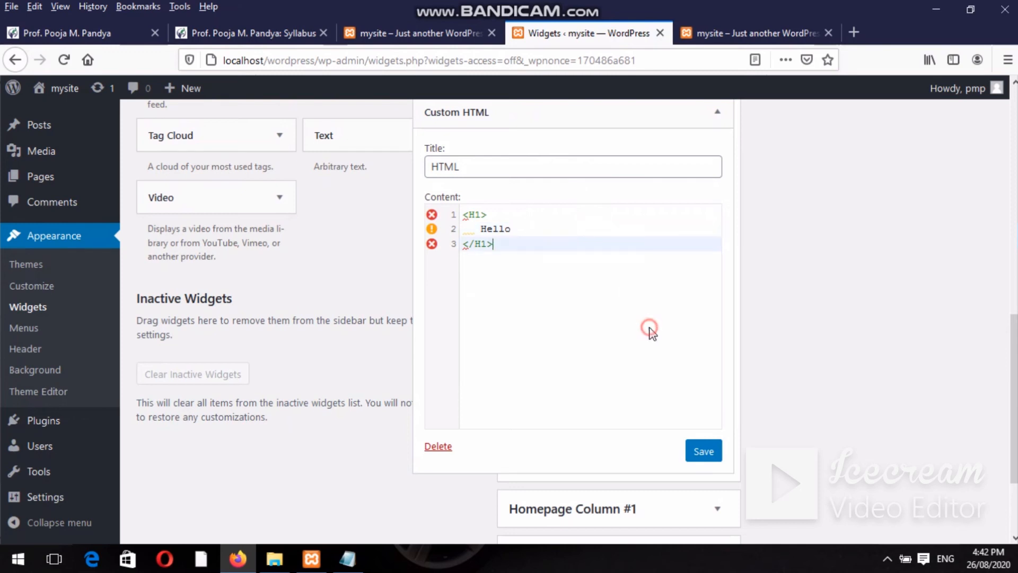
left_click(711, 450)
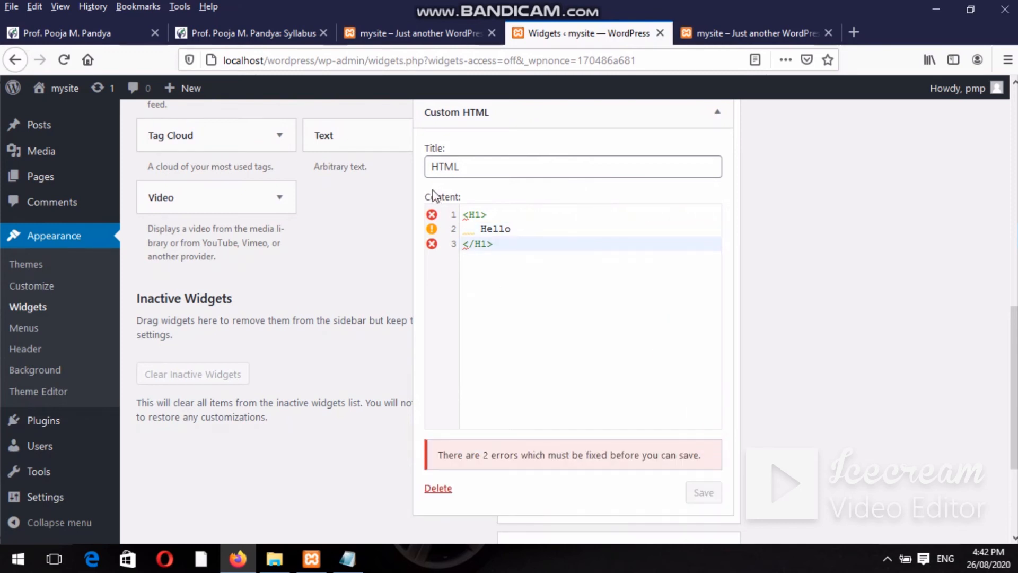
Add an opening <html> tag and move the H1 and Hello lines inside it.
left_click(476, 216)
key("Home")
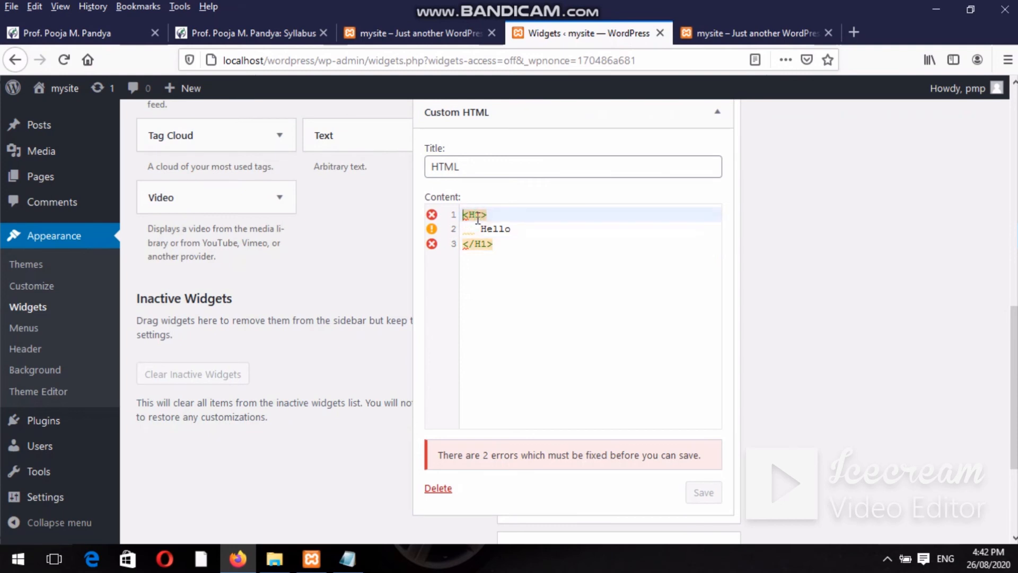
type("<html")
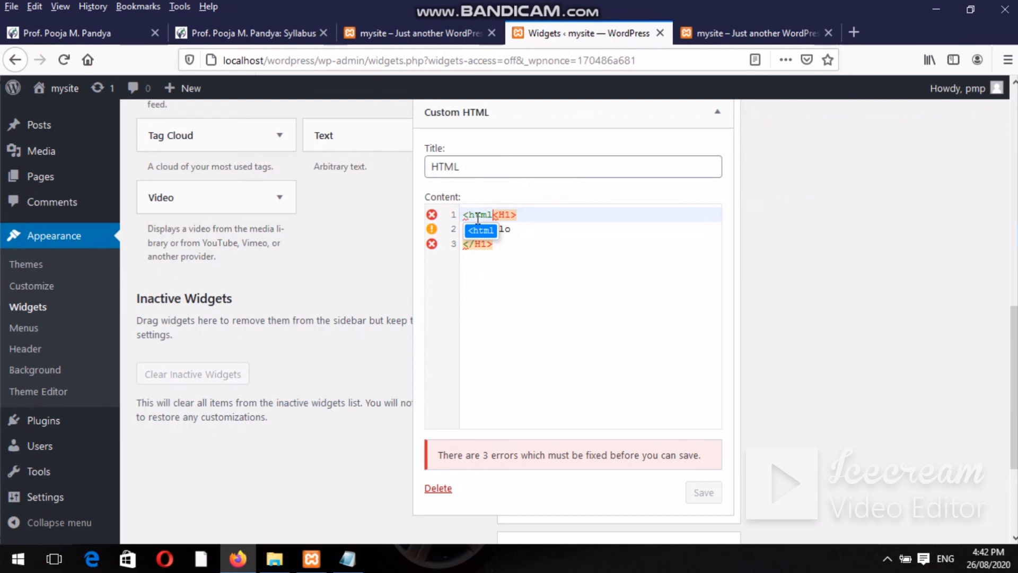
type(">")
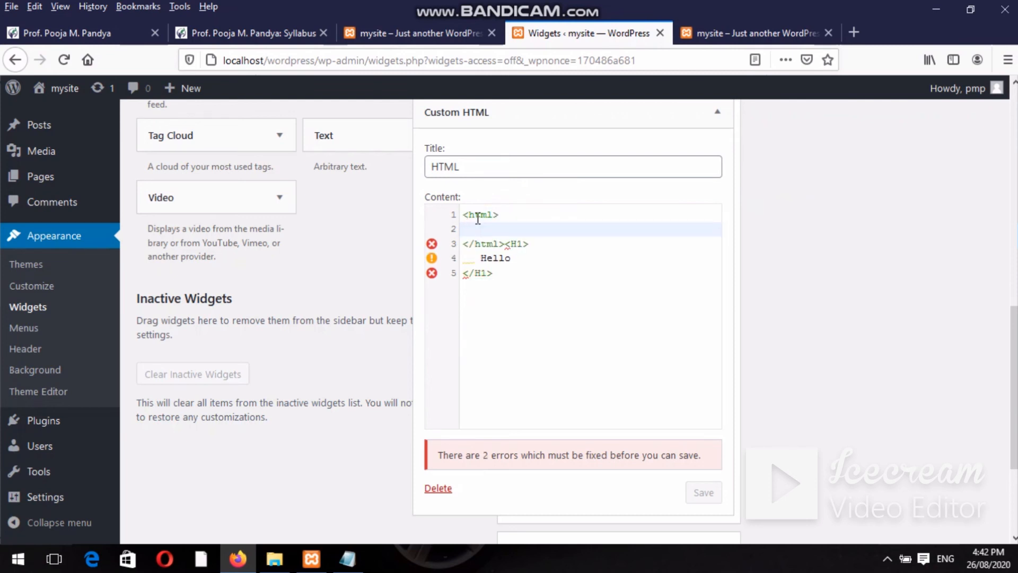
left_click_drag(493, 273, 513, 244)
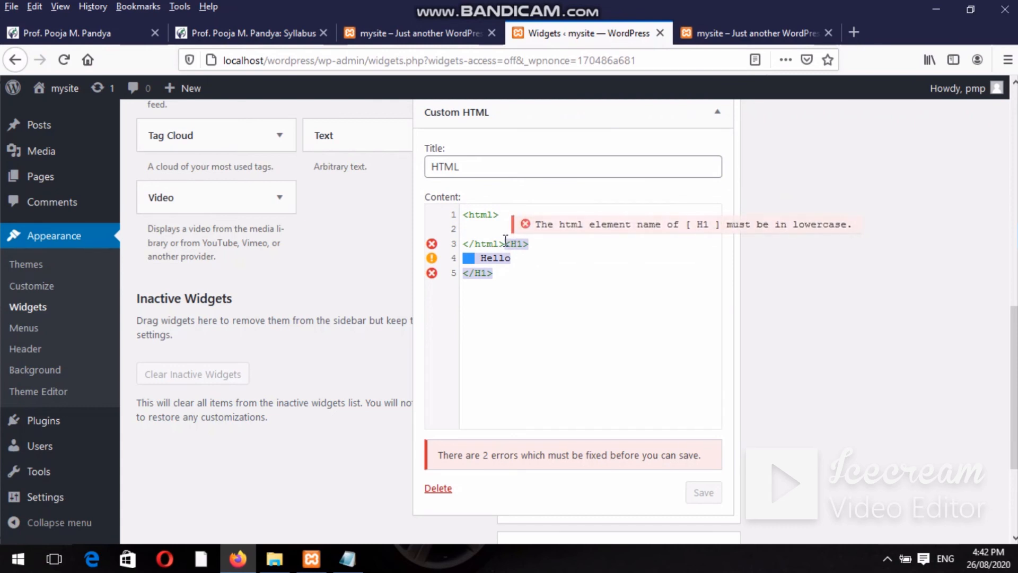
key("BackSpace")
left_click(501, 214)
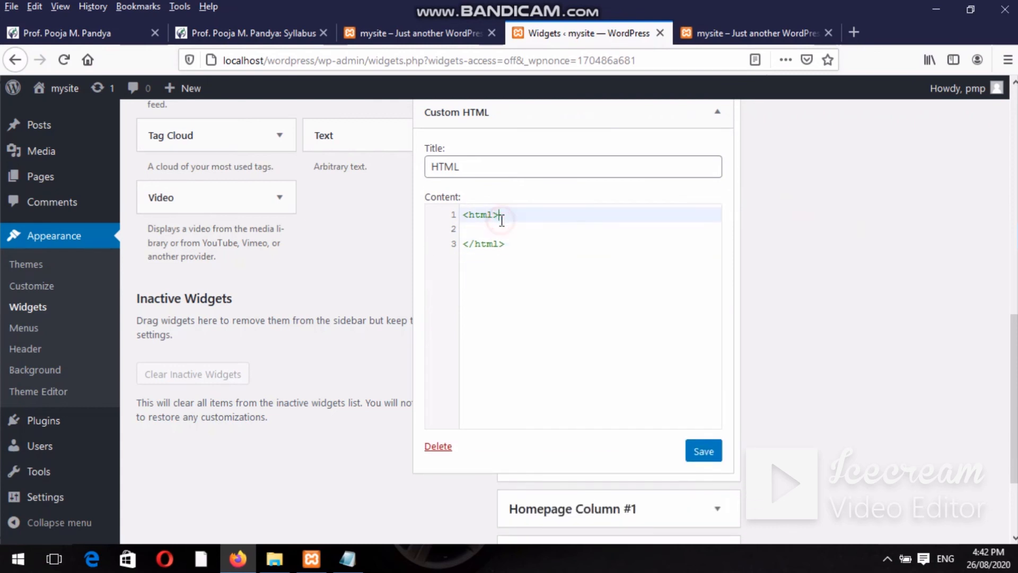
key("Return")
type("<H1>    Hello </H1>")
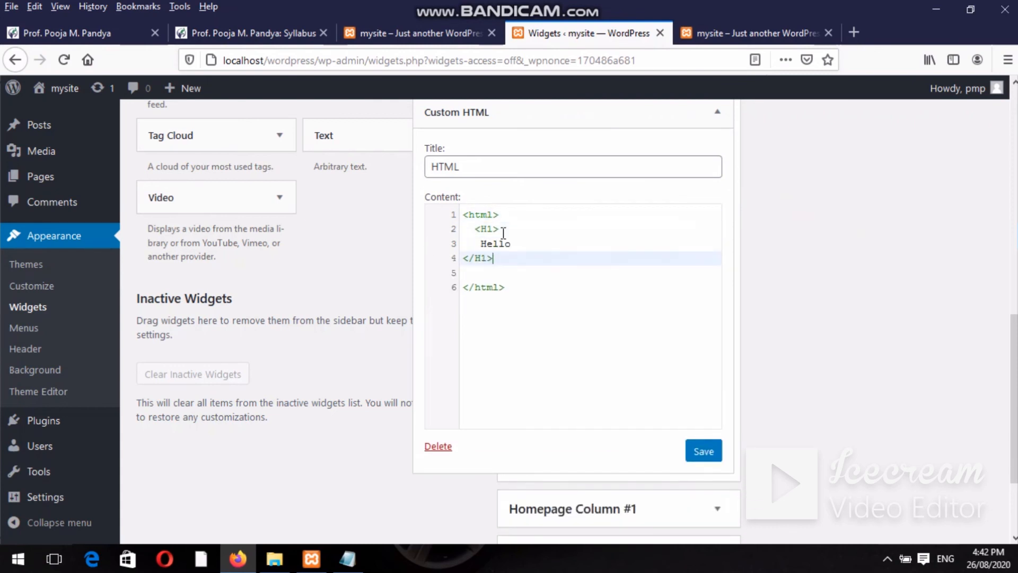
Replace the opening H1 tag with <b> and delete the Hello and closing H1 lines.
left_click(533, 310)
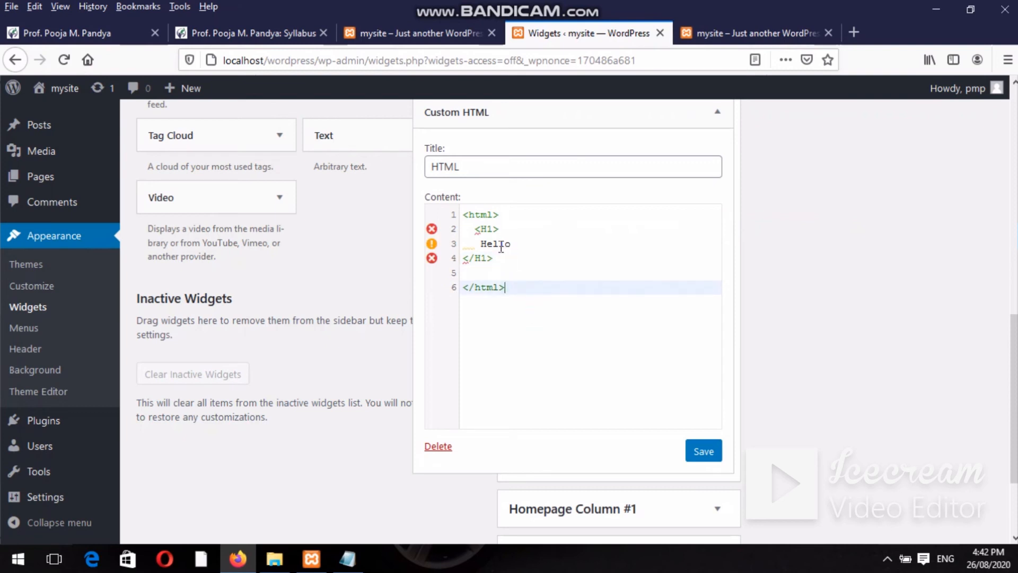
left_click(485, 257)
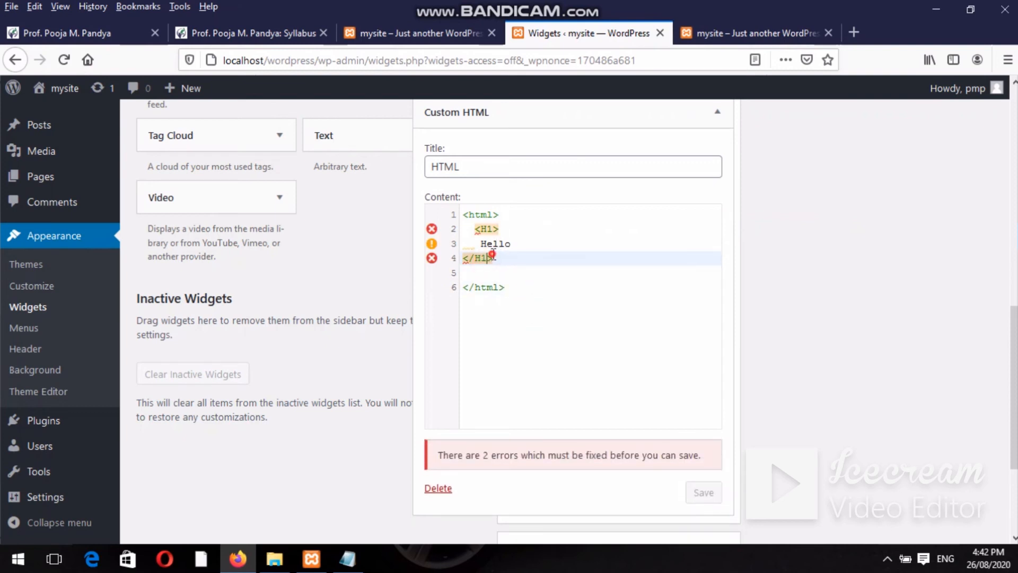
left_click(492, 256)
left_click_drag(500, 230, 473, 230)
type("<")
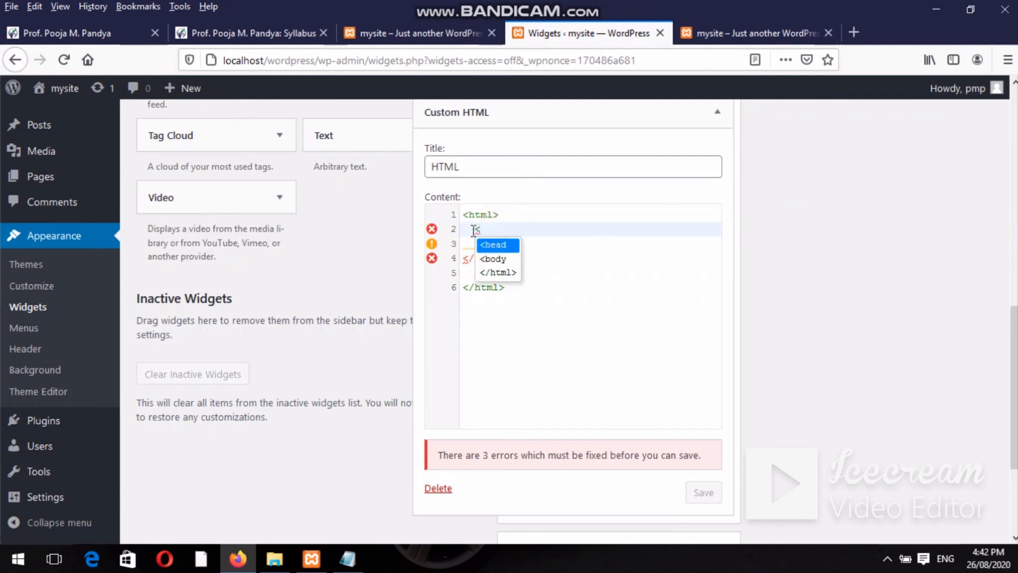
type("b></b>")
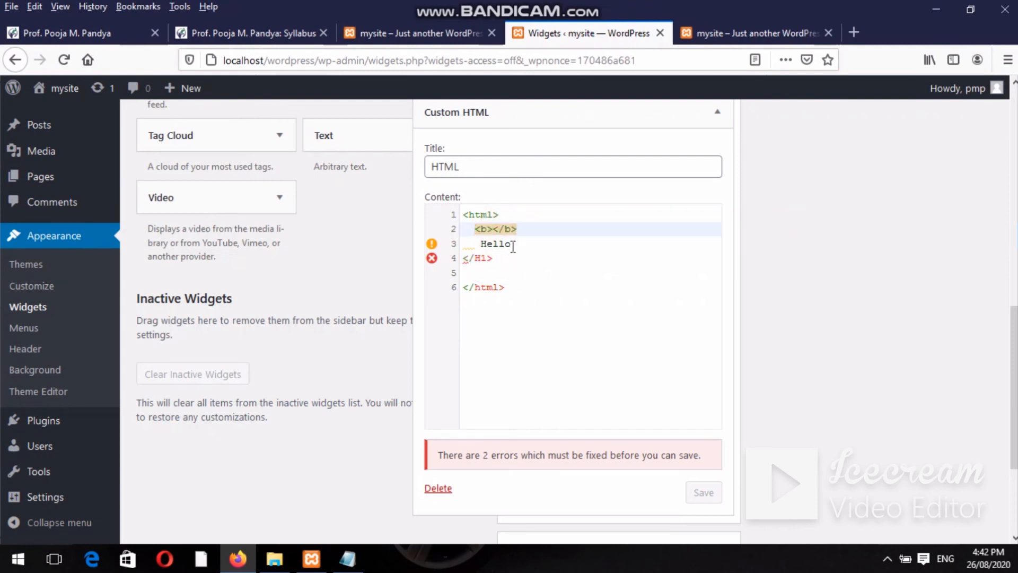
left_click_drag(510, 257, 461, 249)
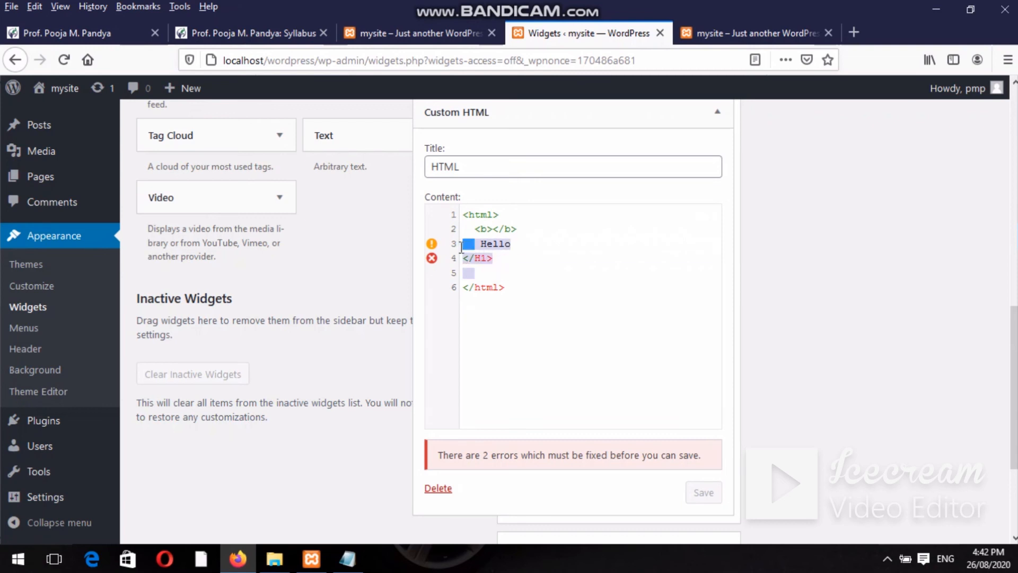
key("BackSpace")
Type the name between the <b> tags and save the Custom HTML widget.
left_click(494, 229)
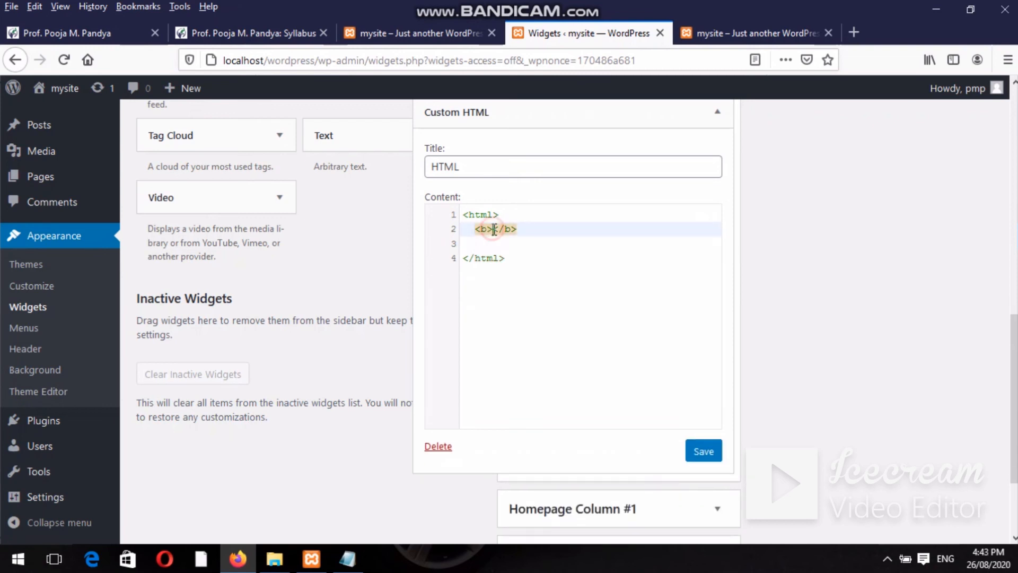
type("Pooja")
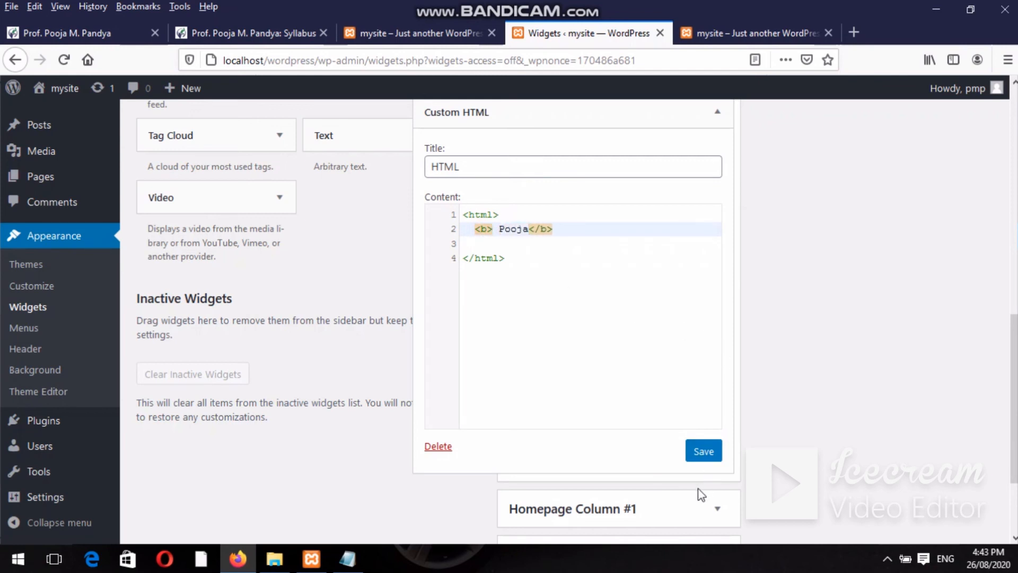
left_click(699, 457)
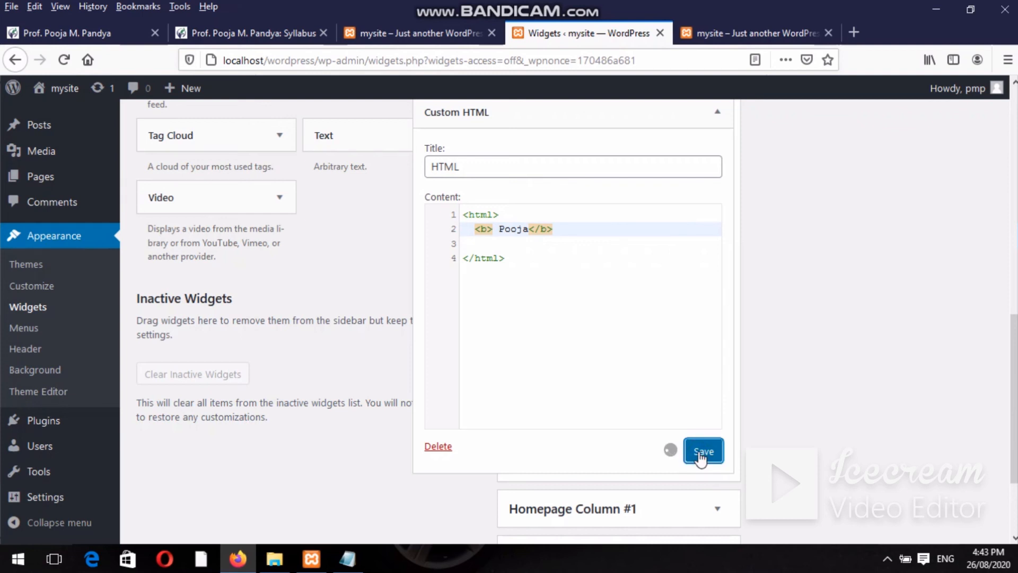
Reload the front page to check the bold-name HTML widget, then return to the Widgets page.
left_click(764, 33)
left_click(649, 66)
key("Return")
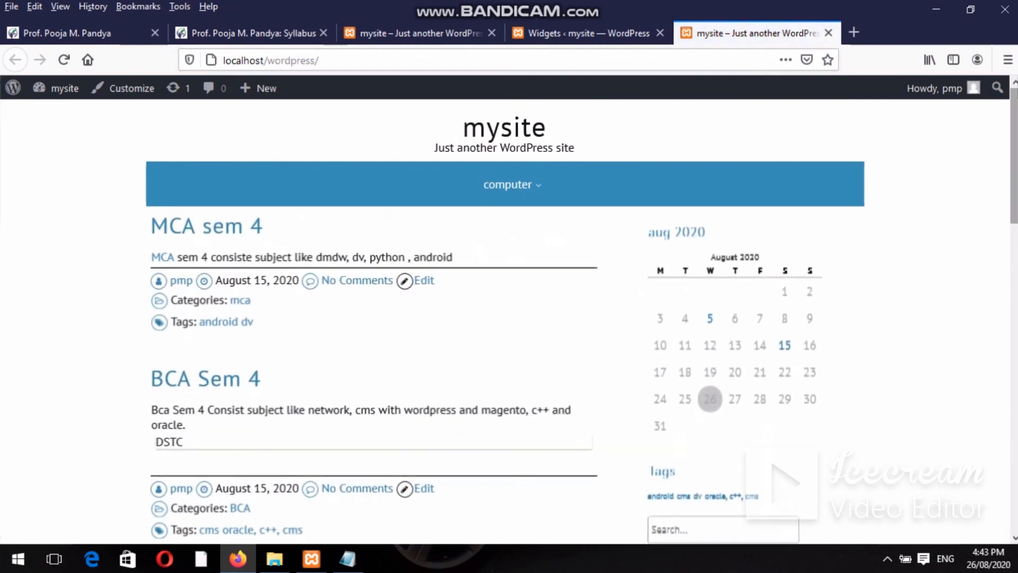
scroll(954, 151, "down", 8)
scroll(818, 371, "down", 5)
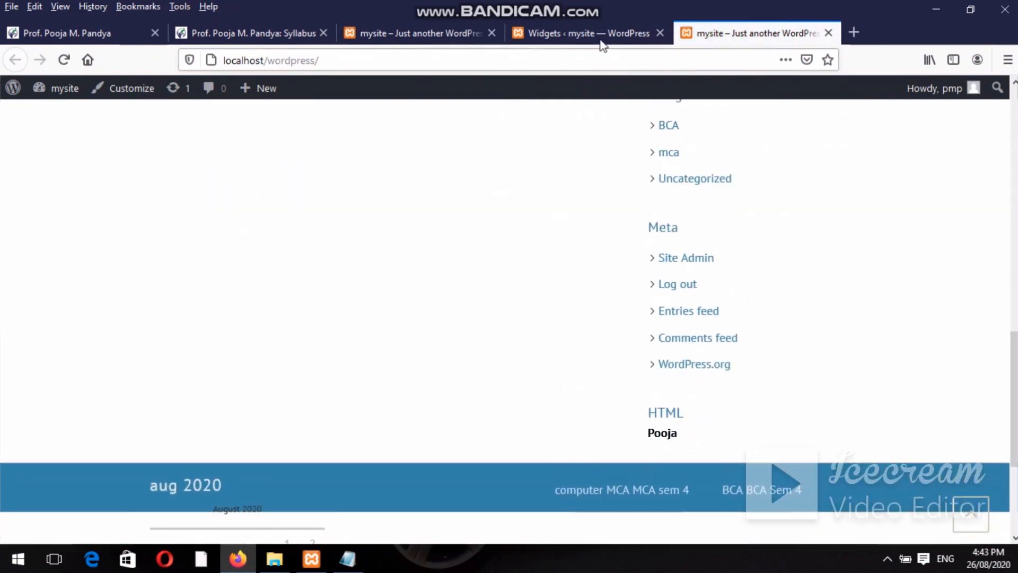
left_click(600, 40)
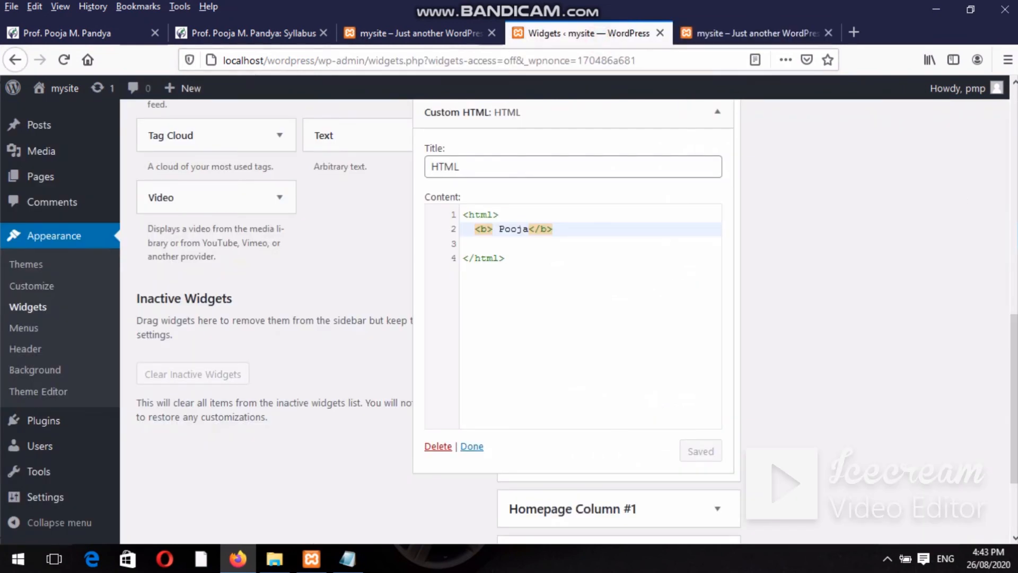
left_click_drag(1014, 342, 1012, 164)
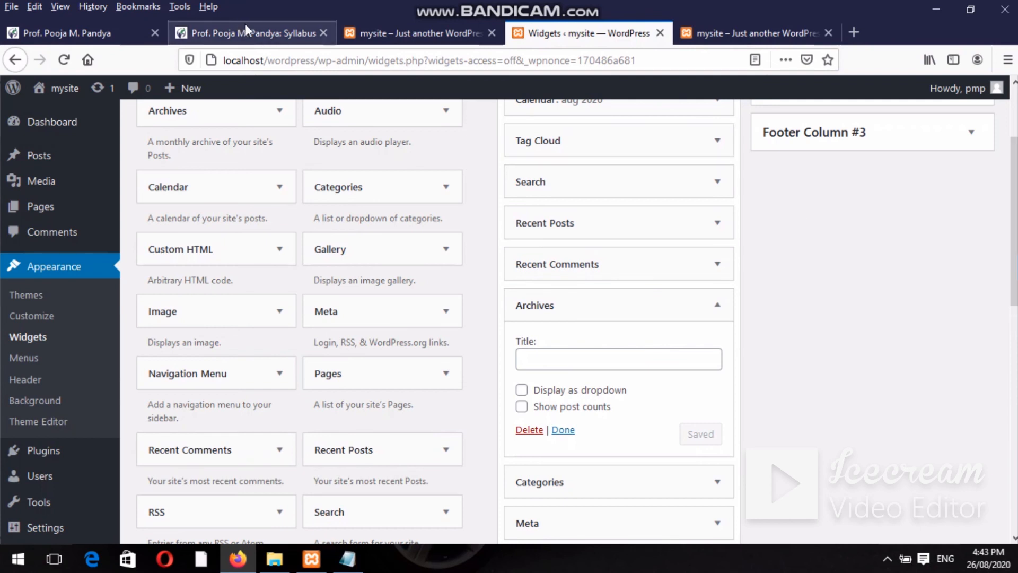
Compare the current and older front page tabs, then return to the Widgets admin page.
left_click(689, 32)
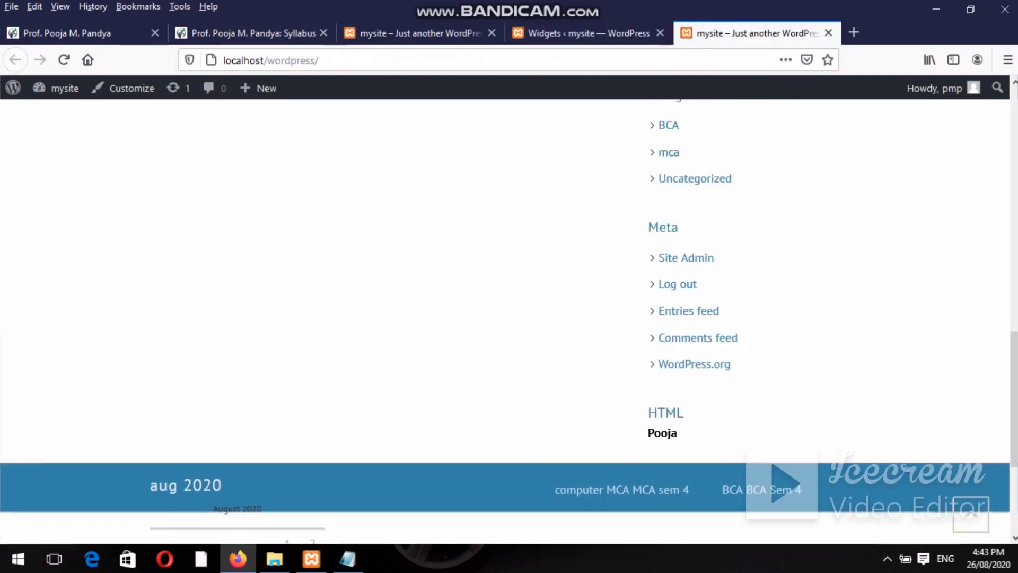
scroll(1011, 299, "up", 10)
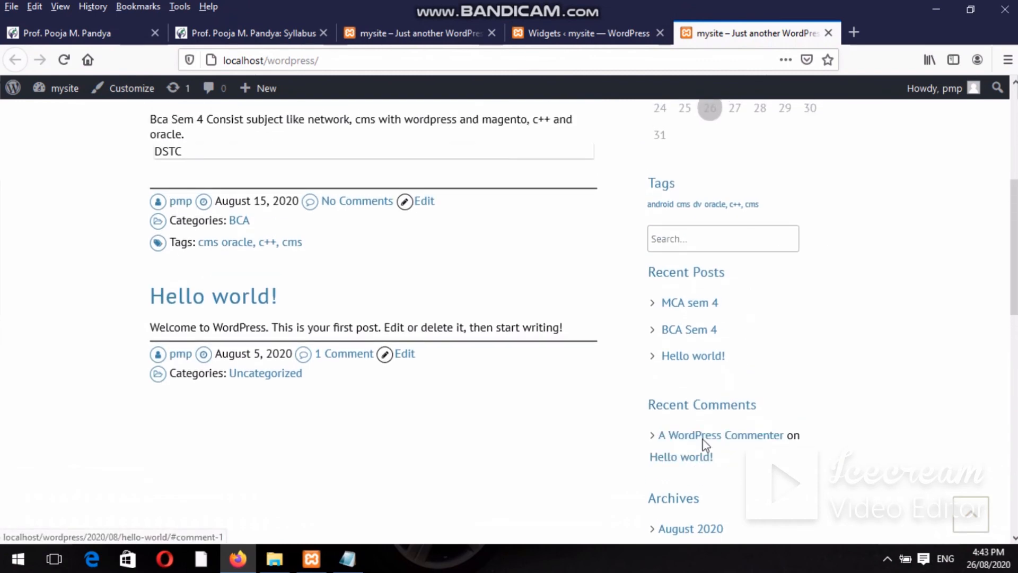
left_click(386, 36)
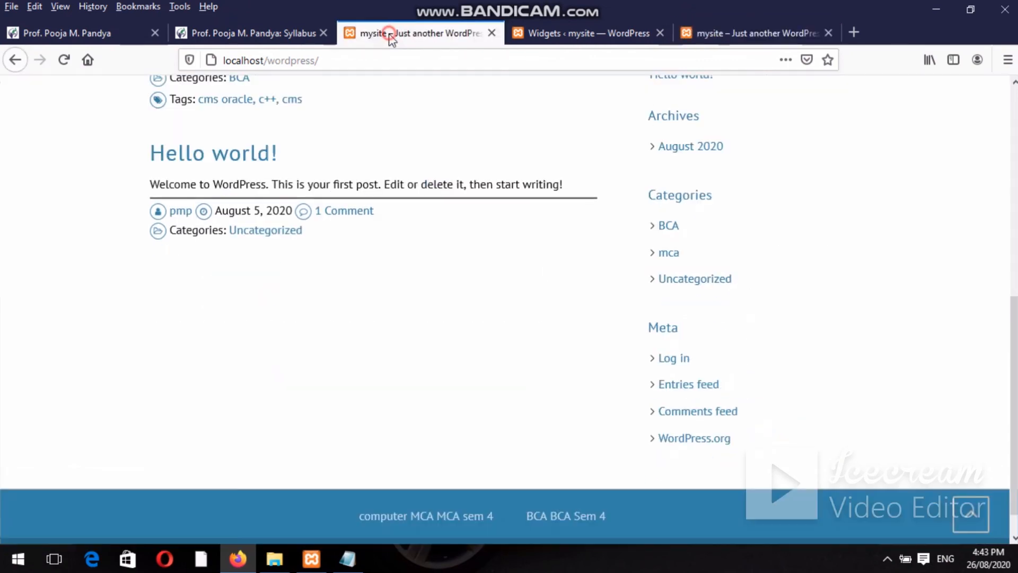
left_click(592, 43)
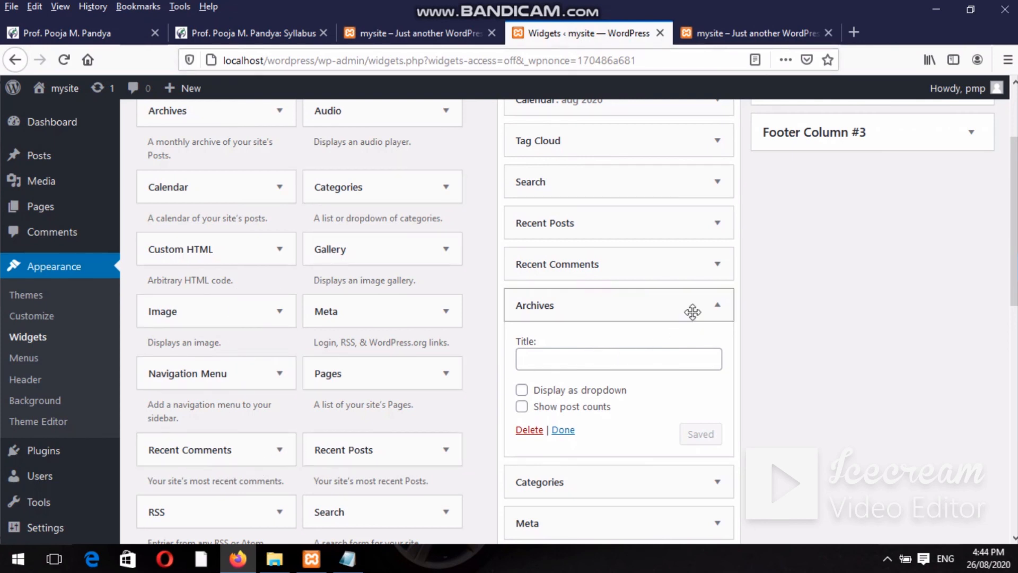
Expand the Recent Comments widget settings, then preview the front page sidebar.
left_click(718, 264)
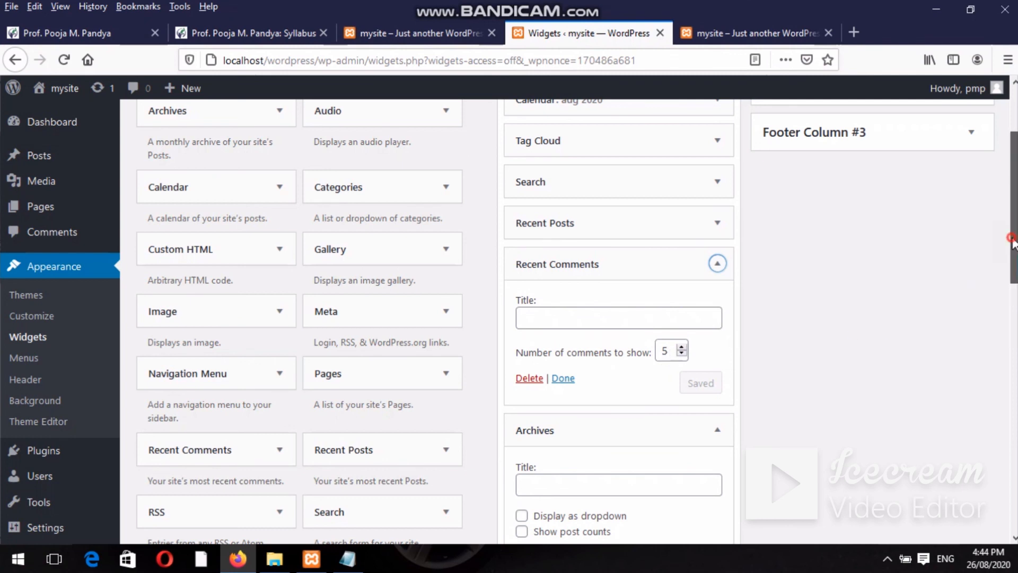
scroll(1014, 249, "down", 1)
left_click_drag(1014, 249, 1014, 299)
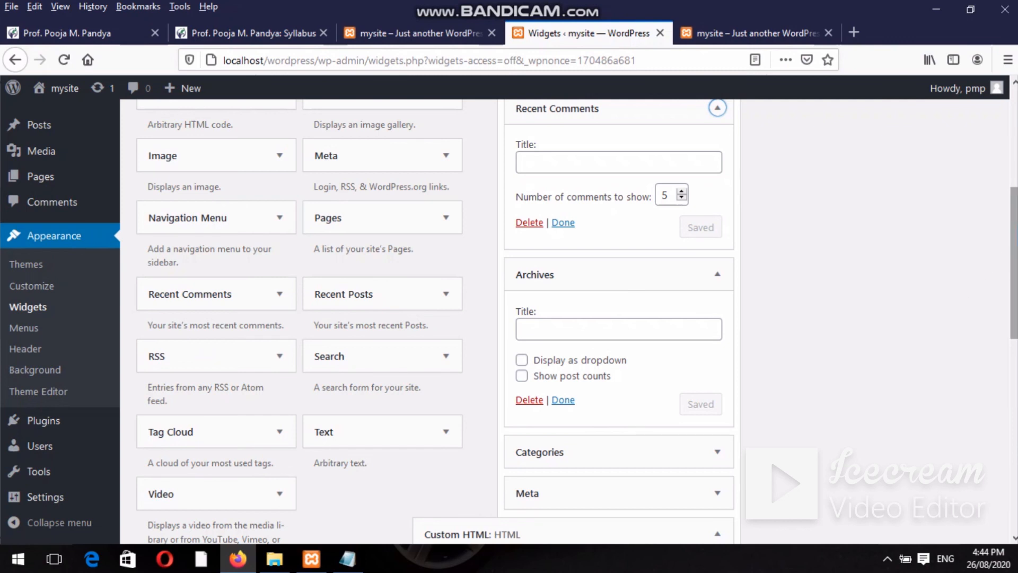
scroll(1014, 265, "down", 1)
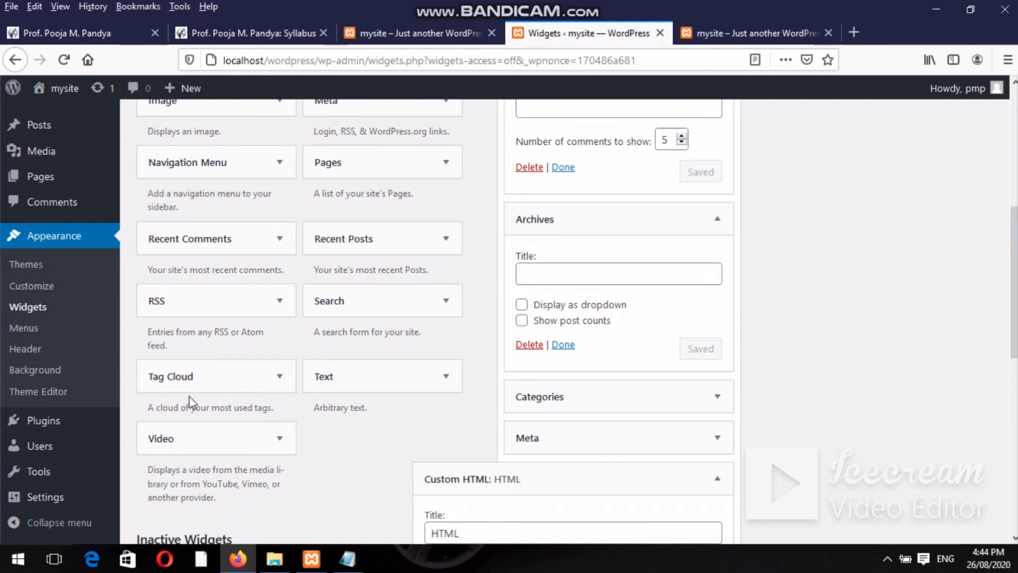
scroll(1012, 344, "up", 1)
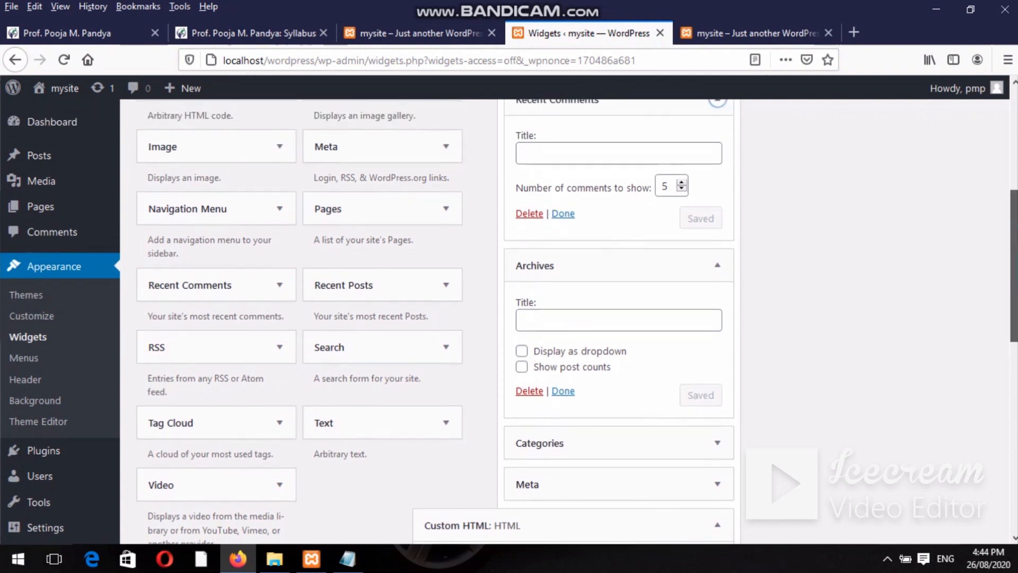
scroll(1011, 345, "down", 2)
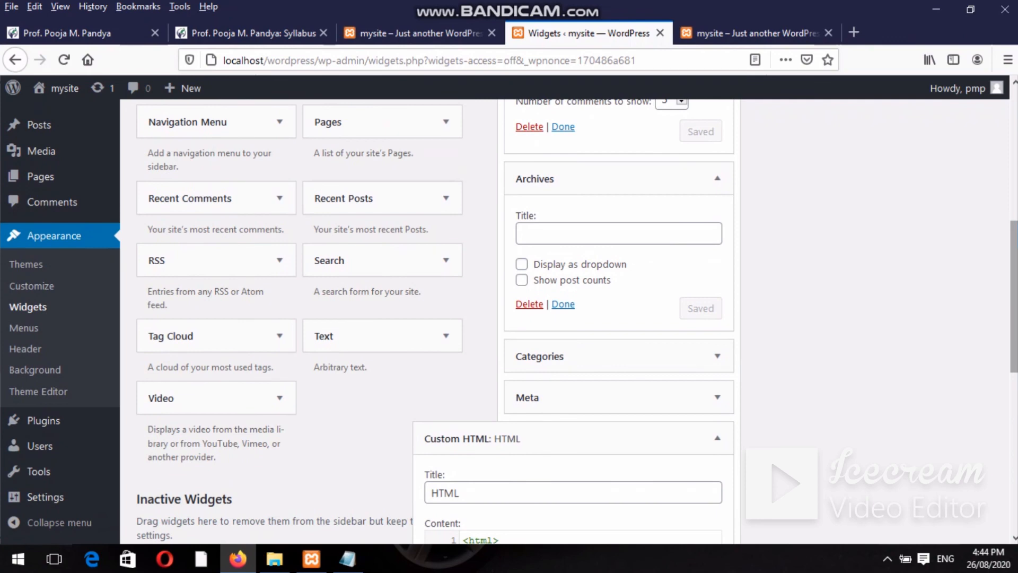
scroll(1011, 297, "up", 8)
scroll(1007, 217, "down", 3)
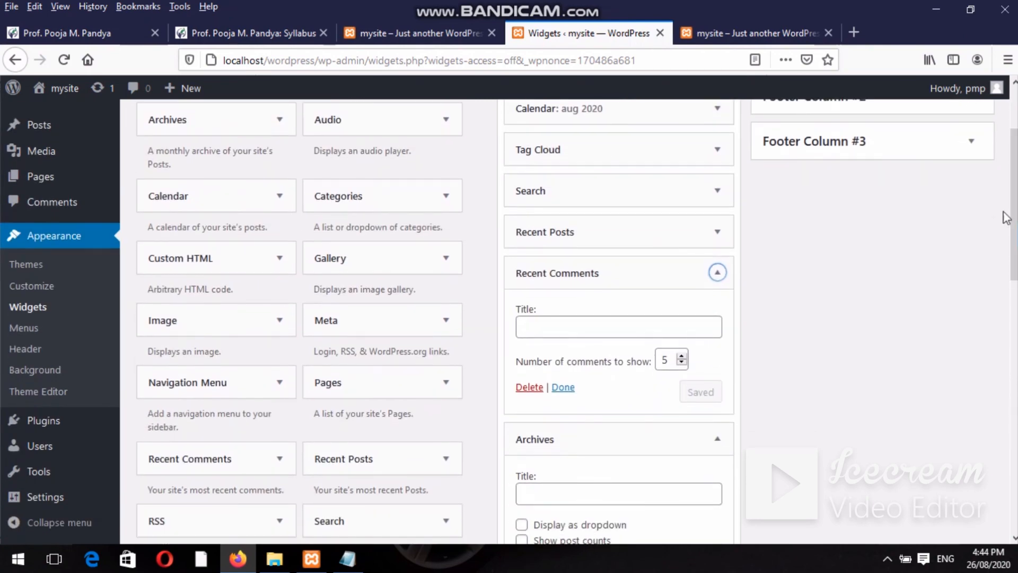
left_click(758, 33)
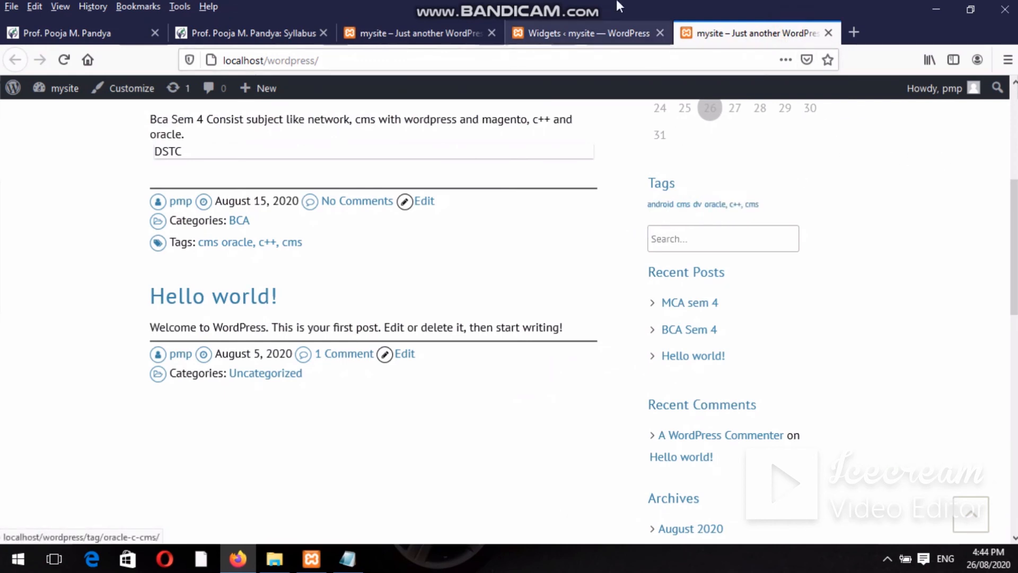
Scroll through the sidebar widgets on the Widgets admin page.
left_click(594, 33)
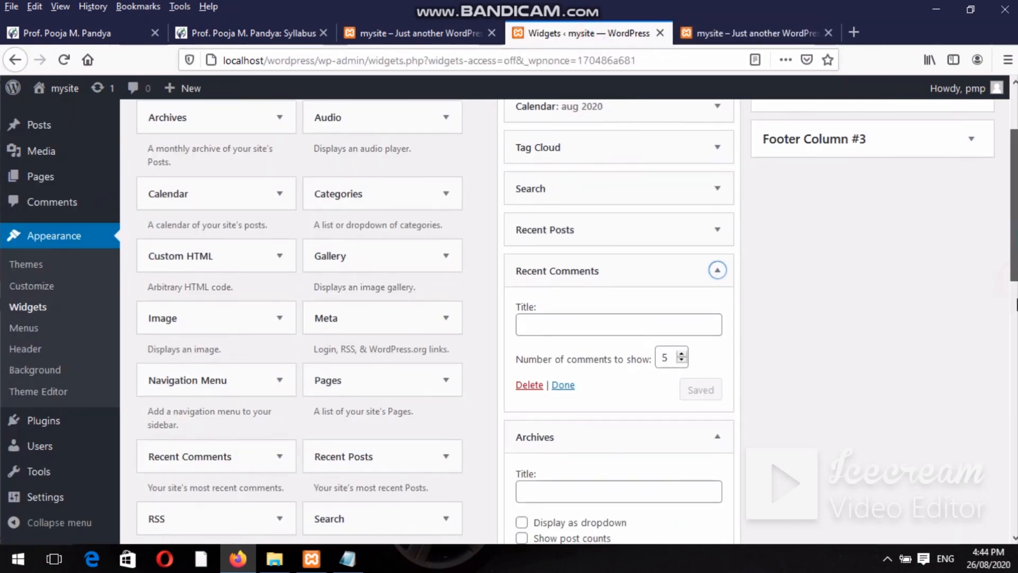
scroll(576, 320, "down", 2)
scroll(881, 111, "down", 2)
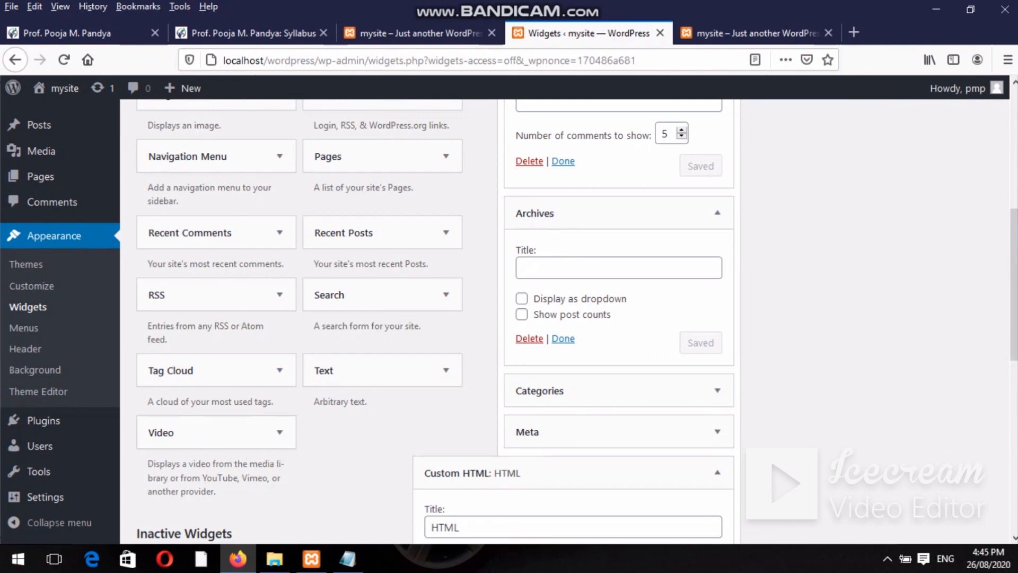
left_click_drag(1014, 275, 1014, 184)
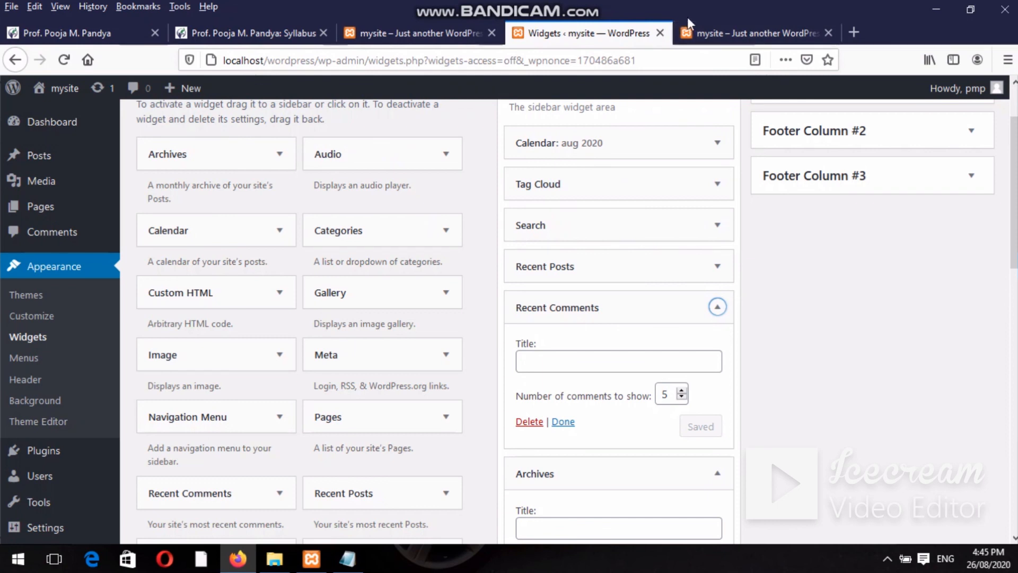
Check the front page sidebar and its web address, then go back to Widgets.
left_click(712, 40)
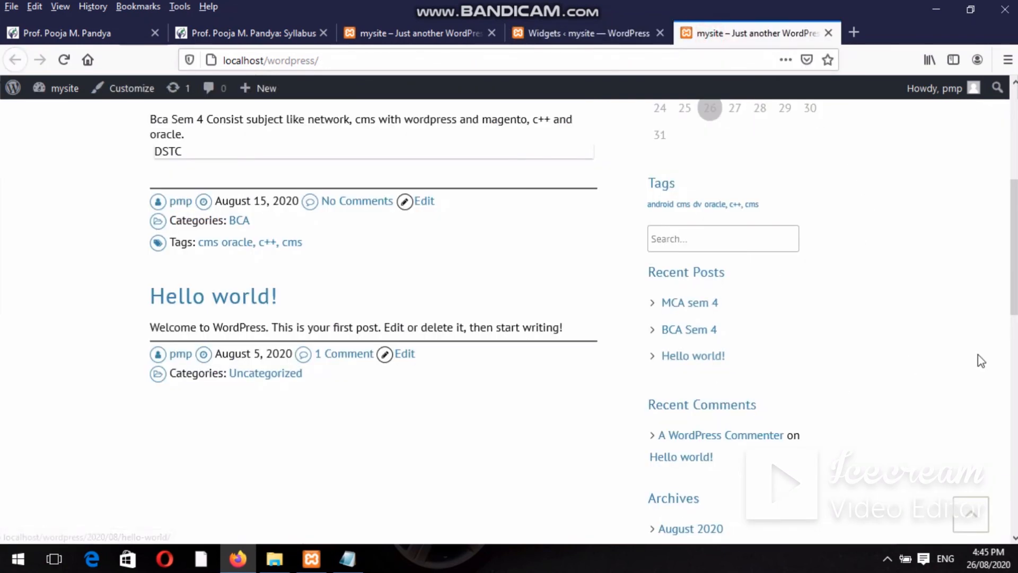
scroll(980, 360, "up", 2)
scroll(981, 361, "down", 6)
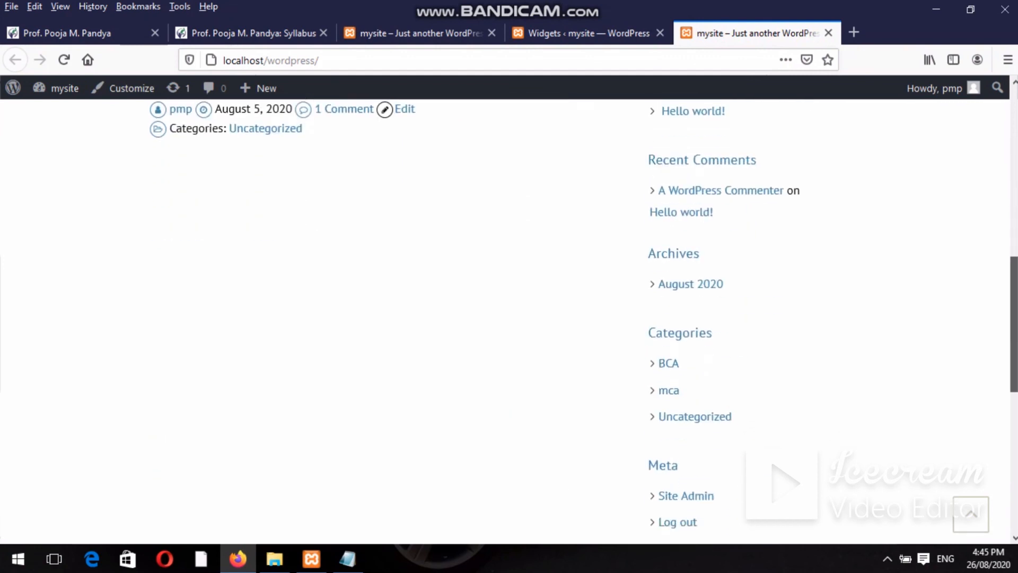
scroll(583, 318, "down", 2)
scroll(712, 239, "up", 2)
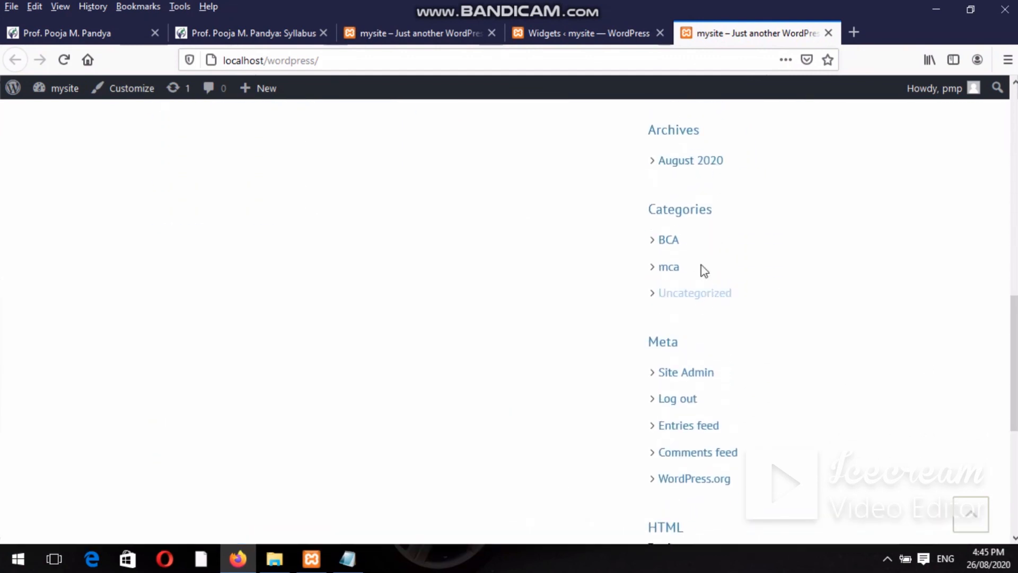
left_click(548, 52)
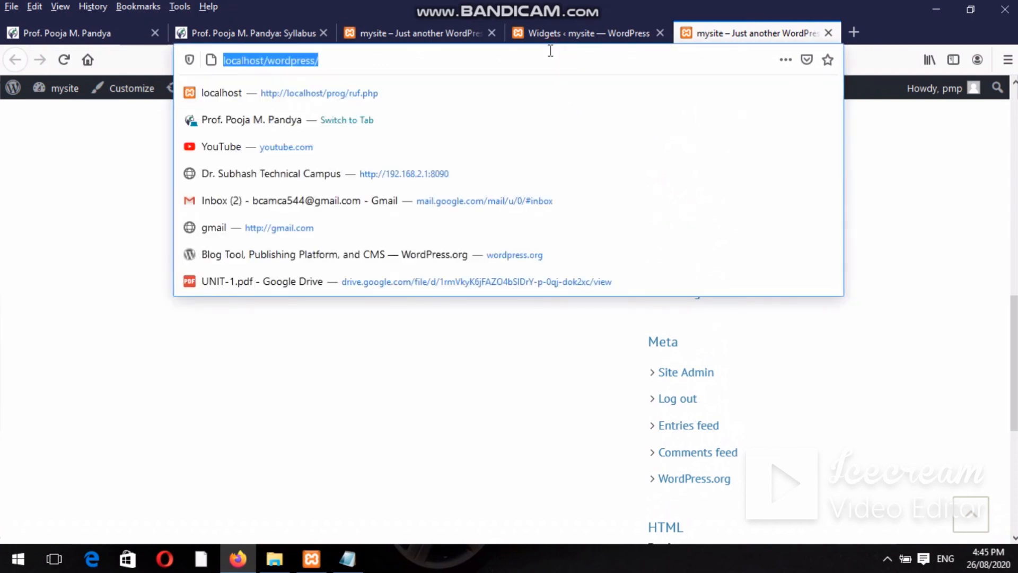
left_click(535, 32)
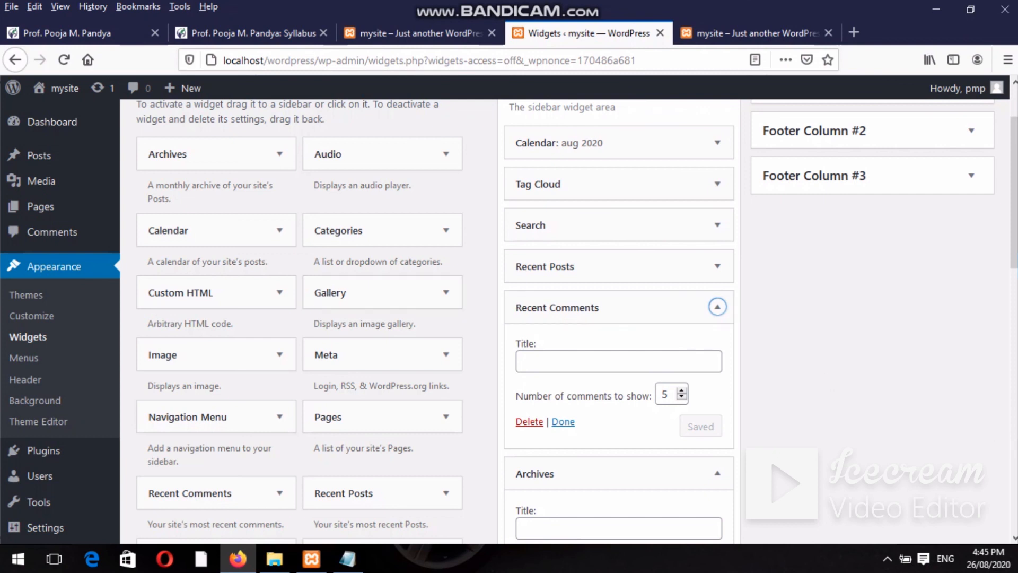
Scroll the Widgets page and check the sidebar on the site front page.
left_click(1007, 205)
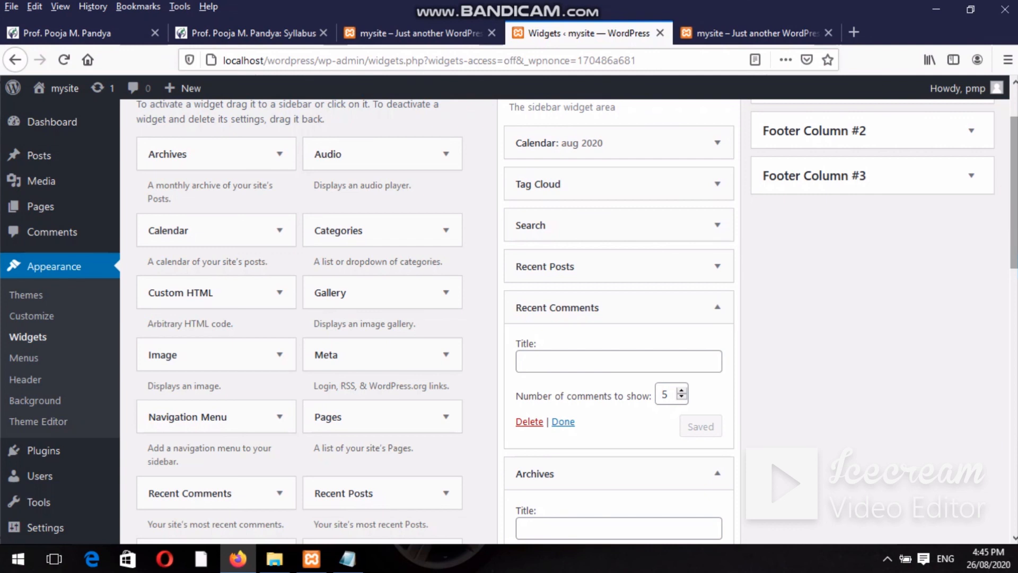
left_click_drag(1013, 205, 1014, 277)
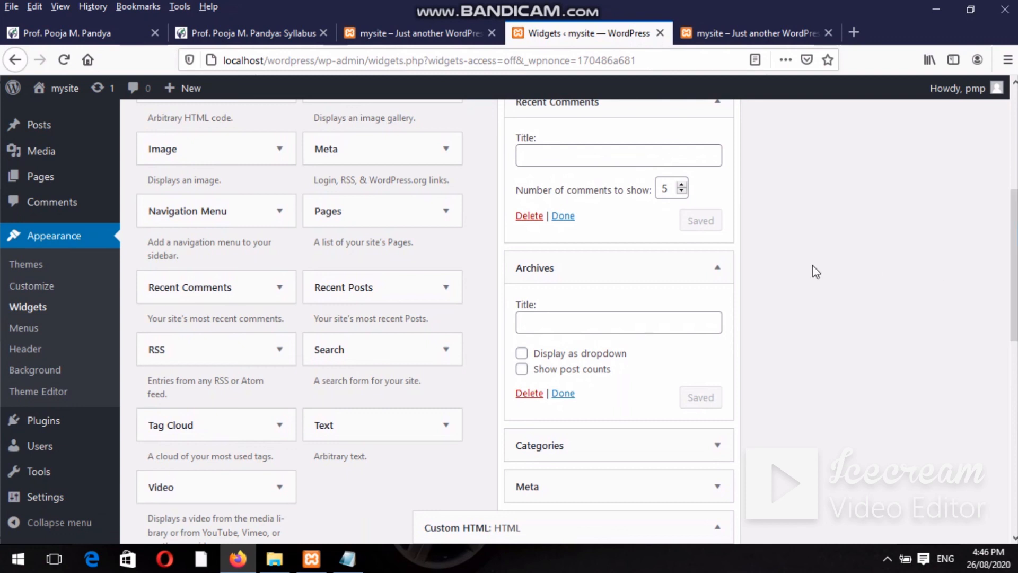
left_click(742, 22)
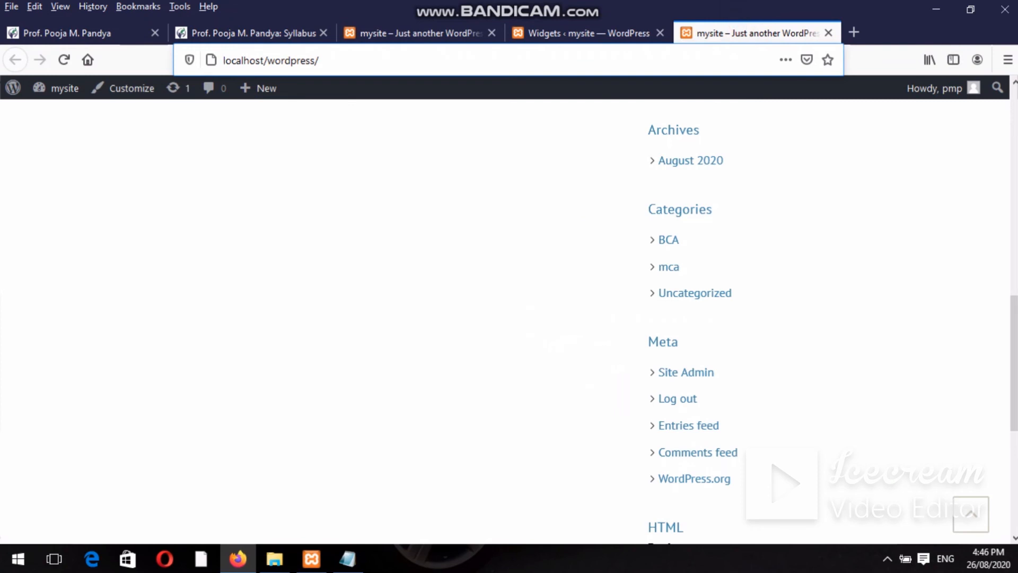
scroll(756, 255, "up", 6)
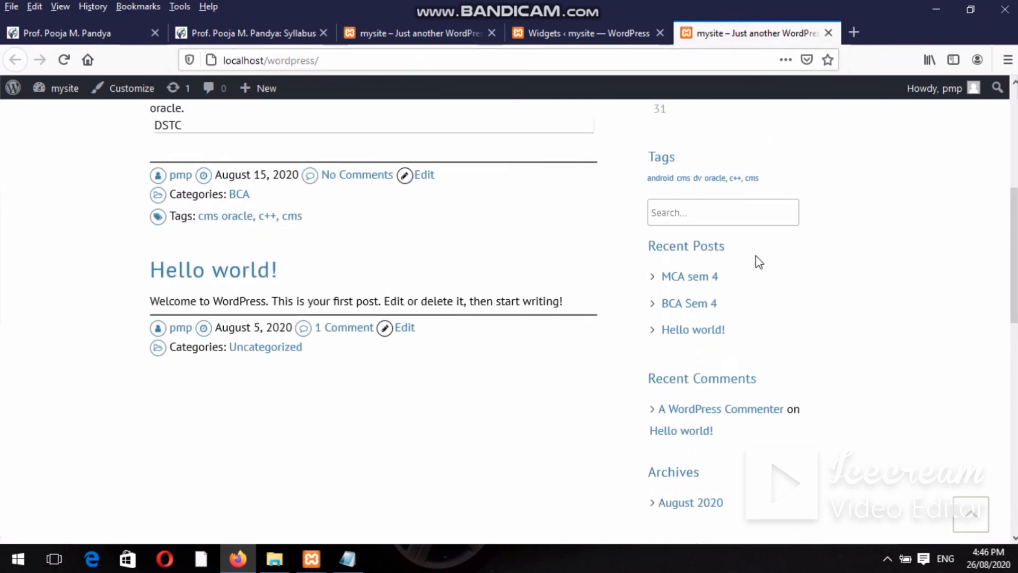
left_click(706, 213)
Review the Custom HTML code on the Widgets page and shrink the browser window.
left_click(603, 35)
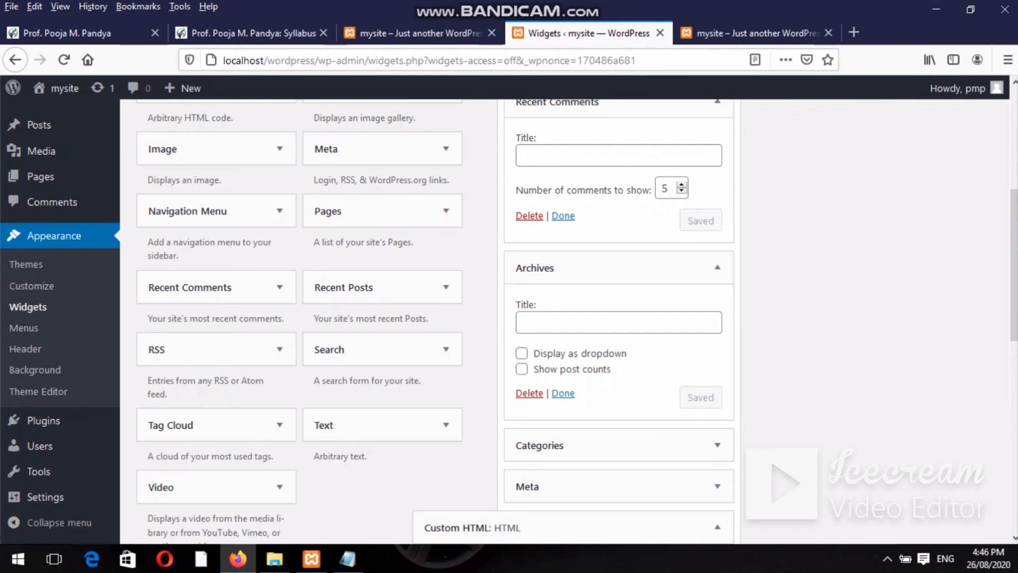
scroll(573, 318, "down", 8)
scroll(946, 289, "up", 4)
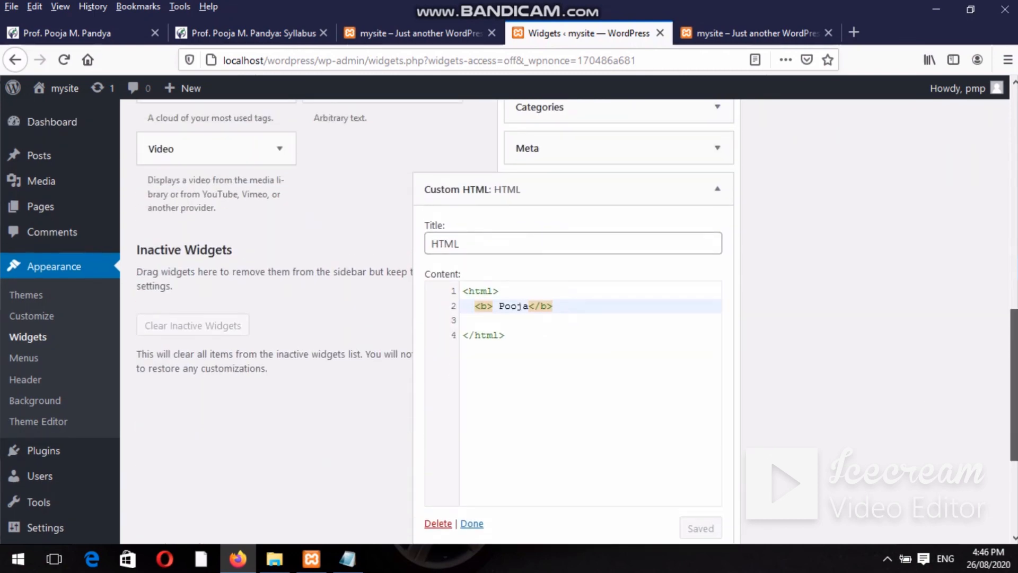
double_click(747, 16)
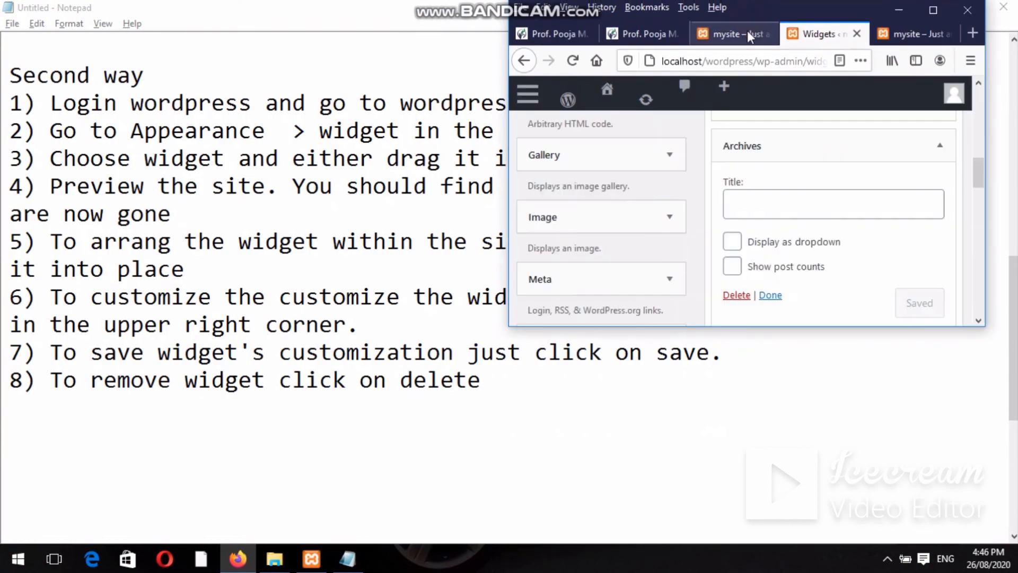
Hide the browser to read the Notepad notes, then bring the Widgets page back.
double_click(943, 12)
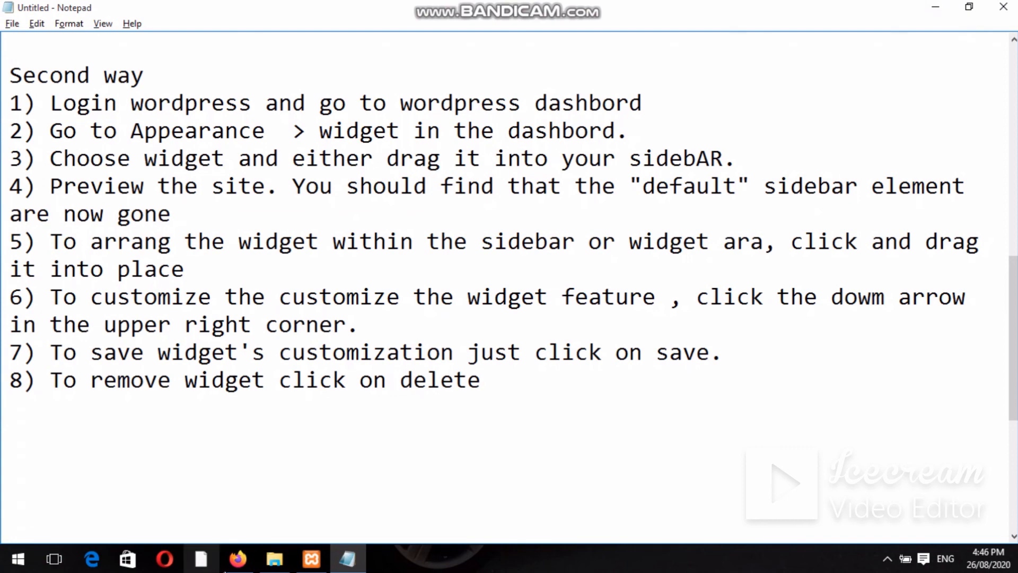
left_click(237, 559)
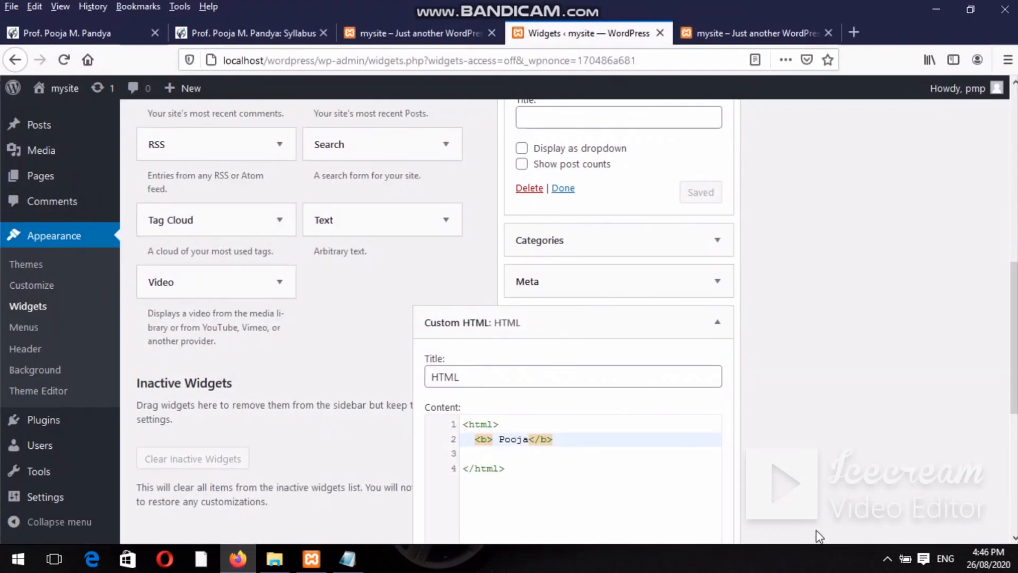
left_click(887, 554)
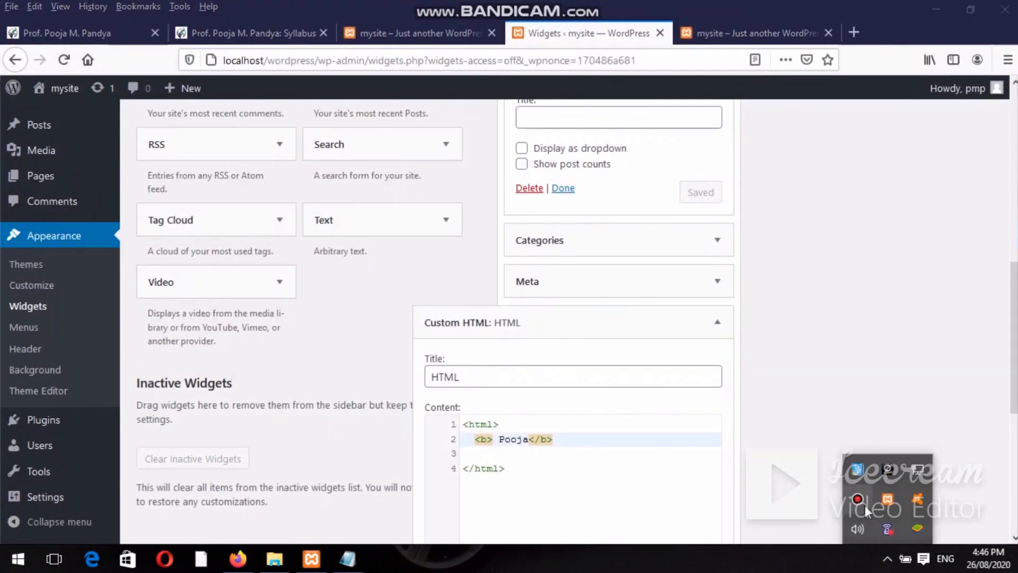
left_click(714, 469)
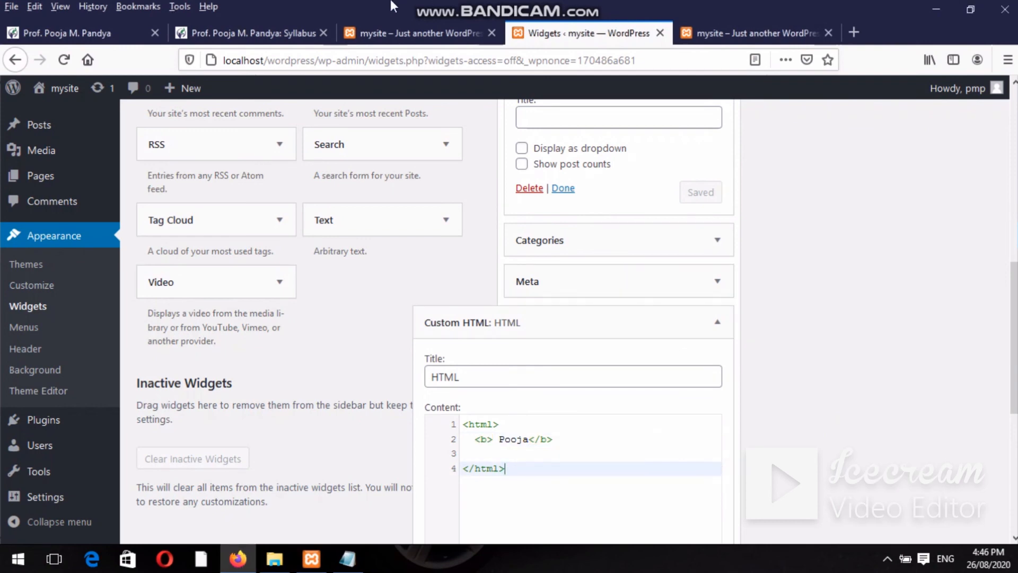
Show the blog's Syllabus page and scroll to its Widget topics.
left_click(269, 32)
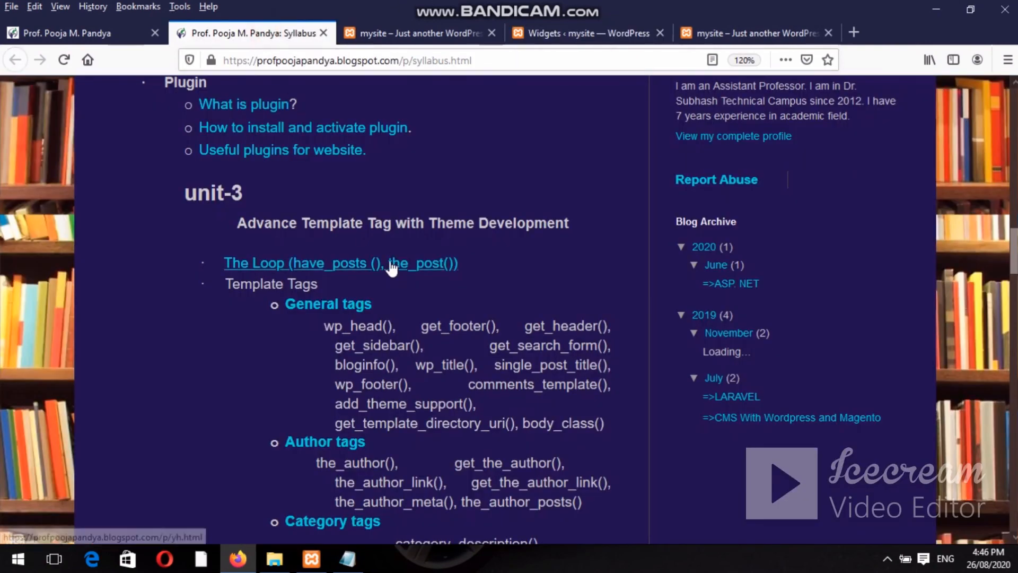
scroll(391, 268, "up", 1)
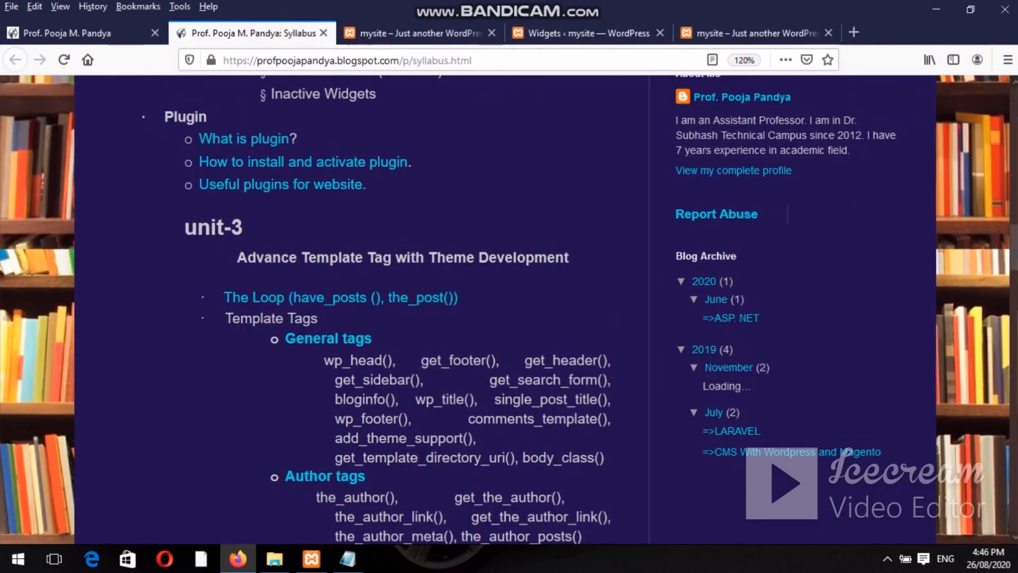
scroll(392, 267, "up", 4)
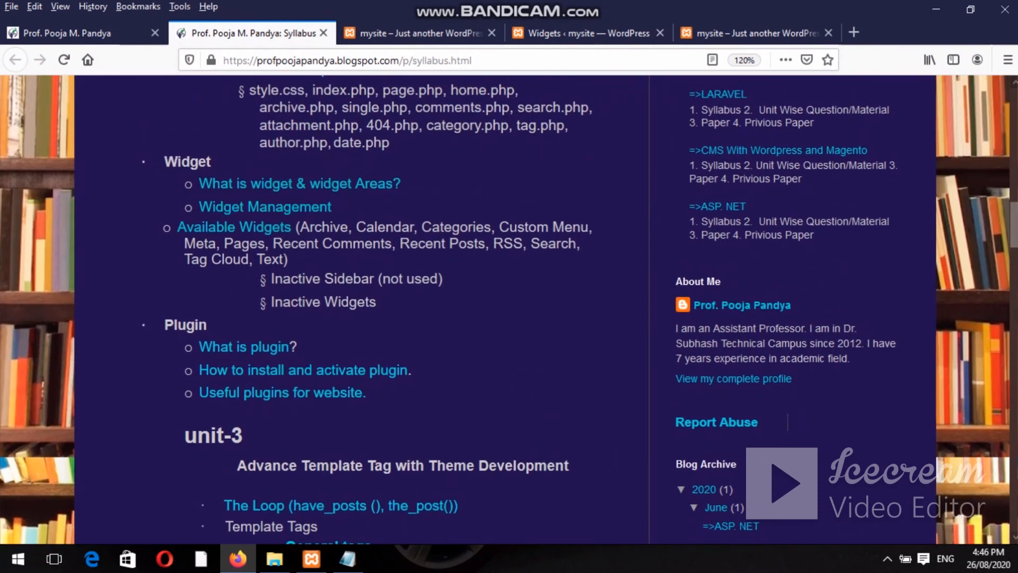